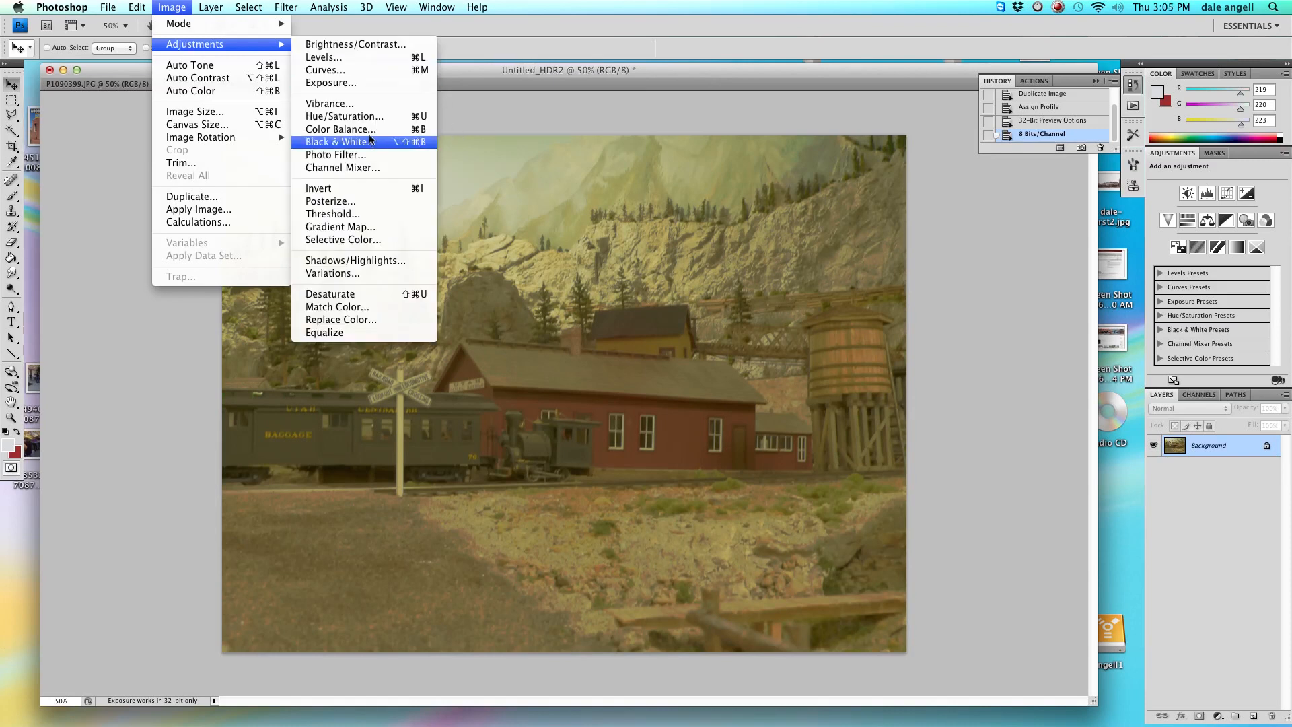
# Apply a Color Balance to the midtones, shifting Yellow–Blue to +18 with a slight Magenta–Green tweak.
pyautogui.click(341, 129)
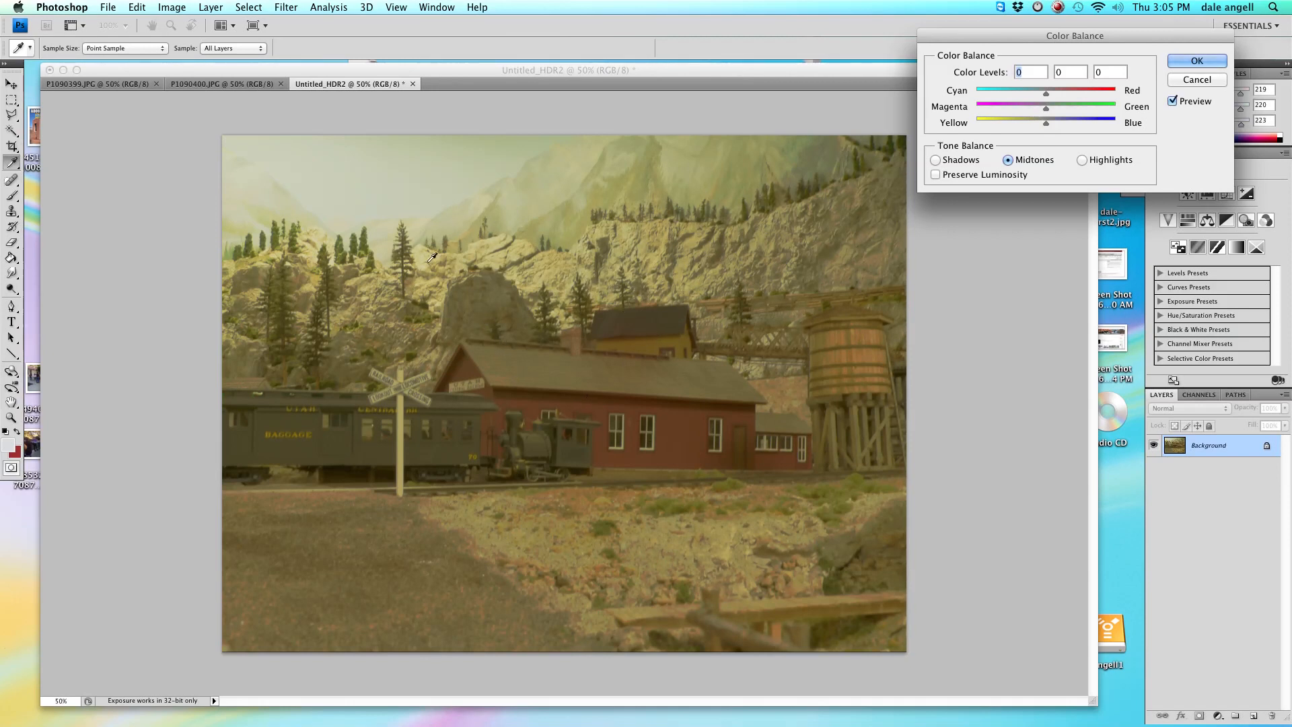
pyautogui.click(380, 191)
pyautogui.moveTo(1047, 123); pyautogui.dragTo(1054, 127)
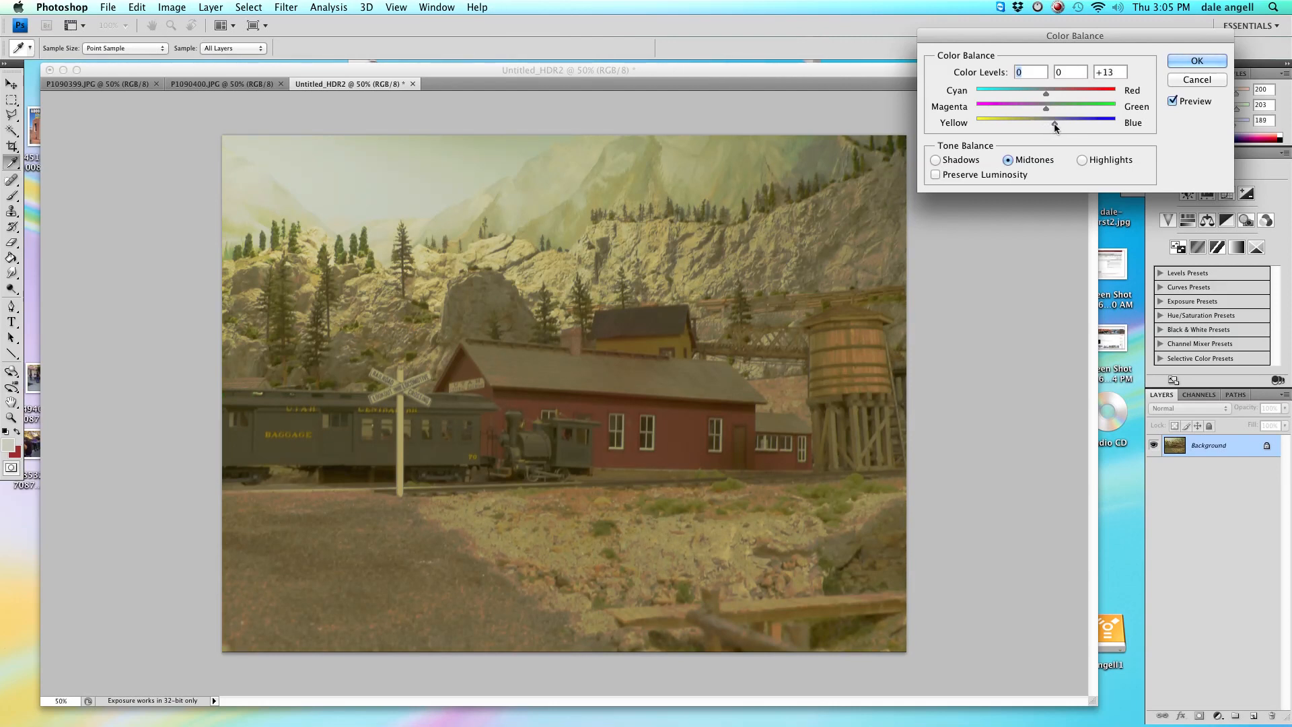
pyautogui.moveTo(1055, 124); pyautogui.dragTo(1058, 125)
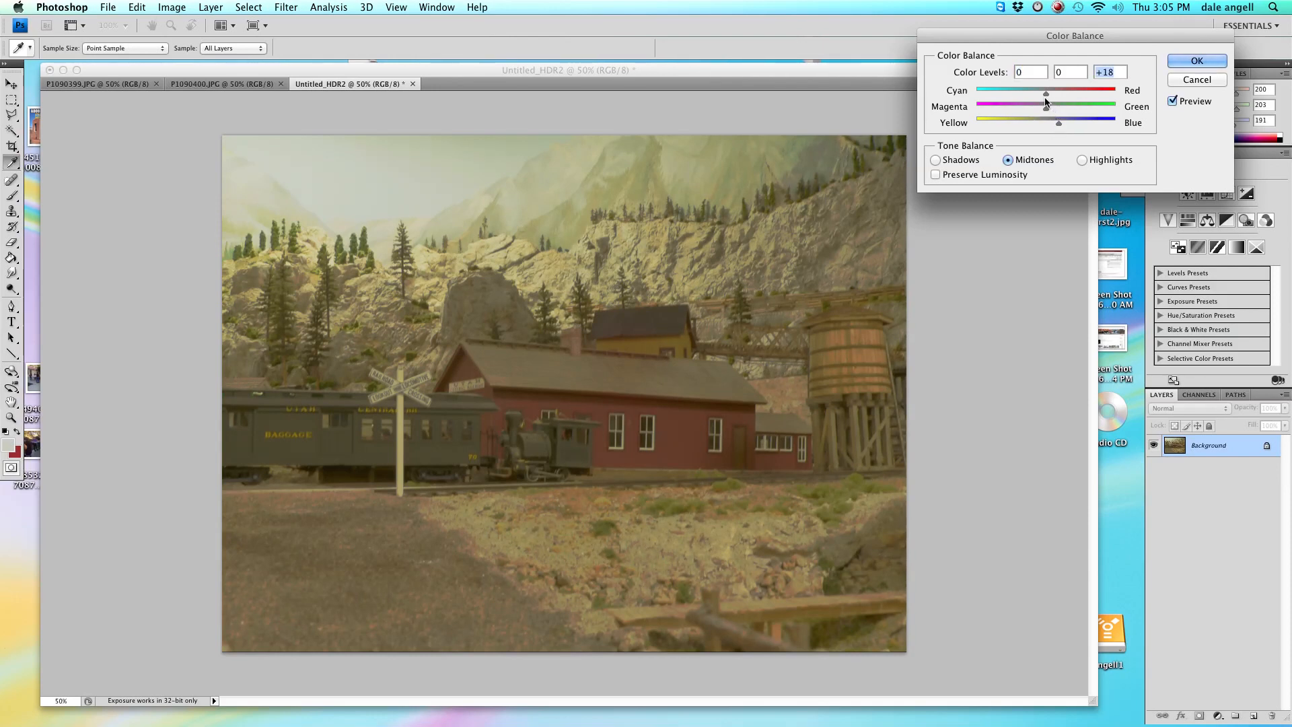
pyautogui.moveTo(1045, 109); pyautogui.dragTo(1045, 112)
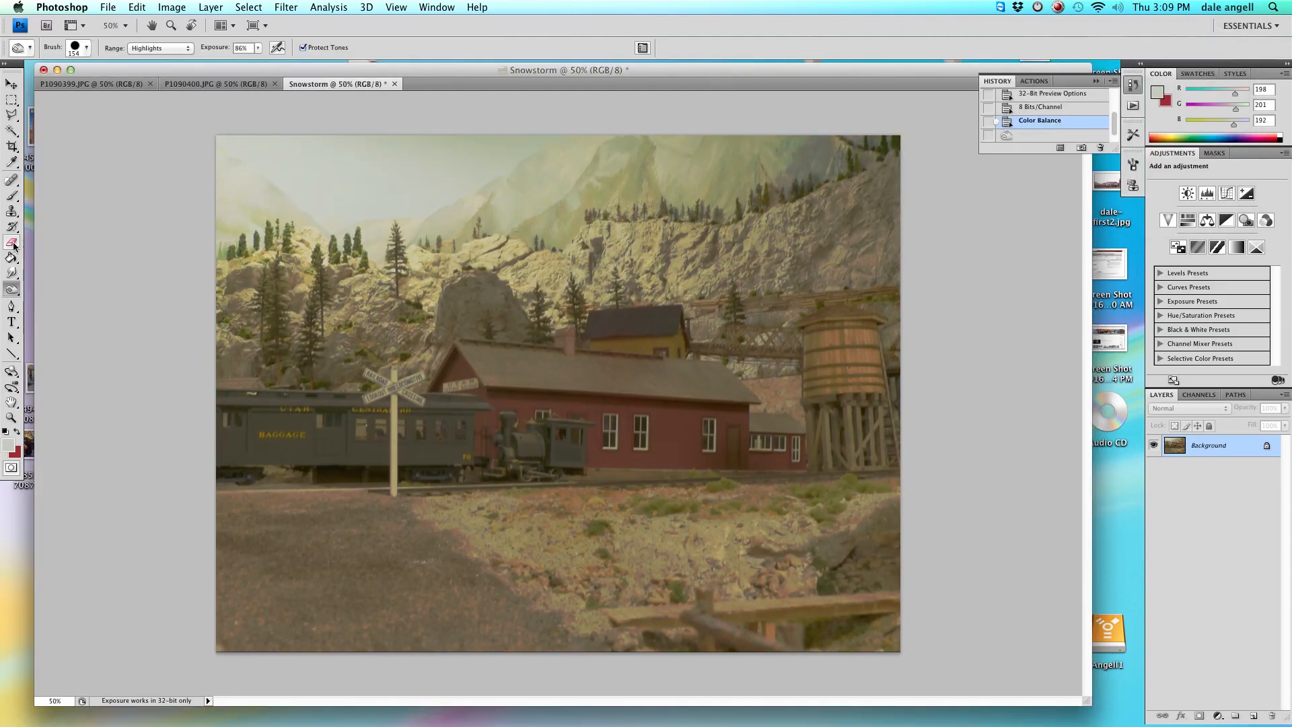
# Select the Burn tool and set its brush to about 197 px with 0% hardness.
pyautogui.click(14, 247)
pyautogui.click(14, 230)
pyautogui.click(14, 293)
pyautogui.click(13, 292)
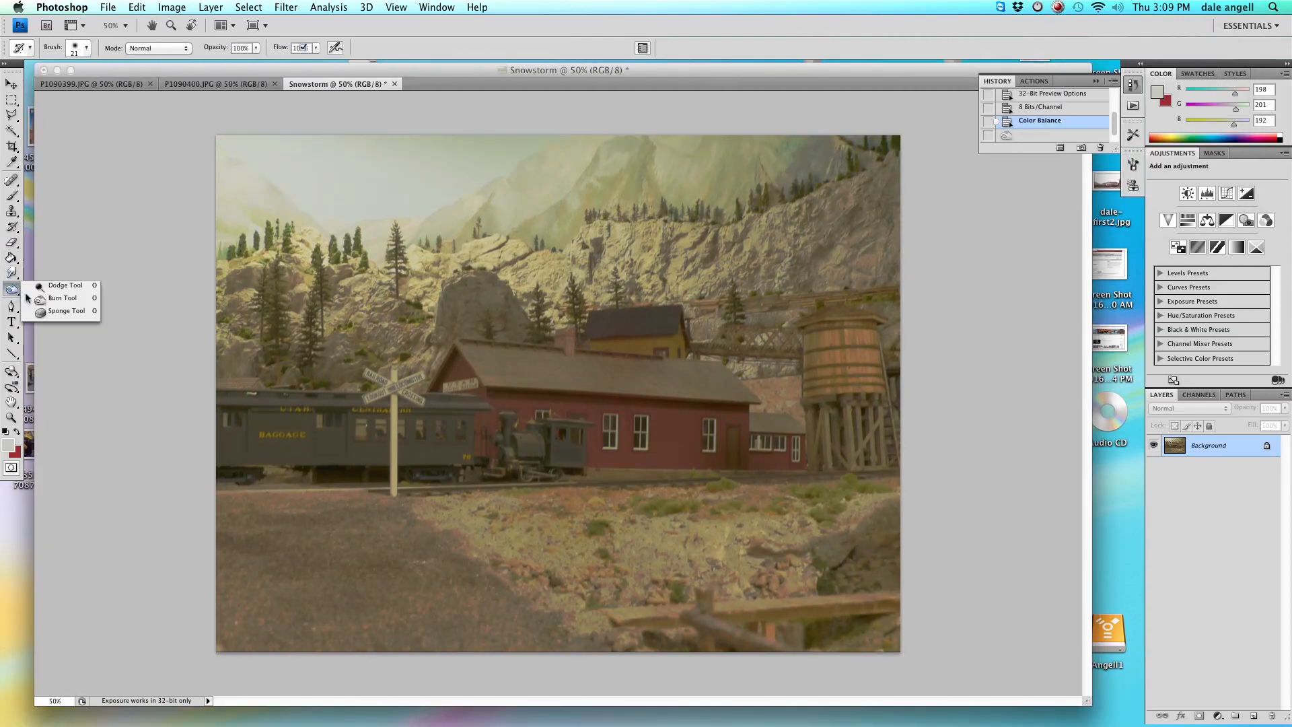
pyautogui.click(28, 297)
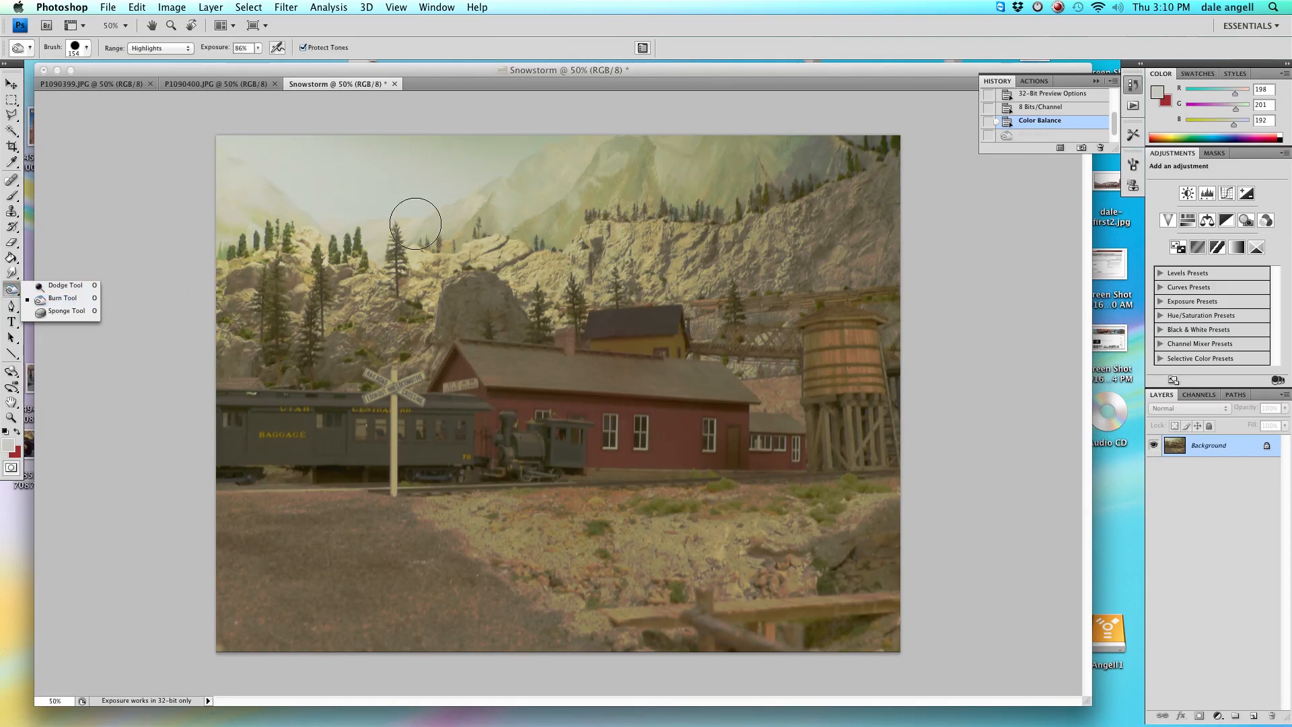
pyautogui.click(138, 184)
pyautogui.rightClick(354, 245)
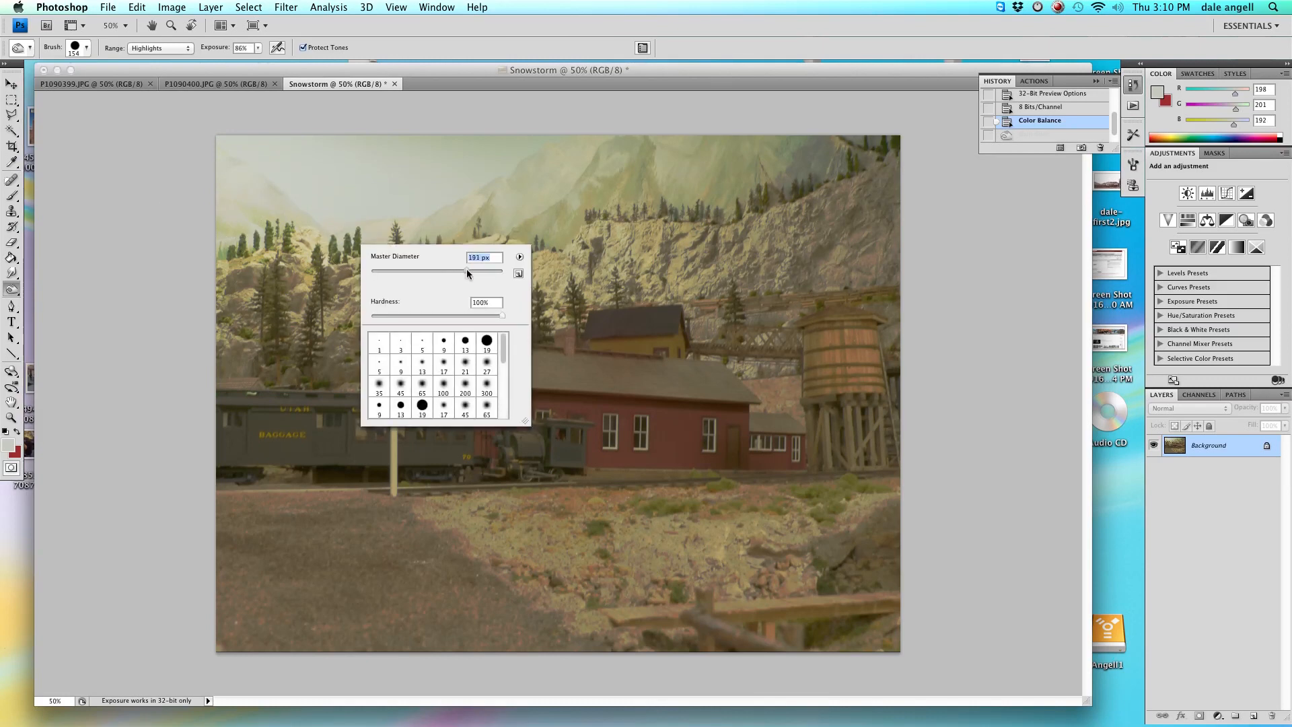
pyautogui.moveTo(467, 272); pyautogui.dragTo(468, 271)
pyautogui.moveTo(502, 316); pyautogui.dragTo(370, 317)
pyautogui.click(159, 149)
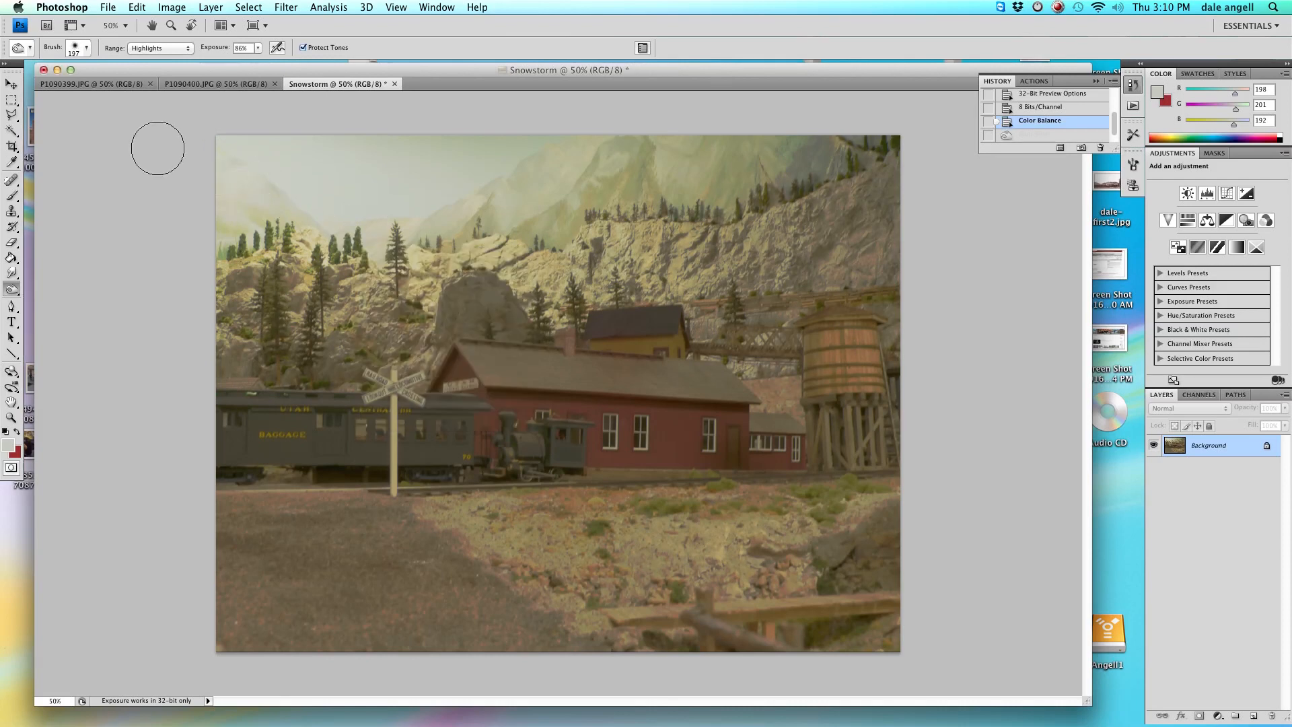
# Keep the Highlights range, set exposure to 50%, and burn across the sky and upper mountains.
pyautogui.click(165, 52)
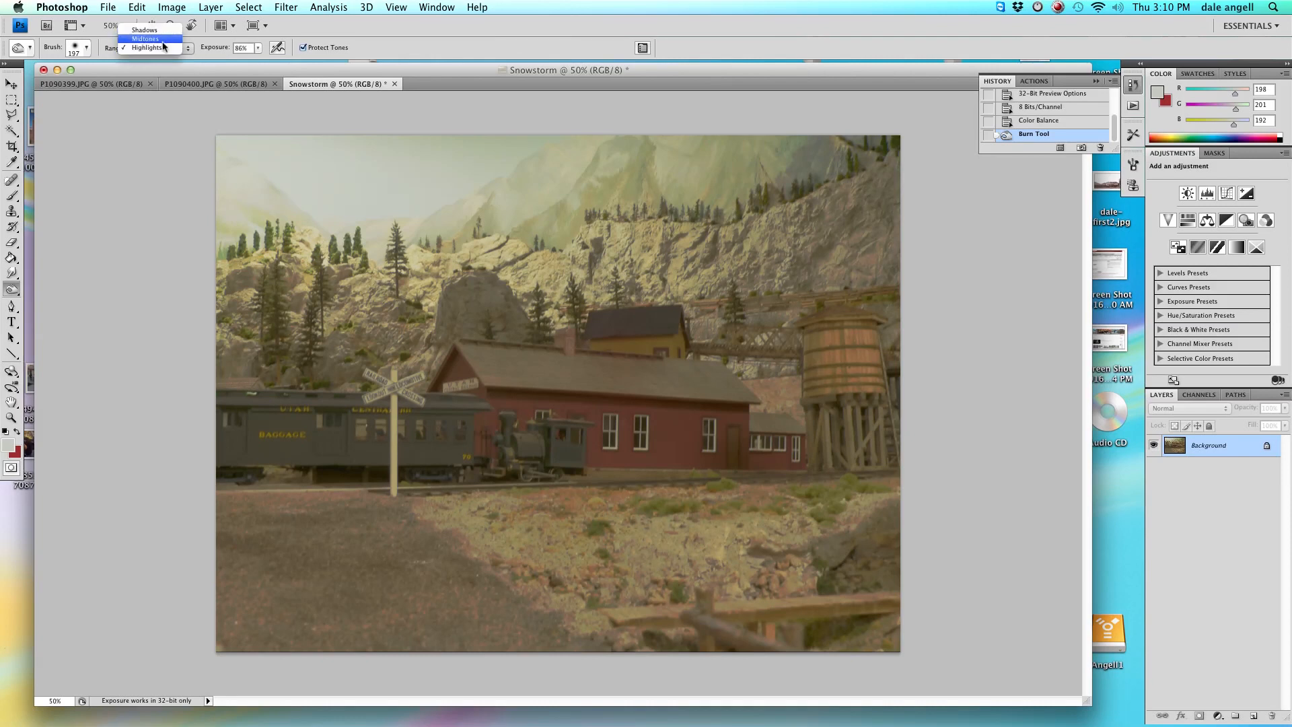
pyautogui.click(162, 48)
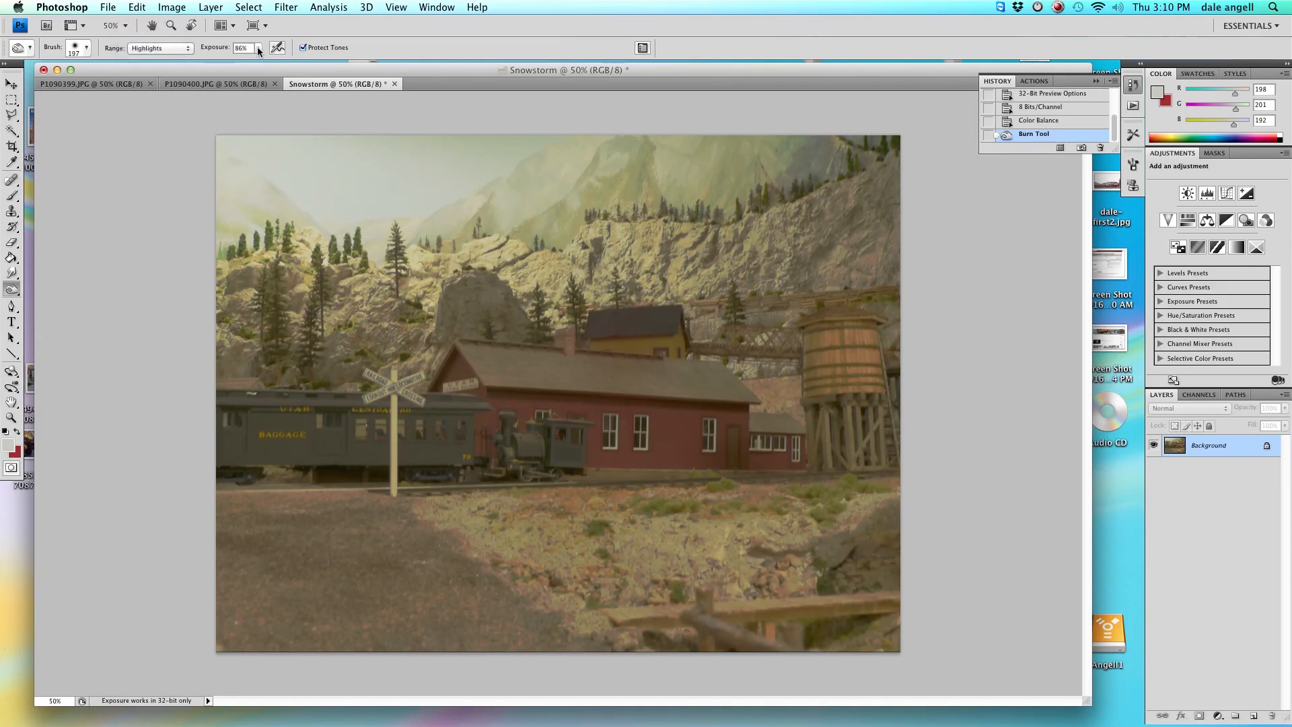
pyautogui.click(257, 47)
pyautogui.moveTo(260, 61); pyautogui.dragTo(241, 62)
pyautogui.moveTo(236, 64); pyautogui.dragTo(237, 64)
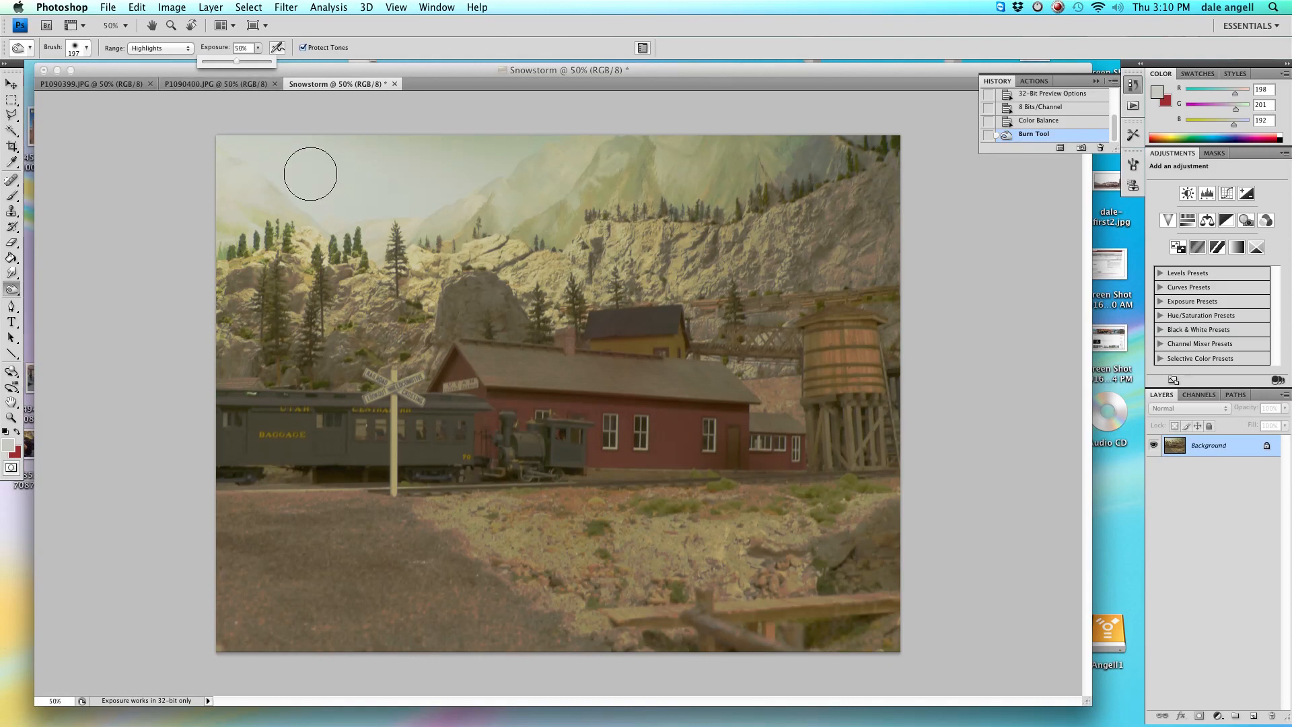
pyautogui.moveTo(255, 149); pyautogui.dragTo(895, 160)
pyautogui.moveTo(562, 180)
pyautogui.mouseDown()
pyautogui.moveTo(296, 179)
pyautogui.moveTo(398, 181)
pyautogui.moveTo(196, 162)
pyautogui.moveTo(366, 191)
pyautogui.moveTo(366, 219)
pyautogui.moveTo(211, 248)
pyautogui.moveTo(299, 250)
pyautogui.moveTo(248, 294)
pyautogui.moveTo(231, 208)
pyautogui.moveTo(431, 253)
pyautogui.moveTo(411, 262)
pyautogui.moveTo(484, 259)
pyautogui.moveTo(562, 286)
pyautogui.moveTo(512, 253)
pyautogui.moveTo(441, 296)
pyautogui.moveTo(592, 262)
pyautogui.moveTo(369, 211)
pyautogui.moveTo(381, 168)
pyautogui.moveTo(674, 165)
pyautogui.moveTo(608, 231)
pyautogui.moveTo(690, 239)
pyautogui.moveTo(898, 175)
pyautogui.moveTo(891, 247)
pyautogui.moveTo(572, 283)
pyautogui.moveTo(827, 291)
pyautogui.moveTo(754, 313)
pyautogui.moveTo(557, 303)
pyautogui.moveTo(472, 283)
pyautogui.mouseUp()
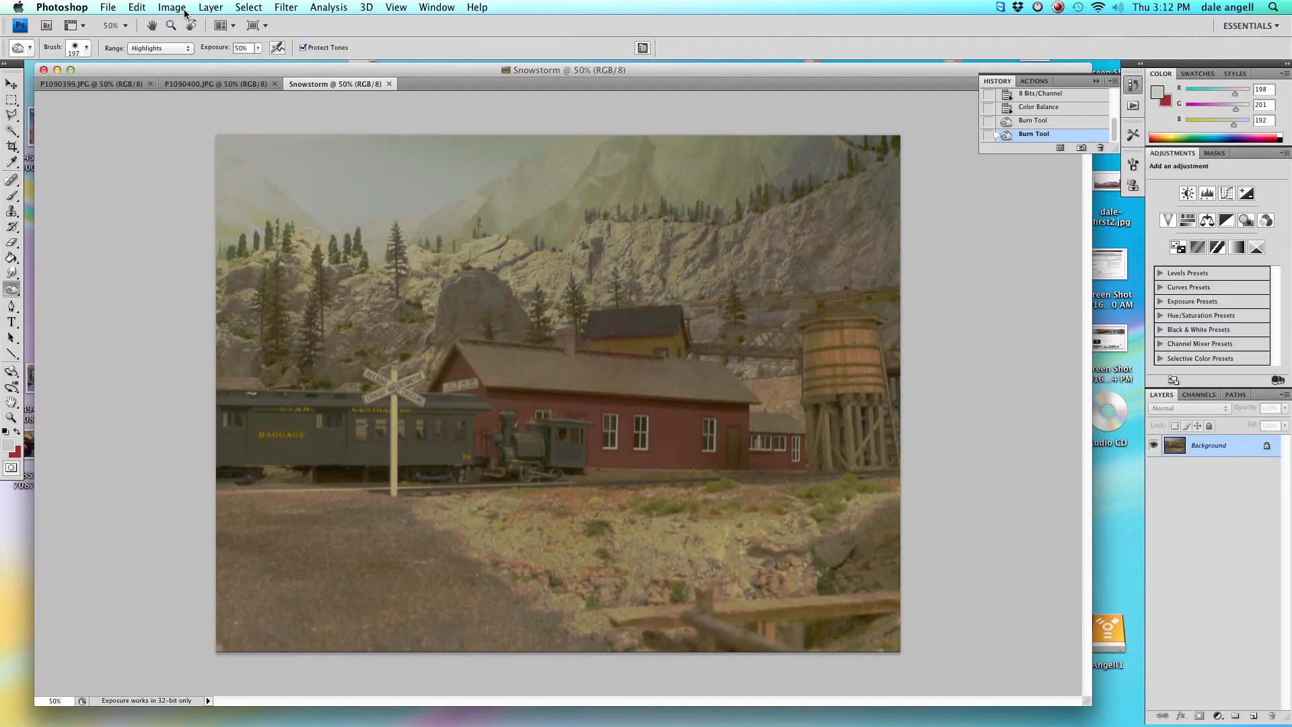
# Try Levels with output black at 93 and output white at 183, then cancel the dialog.
pyautogui.click(185, 11)
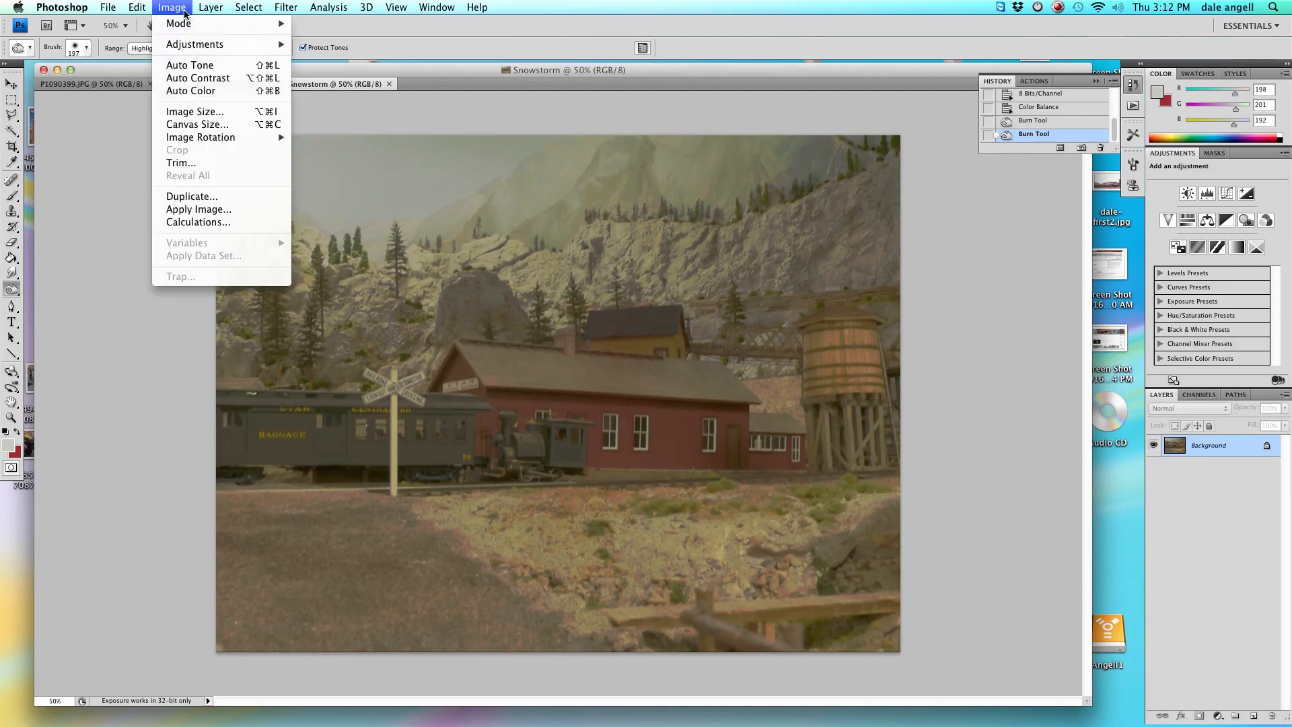
pyautogui.moveTo(275, 47)
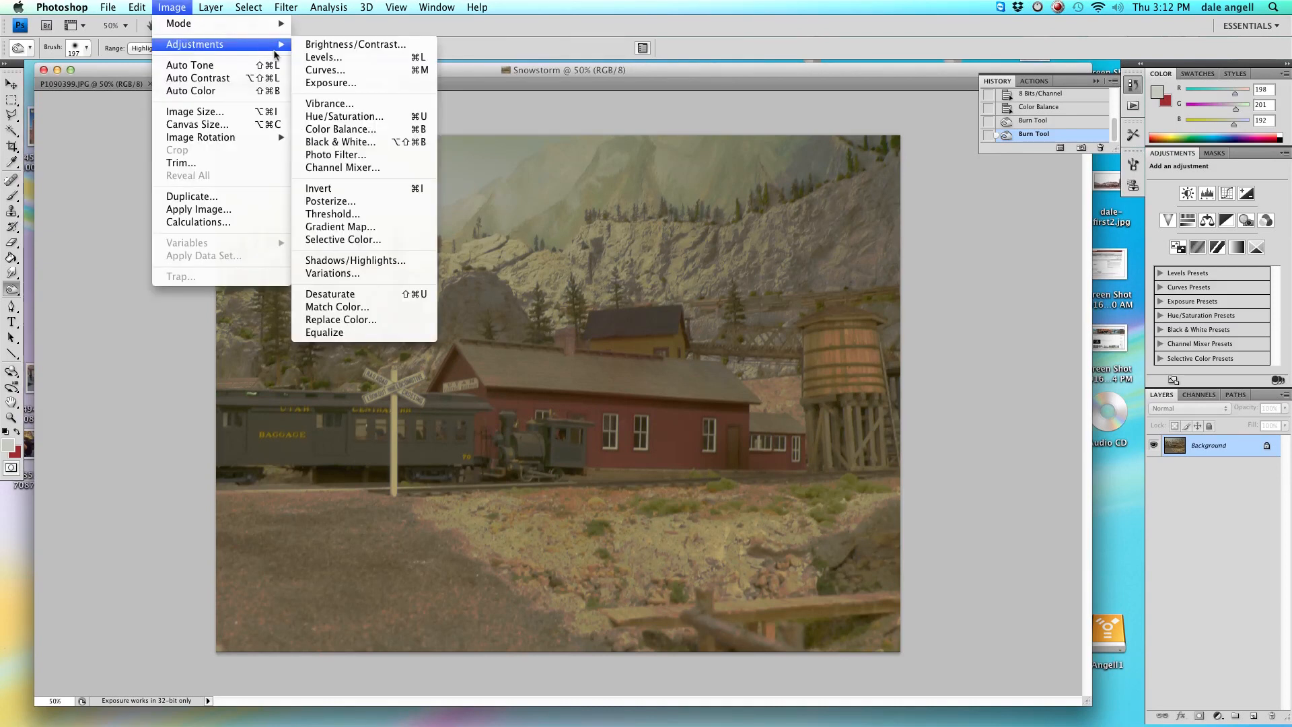
pyautogui.click(315, 60)
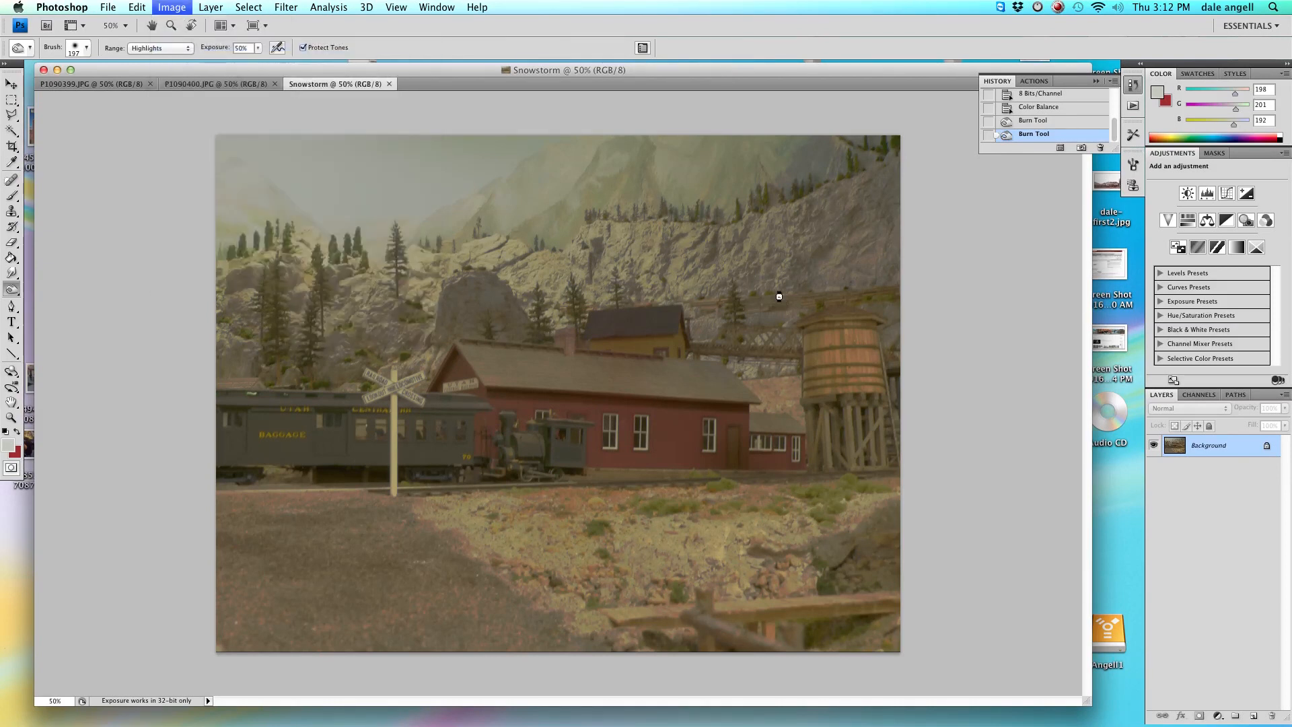
pyautogui.moveTo(897, 85); pyautogui.dragTo(746, 93)
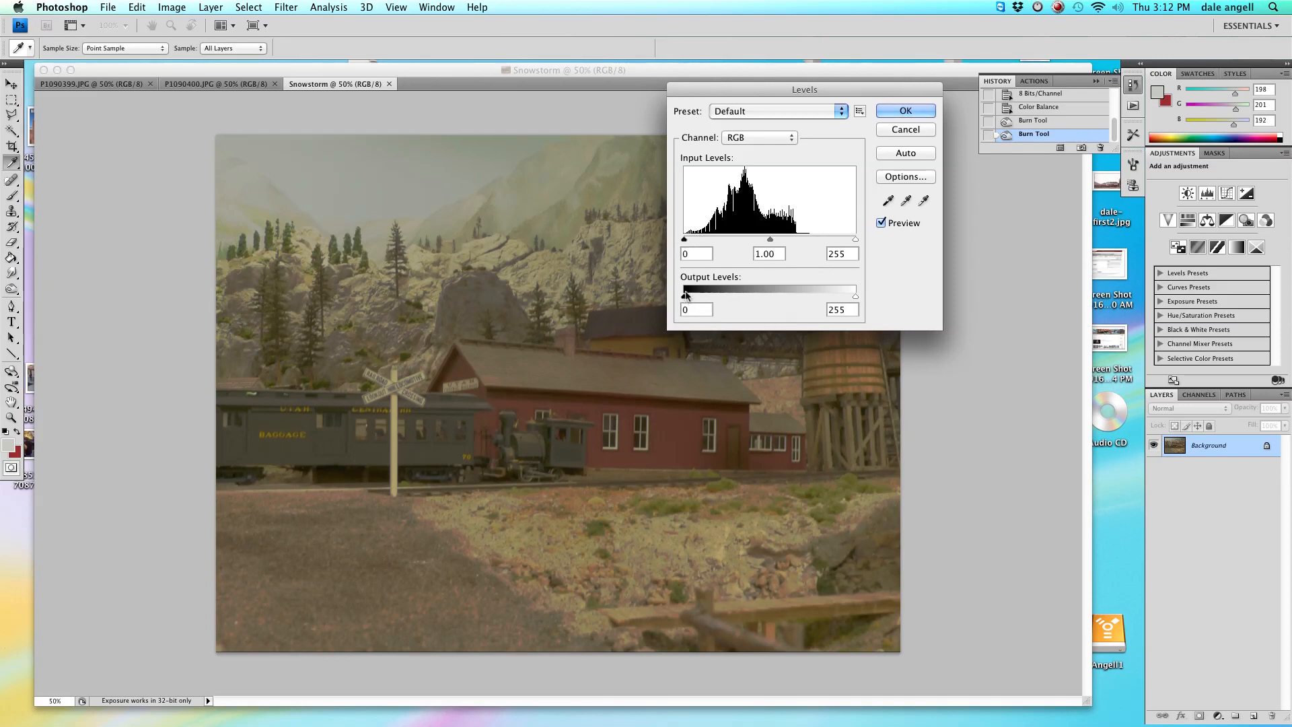
pyautogui.moveTo(713, 91); pyautogui.dragTo(748, 75)
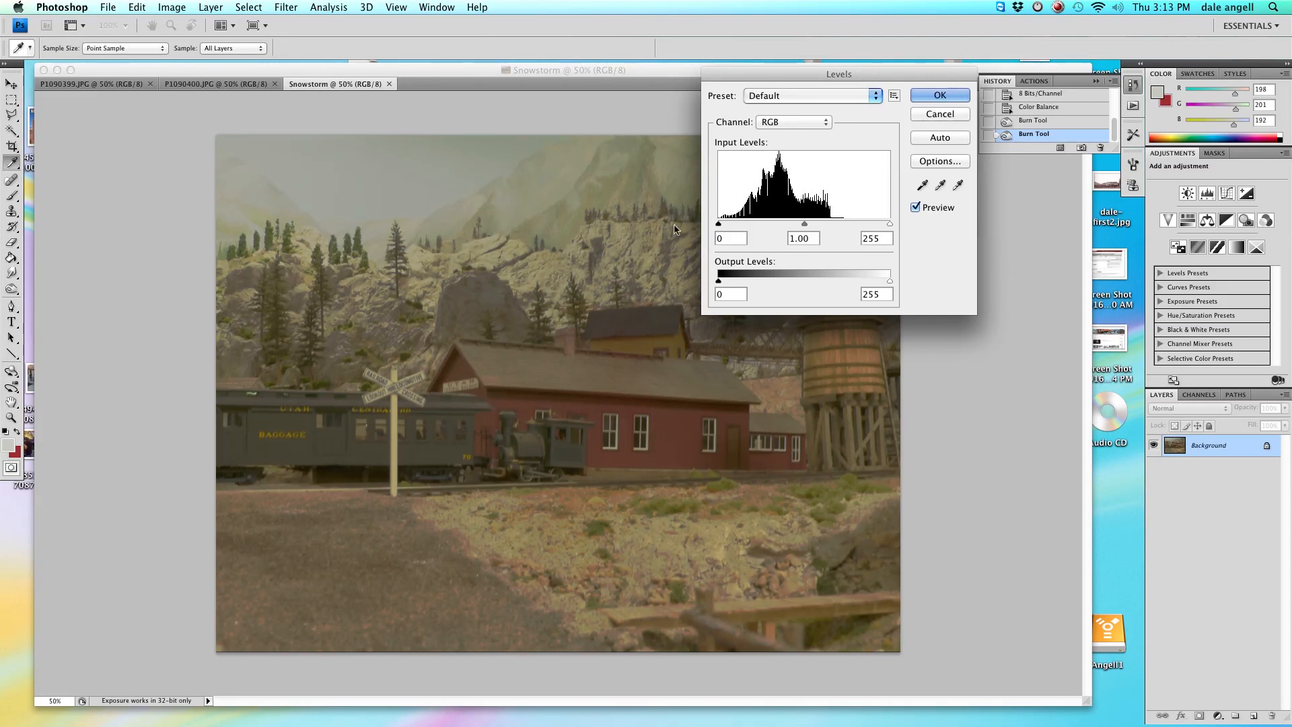
pyautogui.moveTo(718, 282); pyautogui.dragTo(738, 288)
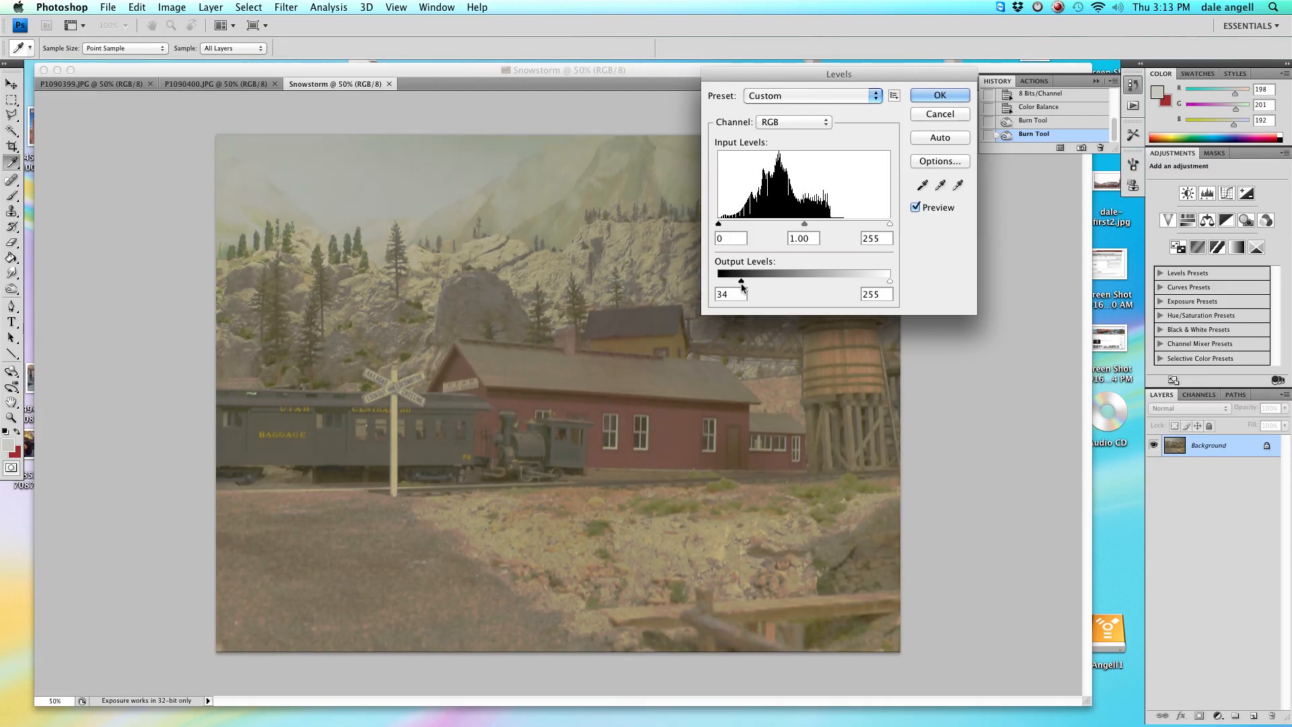
pyautogui.moveTo(743, 287); pyautogui.dragTo(780, 290)
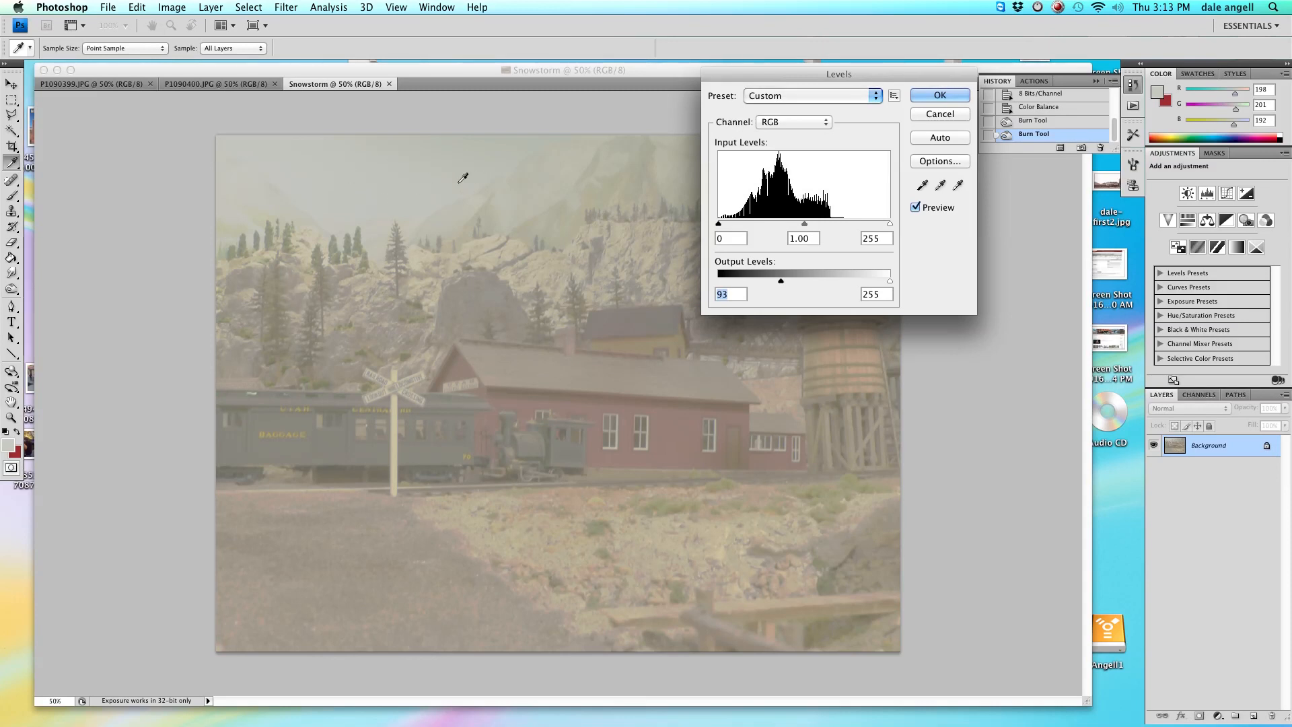
pyautogui.moveTo(887, 281); pyautogui.dragTo(853, 288)
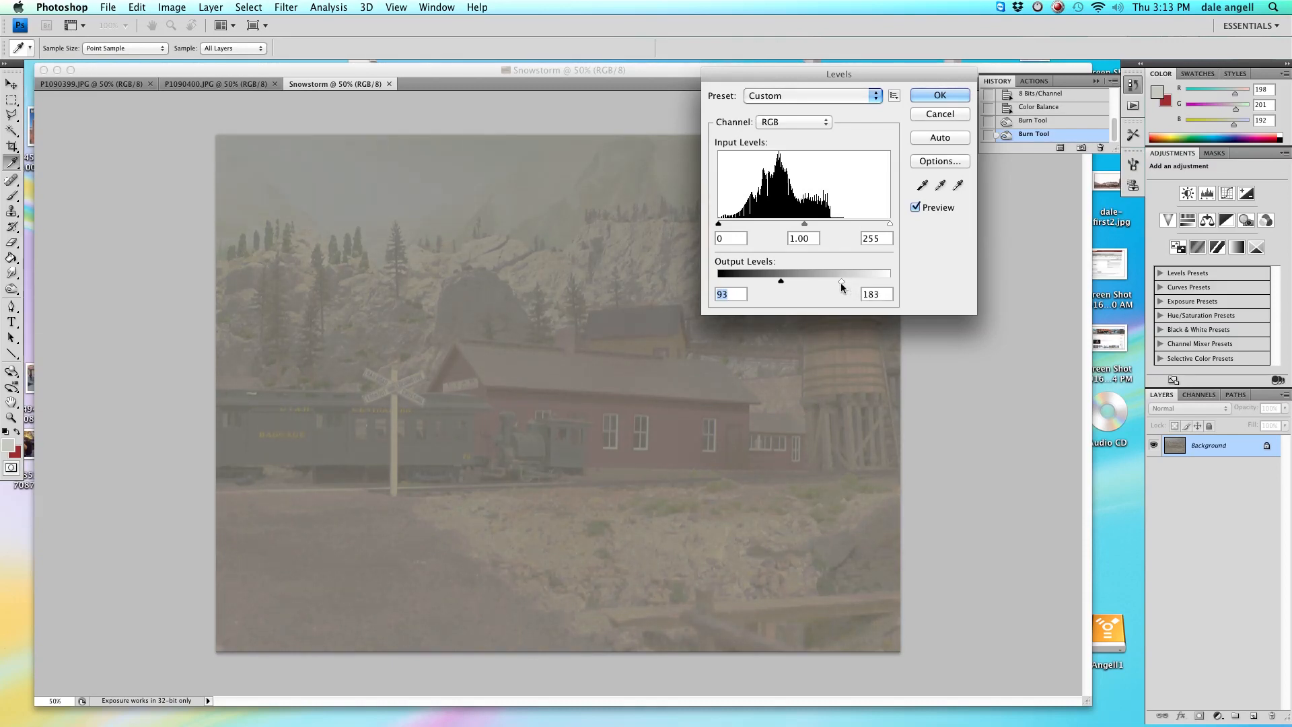
pyautogui.moveTo(841, 287); pyautogui.dragTo(840, 287)
pyautogui.press('Tab')
pyautogui.press('Escape')
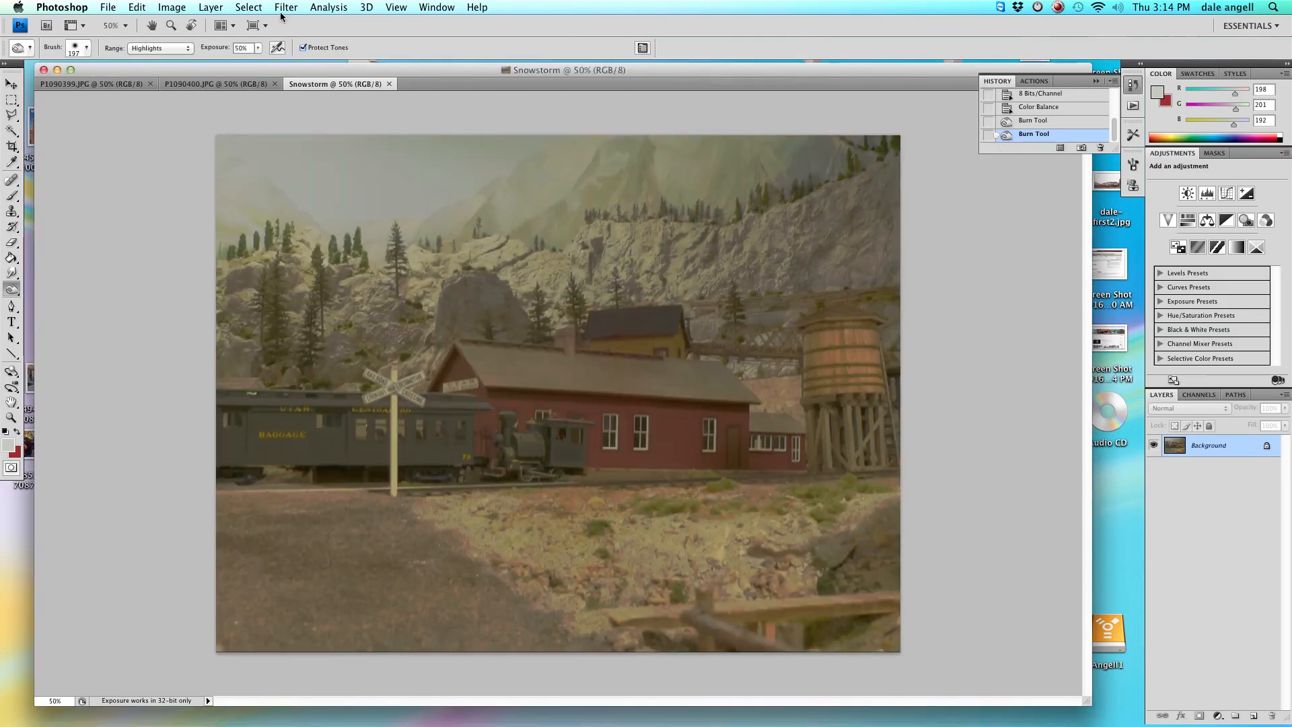
# Create a new empty layer with default settings.
pyautogui.click(218, 10)
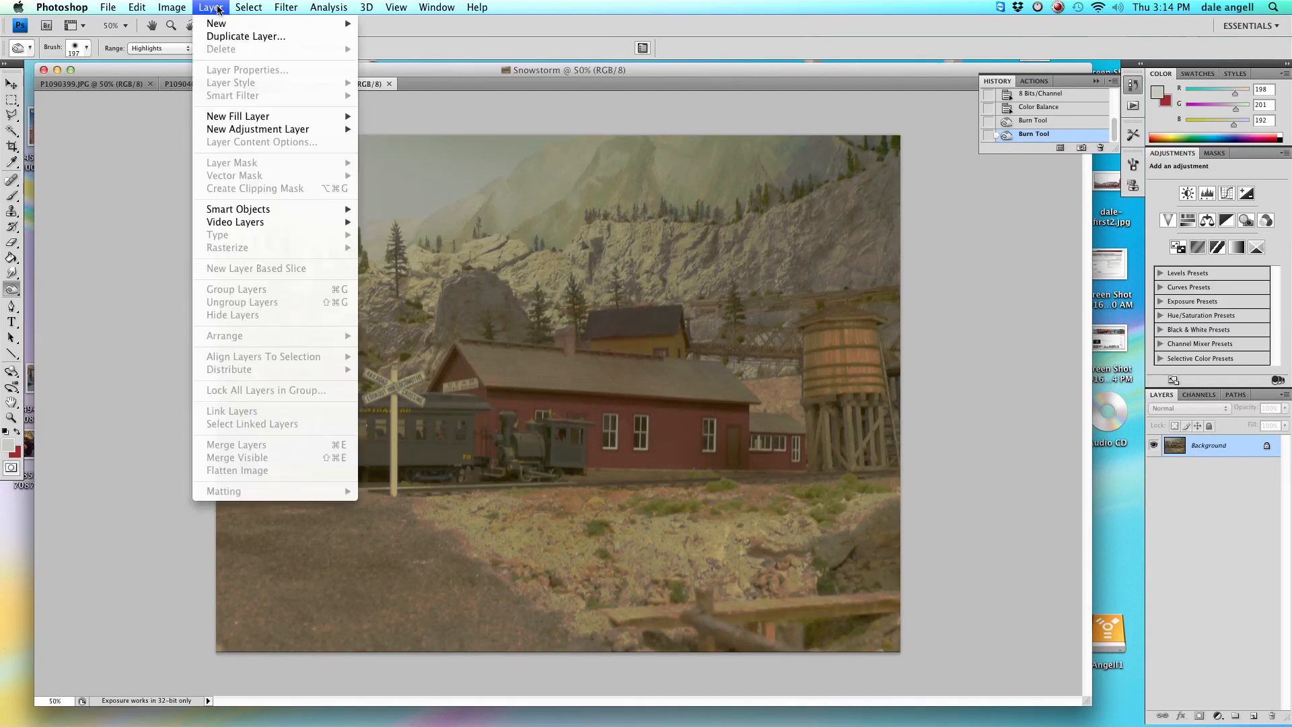
pyautogui.moveTo(300, 24)
pyautogui.click(386, 27)
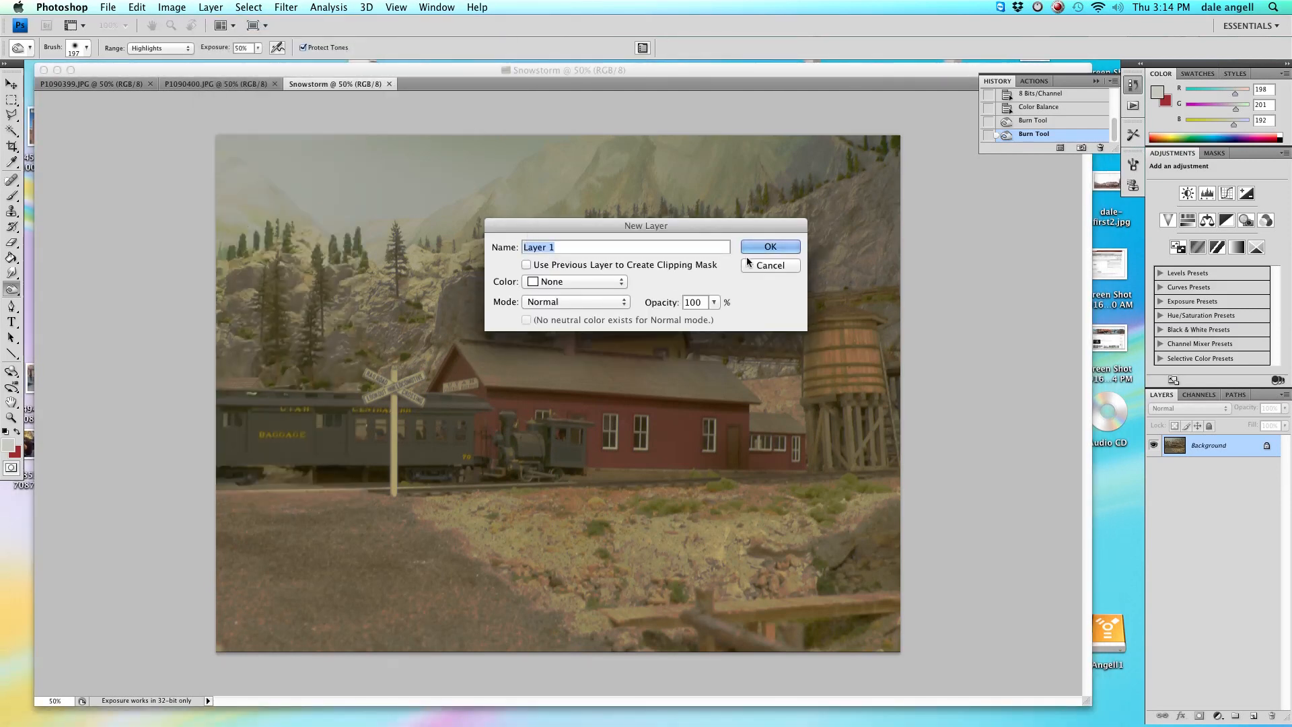
pyautogui.click(769, 248)
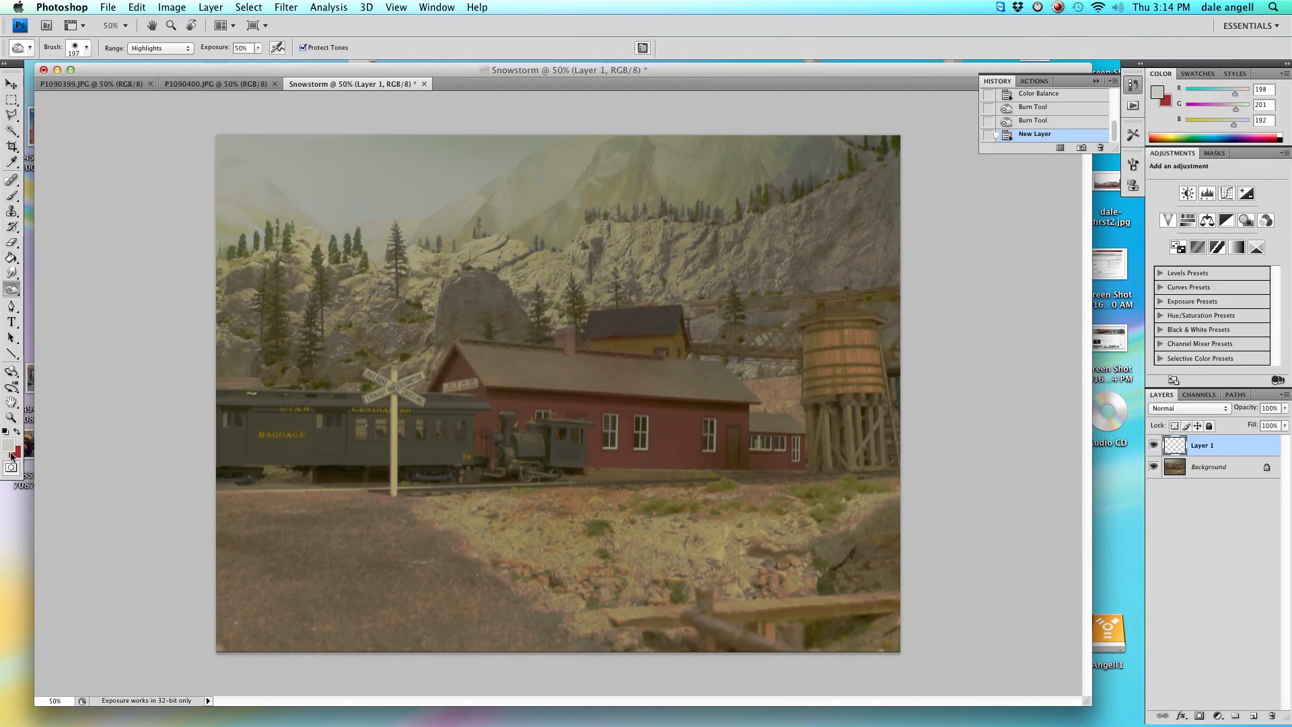
# Sample a grey-green sky colour with the Eyedropper and fill the new layer with it using the Paint Bucket.
pyautogui.click(12, 163)
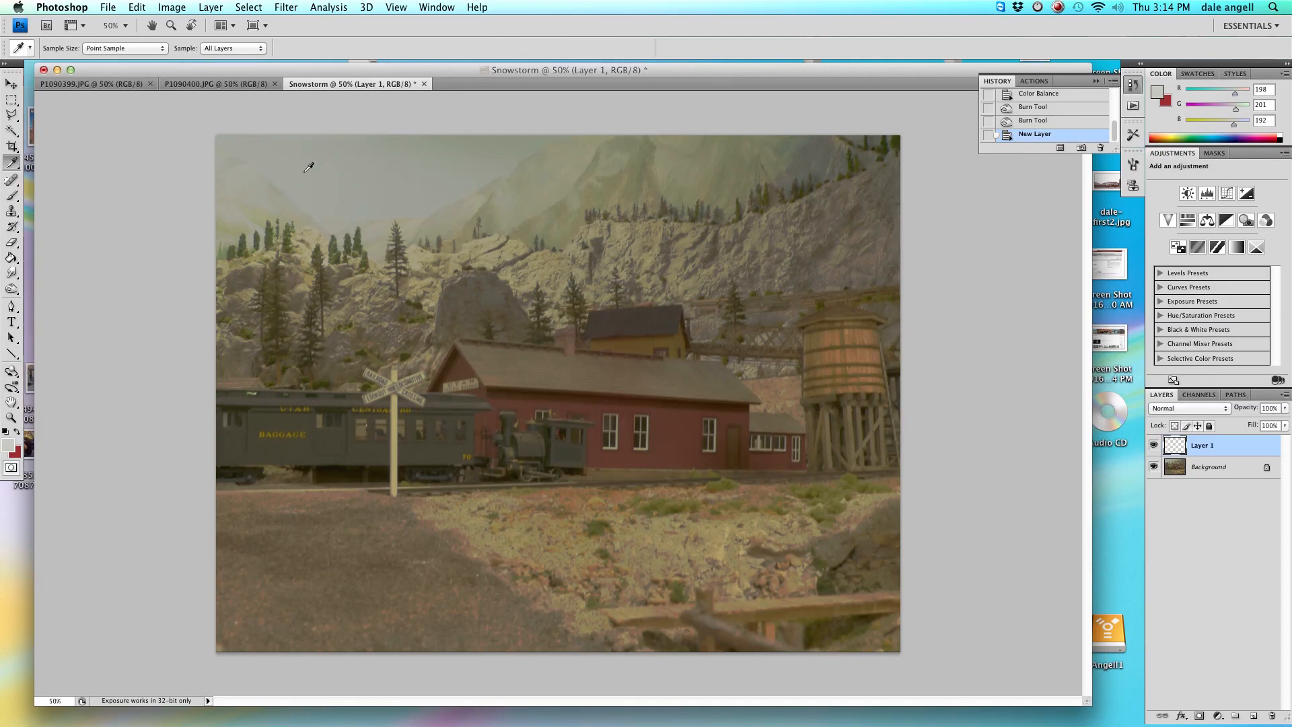
pyautogui.click(362, 196)
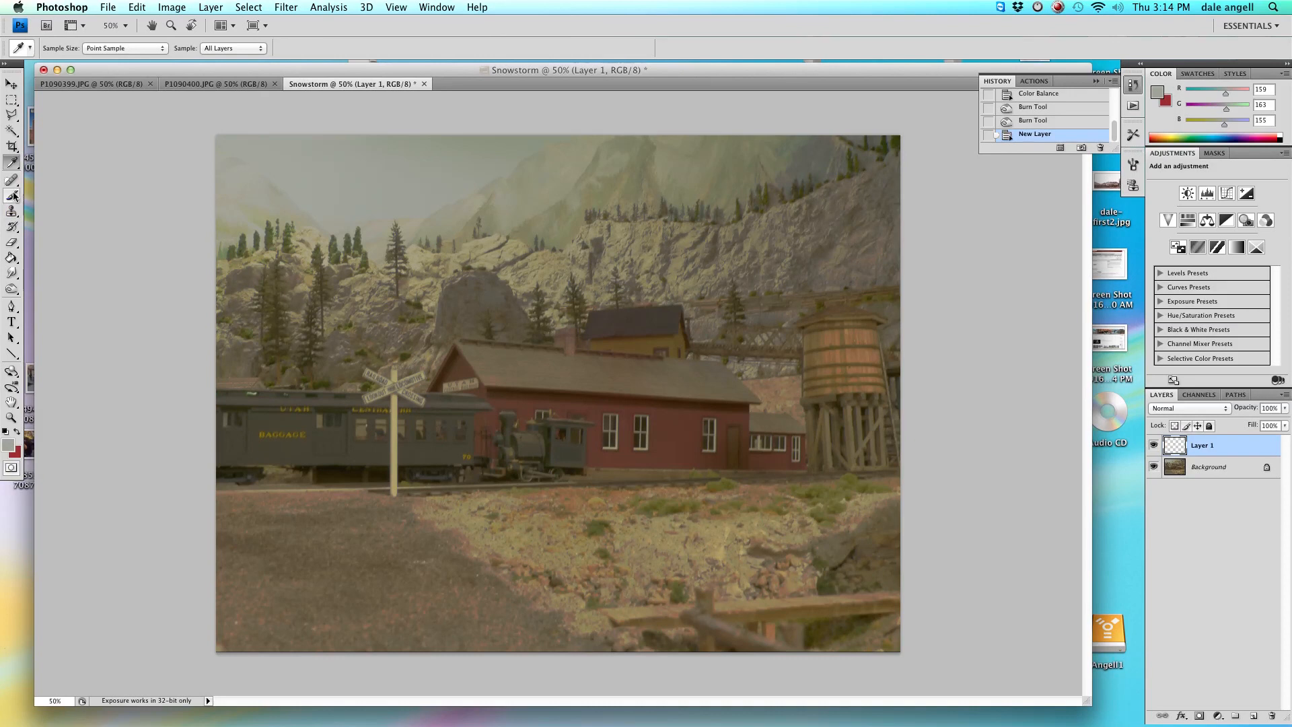
pyautogui.click(12, 260)
pyautogui.click(490, 356)
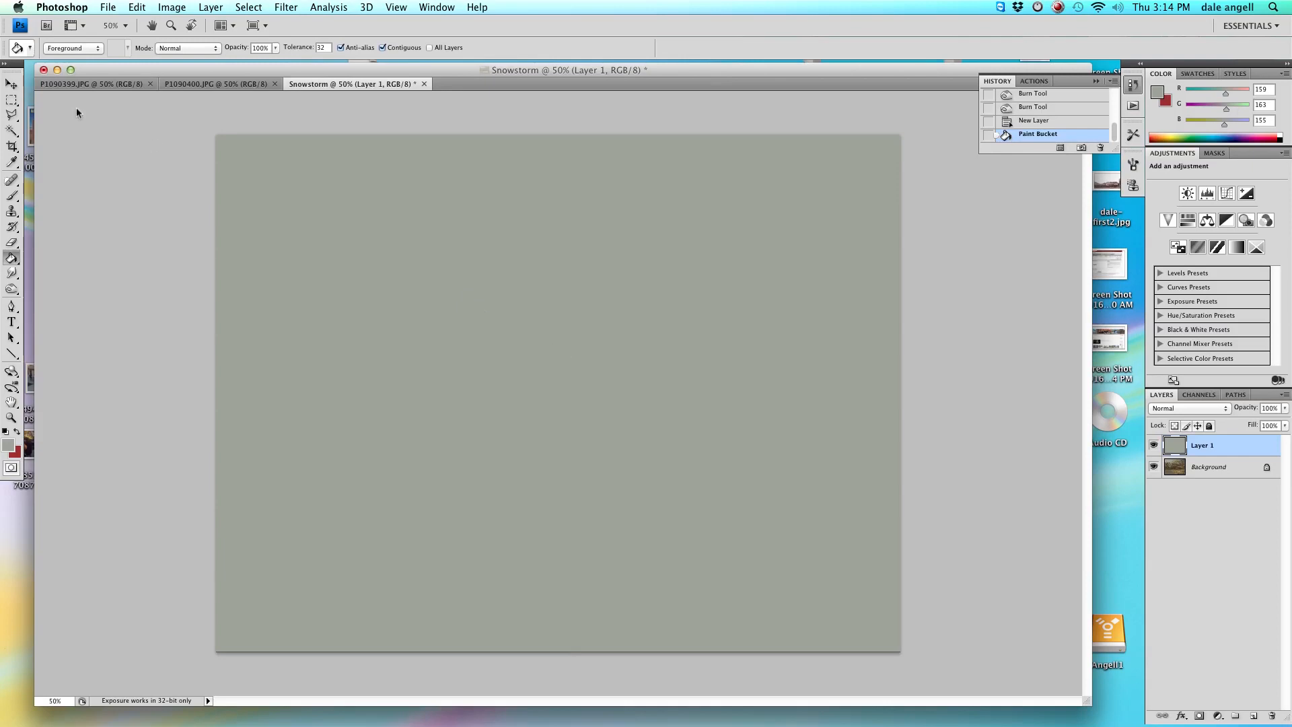
# Set the fill layer's blend mode to Lighten and its opacity to 71%.
pyautogui.click(11, 83)
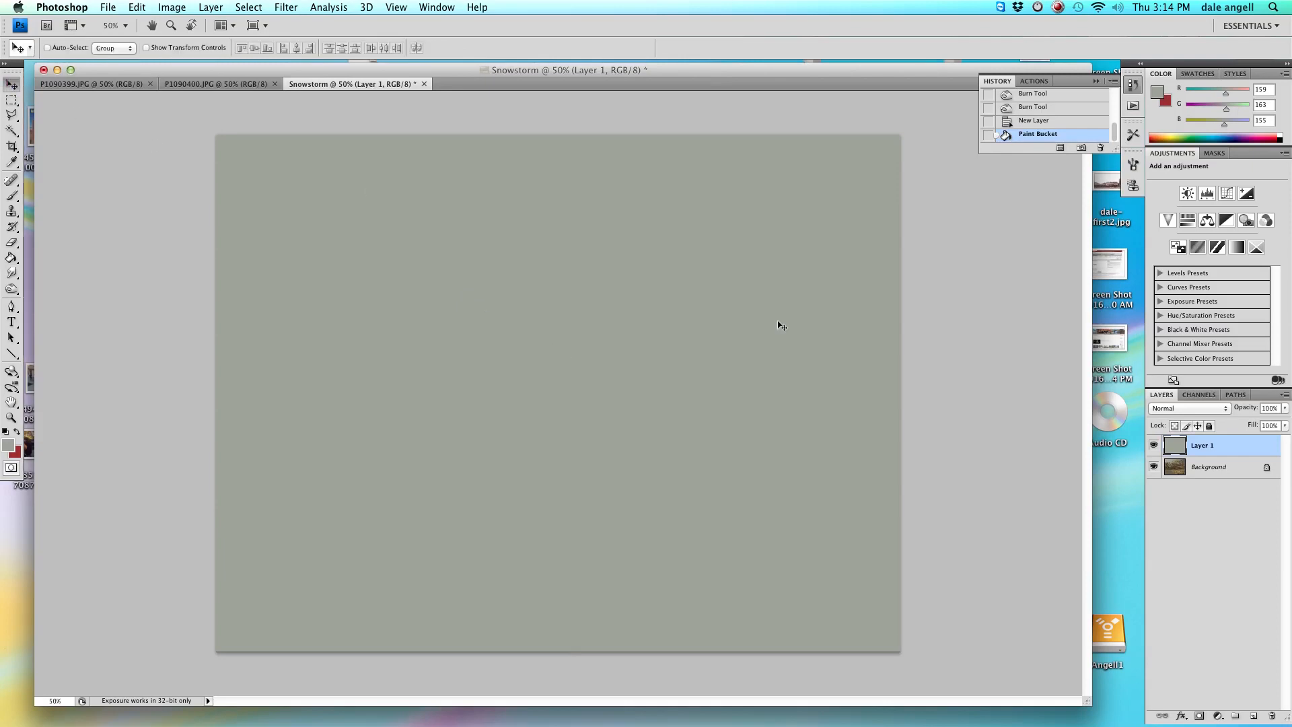
pyautogui.click(1196, 414)
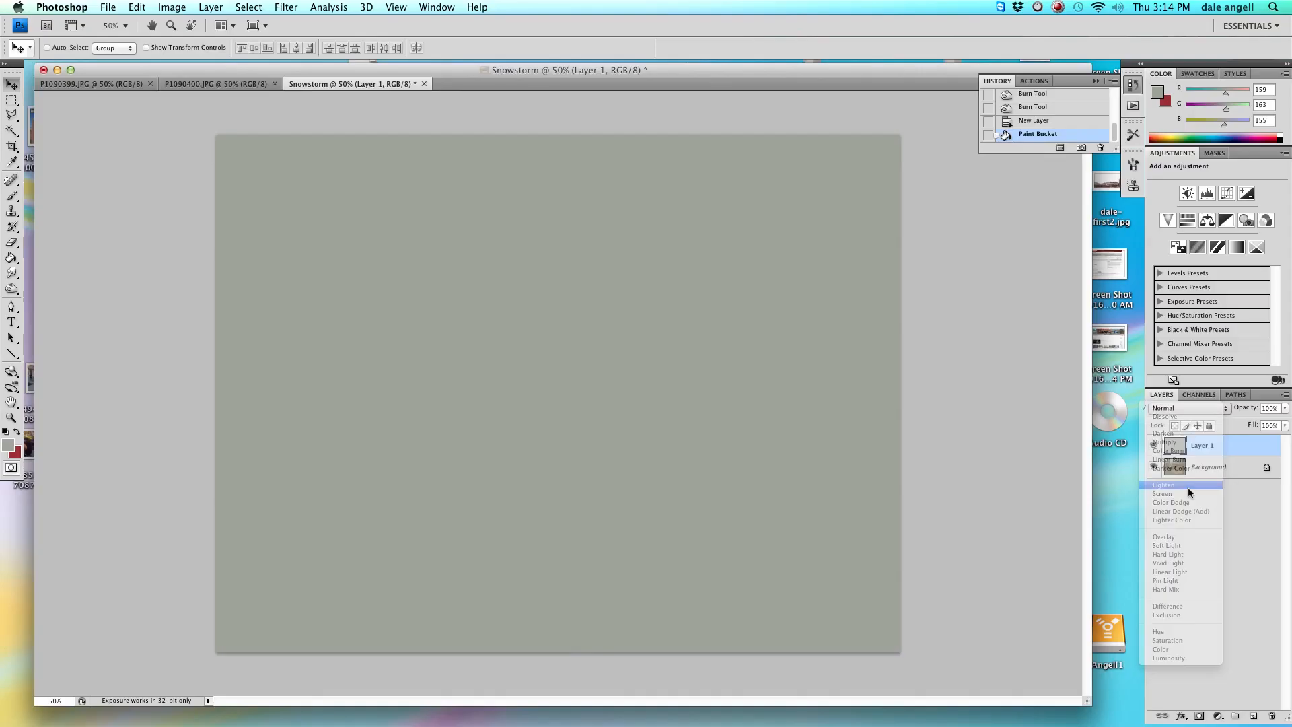
pyautogui.click(1043, 427)
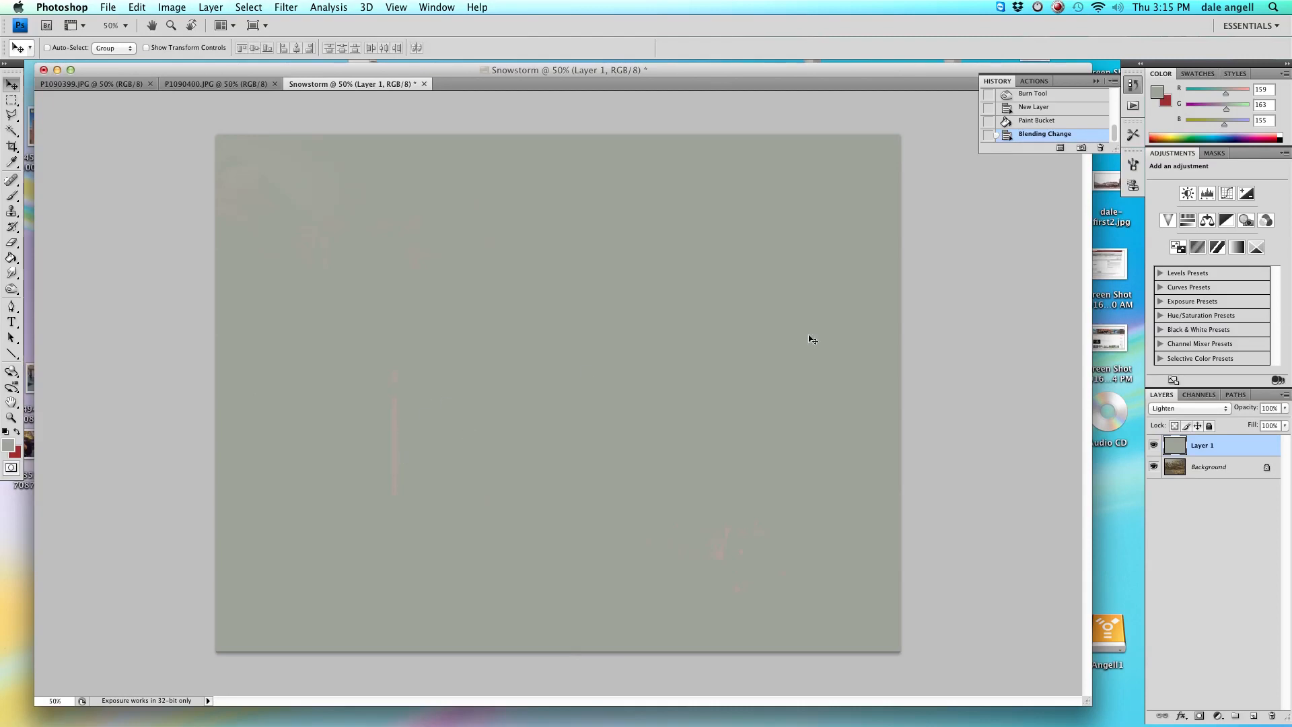
pyautogui.click(1284, 408)
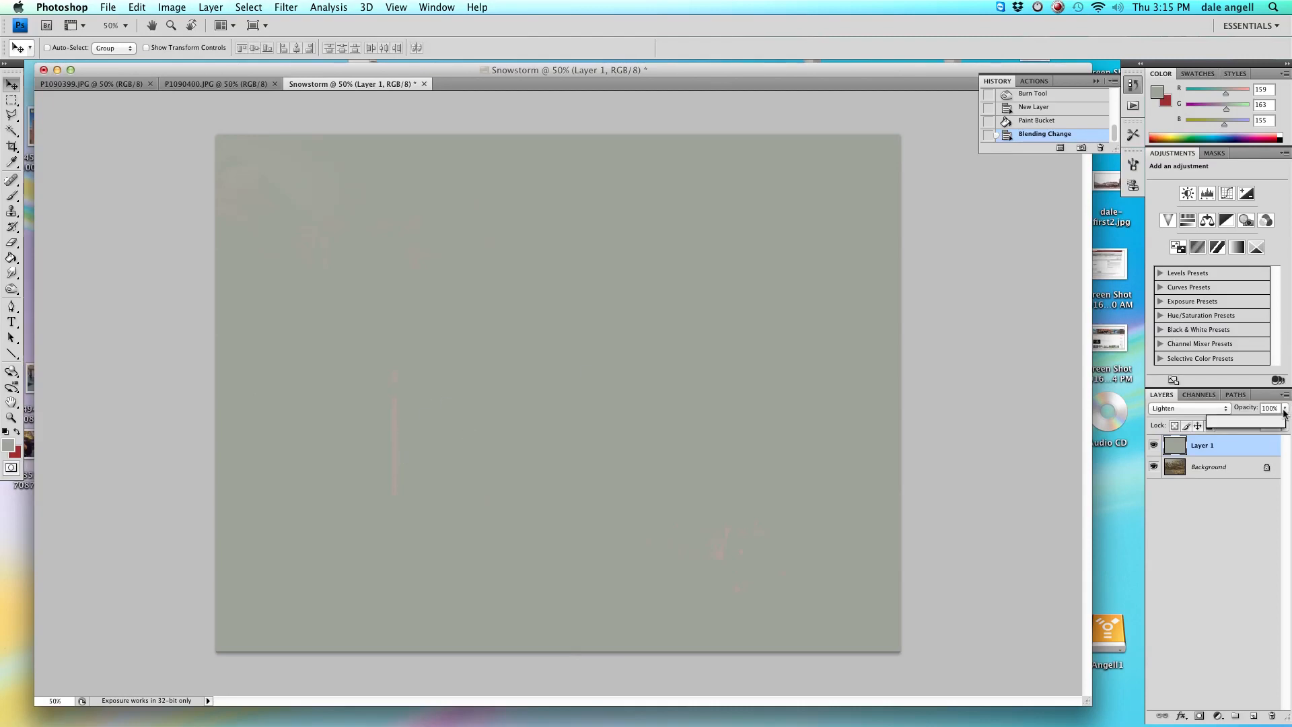
pyautogui.moveTo(1281, 423); pyautogui.dragTo(1261, 426)
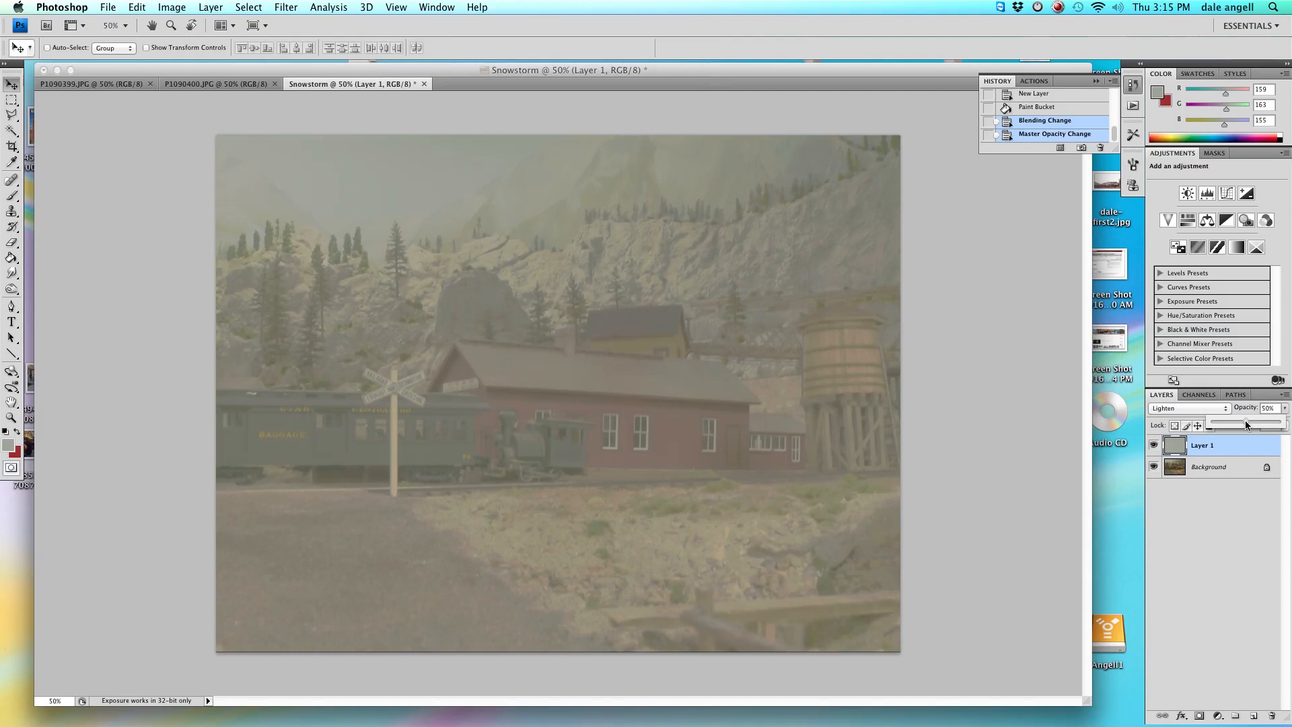
pyautogui.moveTo(1246, 424); pyautogui.dragTo(1246, 424)
pyautogui.moveTo(1249, 420); pyautogui.dragTo(1260, 422)
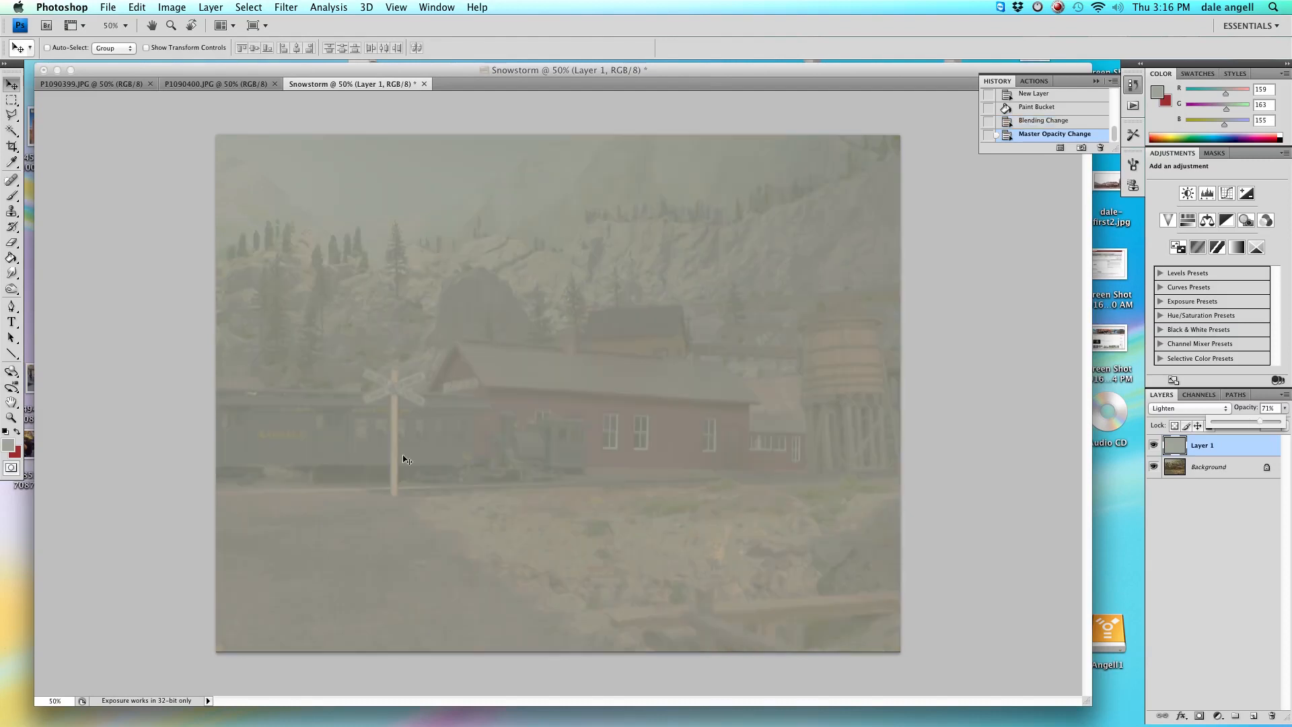
# With the Eraser at 46% opacity and a soft 319 px brush, erase the fog layer over the foreground and train.
pyautogui.click(13, 243)
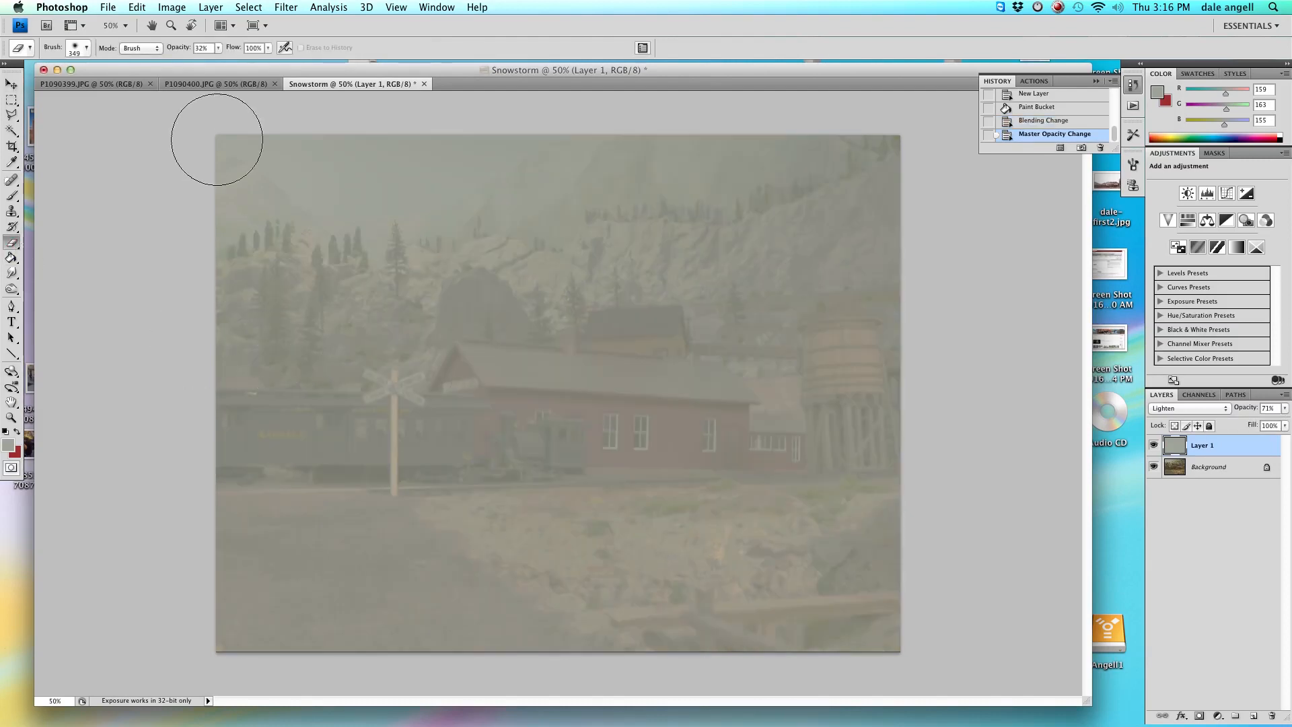
pyautogui.click(218, 49)
pyautogui.moveTo(217, 71); pyautogui.dragTo(225, 69)
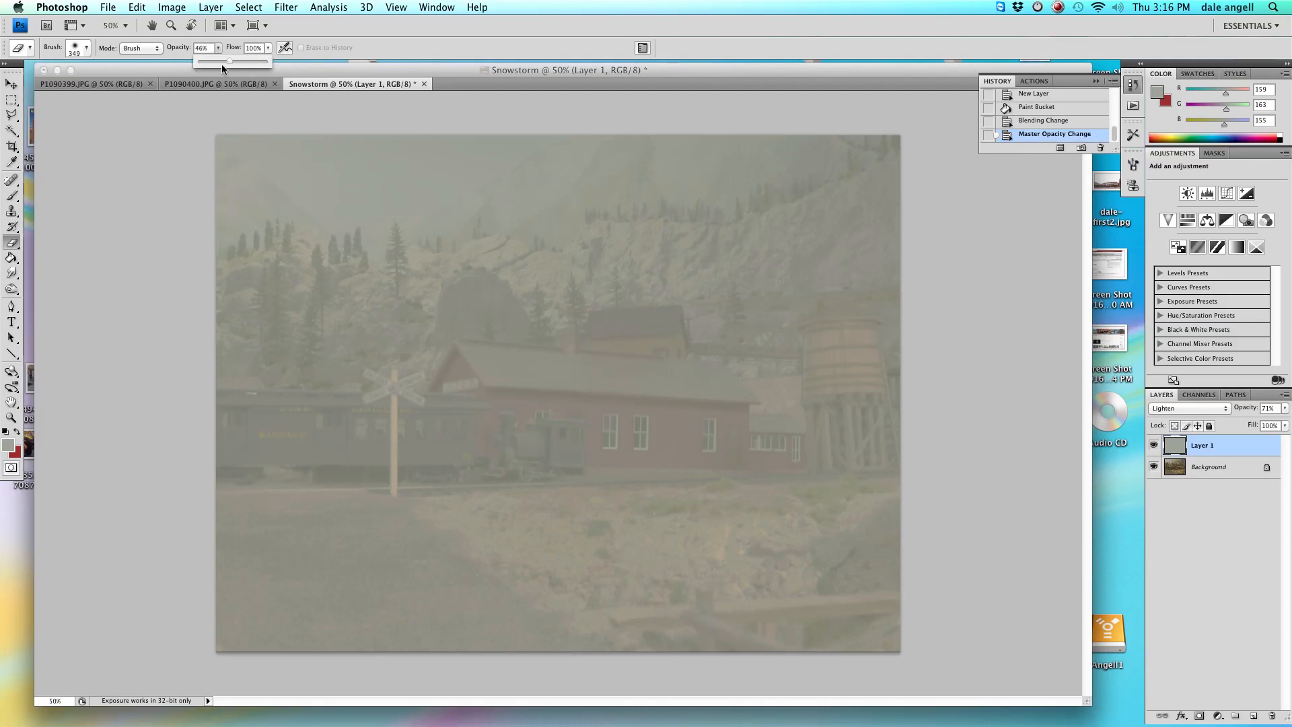
pyautogui.rightClick(122, 200)
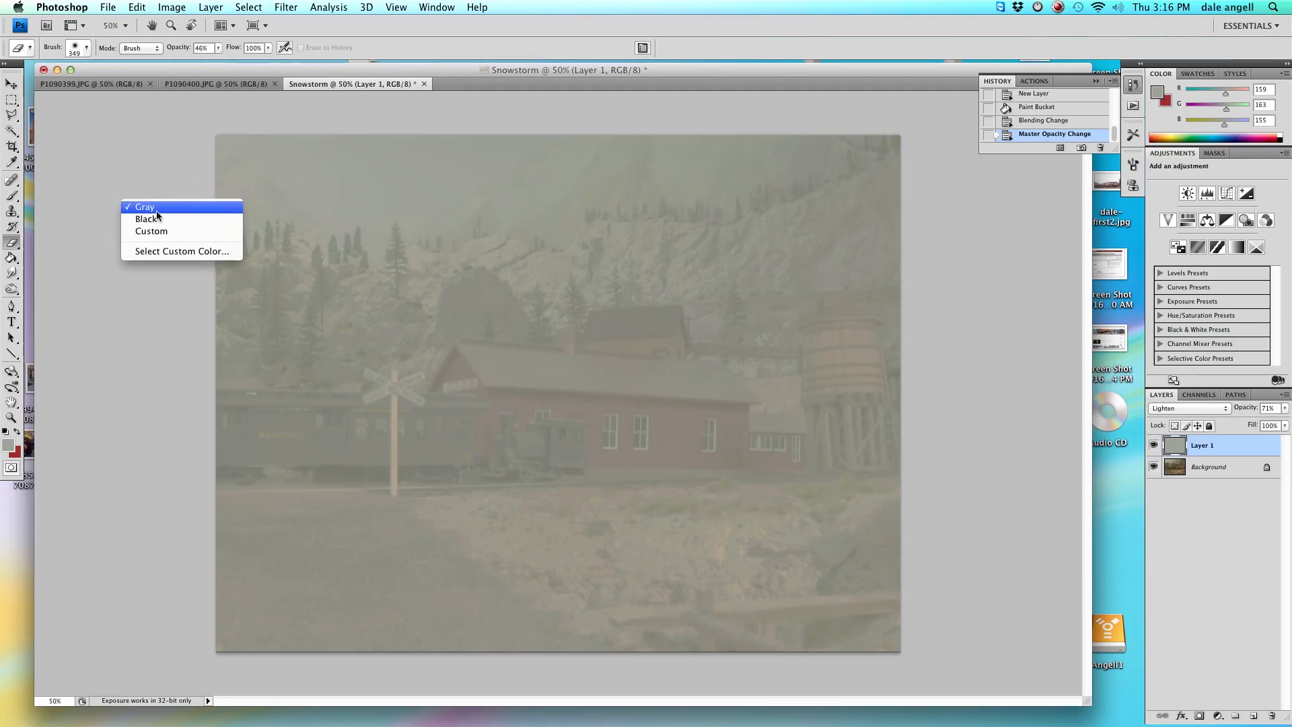
pyautogui.click(314, 219)
pyautogui.rightClick(355, 217)
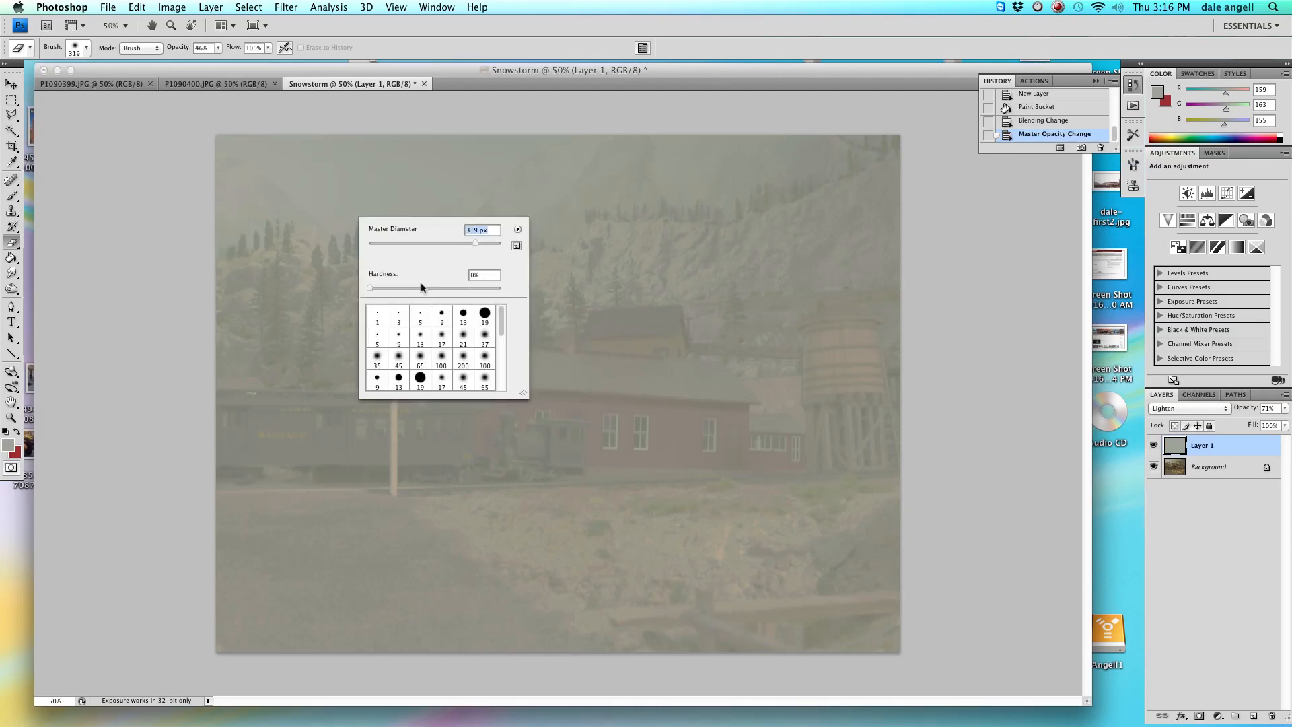
pyautogui.moveTo(370, 288)
pyautogui.mouseDown()
pyautogui.moveTo(389, 288)
pyautogui.moveTo(367, 288)
pyautogui.mouseUp()
pyautogui.click(183, 259)
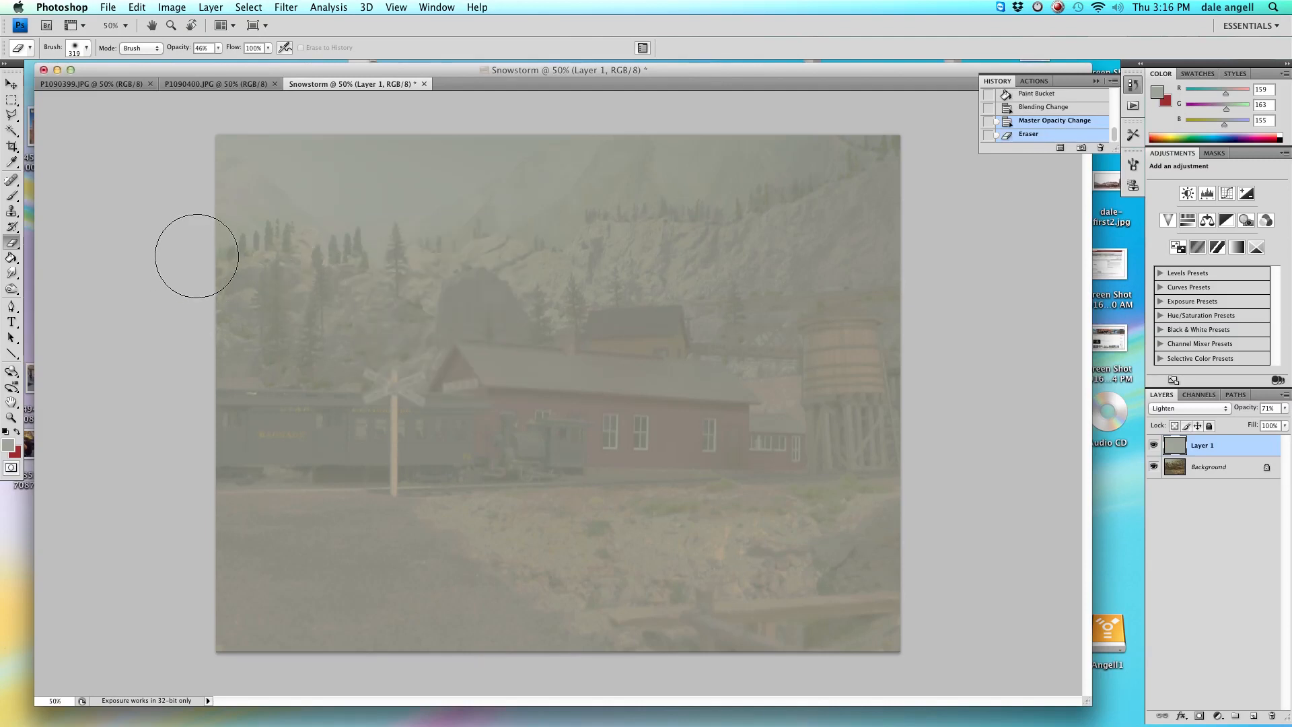
pyautogui.moveTo(456, 555)
pyautogui.mouseDown()
pyautogui.moveTo(300, 462)
pyautogui.moveTo(427, 462)
pyautogui.moveTo(433, 486)
pyautogui.moveTo(236, 520)
pyautogui.moveTo(684, 507)
pyautogui.moveTo(895, 538)
pyautogui.moveTo(260, 548)
pyautogui.moveTo(482, 585)
pyautogui.moveTo(824, 592)
pyautogui.moveTo(430, 616)
pyautogui.moveTo(200, 585)
pyautogui.moveTo(389, 611)
pyautogui.moveTo(906, 525)
pyautogui.moveTo(173, 467)
pyautogui.moveTo(245, 533)
pyautogui.moveTo(260, 597)
pyautogui.moveTo(689, 525)
pyautogui.moveTo(860, 423)
pyautogui.moveTo(844, 330)
pyautogui.moveTo(895, 375)
pyautogui.moveTo(669, 396)
pyautogui.moveTo(717, 445)
pyautogui.moveTo(768, 464)
pyautogui.moveTo(642, 414)
pyautogui.moveTo(538, 423)
pyautogui.moveTo(486, 400)
pyautogui.moveTo(547, 382)
pyautogui.moveTo(699, 383)
pyautogui.moveTo(883, 444)
pyautogui.moveTo(558, 444)
pyautogui.moveTo(316, 423)
pyautogui.moveTo(397, 404)
pyautogui.moveTo(266, 437)
pyautogui.mouseUp()
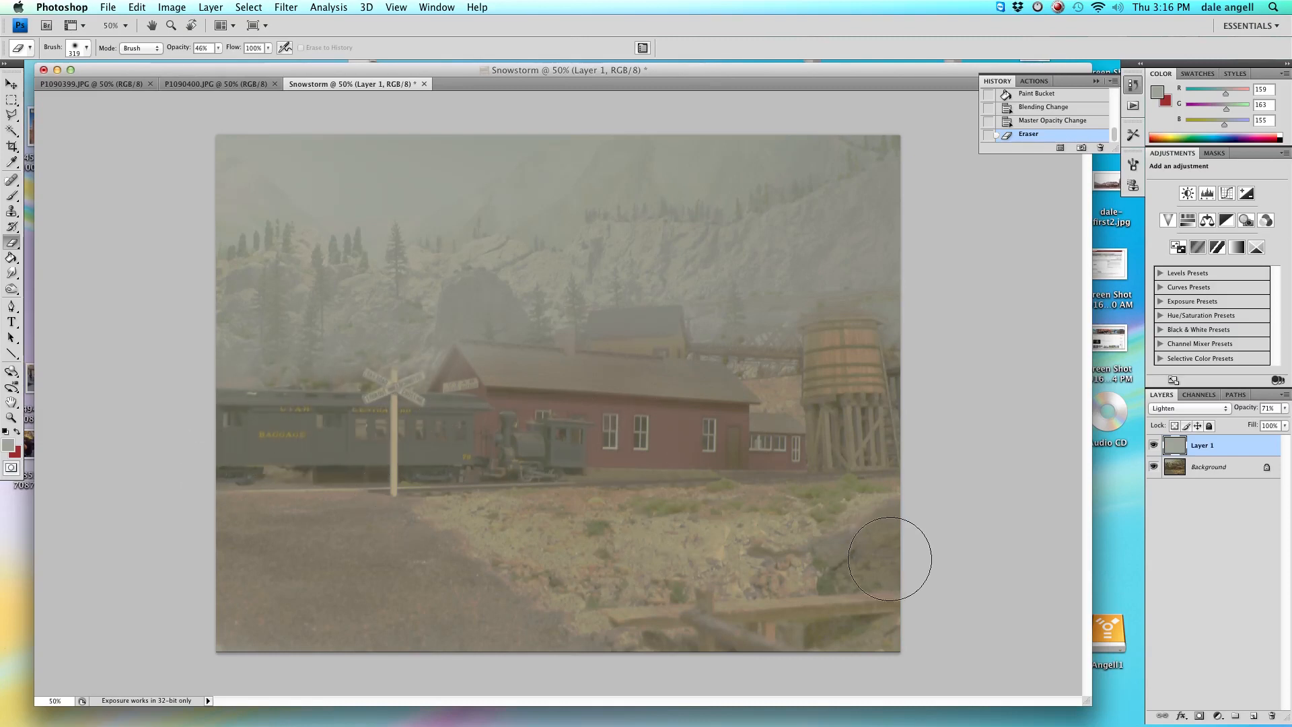
pyautogui.moveTo(870, 548)
pyautogui.mouseDown()
pyautogui.moveTo(842, 445)
pyautogui.moveTo(786, 408)
pyautogui.moveTo(592, 363)
pyautogui.moveTo(639, 348)
pyautogui.moveTo(725, 378)
pyautogui.moveTo(886, 356)
pyautogui.moveTo(425, 354)
pyautogui.moveTo(349, 378)
pyautogui.moveTo(435, 386)
pyautogui.moveTo(359, 403)
pyautogui.moveTo(221, 400)
pyautogui.moveTo(389, 407)
pyautogui.moveTo(261, 421)
pyautogui.moveTo(241, 454)
pyautogui.moveTo(321, 490)
pyautogui.moveTo(590, 490)
pyautogui.moveTo(830, 451)
pyautogui.moveTo(269, 503)
pyautogui.moveTo(175, 525)
pyautogui.moveTo(420, 576)
pyautogui.moveTo(845, 592)
pyautogui.moveTo(723, 613)
pyautogui.moveTo(561, 610)
pyautogui.moveTo(290, 575)
pyautogui.moveTo(440, 577)
pyautogui.moveTo(680, 538)
pyautogui.moveTo(596, 431)
pyautogui.moveTo(527, 411)
pyautogui.moveTo(377, 327)
pyautogui.moveTo(257, 368)
pyautogui.moveTo(229, 373)
pyautogui.moveTo(212, 355)
pyautogui.moveTo(401, 381)
pyautogui.moveTo(469, 310)
pyautogui.moveTo(542, 363)
pyautogui.moveTo(608, 353)
pyautogui.moveTo(291, 379)
pyautogui.moveTo(449, 352)
pyautogui.moveTo(557, 359)
pyautogui.moveTo(595, 333)
pyautogui.moveTo(448, 330)
pyautogui.moveTo(216, 361)
pyautogui.moveTo(673, 364)
pyautogui.moveTo(596, 340)
pyautogui.moveTo(693, 307)
pyautogui.moveTo(730, 322)
pyautogui.moveTo(855, 323)
pyautogui.moveTo(903, 289)
pyautogui.moveTo(909, 303)
pyautogui.moveTo(843, 285)
pyautogui.moveTo(834, 330)
pyautogui.moveTo(902, 370)
pyautogui.moveTo(825, 397)
pyautogui.moveTo(698, 370)
pyautogui.moveTo(761, 337)
pyautogui.moveTo(737, 356)
pyautogui.moveTo(323, 372)
pyautogui.mouseUp()
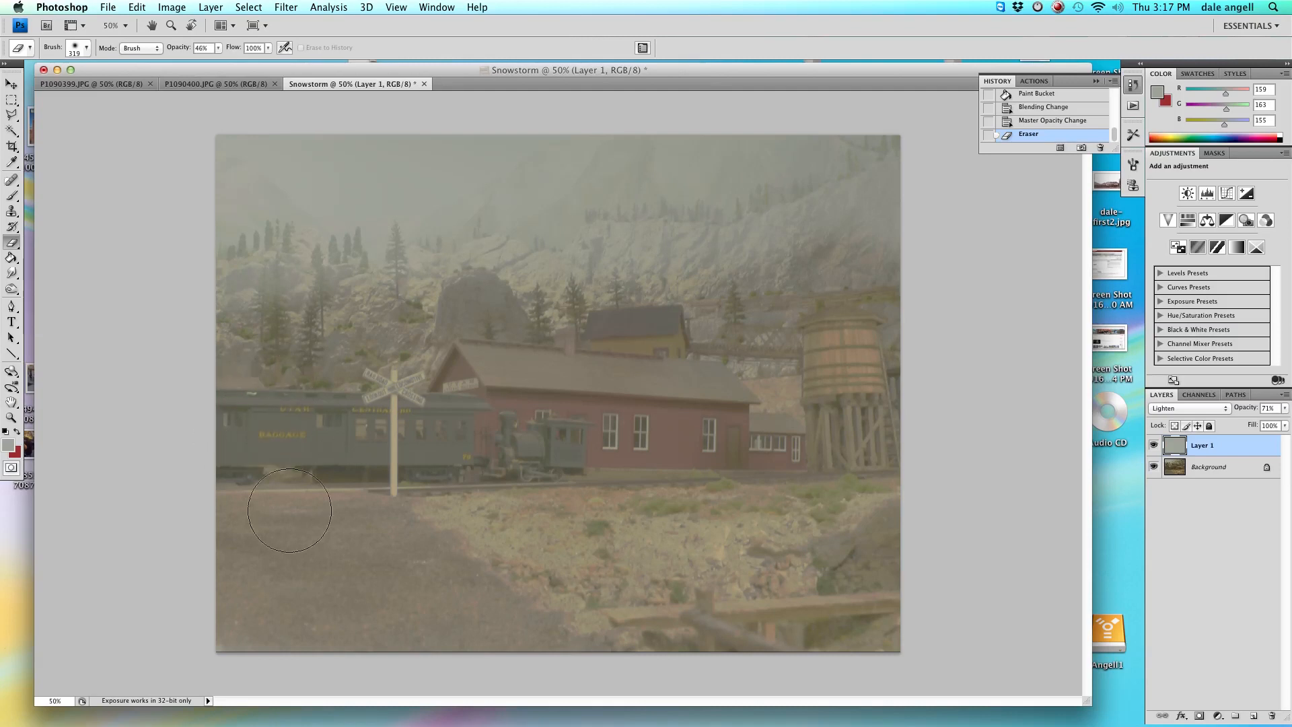
# Raise the eraser opacity to 100% and erase more fog from the train, crossing sign and lower foreground.
pyautogui.moveTo(911, 484); pyautogui.dragTo(912, 458)
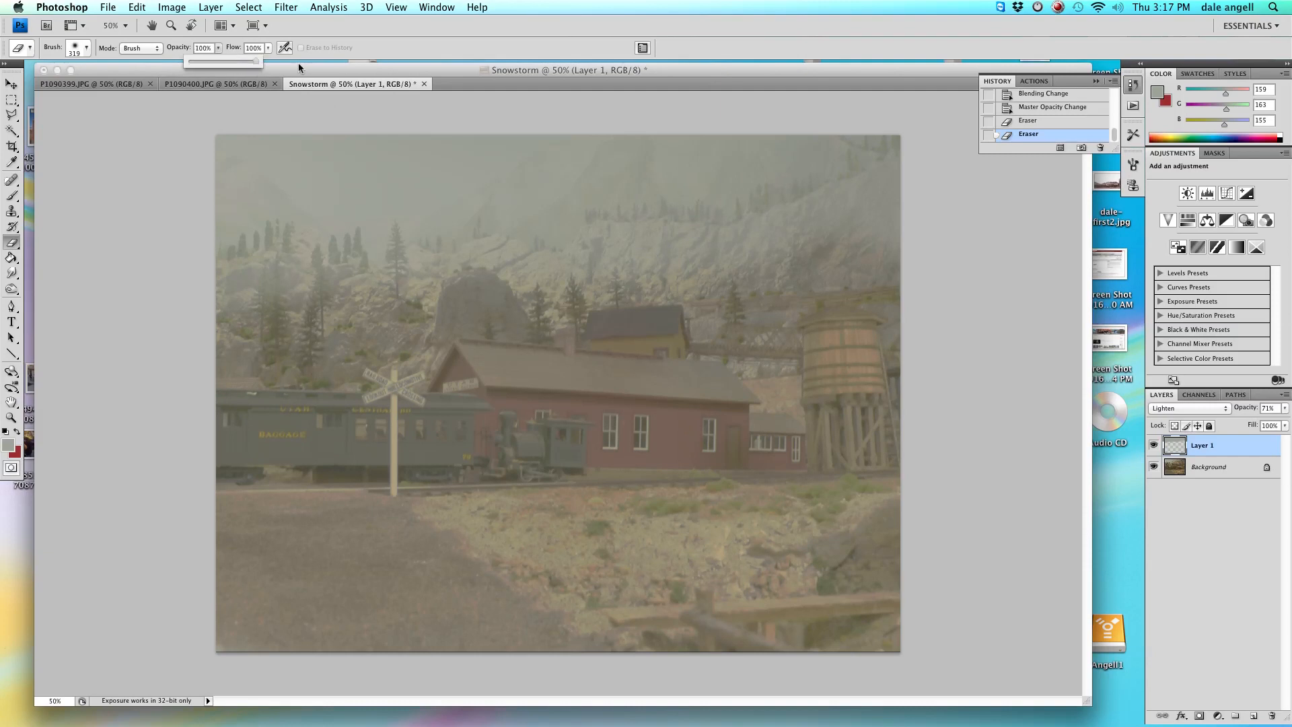
pyautogui.moveTo(238, 623)
pyautogui.mouseDown()
pyautogui.moveTo(536, 653)
pyautogui.moveTo(897, 652)
pyautogui.moveTo(874, 630)
pyautogui.moveTo(221, 600)
pyautogui.moveTo(731, 573)
pyautogui.moveTo(932, 547)
pyautogui.moveTo(212, 520)
pyautogui.moveTo(911, 498)
pyautogui.moveTo(766, 479)
pyautogui.moveTo(325, 492)
pyautogui.moveTo(774, 447)
pyautogui.moveTo(489, 400)
pyautogui.moveTo(800, 413)
pyautogui.moveTo(836, 364)
pyautogui.moveTo(864, 391)
pyautogui.moveTo(724, 400)
pyautogui.moveTo(624, 359)
pyautogui.moveTo(635, 353)
pyautogui.moveTo(812, 390)
pyautogui.moveTo(481, 386)
pyautogui.moveTo(274, 412)
pyautogui.moveTo(526, 418)
pyautogui.moveTo(335, 421)
pyautogui.mouseUp()
pyautogui.moveTo(259, 408)
pyautogui.mouseDown()
pyautogui.moveTo(408, 425)
pyautogui.moveTo(484, 371)
pyautogui.mouseUp()
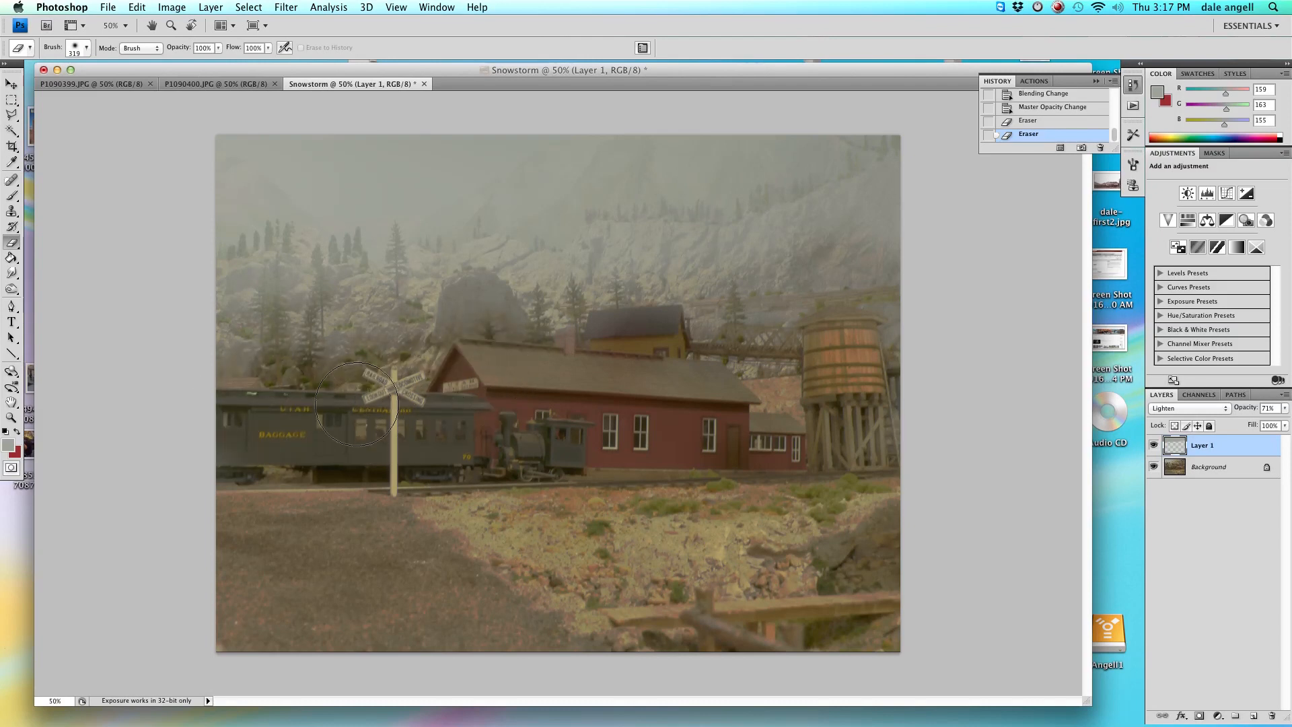
pyautogui.moveTo(256, 404)
pyautogui.mouseDown()
pyautogui.moveTo(323, 470)
pyautogui.moveTo(455, 445)
pyautogui.moveTo(459, 396)
pyautogui.mouseUp()
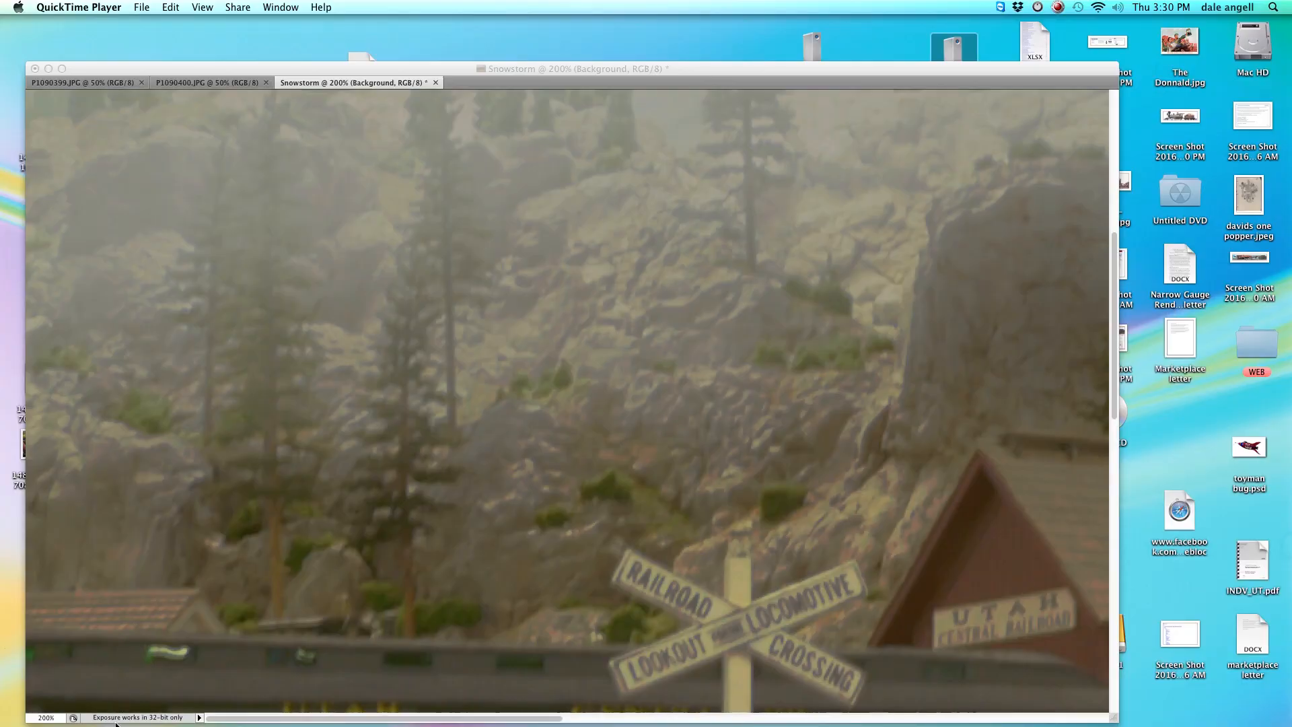
# Set the Eraser to a 6 px brush with 48% hardness, undoing a stray erase on the background.
pyautogui.click(151, 592)
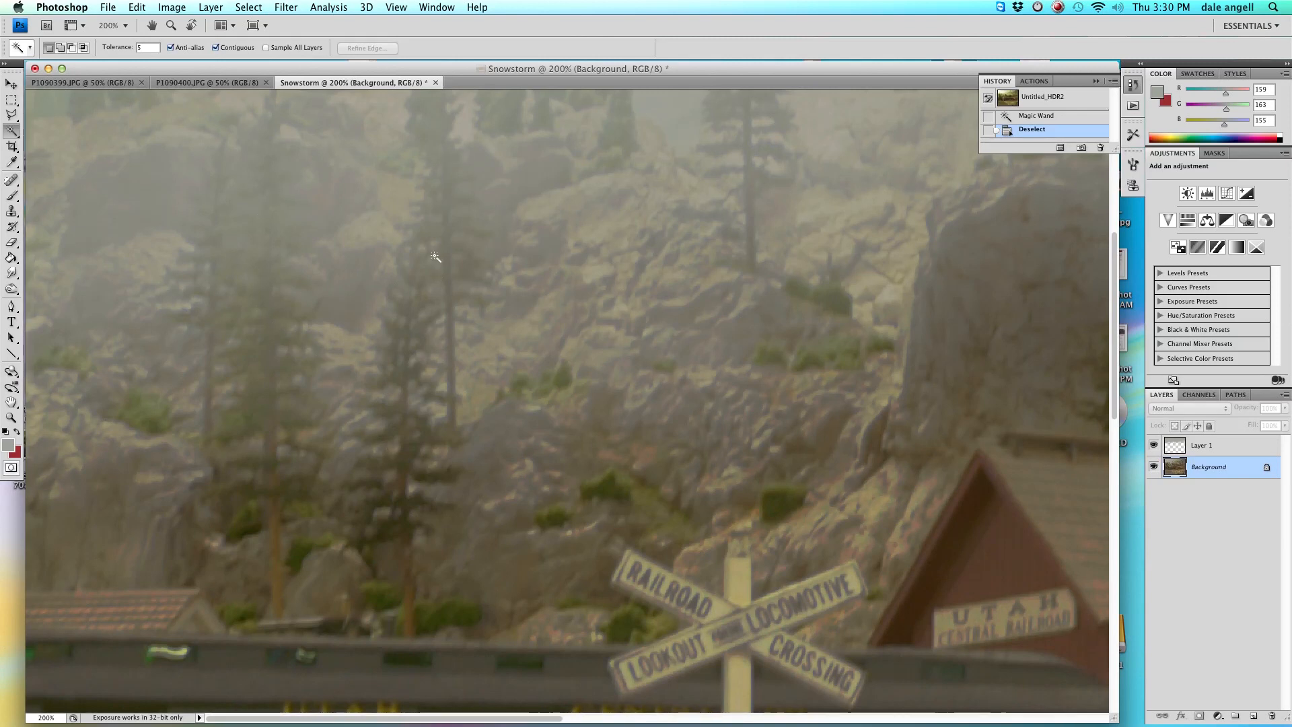
pyautogui.click(11, 196)
pyautogui.click(12, 243)
pyautogui.rightClick(270, 270)
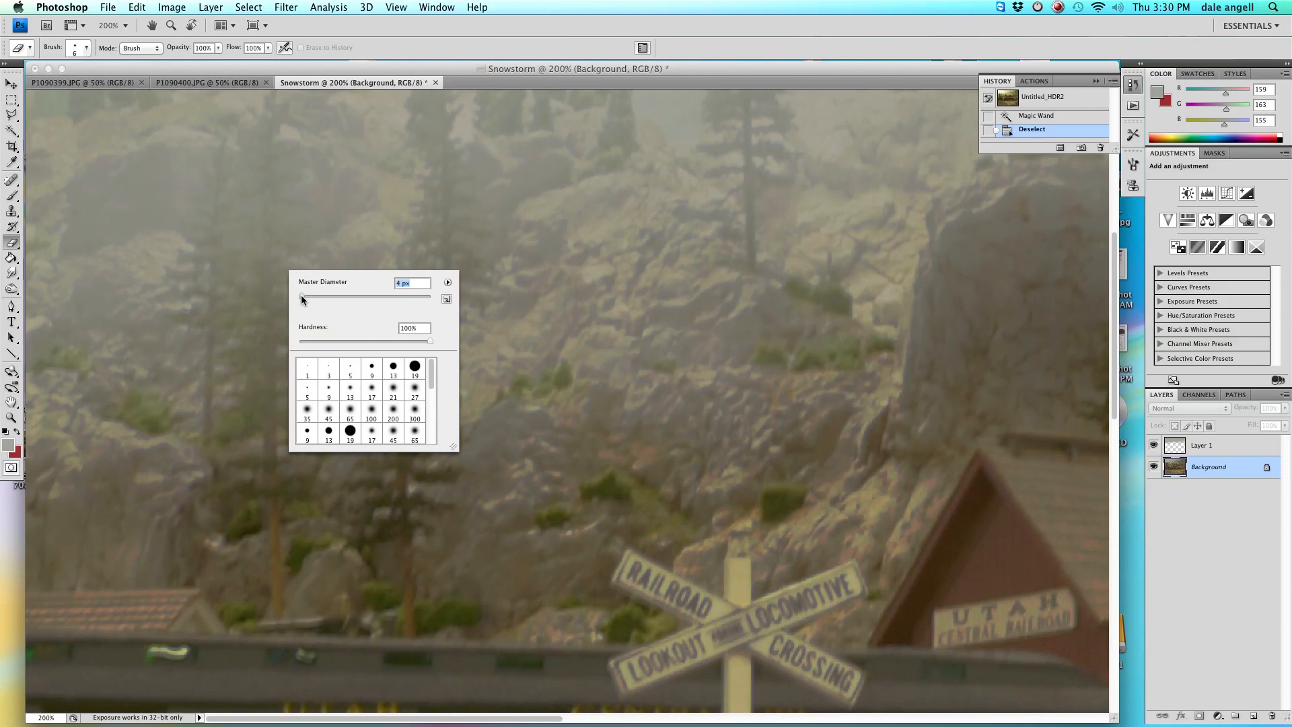
pyautogui.moveTo(303, 299); pyautogui.dragTo(302, 298)
pyautogui.moveTo(414, 344); pyautogui.dragTo(369, 344)
pyautogui.click(271, 348)
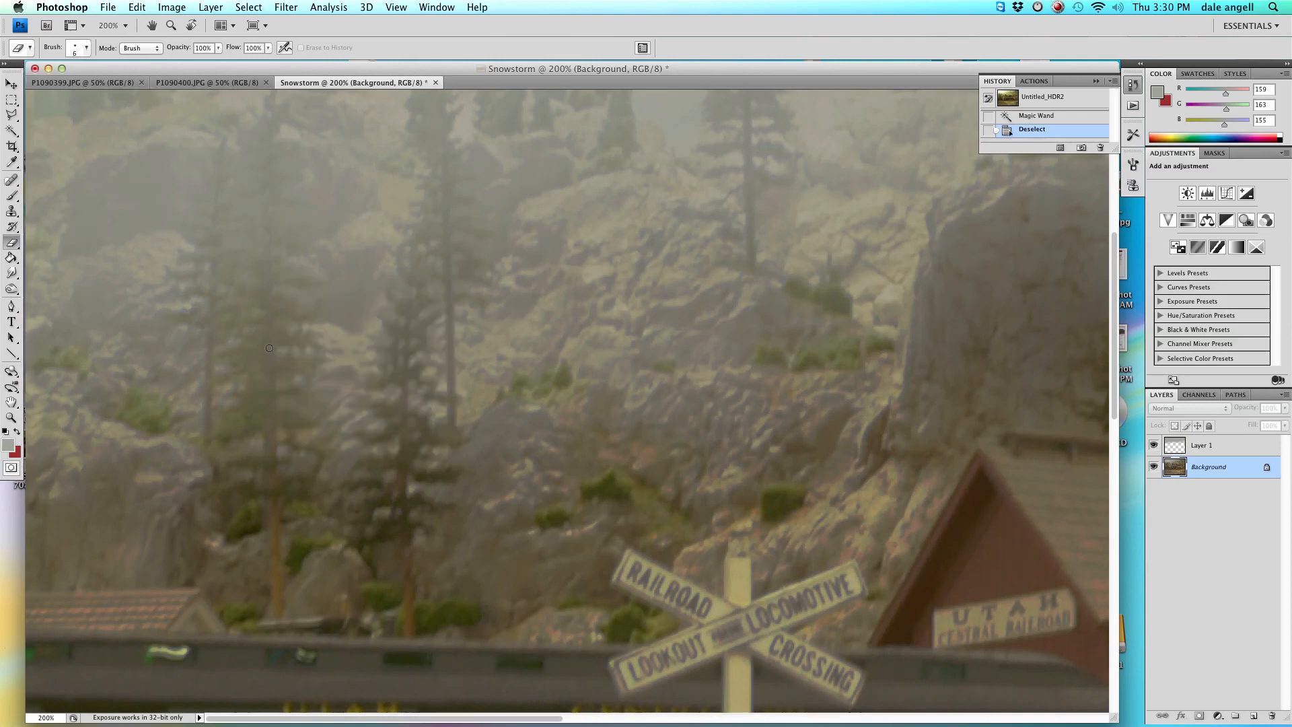
pyautogui.click(268, 347)
pyautogui.press('super+z')
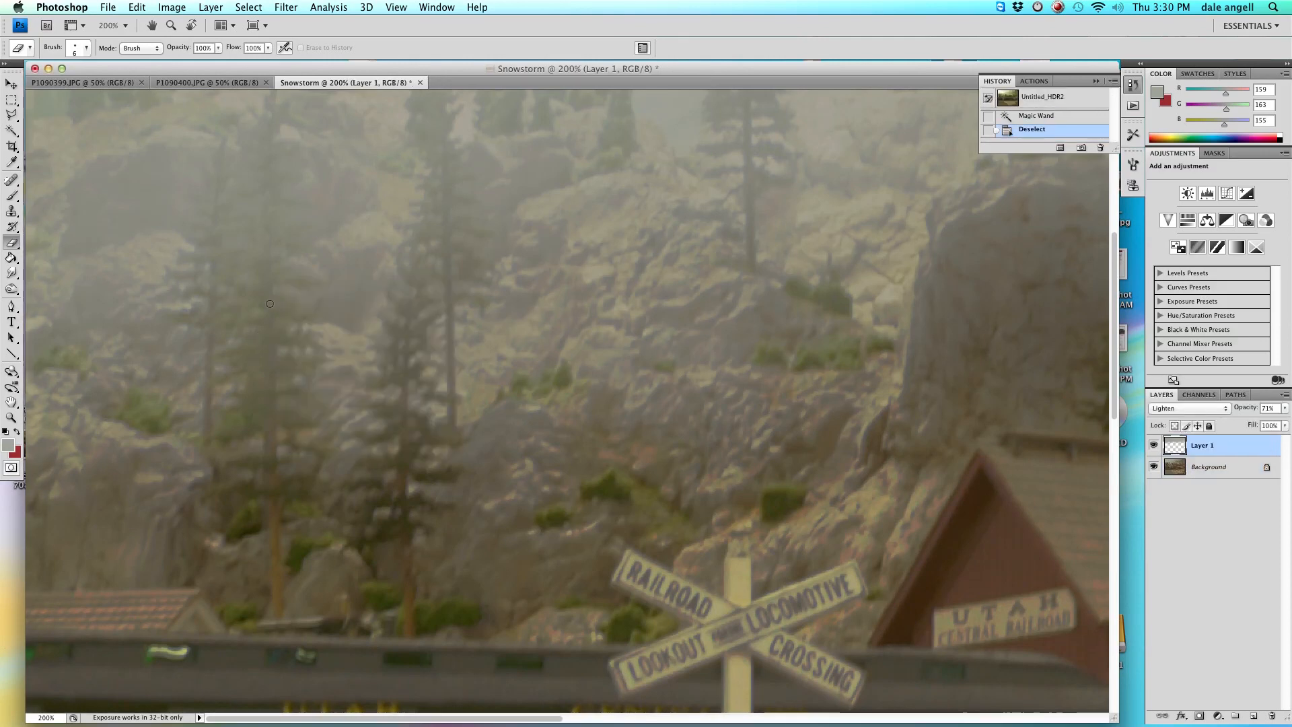
# Erase the fog layer along the trunk of a pine tree at the upper left.
pyautogui.click(269, 304)
pyautogui.click(270, 312)
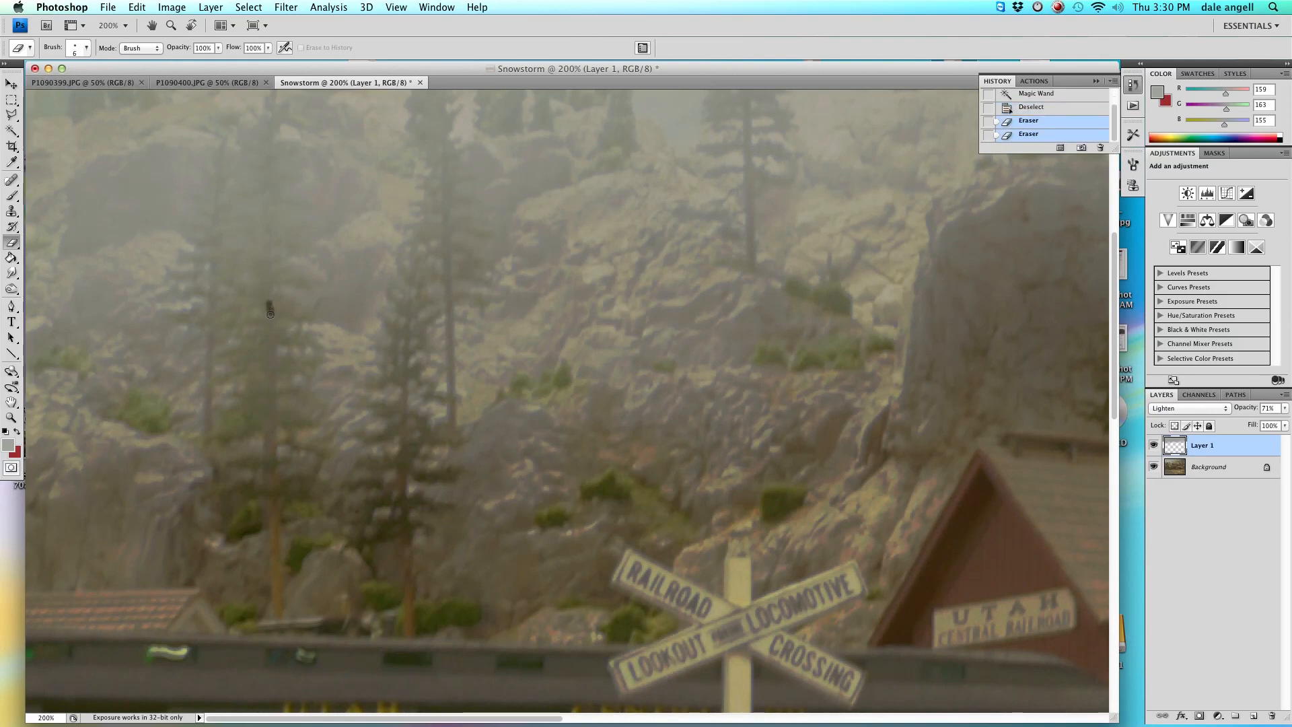
pyautogui.click(271, 317)
pyautogui.click(270, 332)
pyautogui.moveTo(270, 338); pyautogui.dragTo(267, 458)
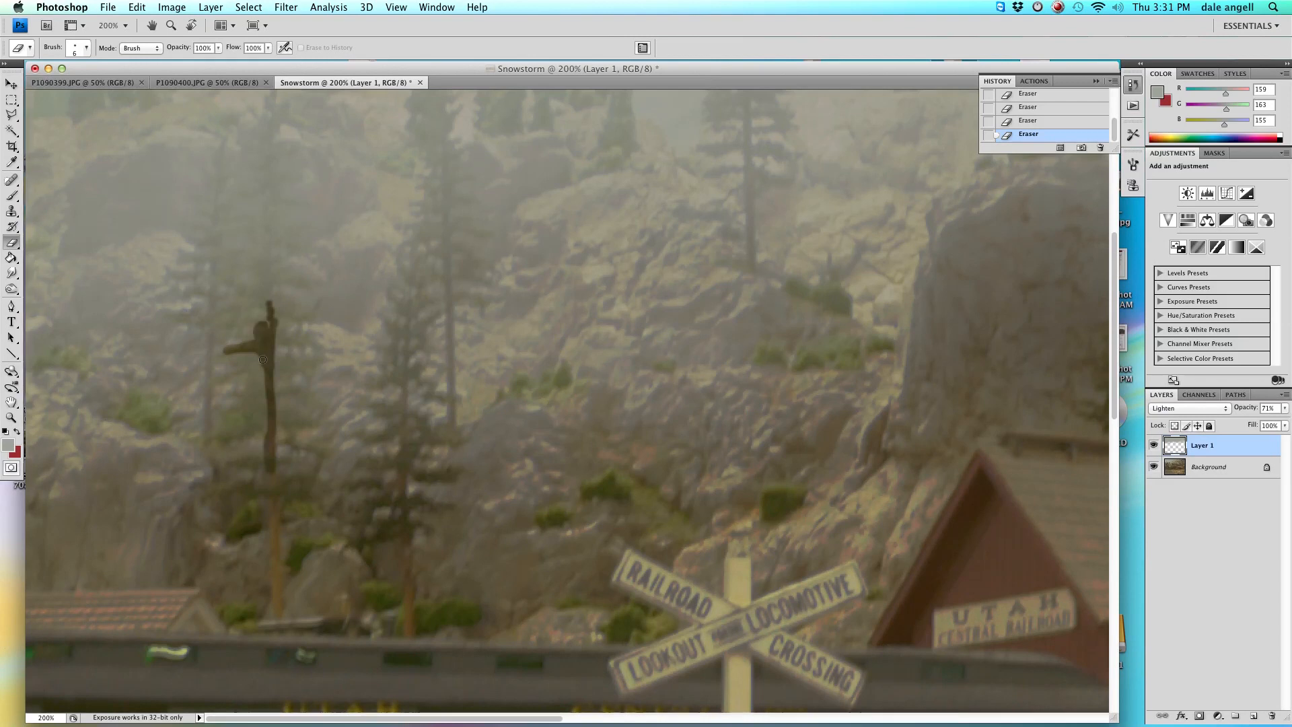
# Erase the fog from the branches and trunks of the neighbouring pine trees.
pyautogui.moveTo(253, 445); pyautogui.dragTo(223, 442)
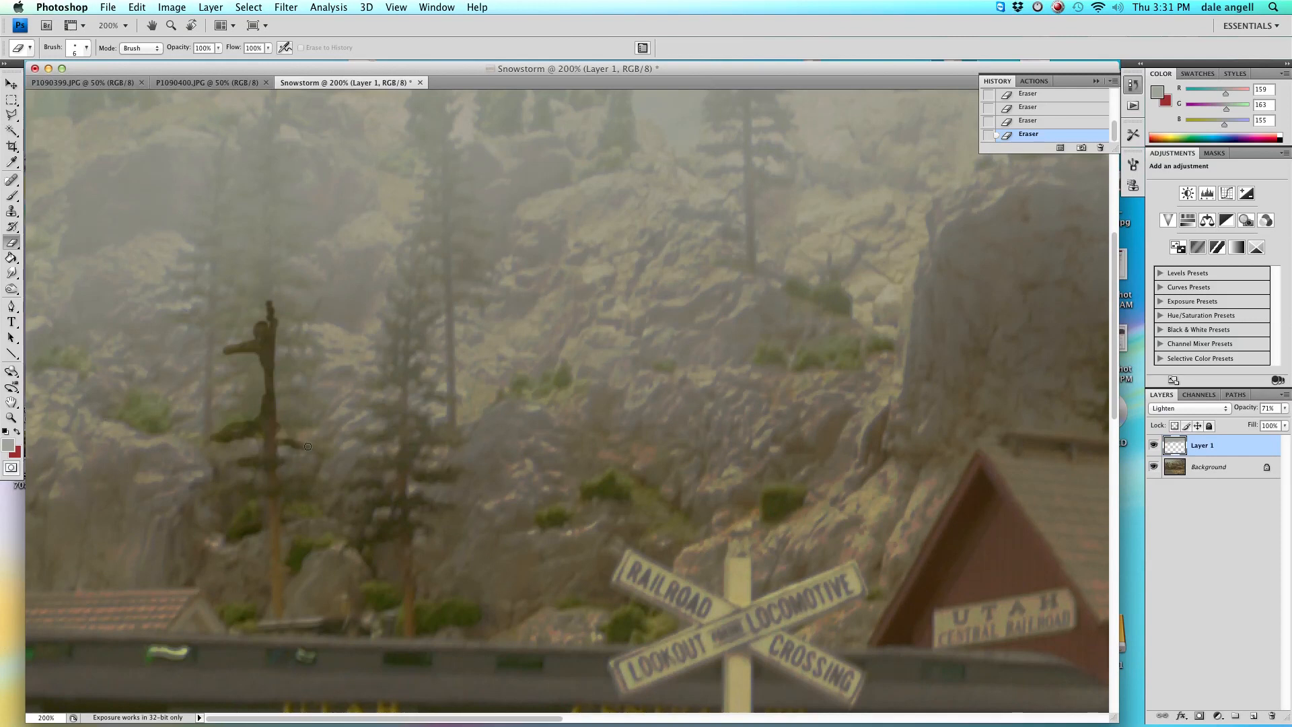
pyautogui.moveTo(294, 420)
pyautogui.mouseDown()
pyautogui.moveTo(291, 392)
pyautogui.moveTo(276, 394)
pyautogui.moveTo(276, 365)
pyautogui.mouseUp()
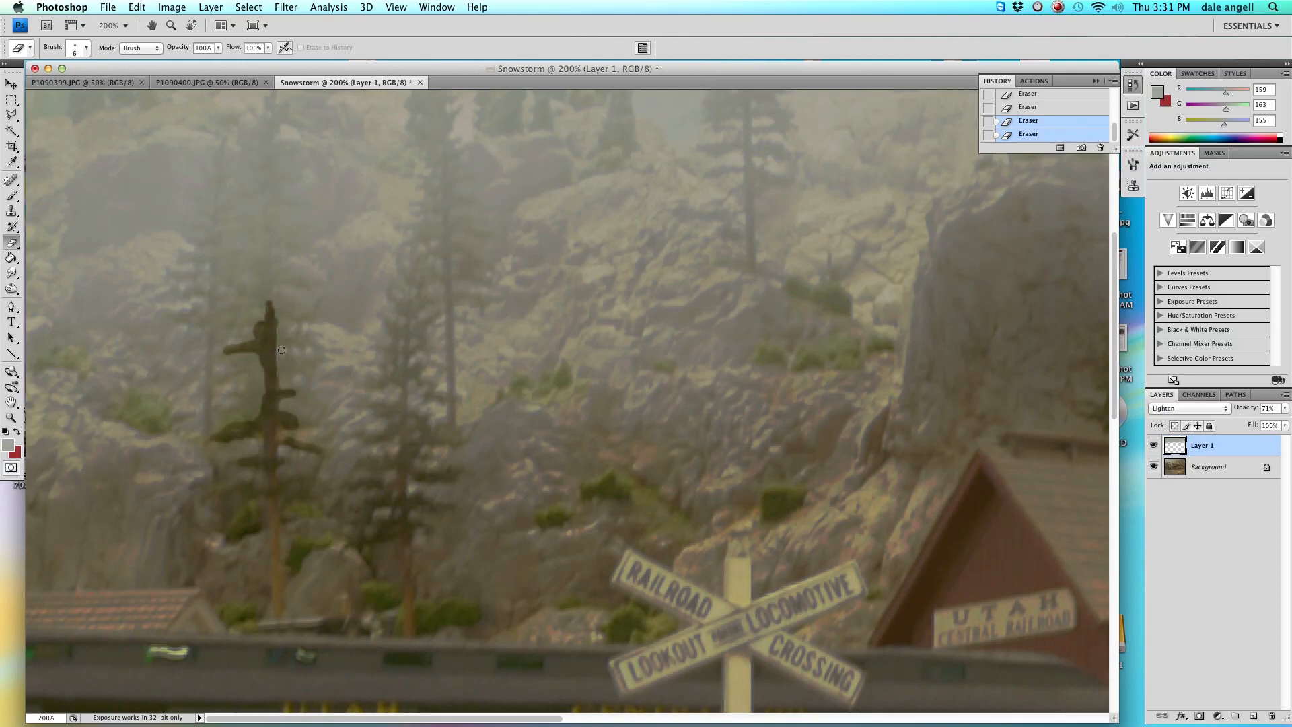
pyautogui.moveTo(266, 219); pyautogui.dragTo(269, 311)
pyautogui.moveTo(404, 436); pyautogui.dragTo(406, 349)
pyautogui.moveTo(404, 471); pyautogui.dragTo(403, 430)
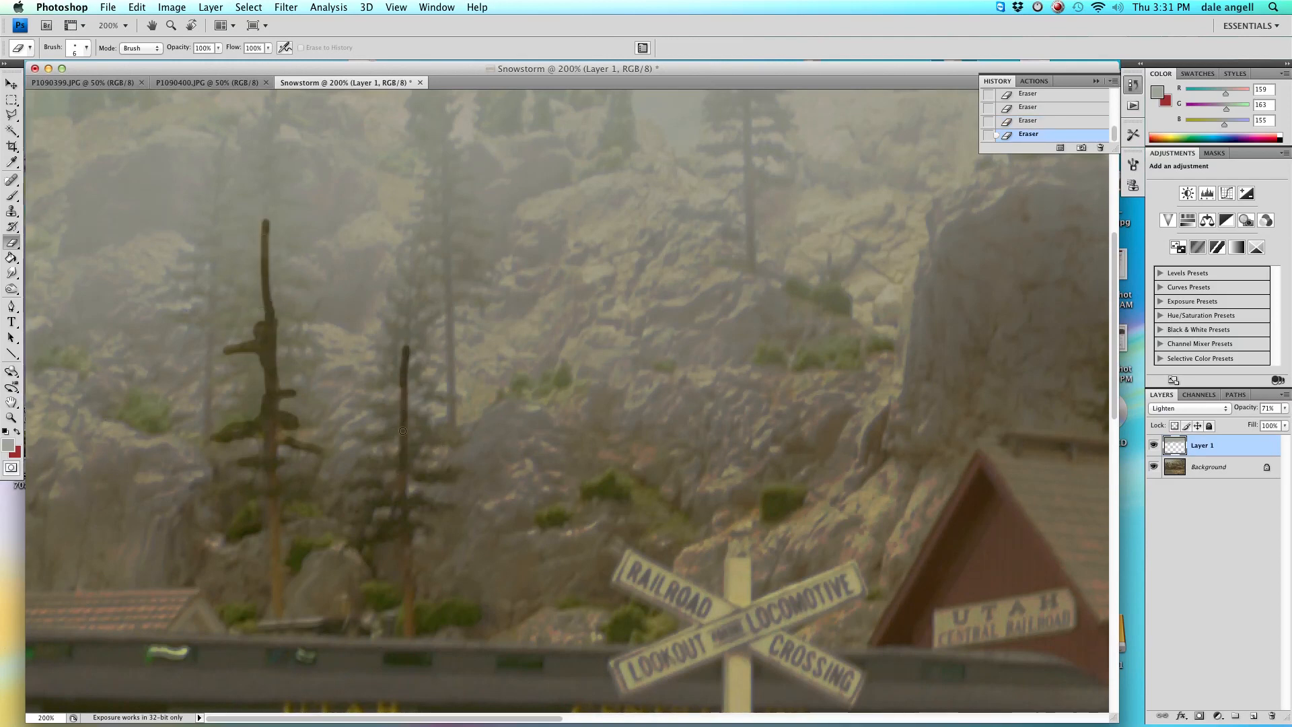
pyautogui.moveTo(208, 417)
pyautogui.mouseDown()
pyautogui.moveTo(217, 218)
pyautogui.moveTo(216, 474)
pyautogui.mouseUp()
# Lower the eraser opacity to 17%.
pyautogui.rightClick(228, 332)
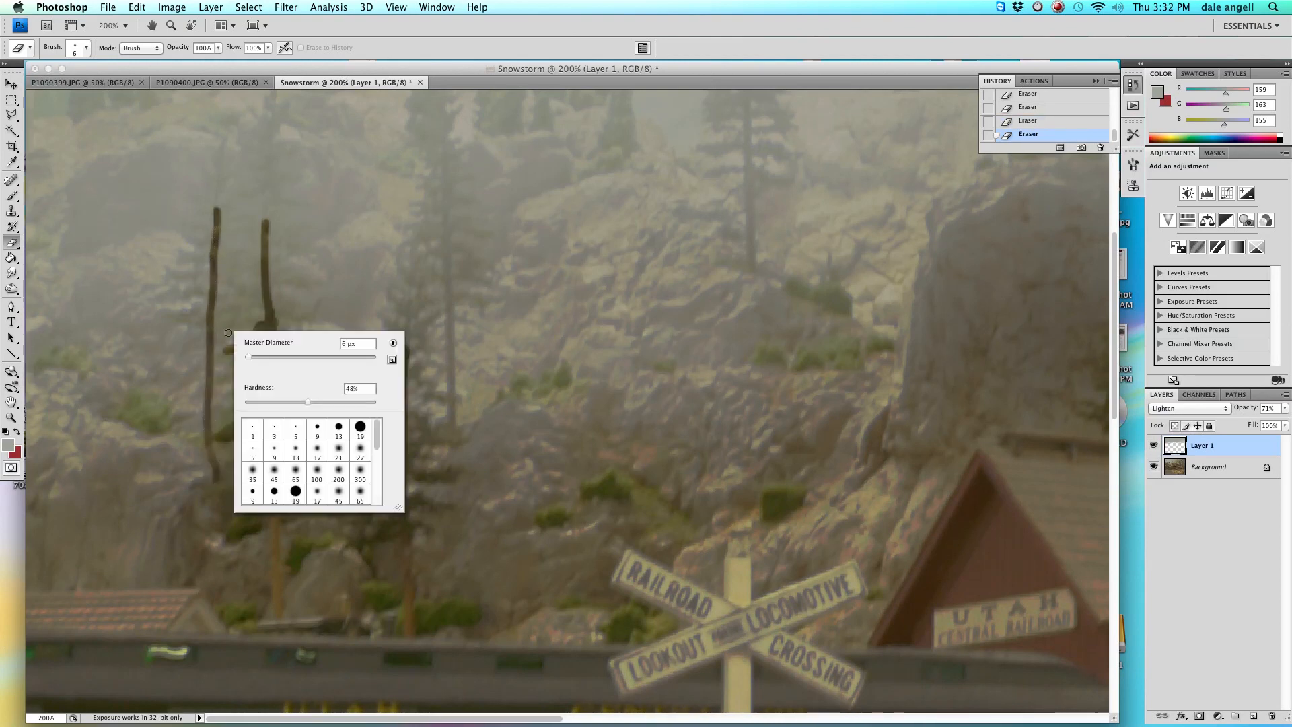
pyautogui.click(196, 58)
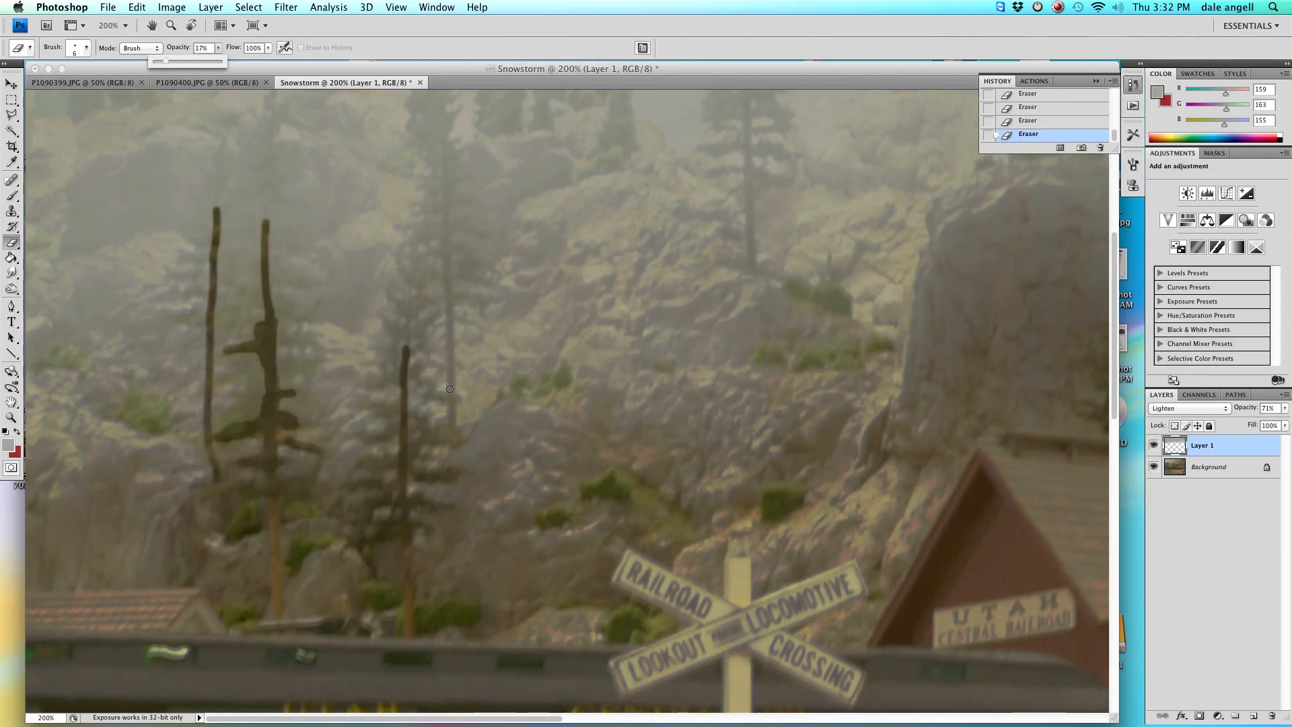
pyautogui.press('super+minus')
pyautogui.press('super+minus')
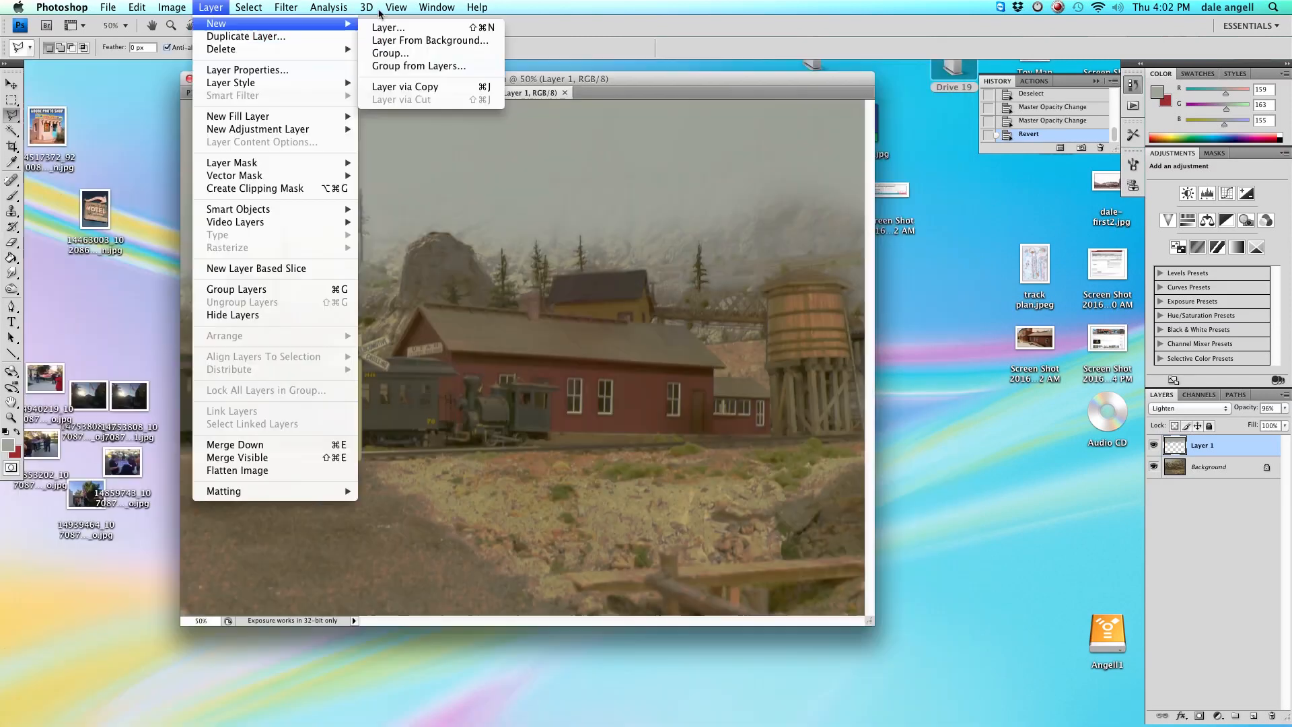
# Create a new default layer and move it below Layer 1.
pyautogui.click(404, 27)
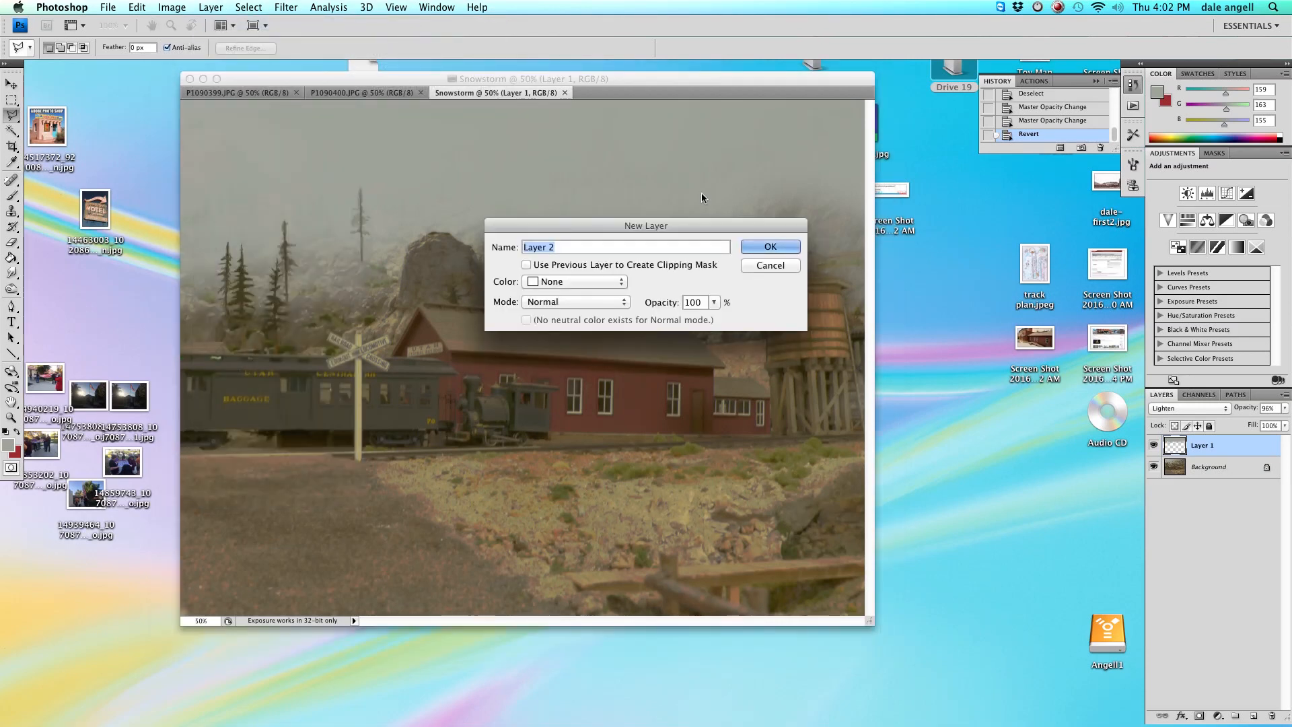
pyautogui.click(771, 249)
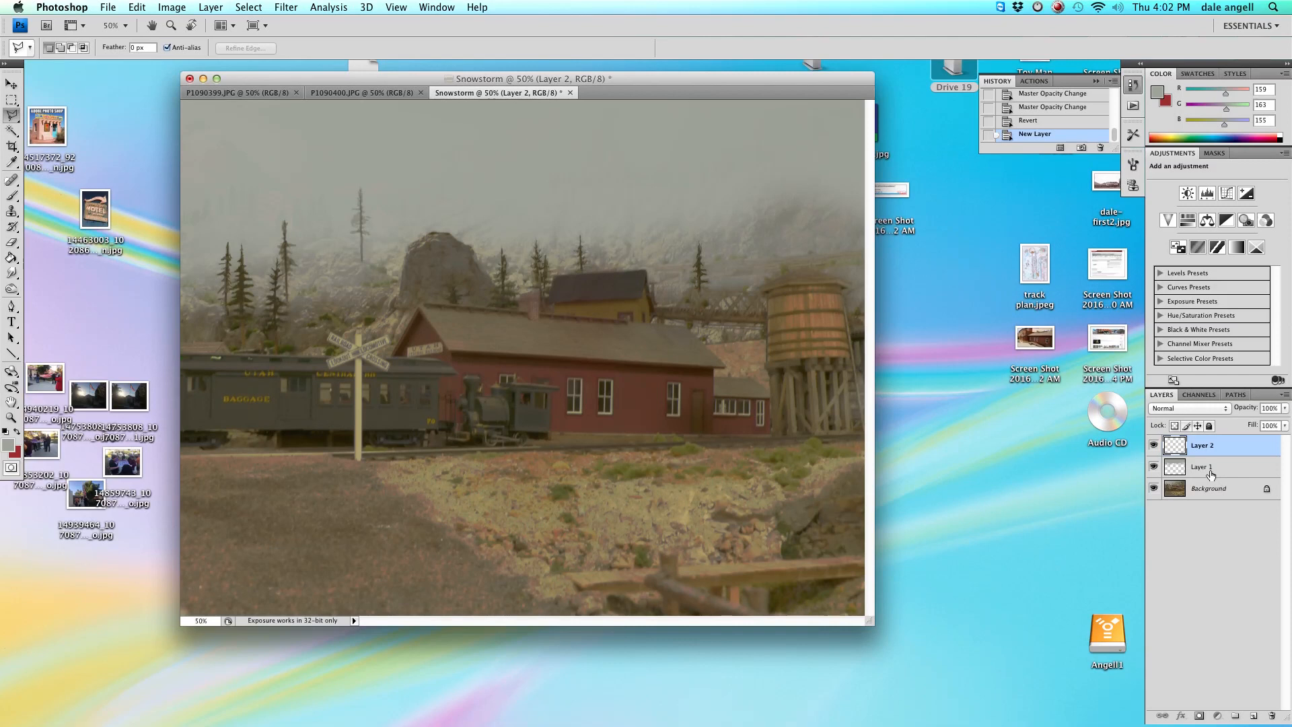
pyautogui.moveTo(1212, 450); pyautogui.dragTo(1210, 480)
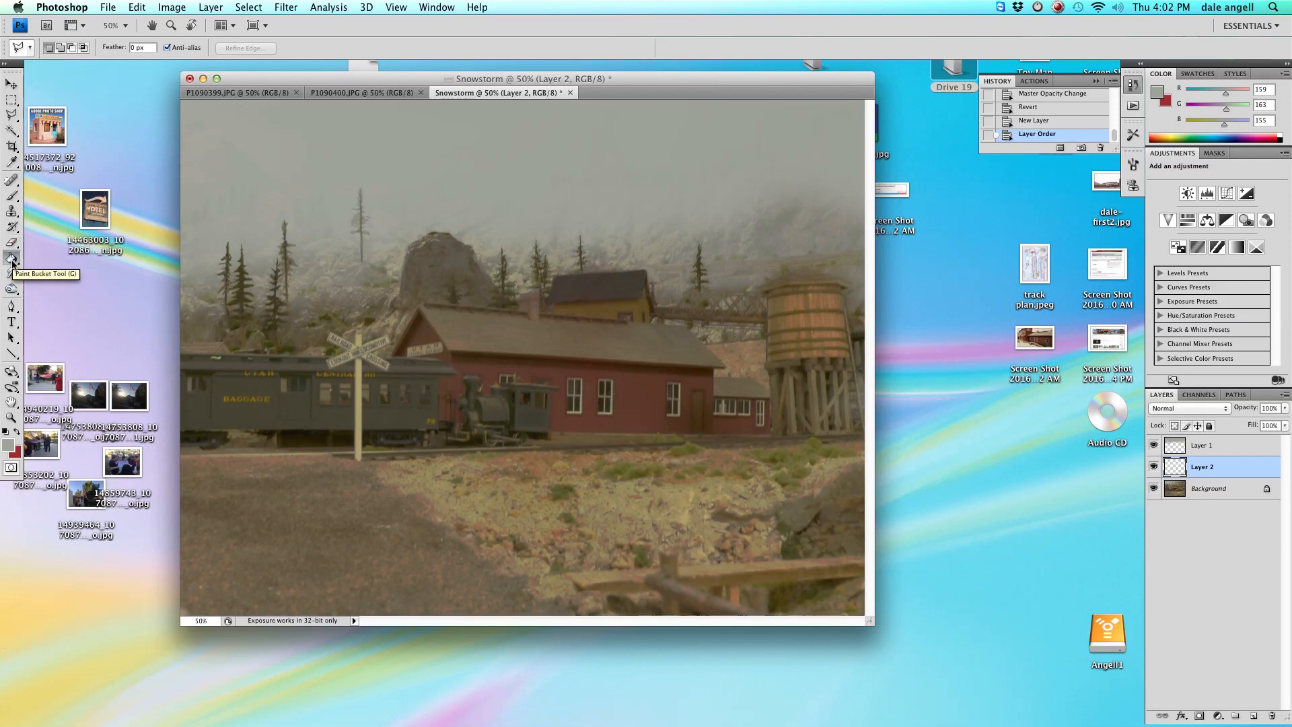
# Fill the new layer with the grey sky colour using the Paint Bucket and set its opacity to 47%.
pyautogui.click(12, 258)
pyautogui.click(312, 312)
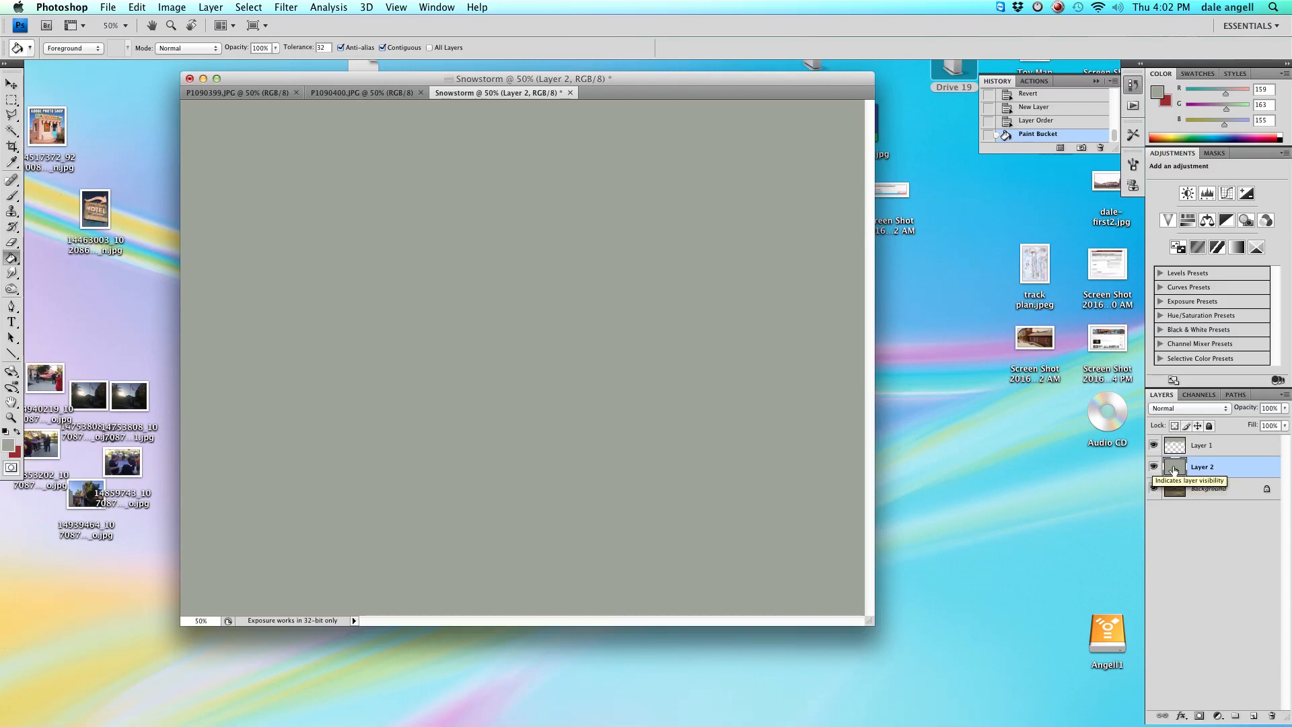
pyautogui.click(1286, 412)
pyautogui.moveTo(1282, 422); pyautogui.dragTo(1252, 426)
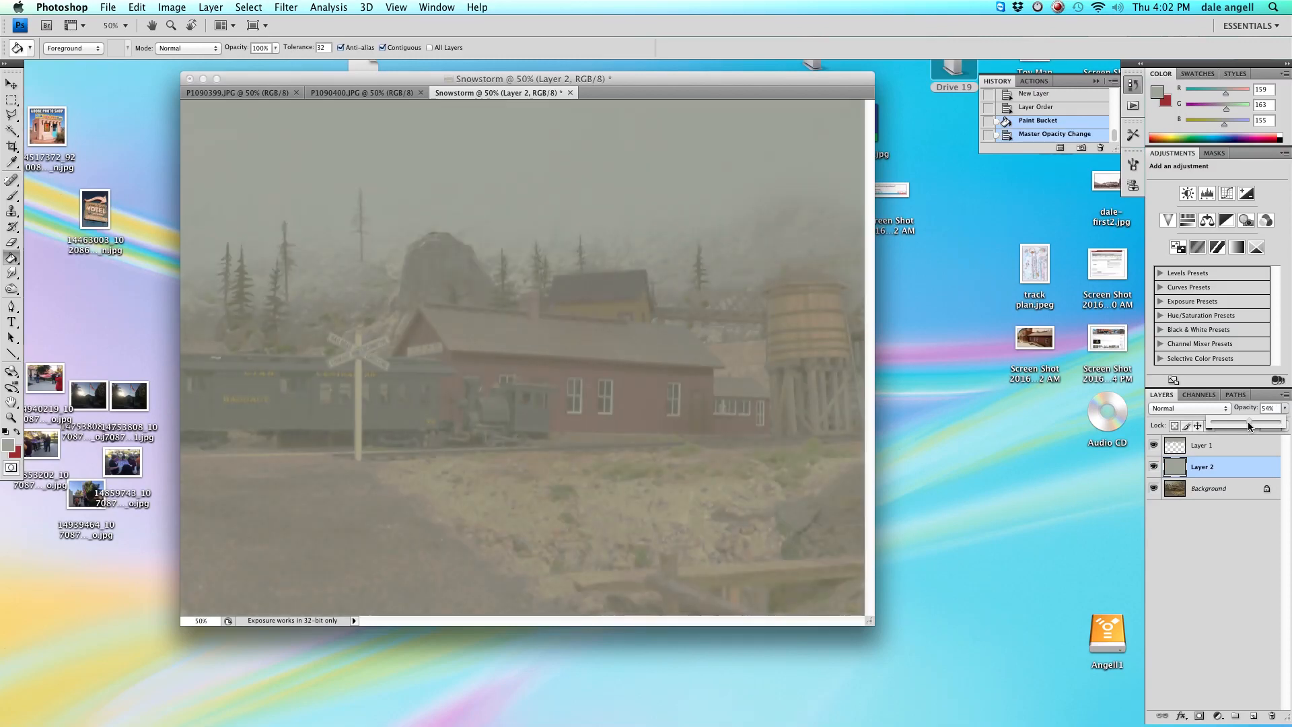
pyautogui.moveTo(1249, 425); pyautogui.dragTo(1245, 424)
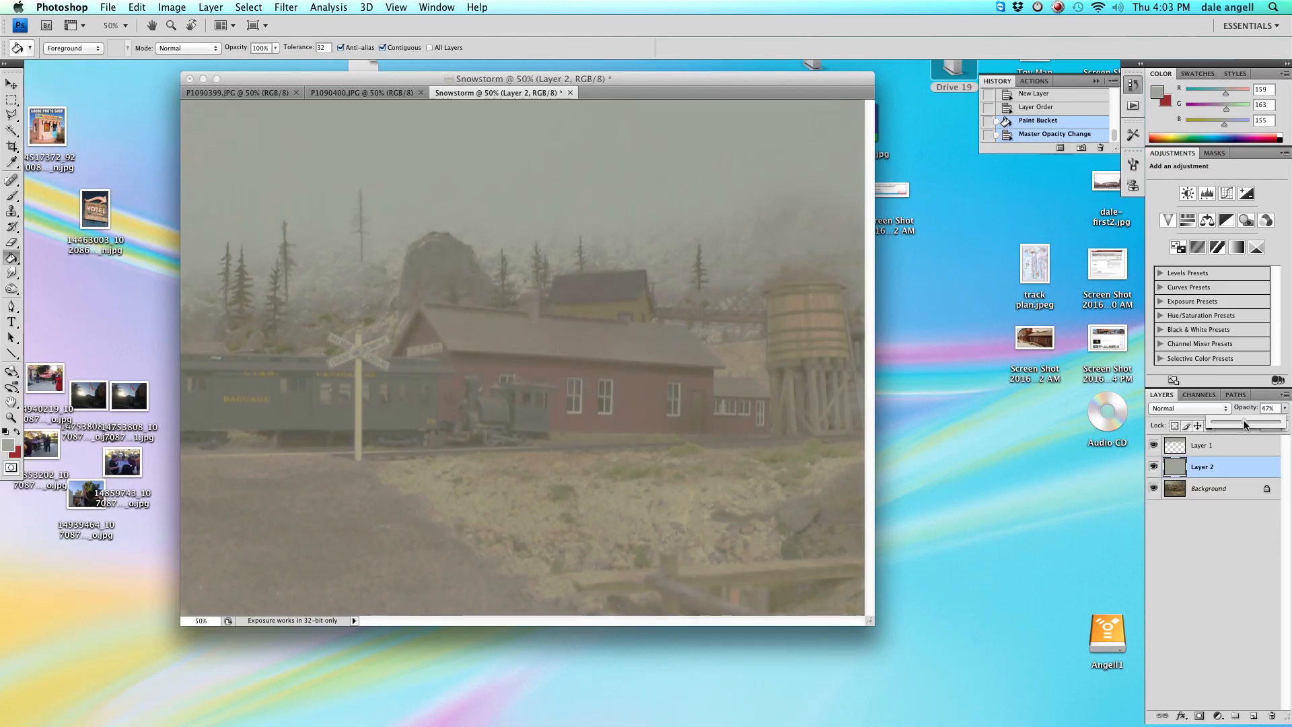
pyautogui.moveTo(1245, 424); pyautogui.dragTo(1246, 425)
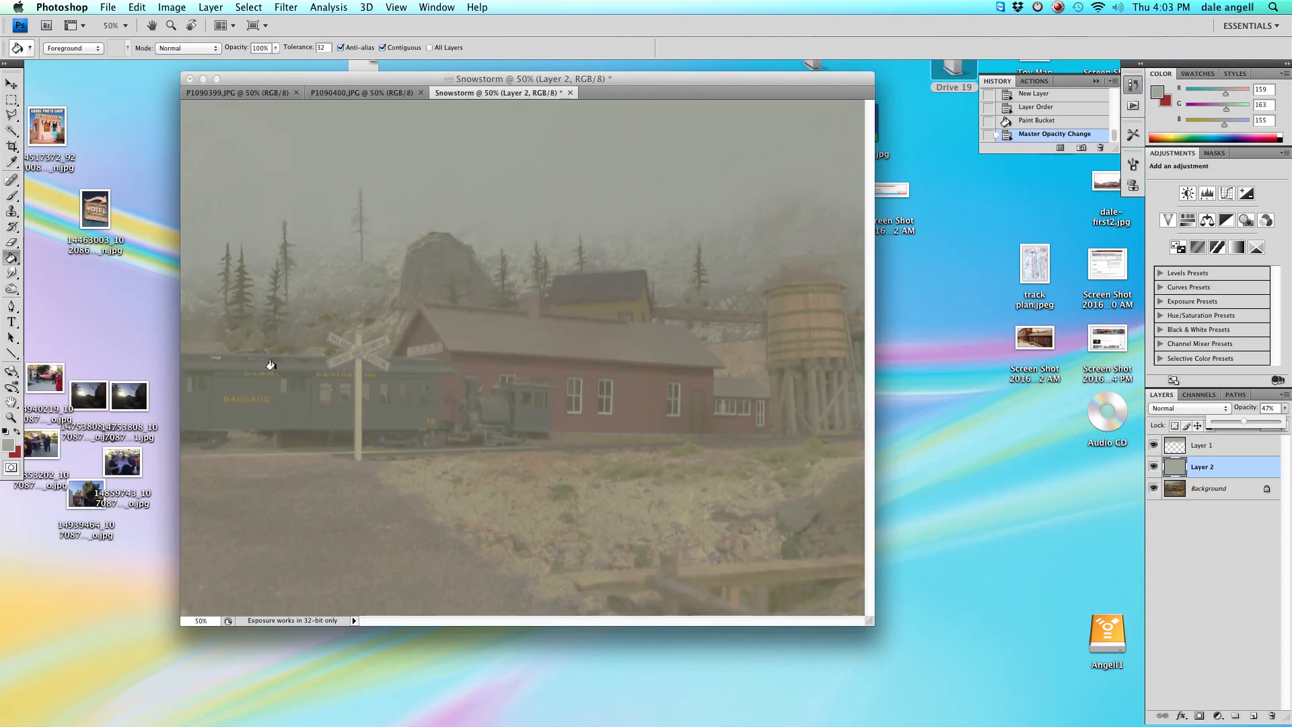
# Select the area below the building skyline with the Polygonal Lasso, delete it from the new layer, and deselect.
pyautogui.press('l')
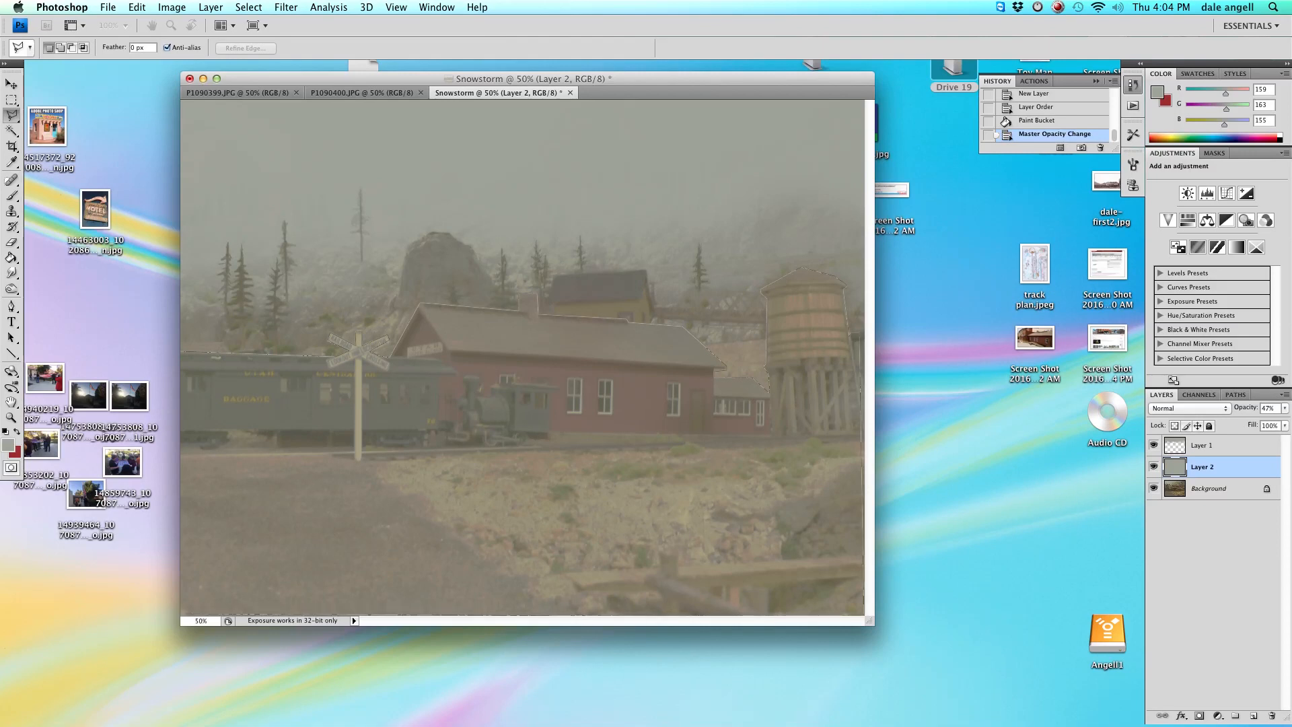
pyautogui.click(181, 613)
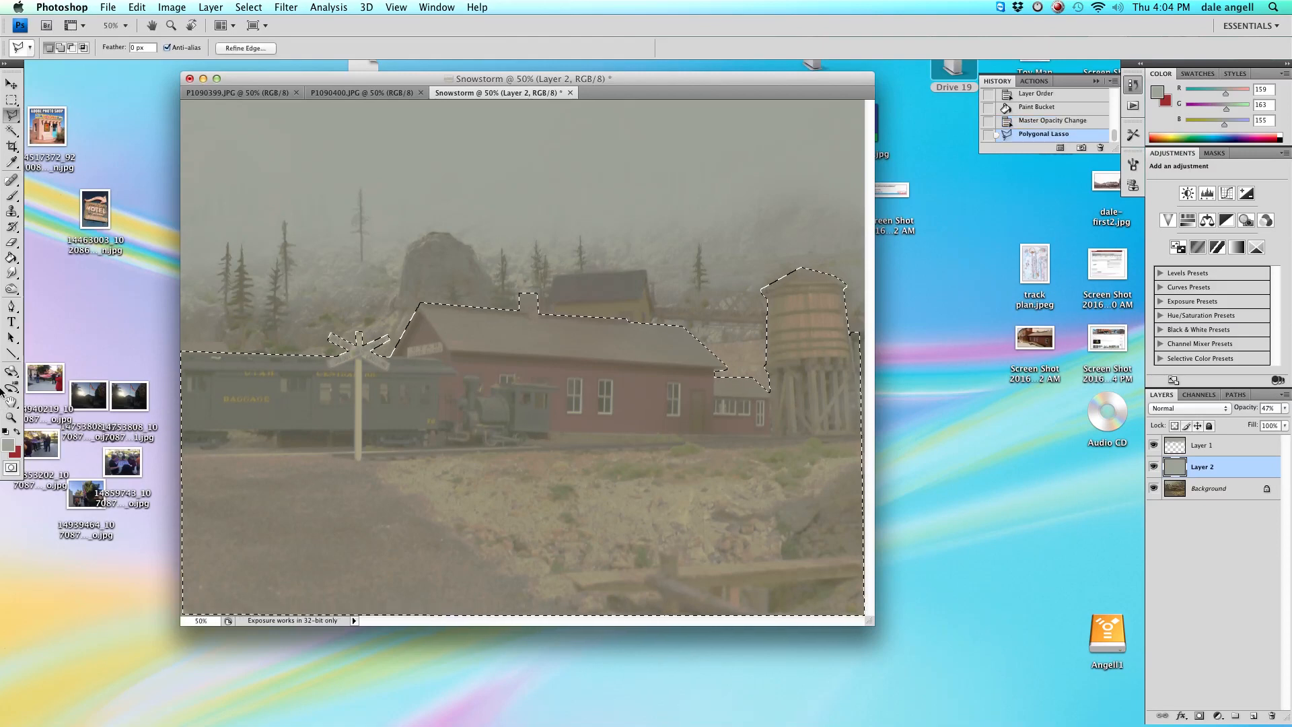
pyautogui.press('Delete')
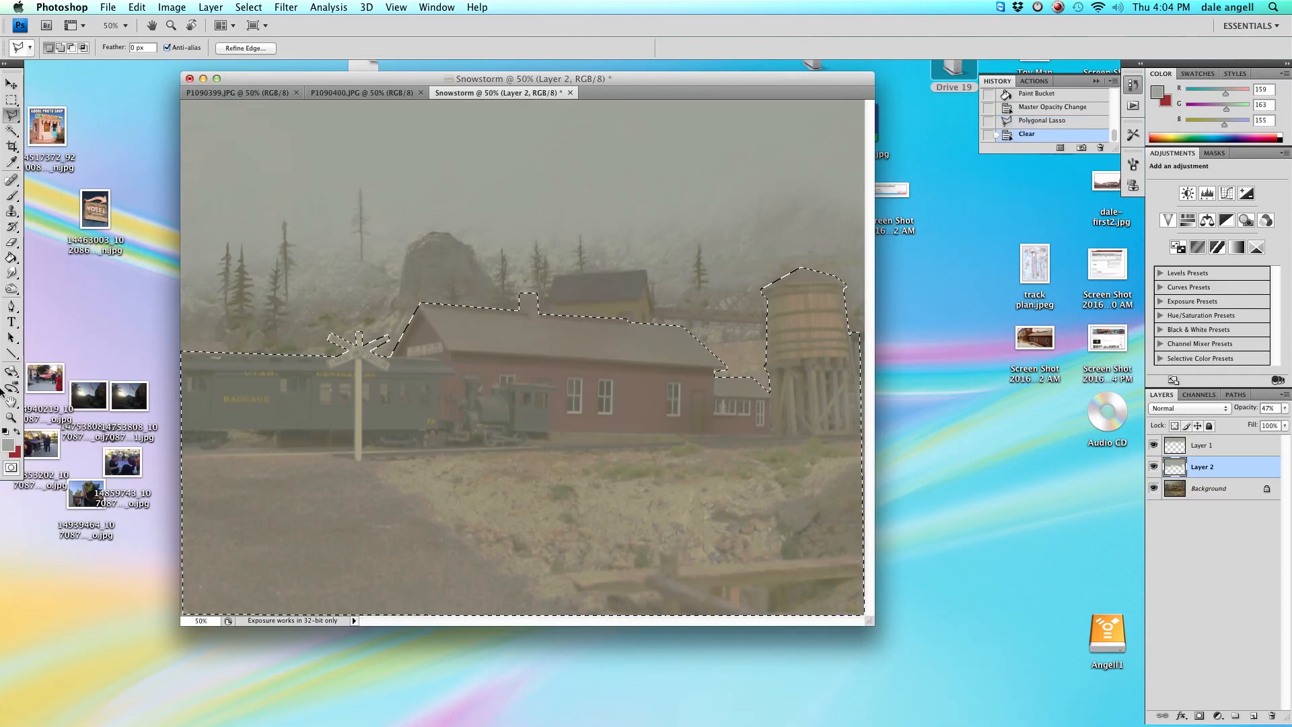
pyautogui.press('super+d')
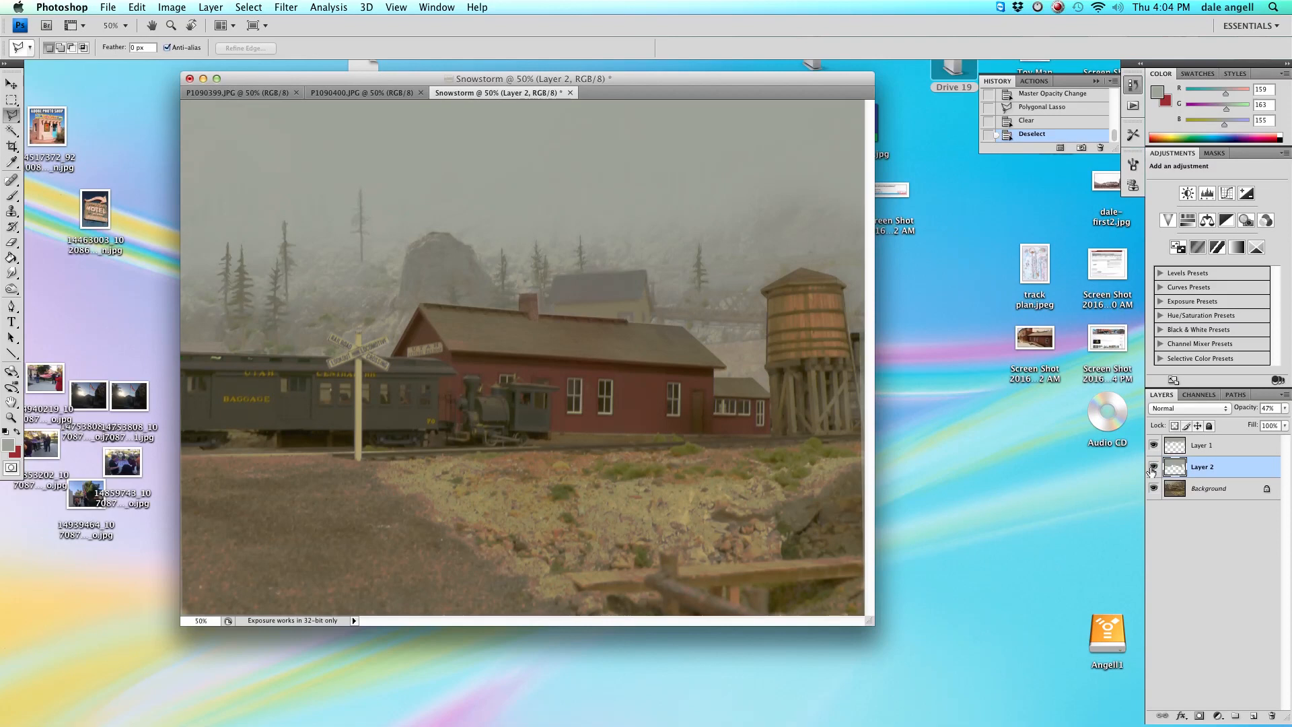
# Toggle the visibility of both fog layers to compare the scene with and without them.
pyautogui.click(1152, 469)
pyautogui.click(1153, 469)
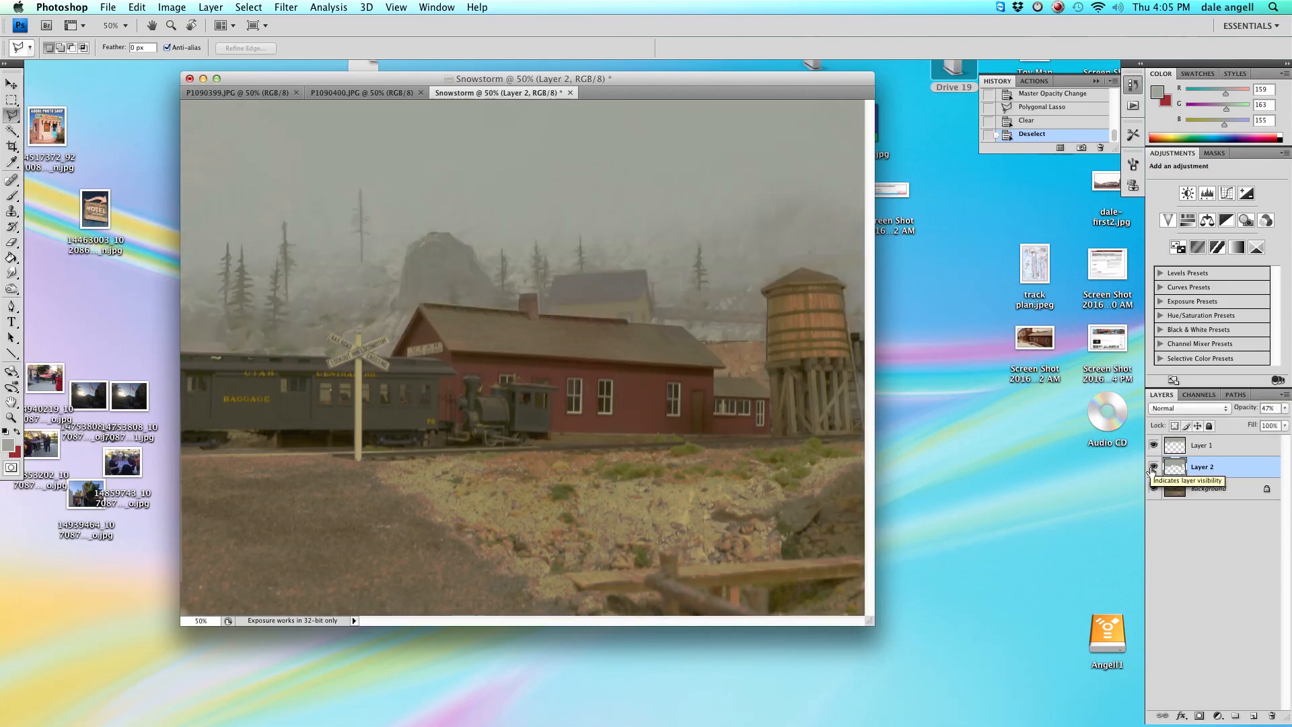
pyautogui.click(1152, 469)
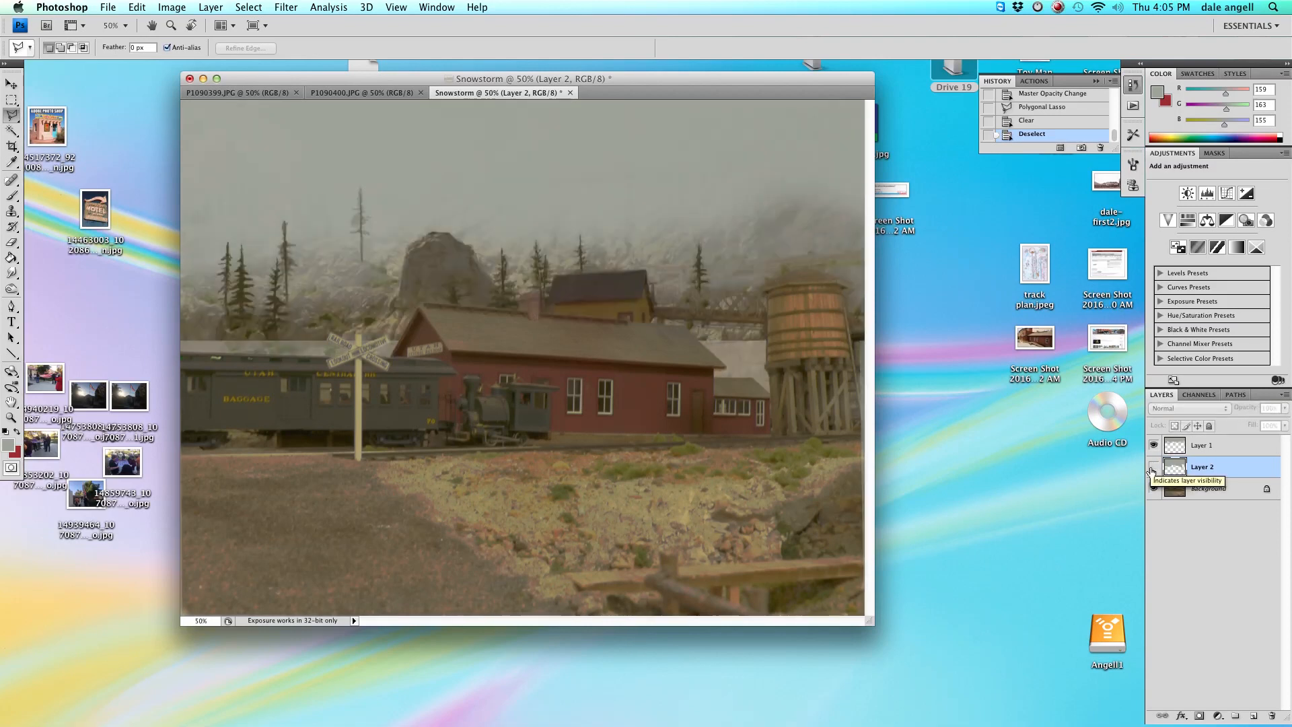
pyautogui.click(1153, 469)
pyautogui.click(1155, 446)
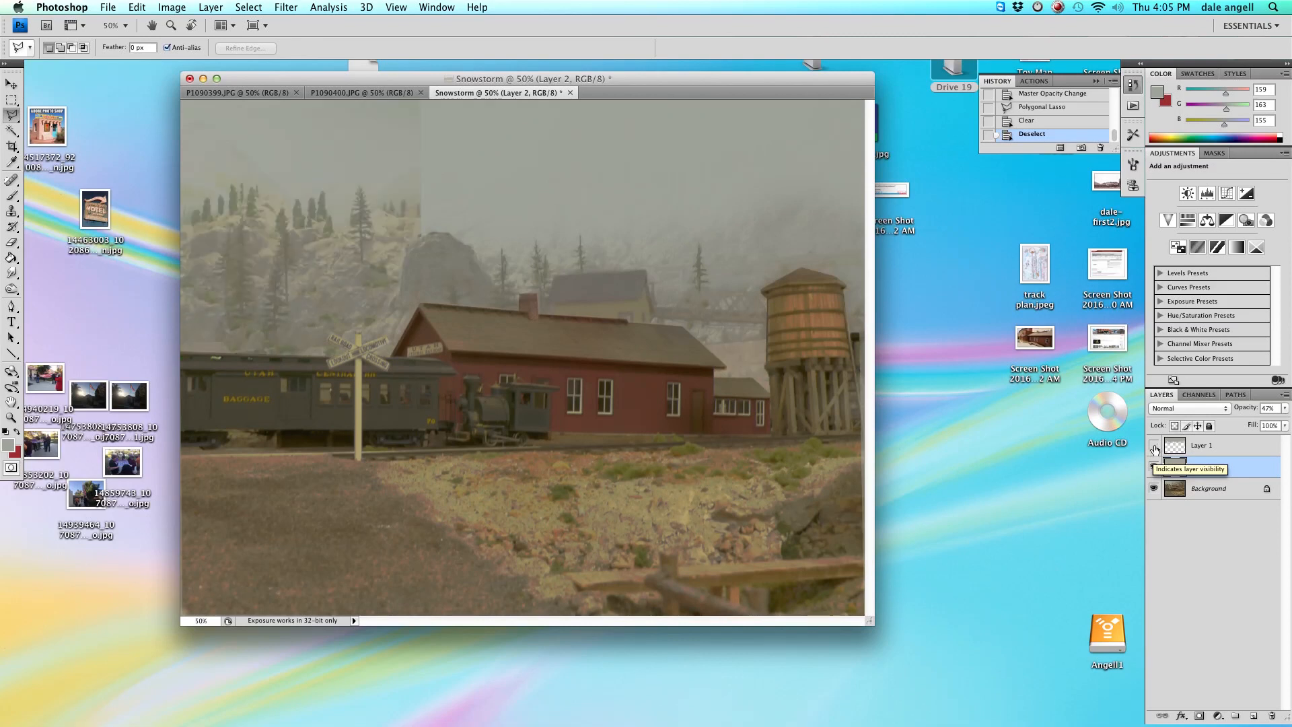
pyautogui.click(1155, 447)
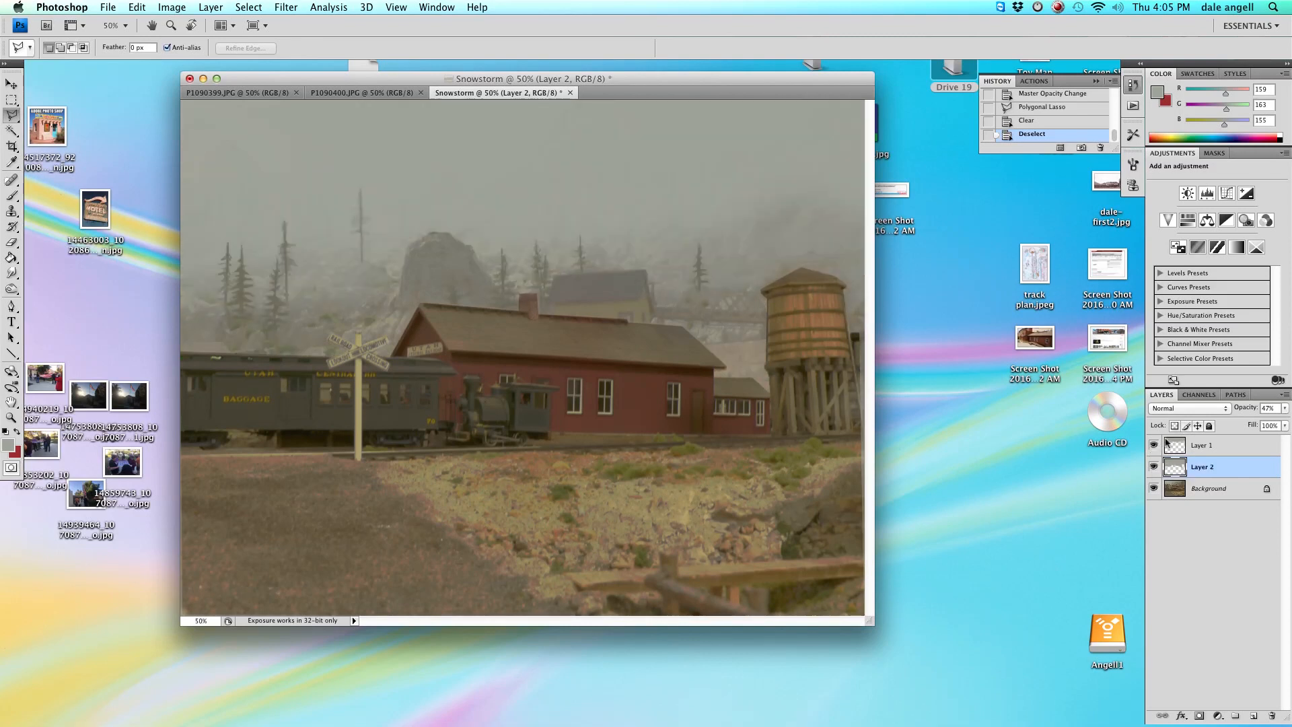
# Nudge Layer 2's opacity slider slightly to fine-tune the fog strength.
pyautogui.click(1285, 408)
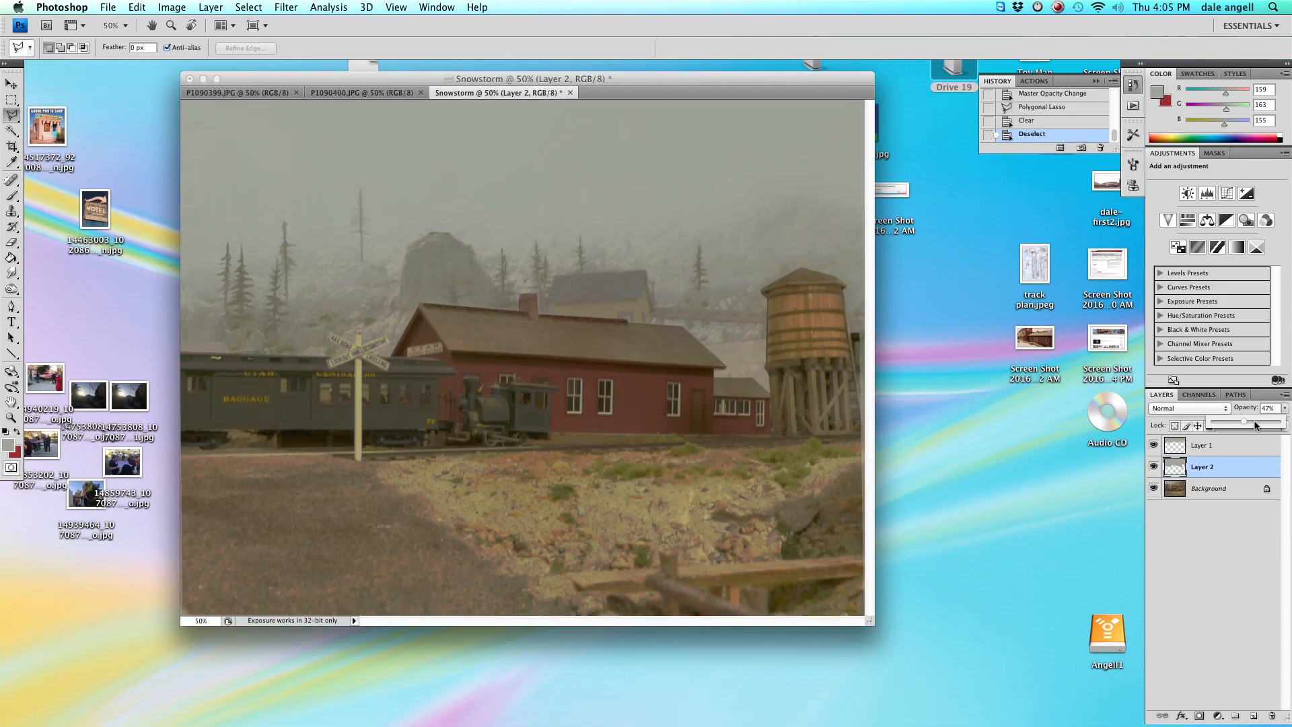
pyautogui.moveTo(1244, 422); pyautogui.dragTo(1243, 424)
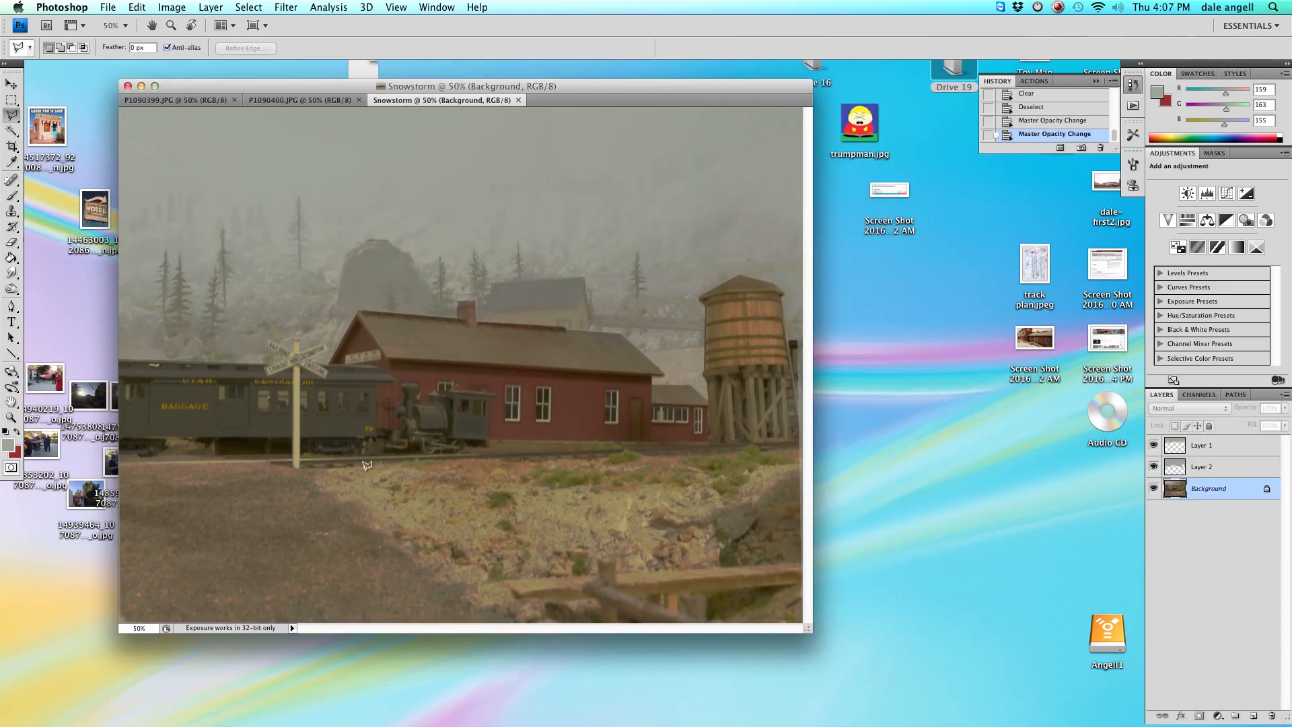
# Create a new default layer directly above the Background layer.
pyautogui.click(206, 9)
pyautogui.moveTo(208, 26)
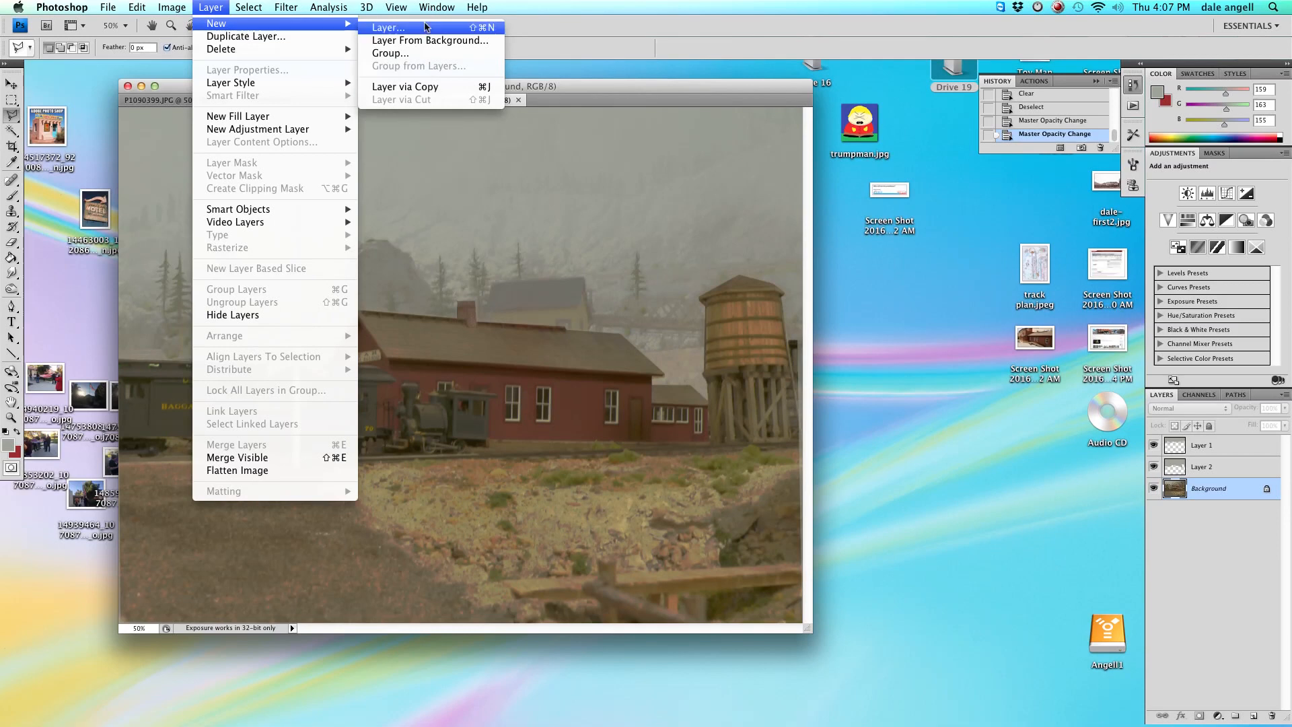
pyautogui.click(385, 25)
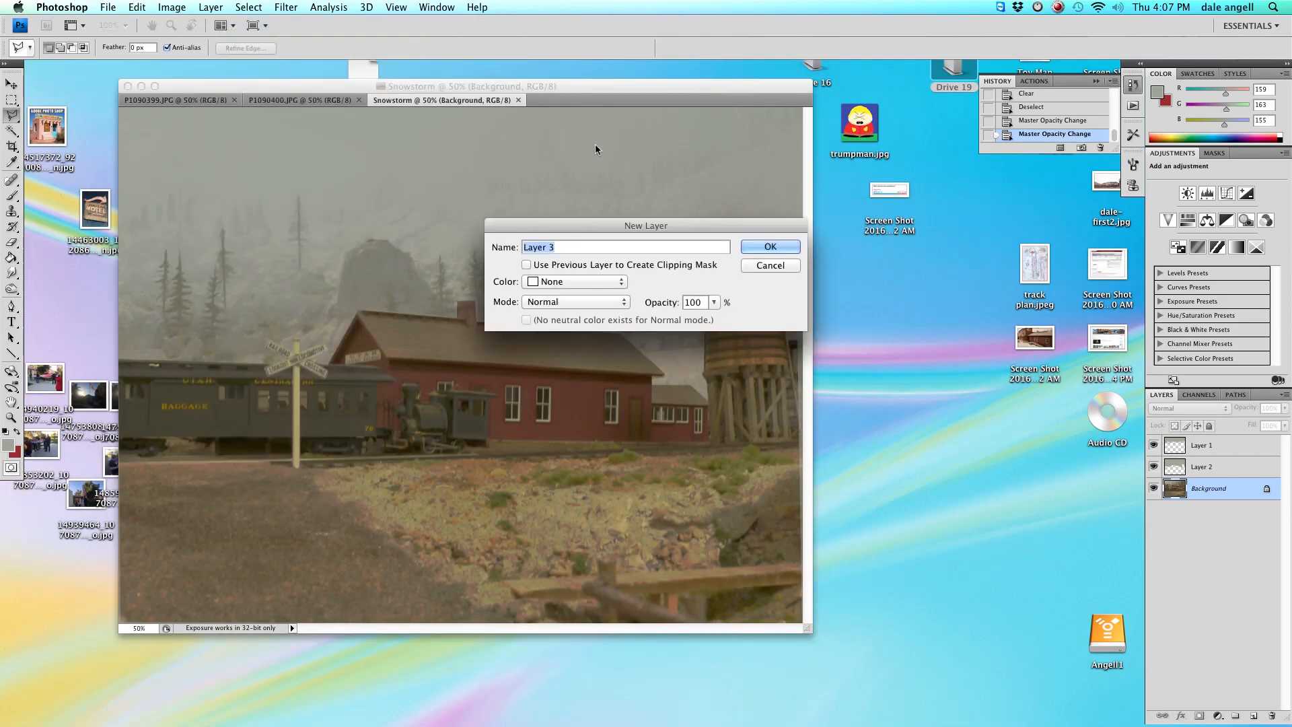
pyautogui.click(771, 247)
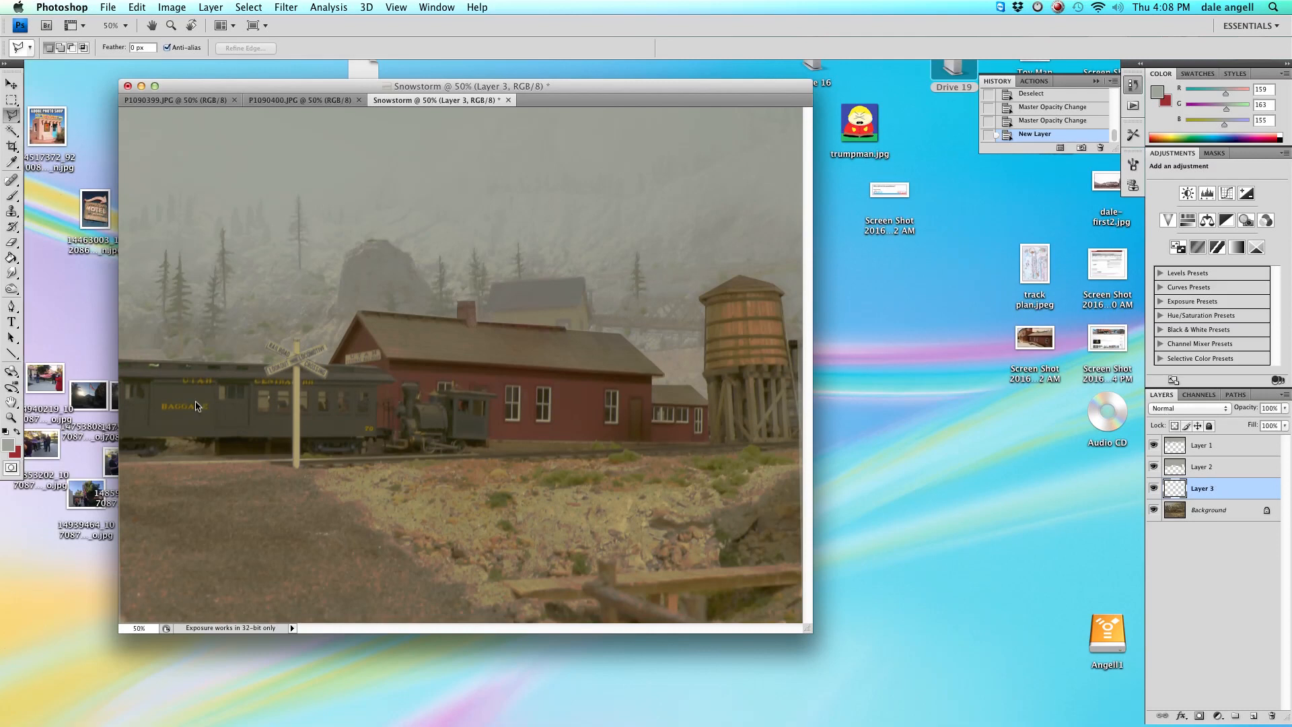
# Fill the new layer with the grey fog colour using the Paint Bucket and set its opacity to 64%.
pyautogui.click(13, 258)
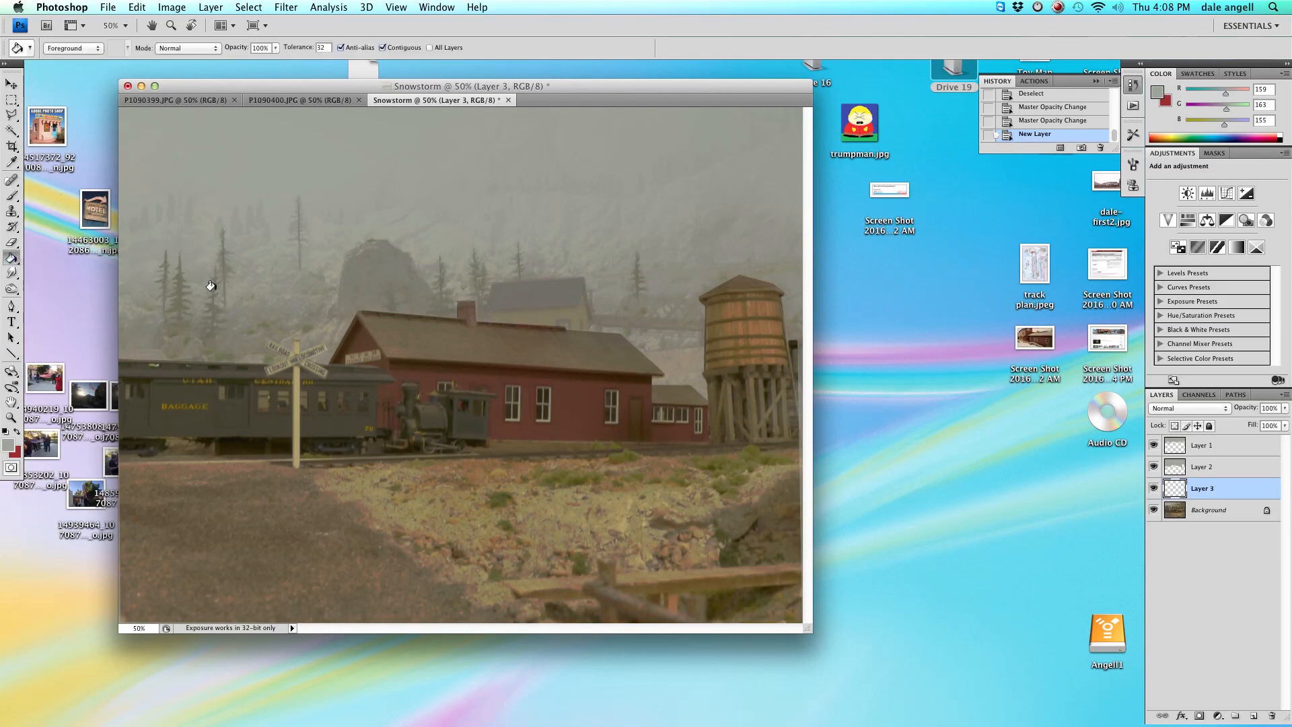
pyautogui.click(236, 291)
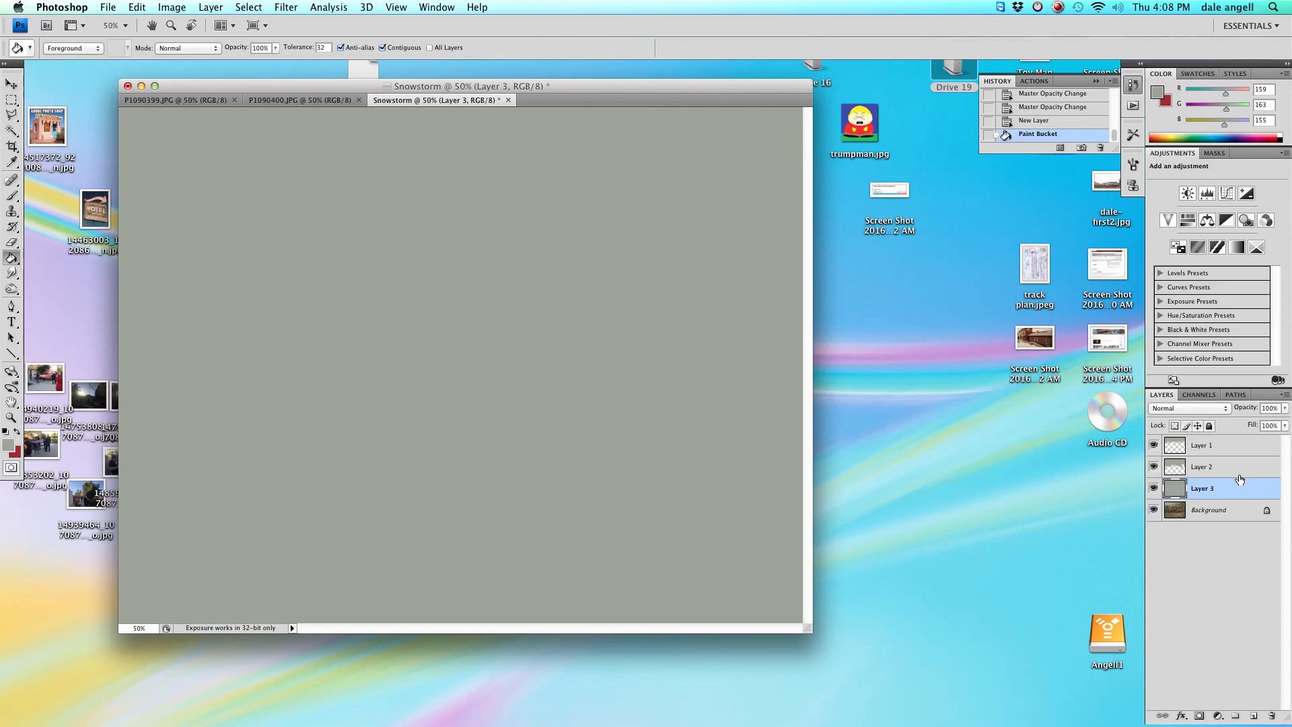
pyautogui.click(1285, 408)
pyautogui.moveTo(1268, 430); pyautogui.dragTo(1256, 426)
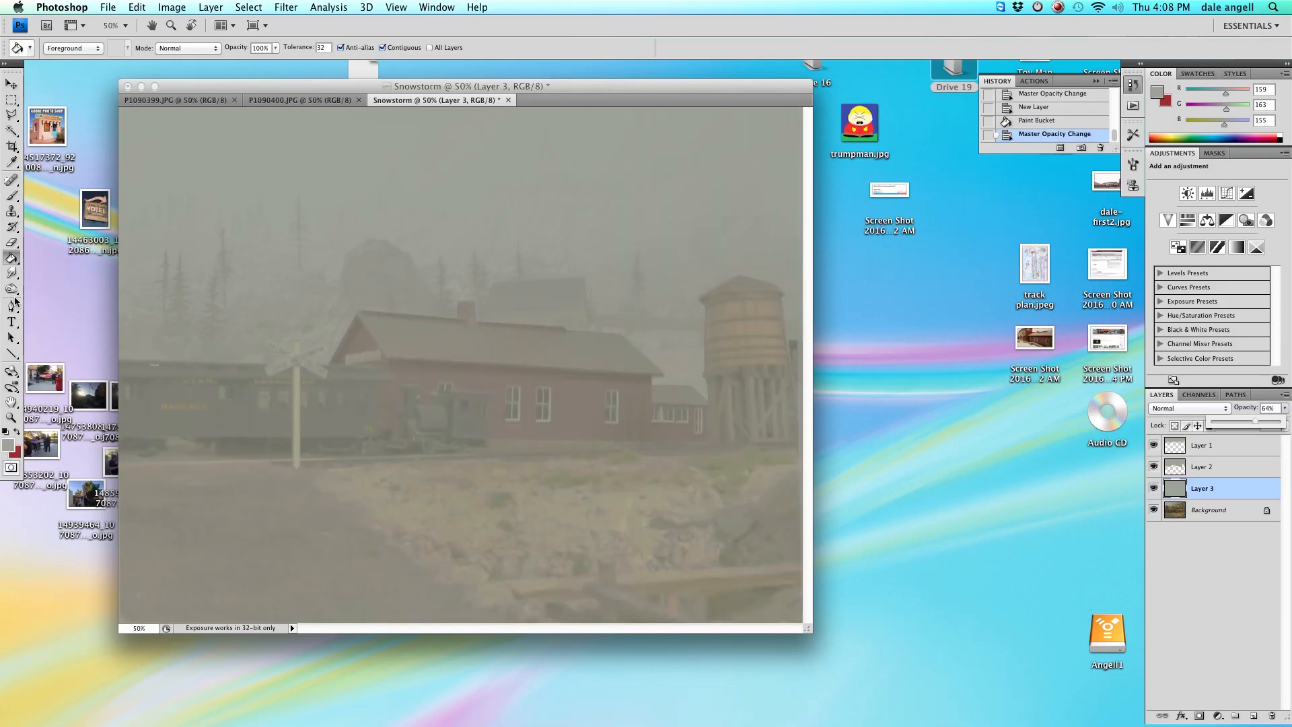
# Switch to a soft Eraser about 422 px wide and erase the fog from the lower foreground.
pyautogui.click(12, 242)
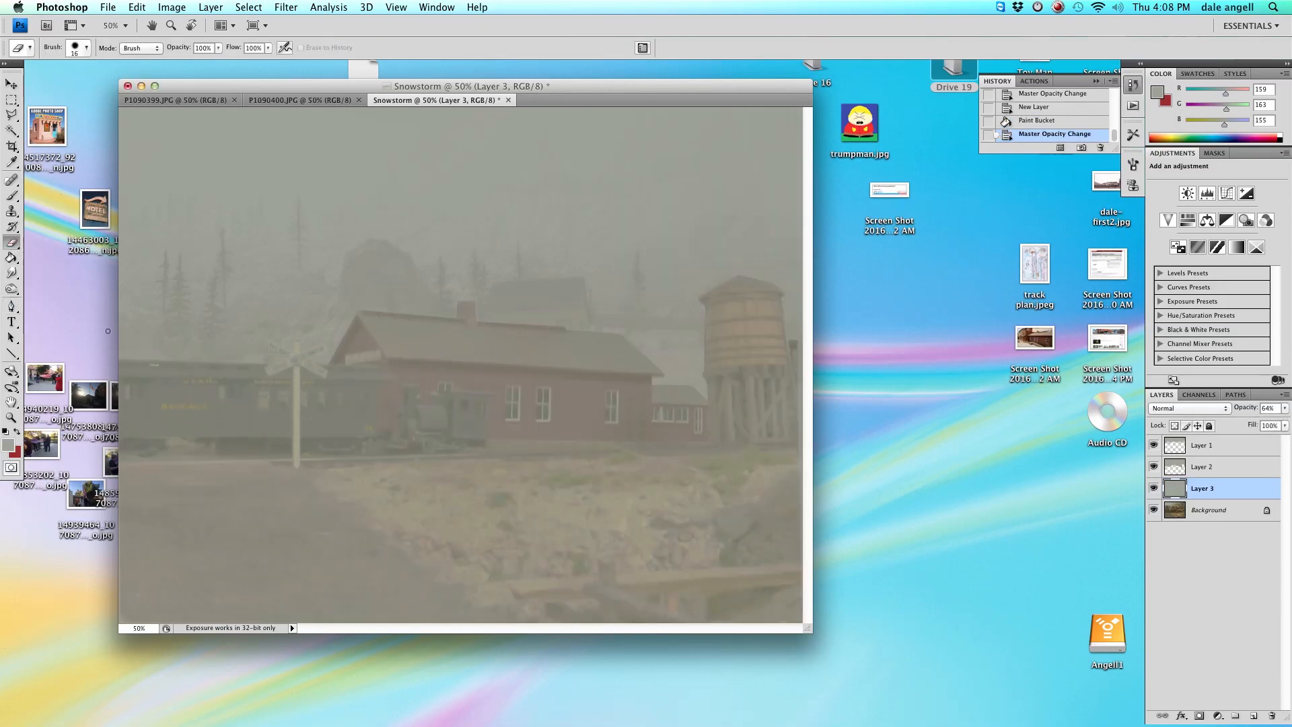
pyautogui.rightClick(332, 534)
pyautogui.click(335, 530)
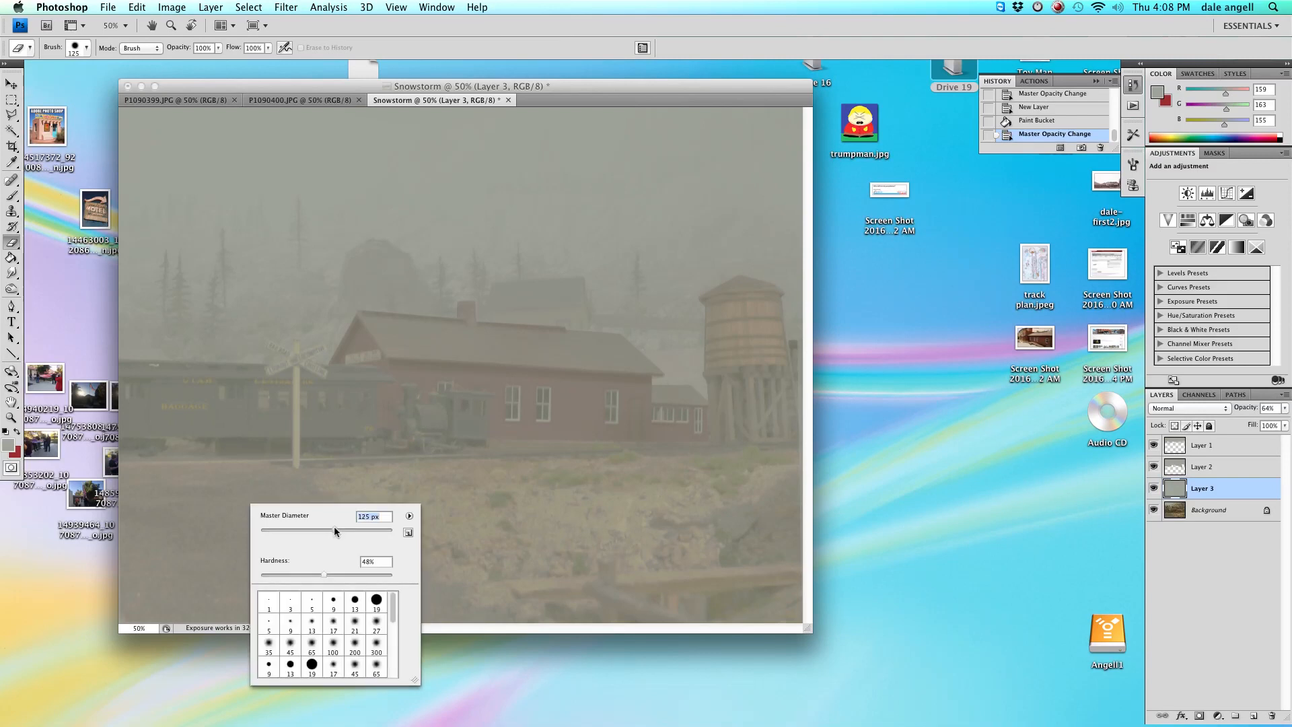
pyautogui.click(366, 529)
pyautogui.moveTo(349, 573); pyautogui.dragTo(255, 571)
pyautogui.moveTo(535, 555)
pyautogui.mouseDown()
pyautogui.moveTo(658, 556)
pyautogui.moveTo(622, 592)
pyautogui.moveTo(433, 579)
pyautogui.moveTo(161, 589)
pyautogui.mouseUp()
pyautogui.moveTo(702, 592)
pyautogui.mouseDown()
pyautogui.moveTo(747, 538)
pyautogui.moveTo(505, 524)
pyautogui.moveTo(257, 592)
pyautogui.moveTo(135, 586)
pyautogui.moveTo(289, 535)
pyautogui.mouseUp()
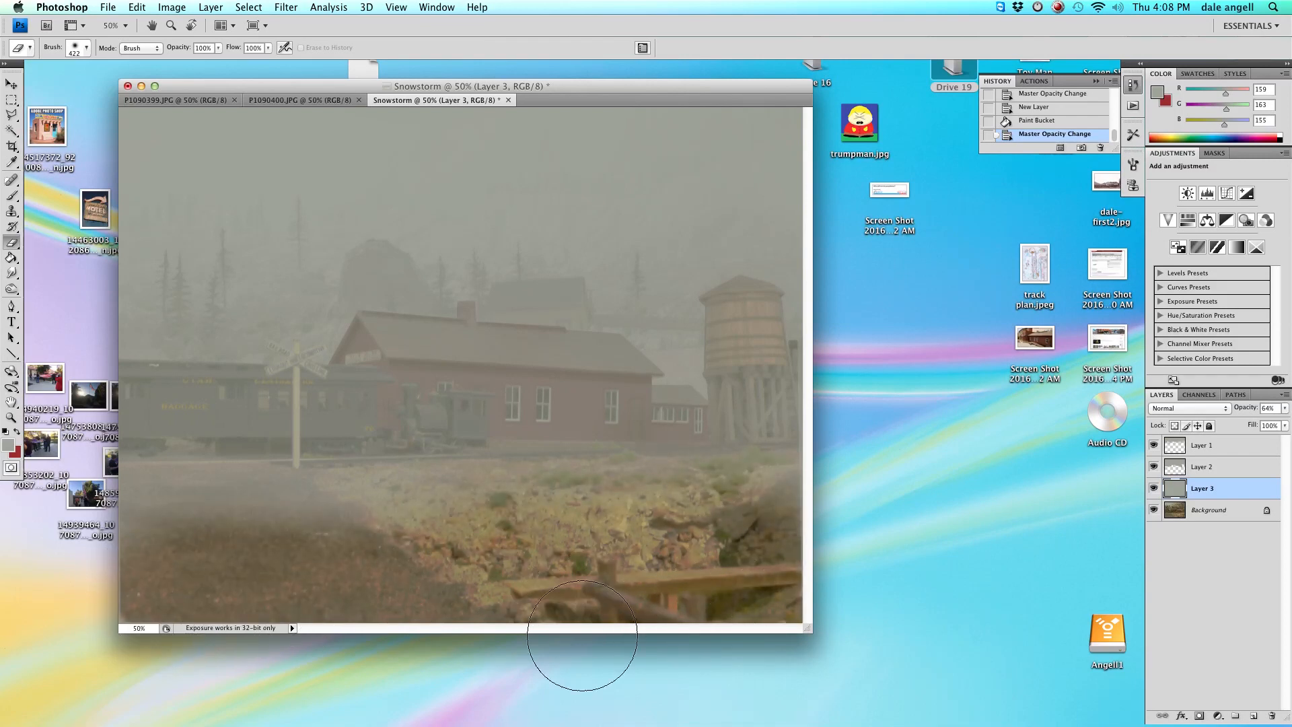
pyautogui.moveTo(286, 624)
pyautogui.mouseDown()
pyautogui.moveTo(729, 614)
pyautogui.moveTo(721, 609)
pyautogui.mouseUp()
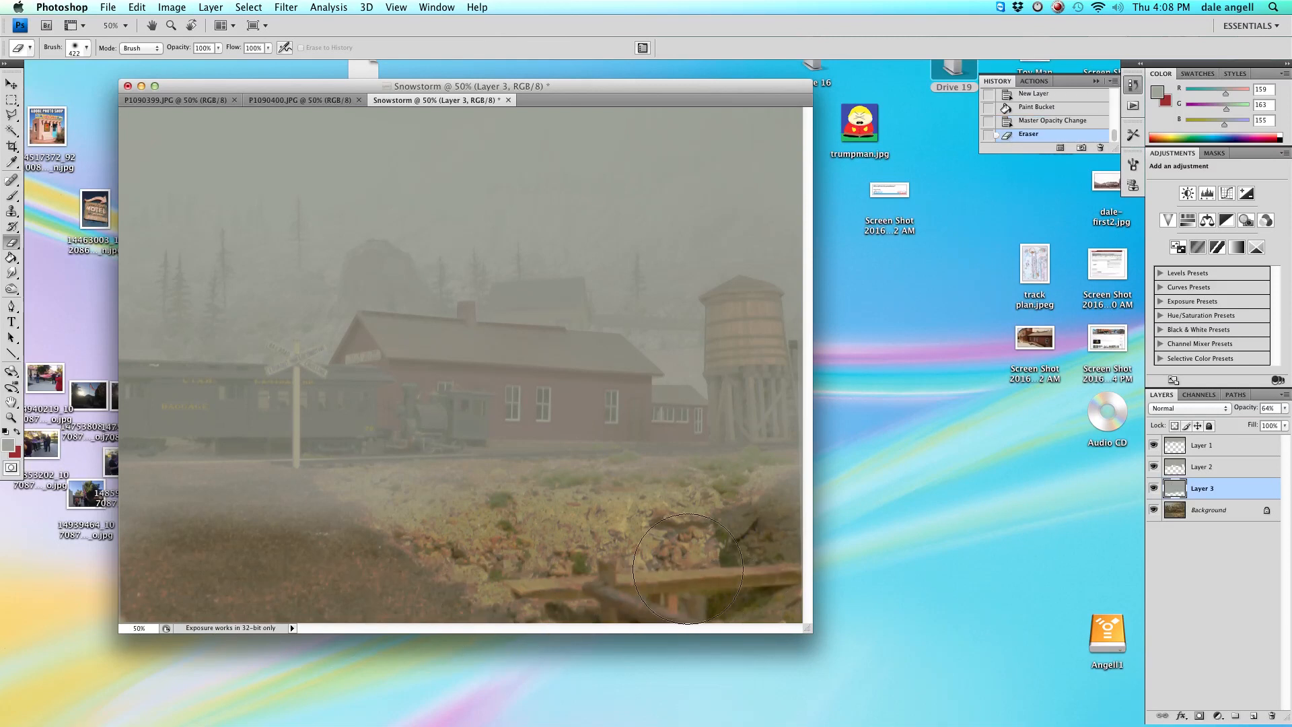
# Set the eraser opacity to 40% and erase more fog across the foreground rocks.
pyautogui.click(217, 48)
pyautogui.click(180, 63)
pyautogui.click(315, 504)
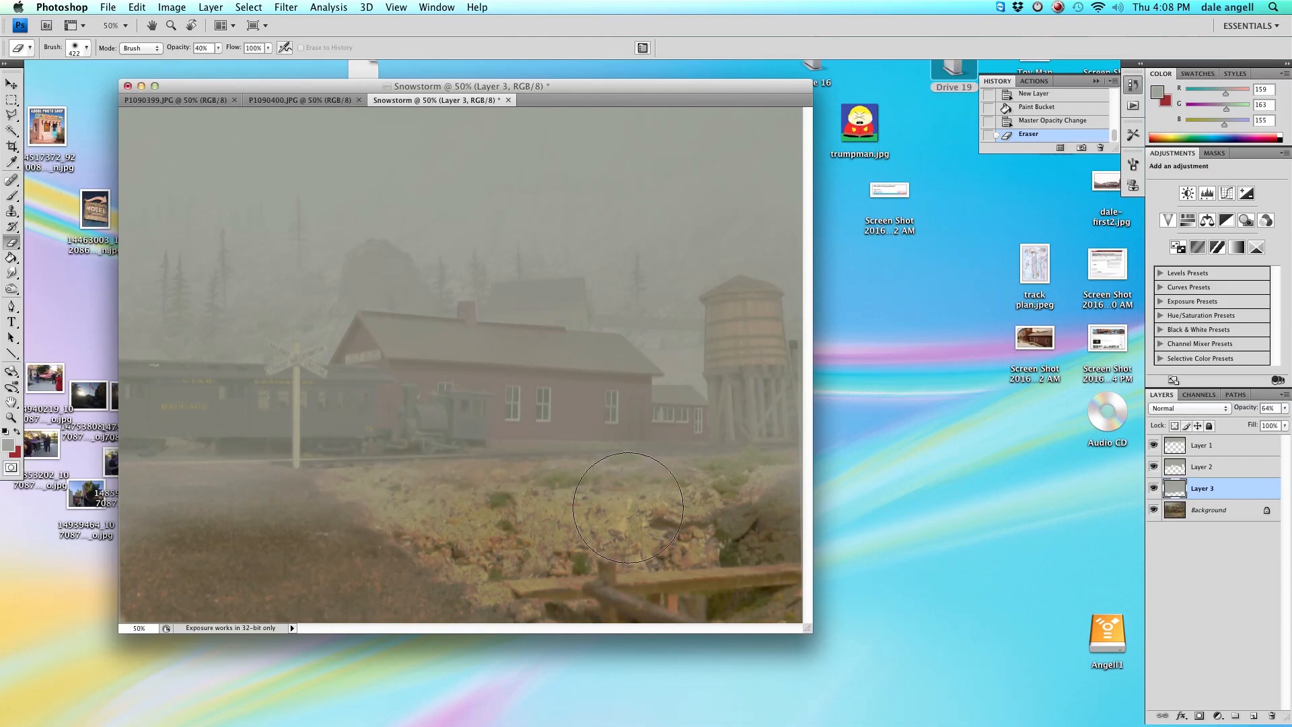
pyautogui.moveTo(200, 520)
pyautogui.mouseDown()
pyautogui.moveTo(332, 693)
pyautogui.moveTo(692, 615)
pyautogui.moveTo(879, 547)
pyautogui.moveTo(1063, 540)
pyautogui.mouseUp()
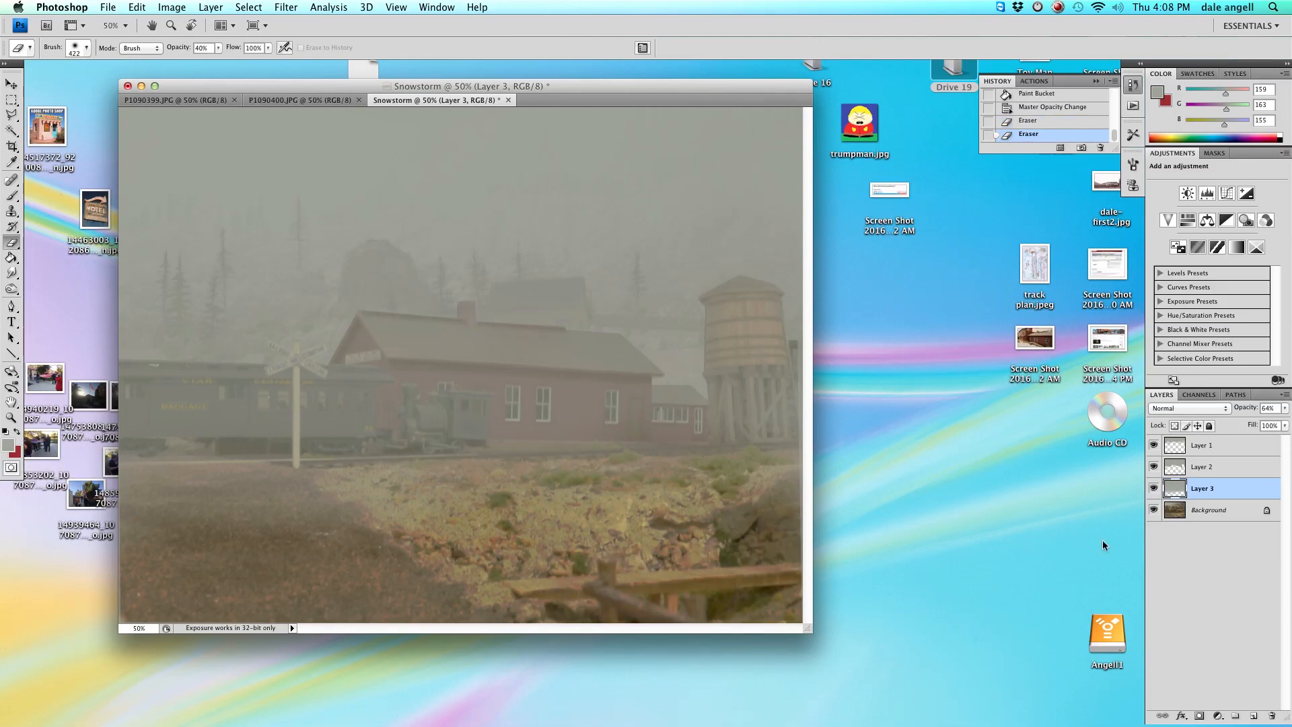
# Lower the new fog layer's opacity slightly with its opacity slider.
pyautogui.click(1285, 407)
pyautogui.moveTo(1251, 421); pyautogui.dragTo(1235, 424)
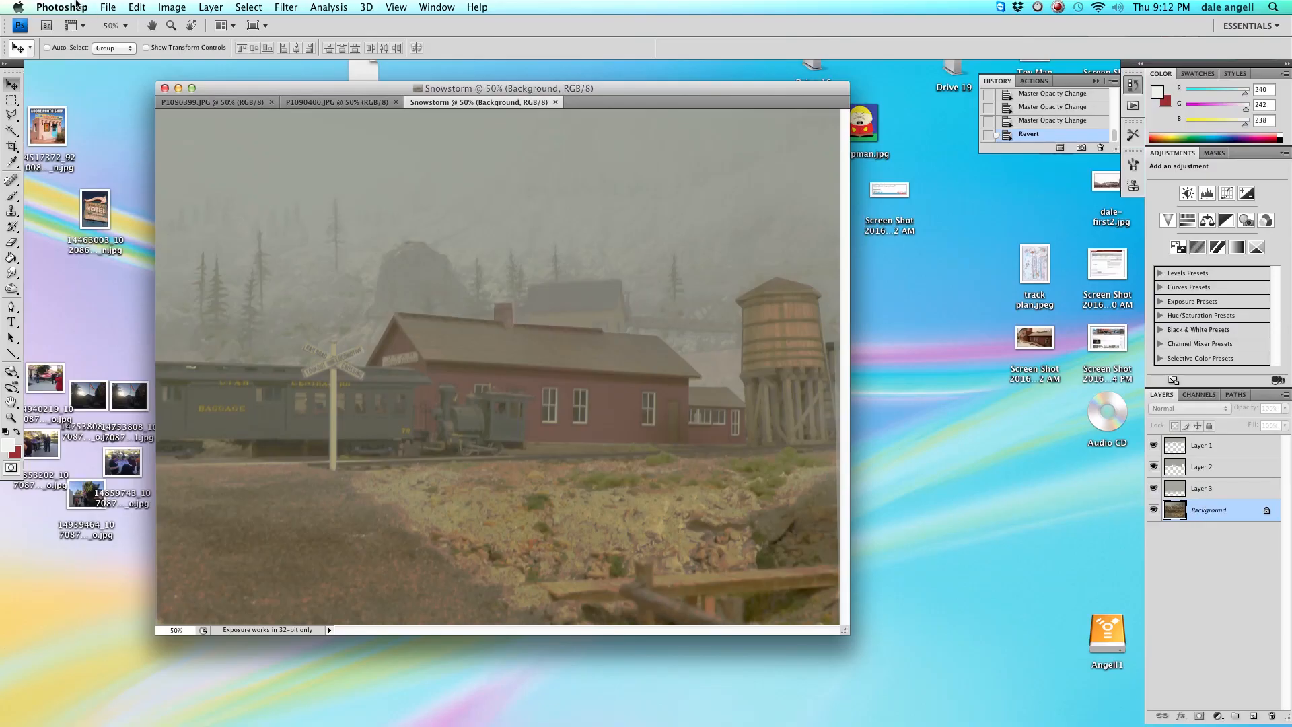
# Apply Levels to the Background layer with the output black level set to 33.
pyautogui.click(171, 7)
pyautogui.moveTo(182, 50)
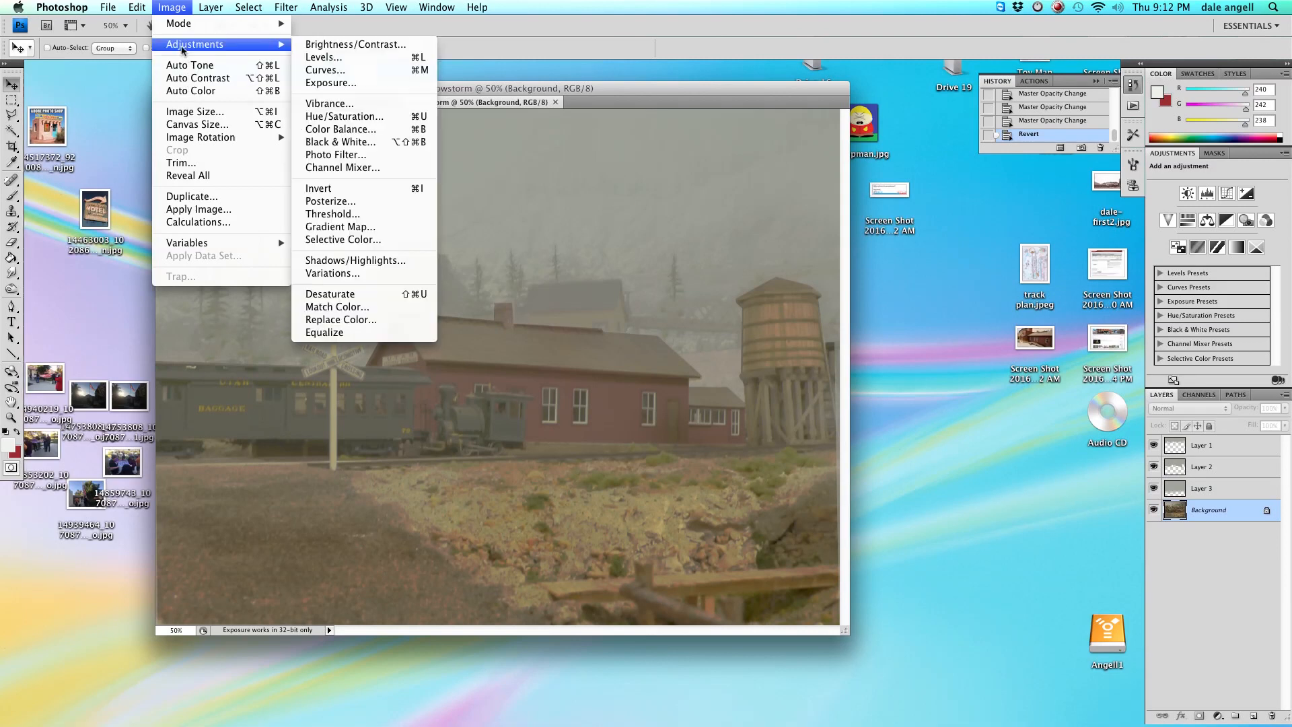
pyautogui.click(324, 57)
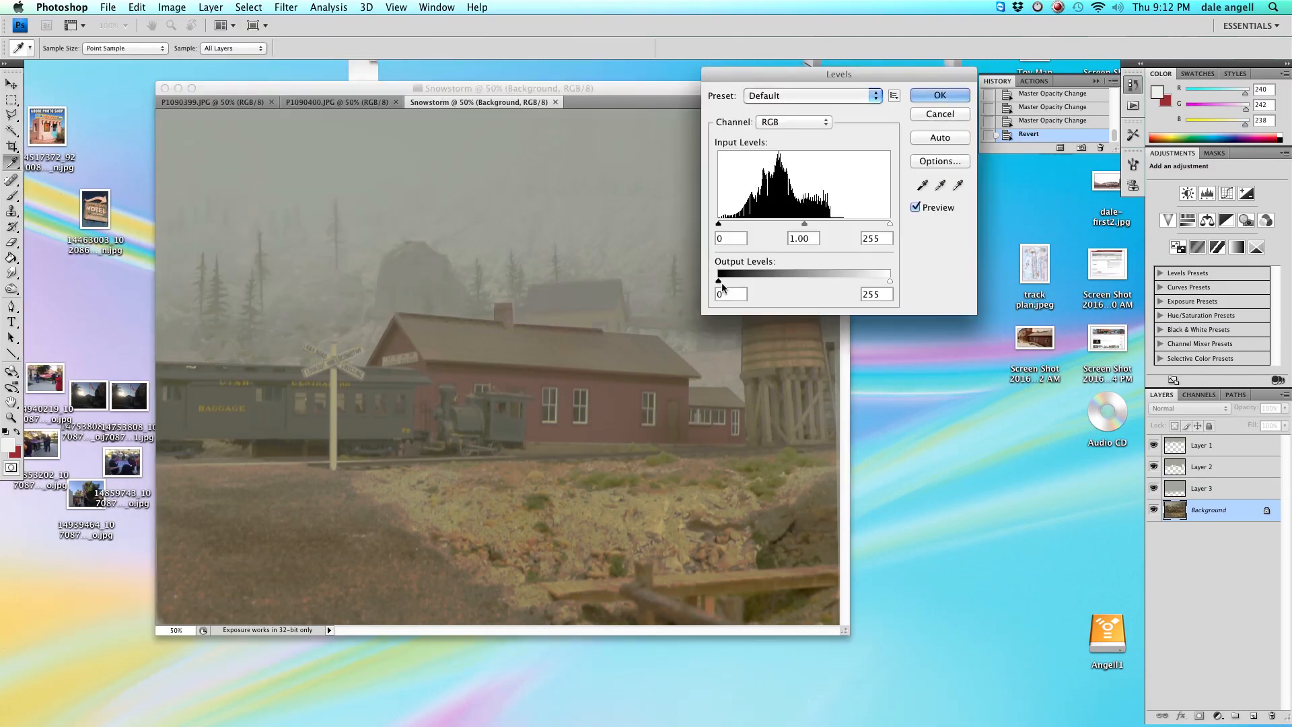
pyautogui.moveTo(719, 281); pyautogui.dragTo(746, 290)
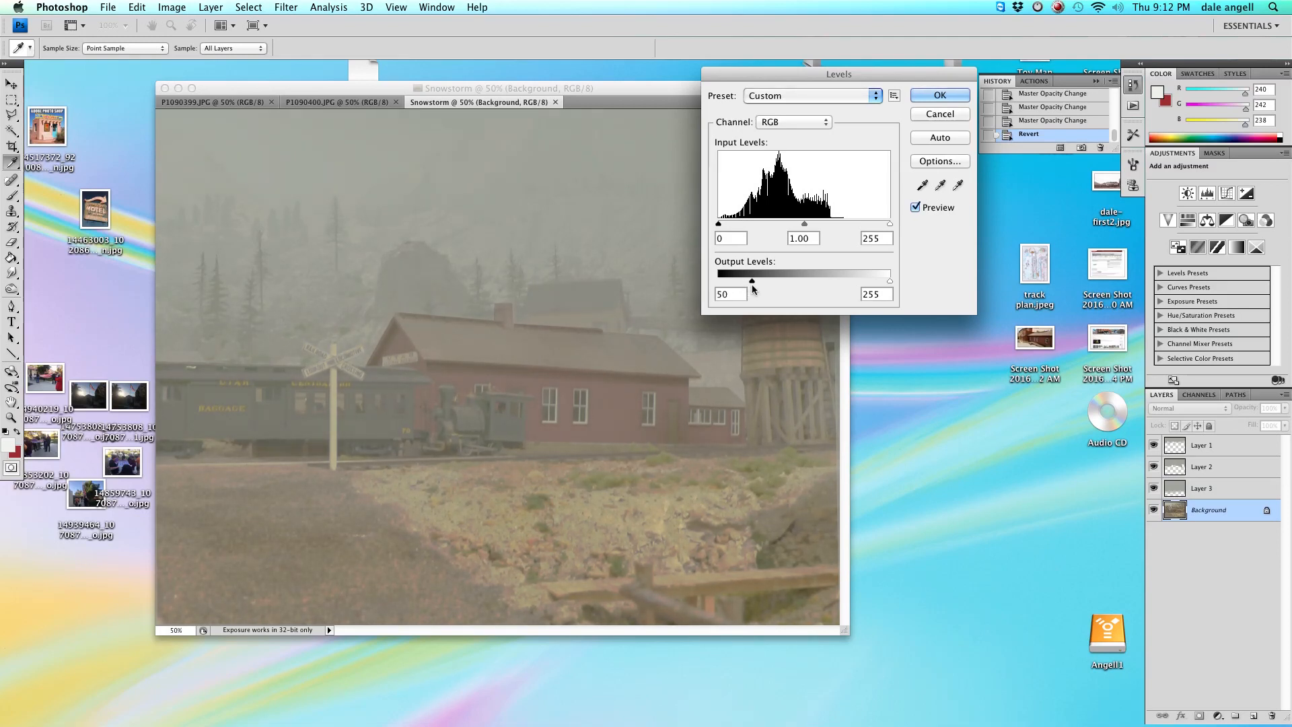
pyautogui.moveTo(753, 289); pyautogui.dragTo(757, 289)
pyautogui.moveTo(752, 286); pyautogui.dragTo(718, 288)
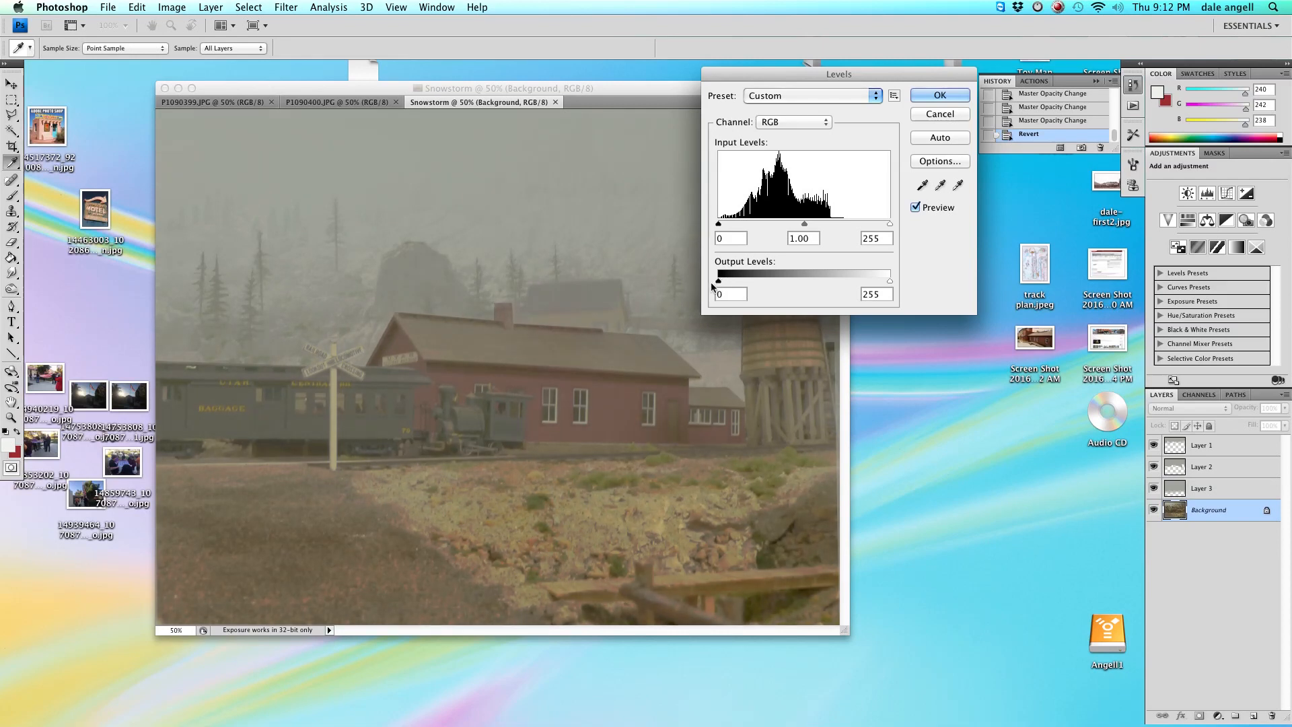
pyautogui.moveTo(719, 282); pyautogui.dragTo(739, 286)
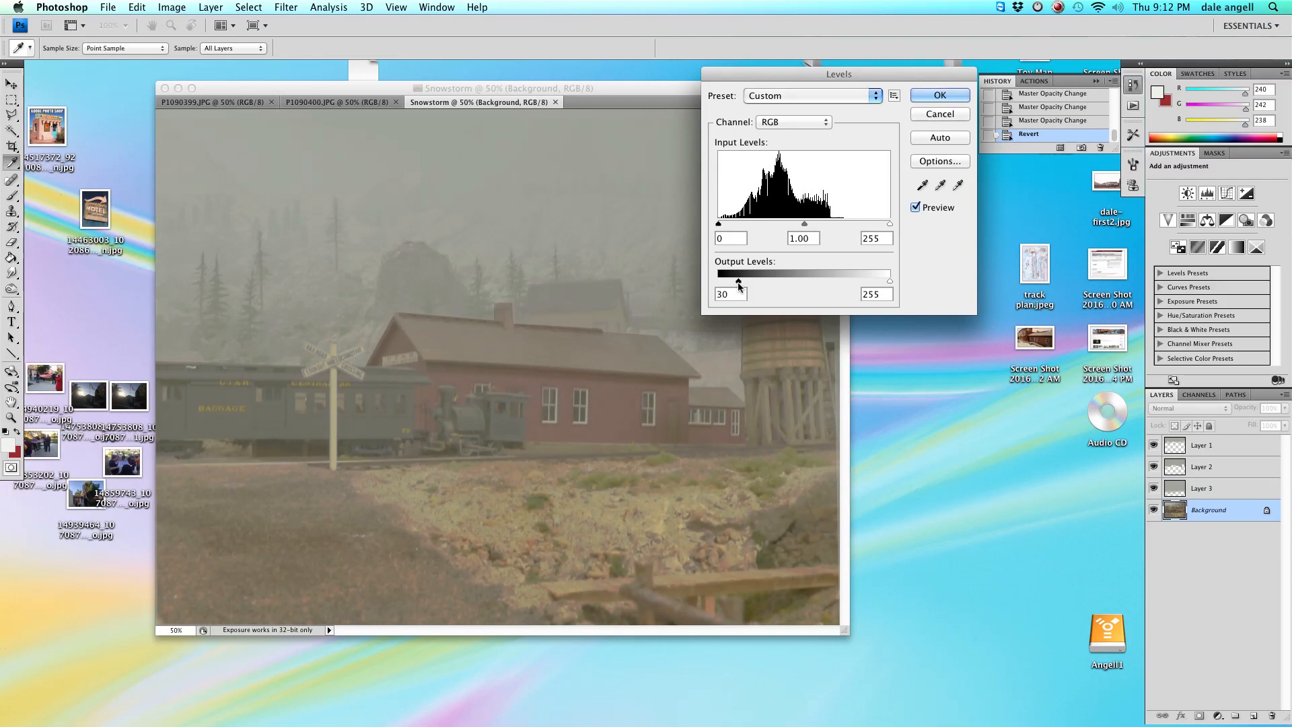
pyautogui.moveTo(741, 288); pyautogui.dragTo(741, 284)
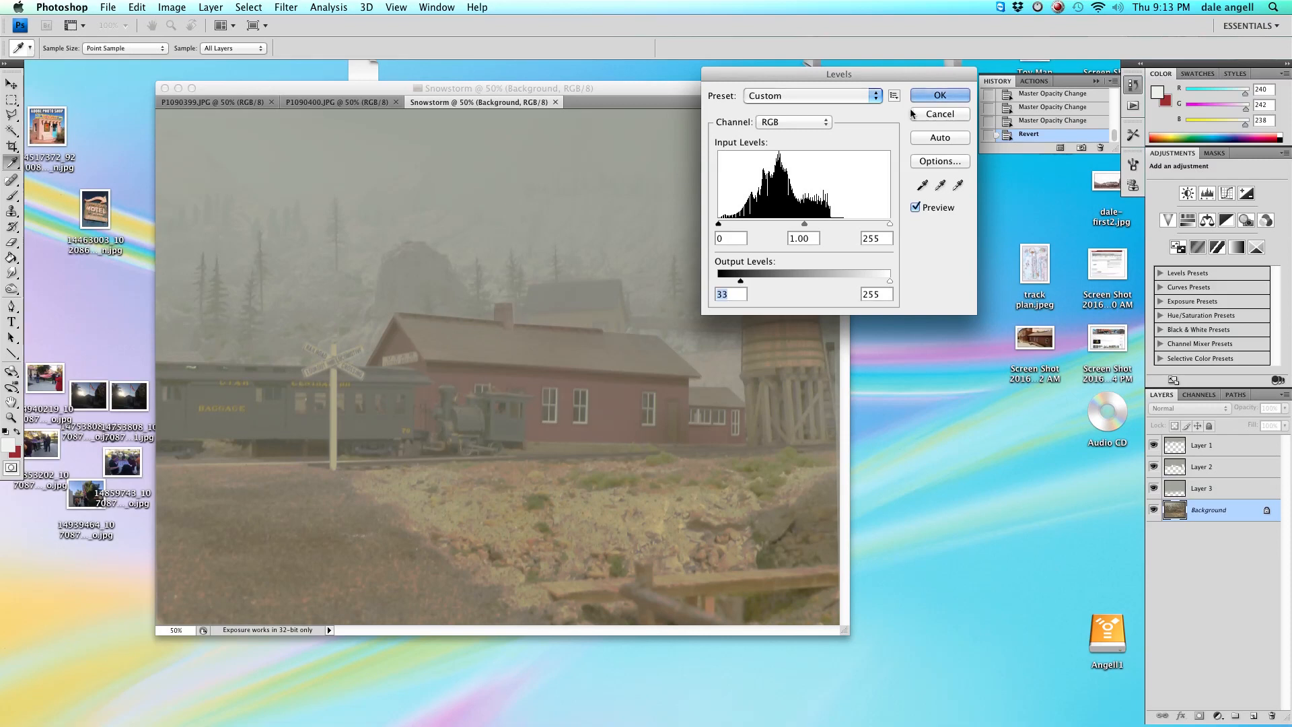
pyautogui.click(936, 97)
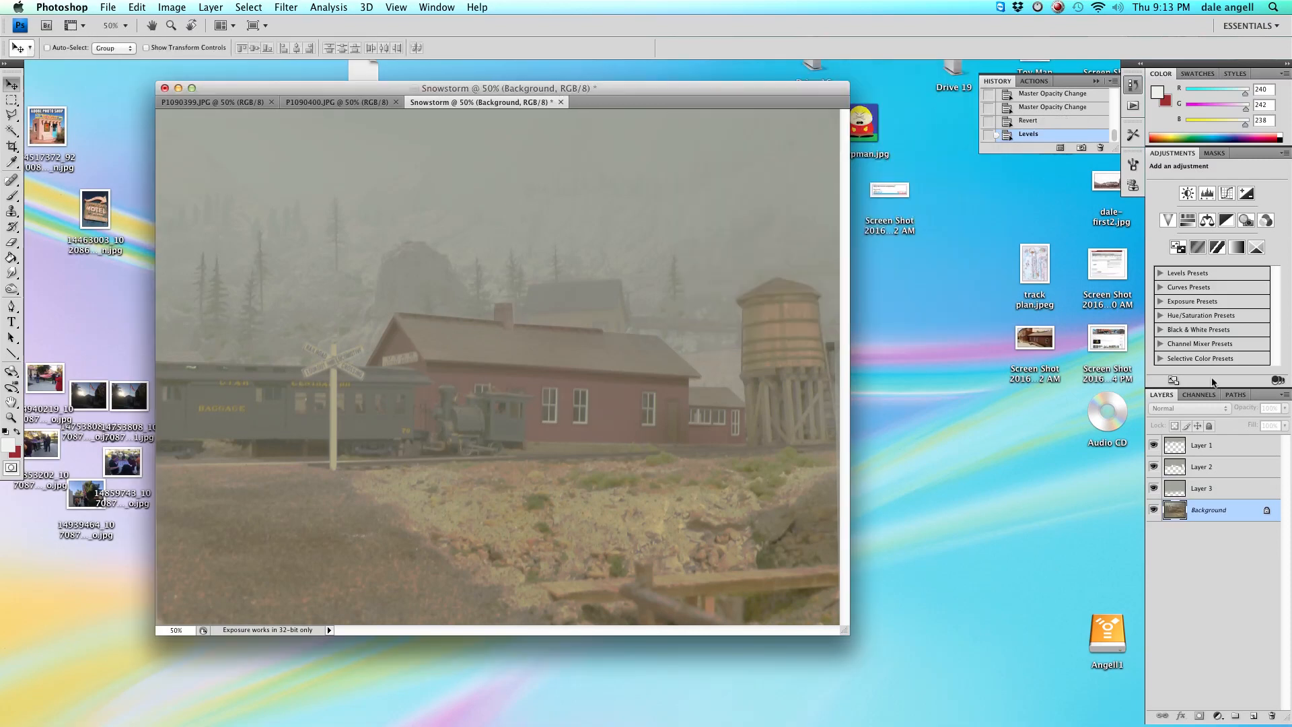
# Select Layer 1 and apply Levels with the input white level set to 201.
pyautogui.click(1206, 446)
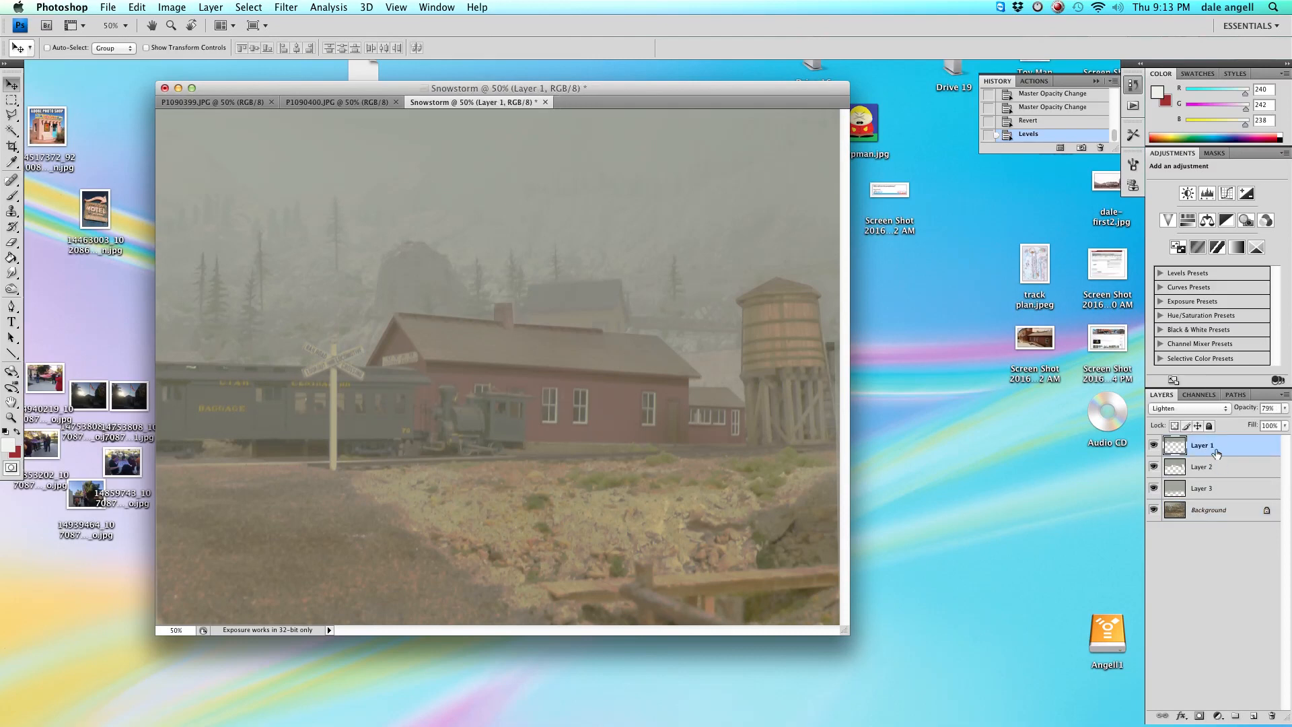
pyautogui.click(182, 9)
pyautogui.moveTo(191, 46)
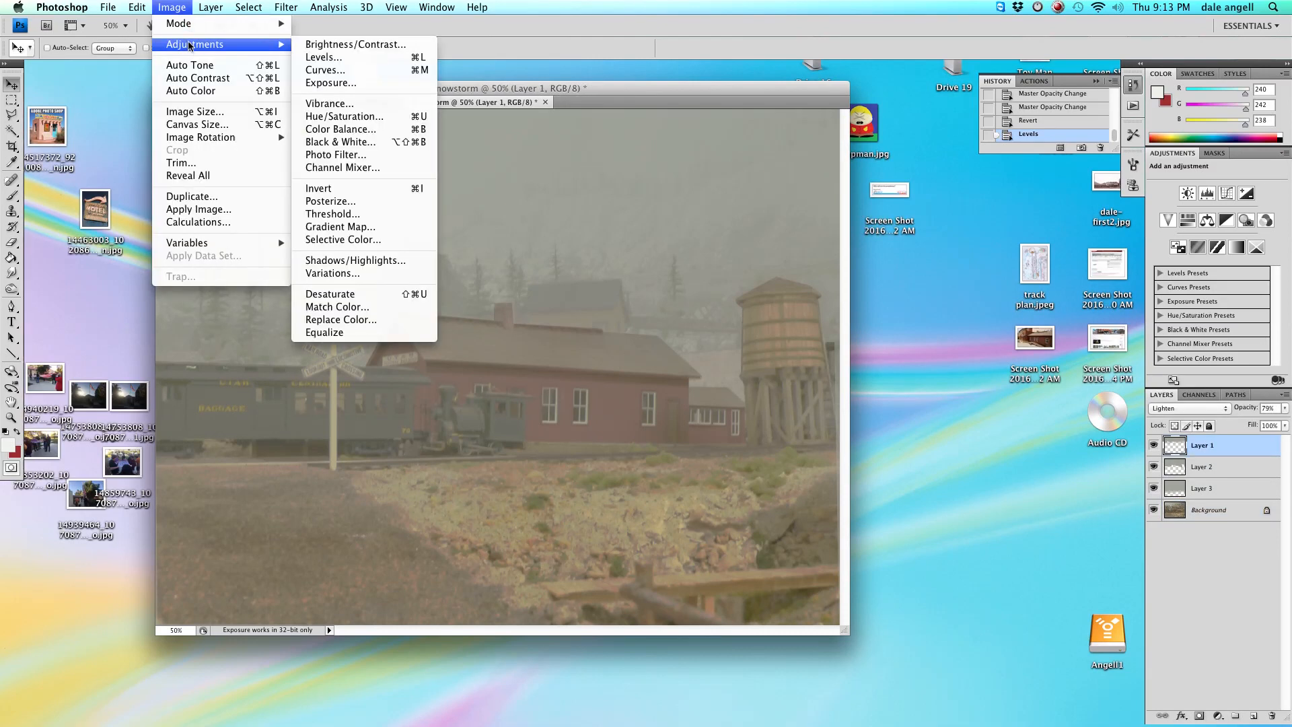
pyautogui.click(344, 55)
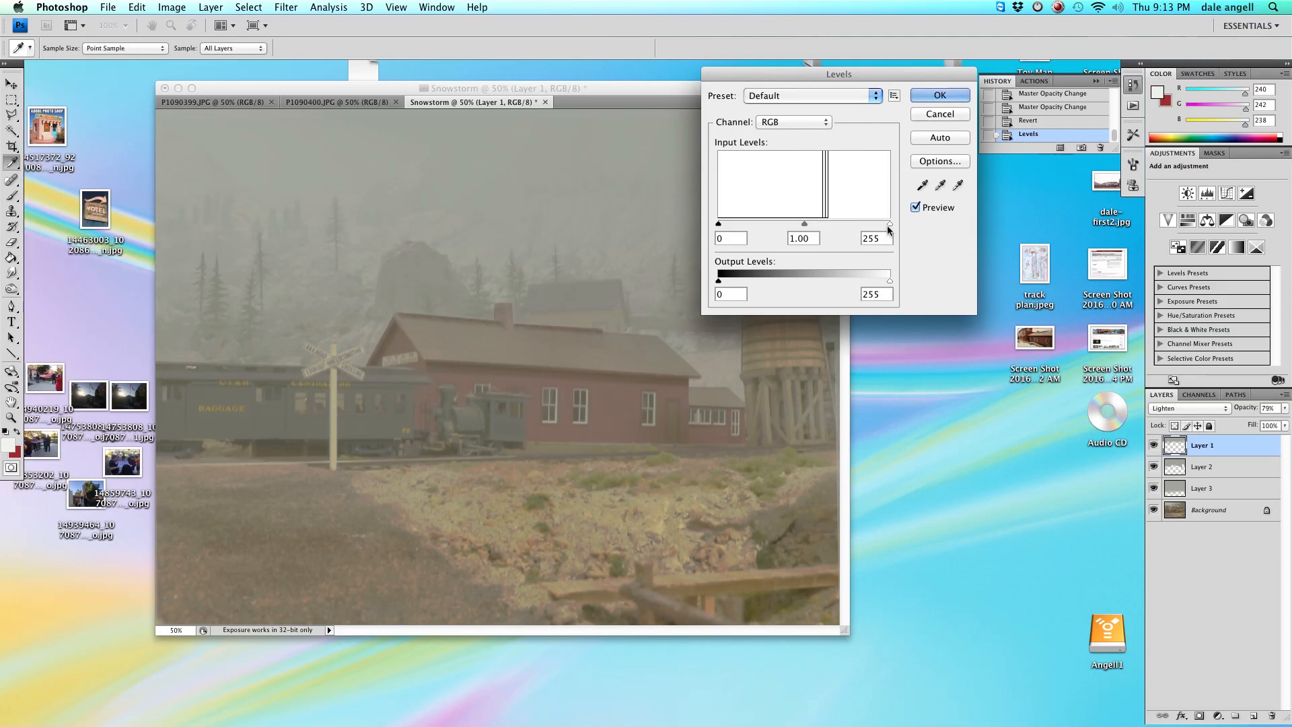
pyautogui.moveTo(886, 226); pyautogui.dragTo(854, 226)
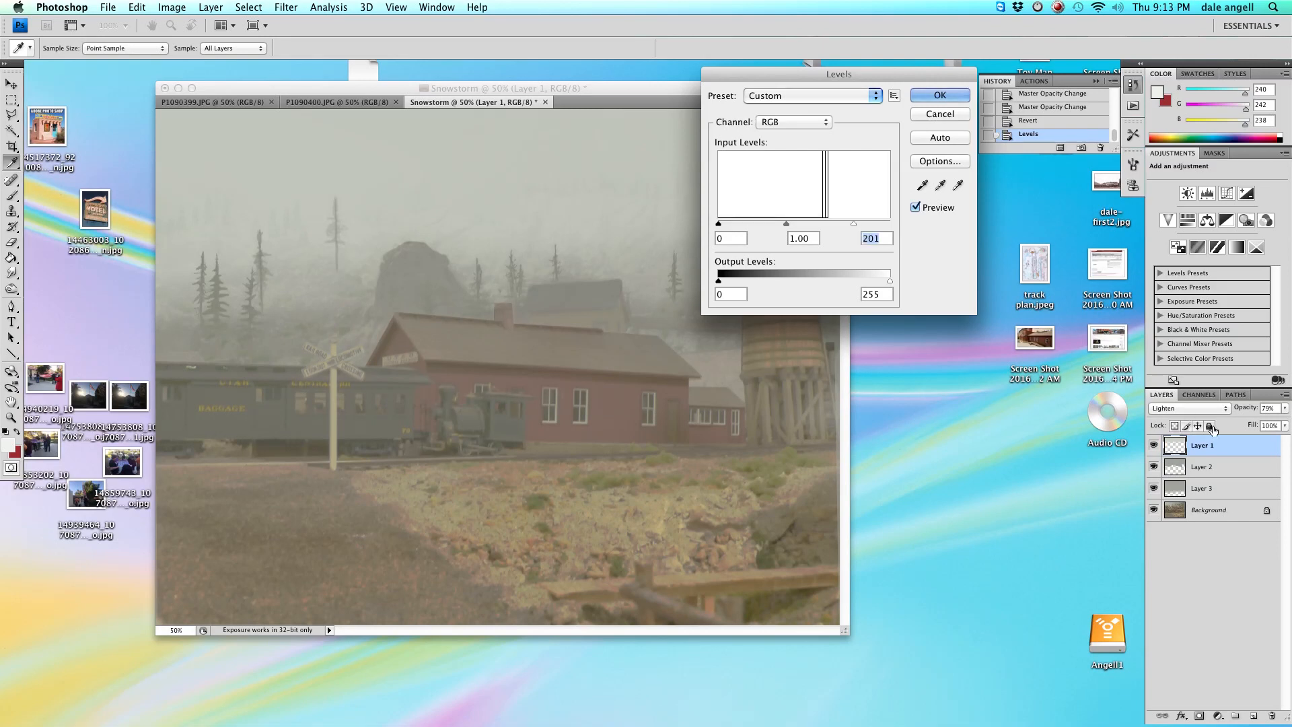
pyautogui.click(940, 95)
# Select Layer 2 and apply Levels with the input white level set to 202.
pyautogui.press('v')
pyautogui.click(1208, 471)
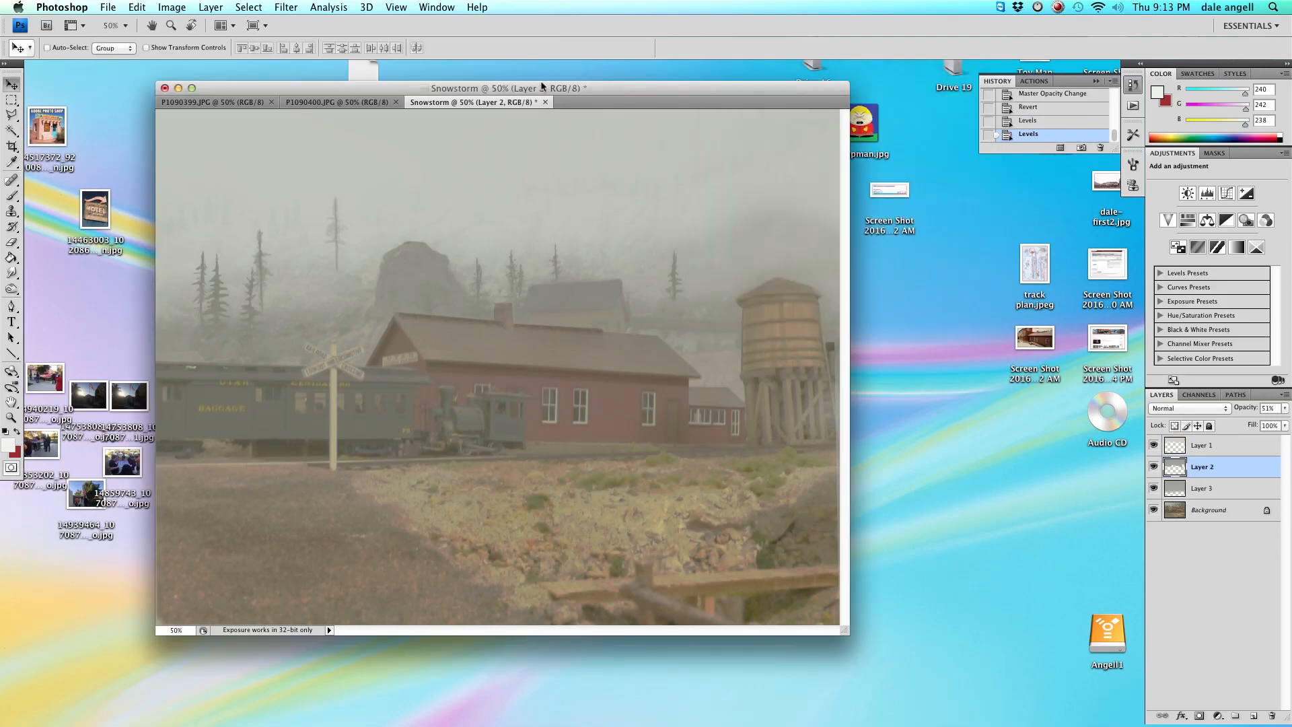
pyautogui.click(171, 7)
pyautogui.click(358, 47)
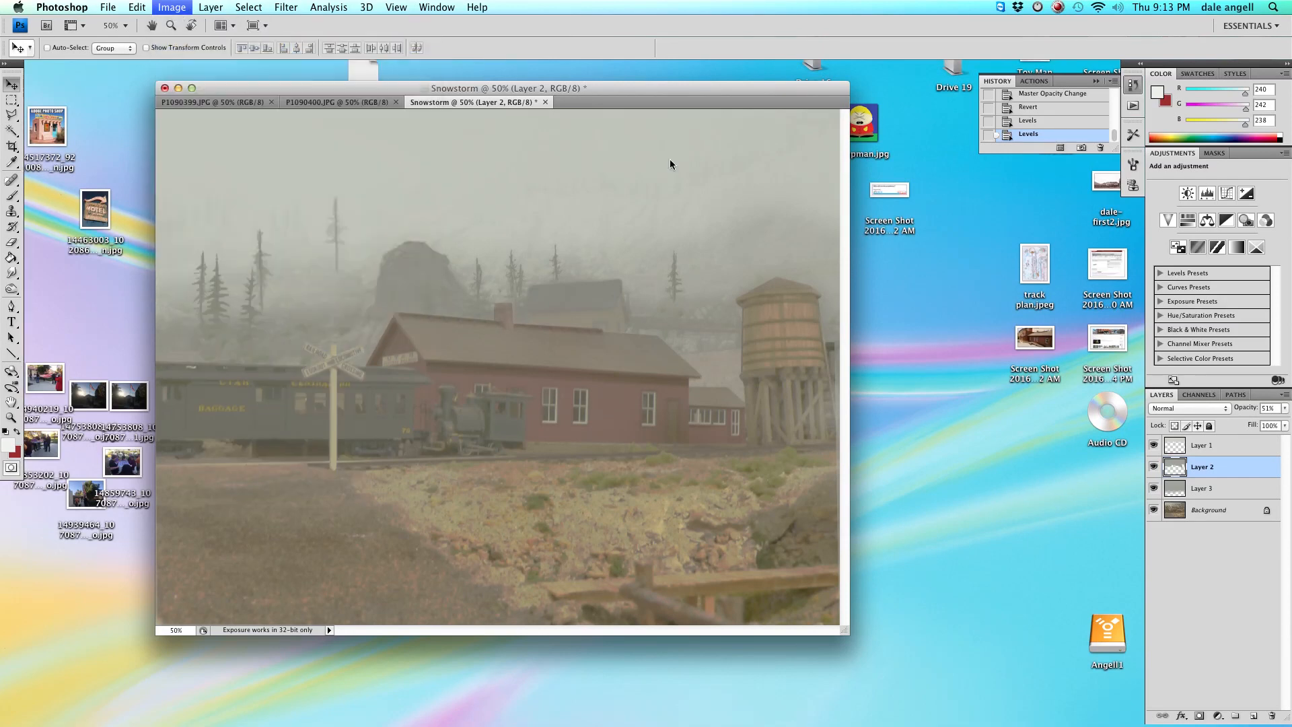
pyautogui.moveTo(890, 224); pyautogui.dragTo(853, 225)
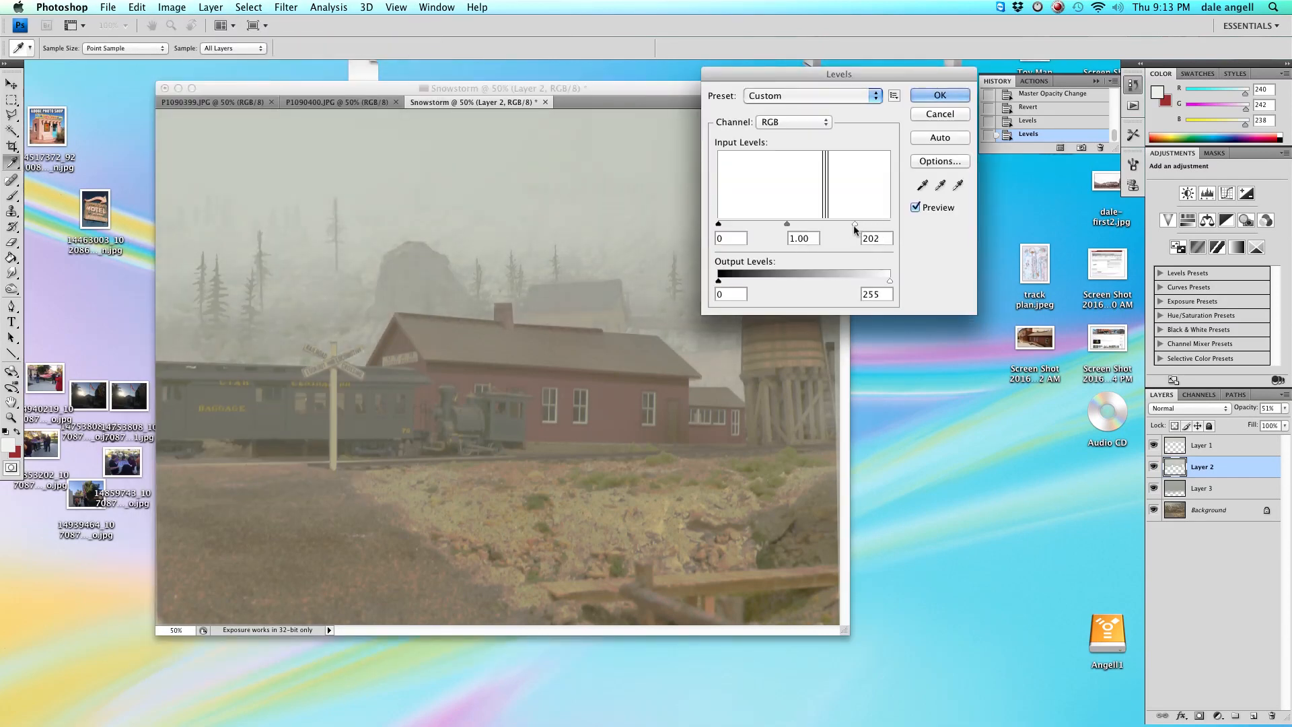
pyautogui.click(947, 99)
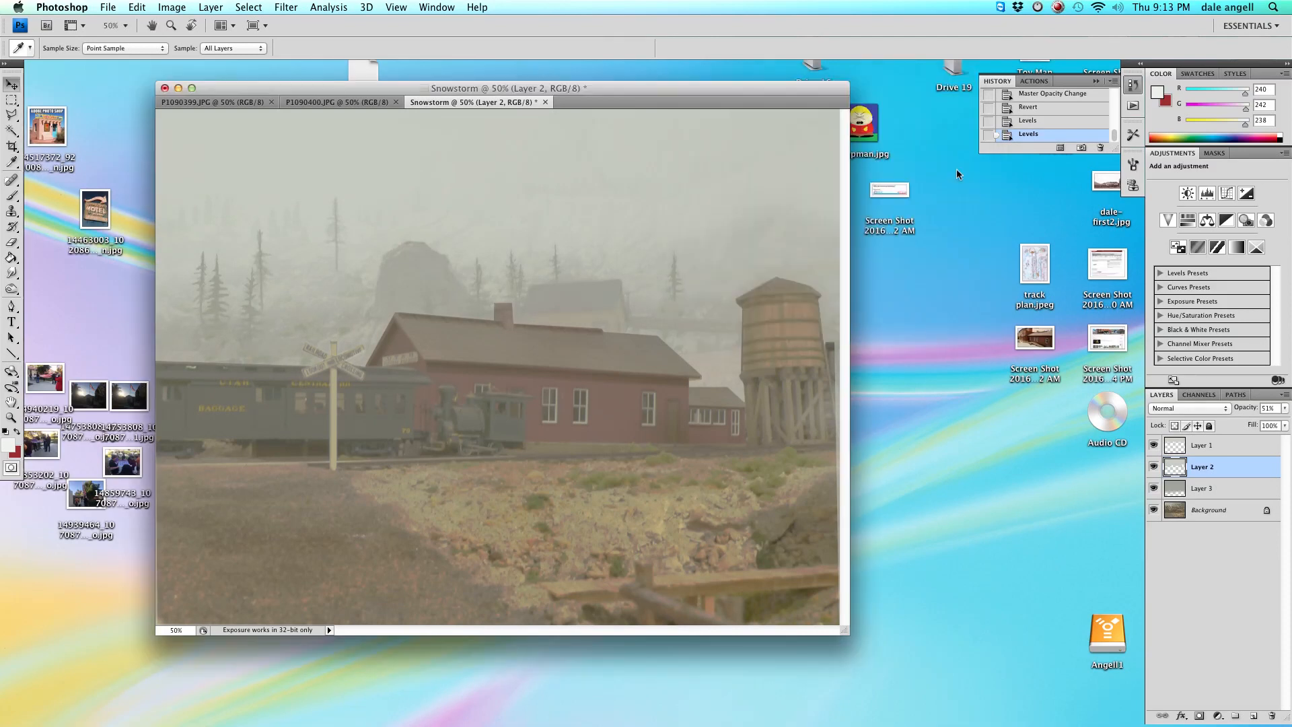
# Select Layer 3 and apply Levels with the input white level set to 199.
pyautogui.click(1251, 494)
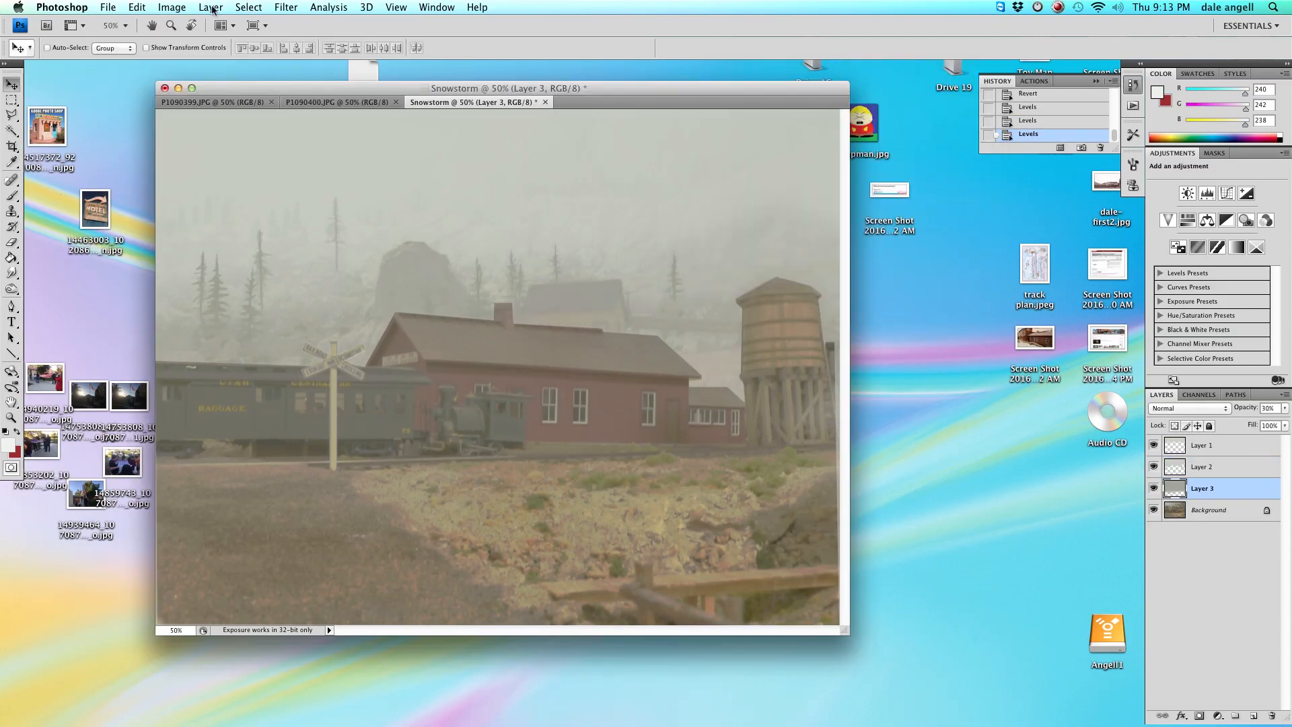
pyautogui.click(172, 7)
pyautogui.moveTo(201, 41)
pyautogui.click(381, 54)
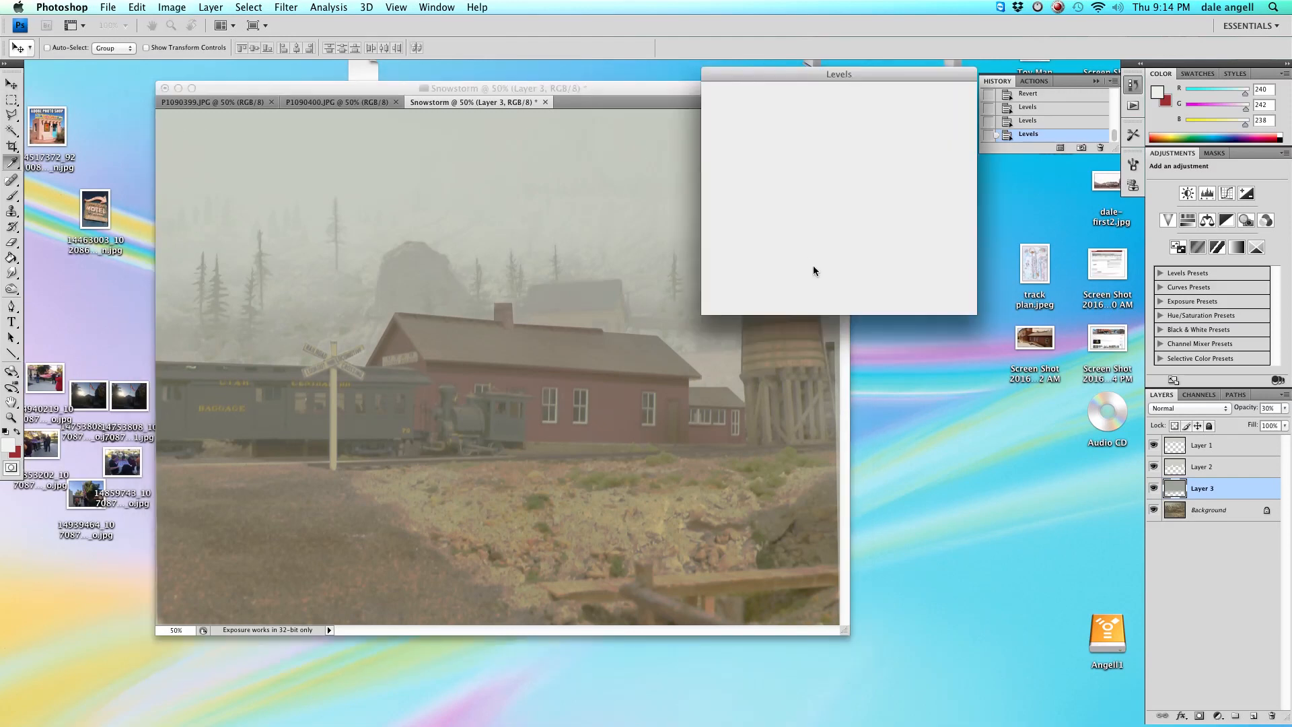
pyautogui.moveTo(889, 224); pyautogui.dragTo(859, 224)
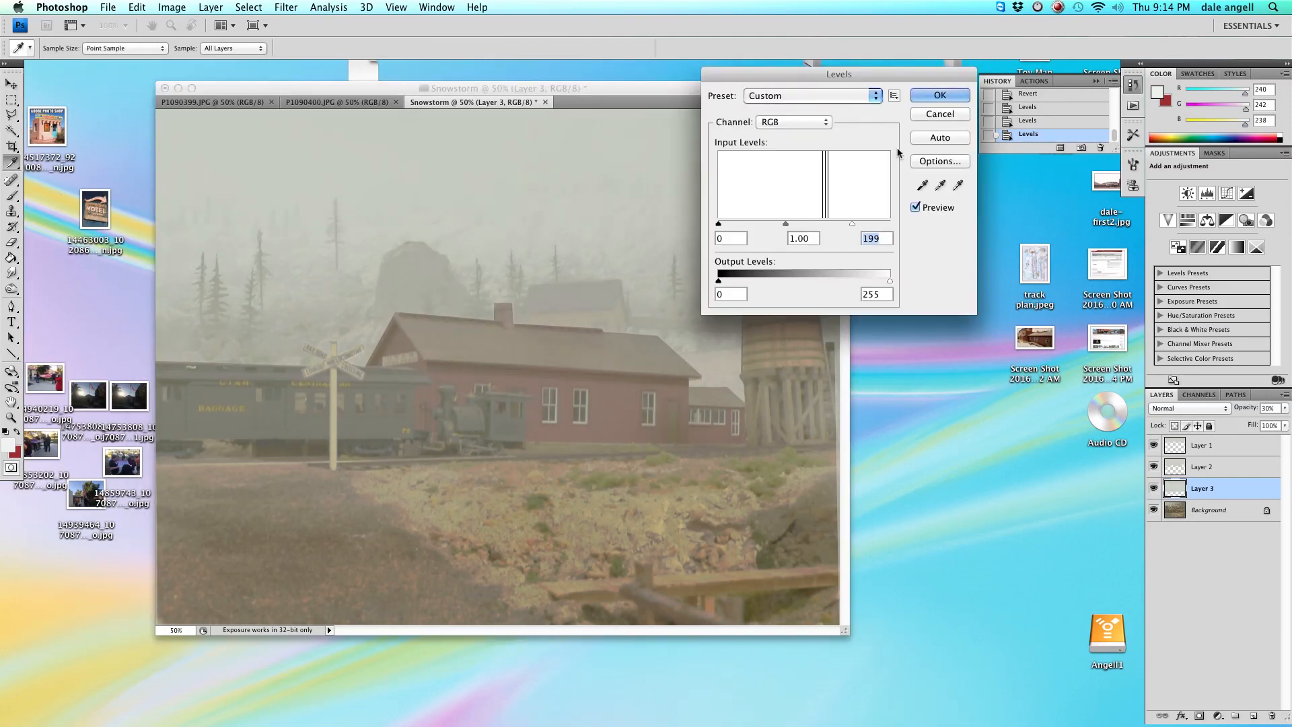
pyautogui.click(941, 95)
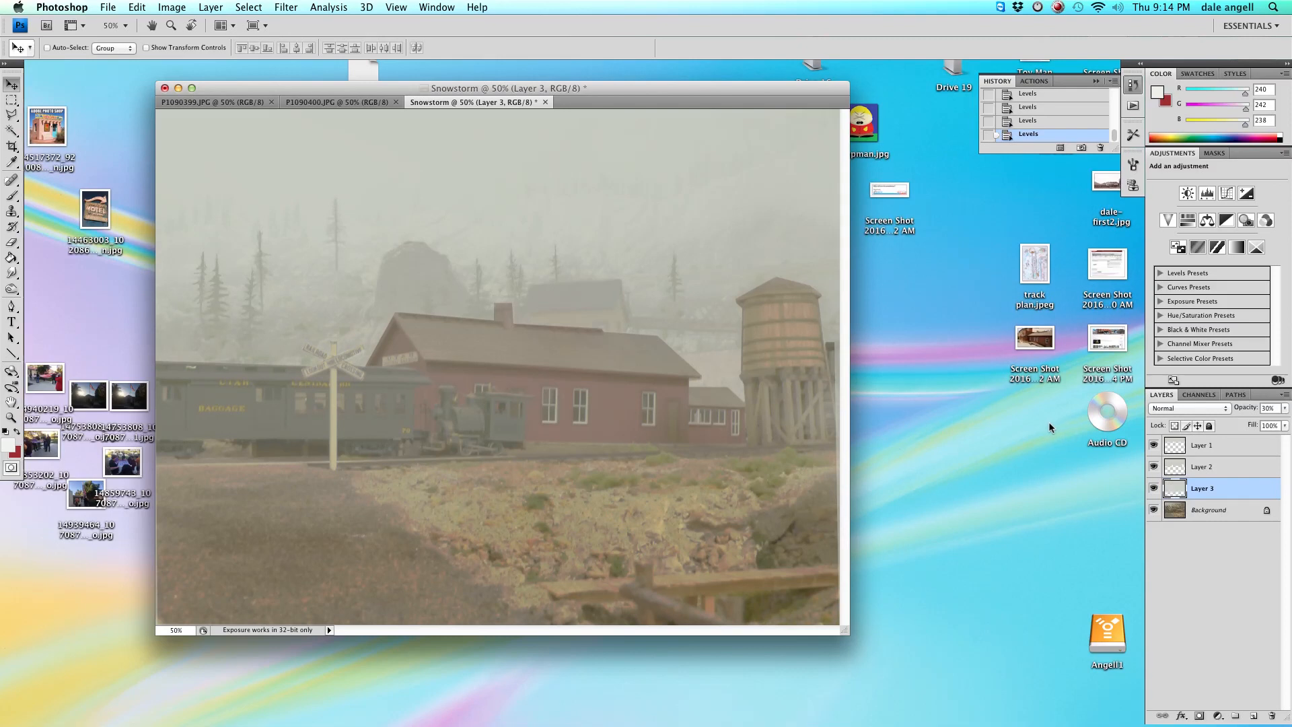
# Select the Background layer and apply Levels with the input white level lowered to about 221.
pyautogui.click(1221, 509)
pyautogui.click(173, 8)
pyautogui.moveTo(201, 39)
pyautogui.click(301, 53)
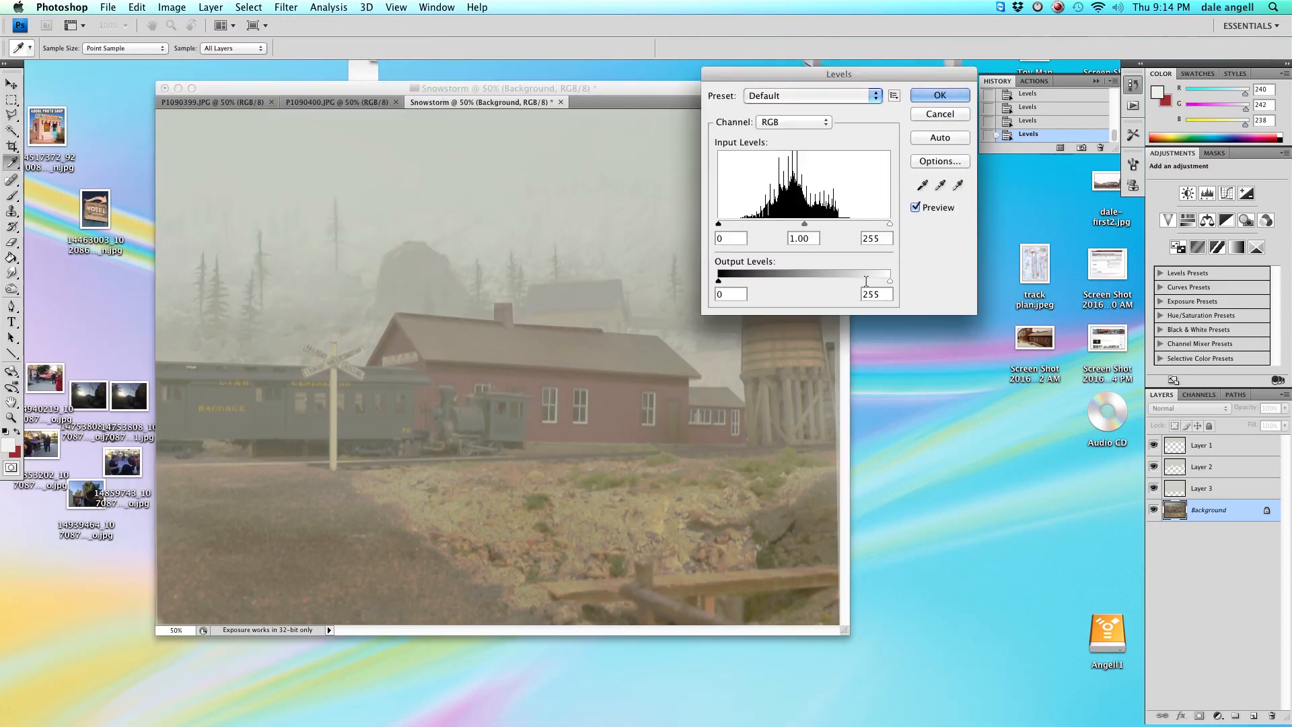
pyautogui.moveTo(889, 225); pyautogui.dragTo(867, 226)
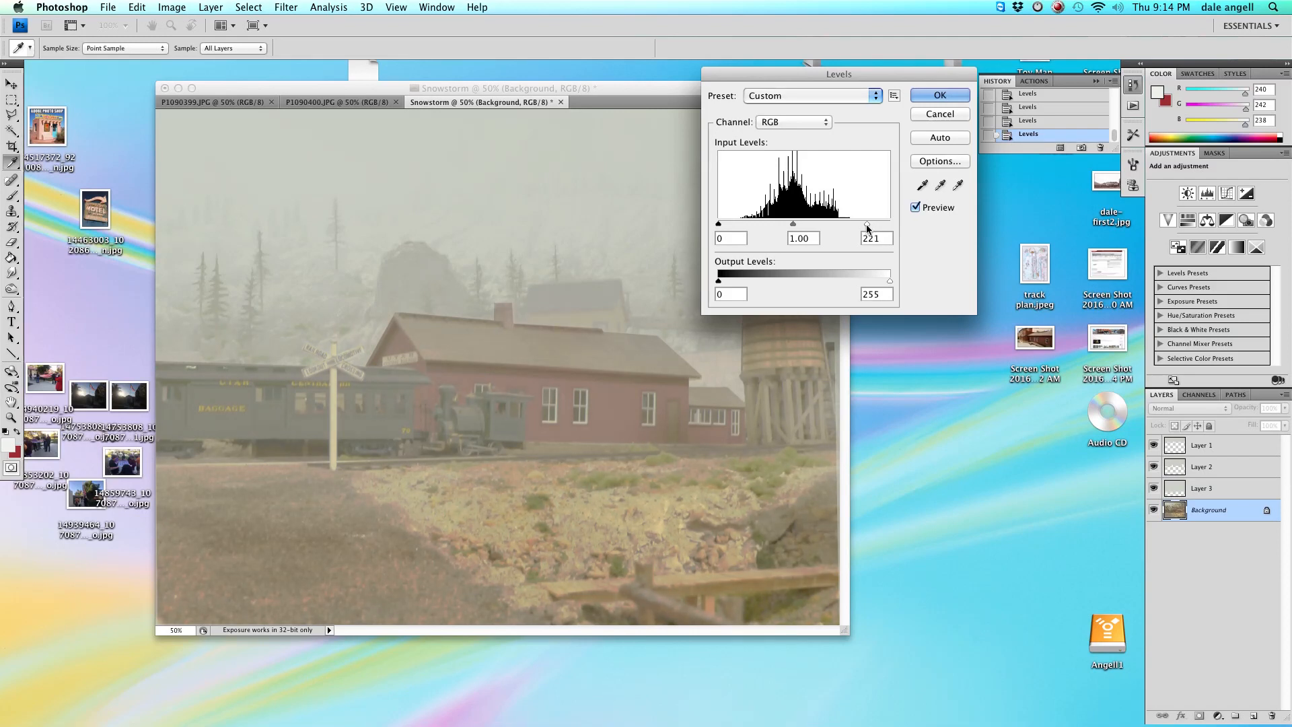
pyautogui.moveTo(868, 227)
pyautogui.mouseDown()
pyautogui.moveTo(891, 227)
pyautogui.moveTo(869, 228)
pyautogui.mouseUp()
pyautogui.moveTo(719, 280); pyautogui.dragTo(722, 281)
pyautogui.click(940, 95)
pyautogui.press('v')
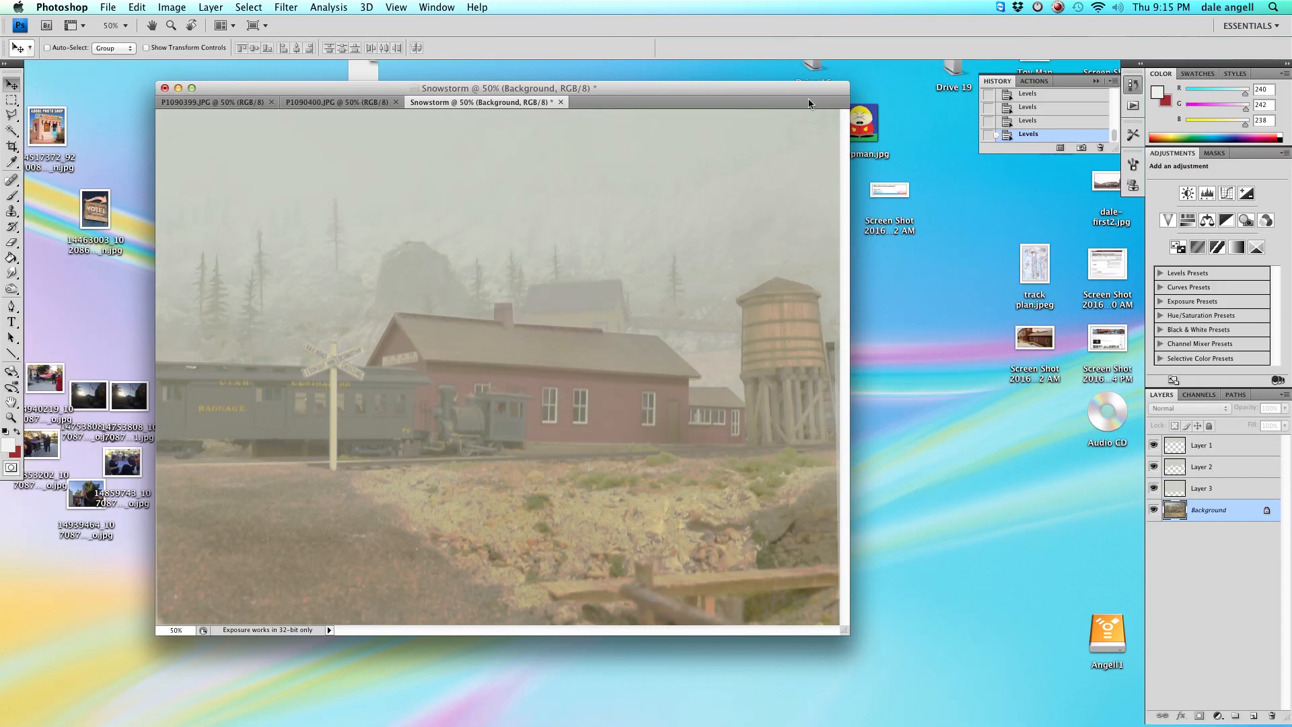
# Select Layer 1 and set its opacity to about 69%.
pyautogui.click(1220, 447)
pyautogui.click(1285, 408)
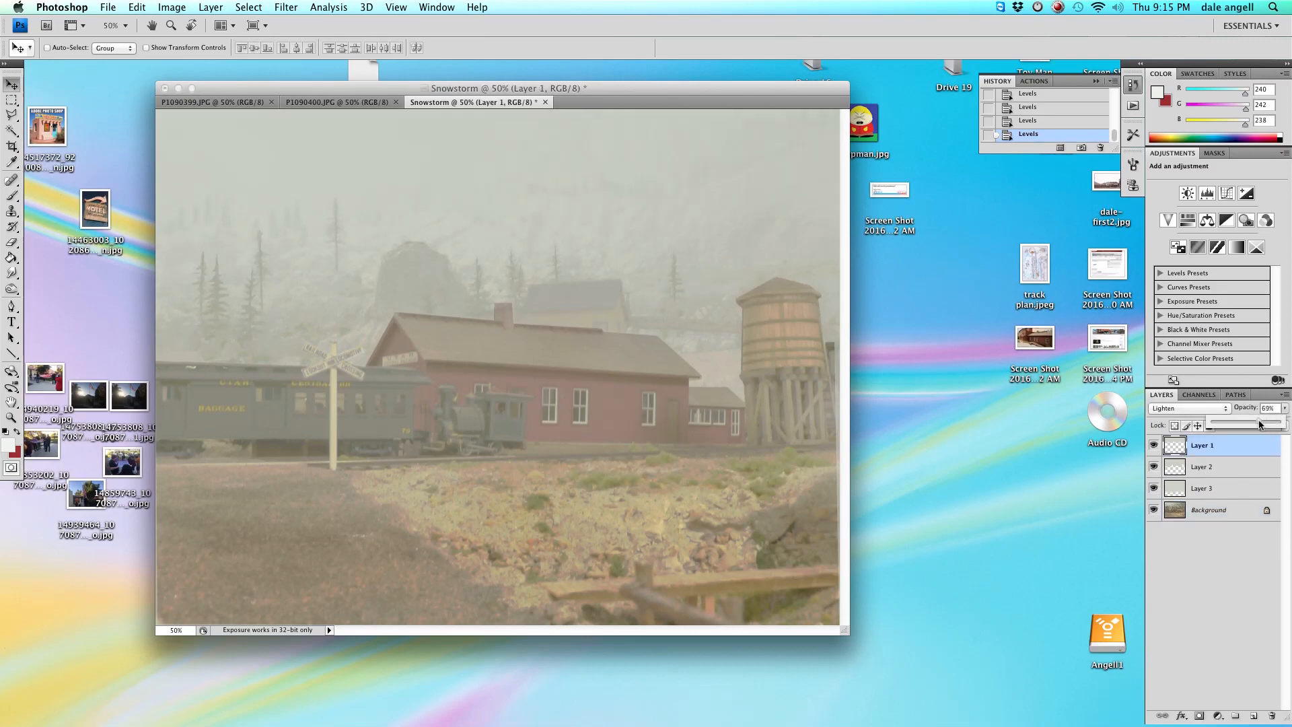
pyautogui.moveTo(1258, 423); pyautogui.dragTo(1255, 423)
# Select Layer 2 and set its opacity to 41%.
pyautogui.click(1254, 471)
pyautogui.click(1285, 408)
pyautogui.moveTo(1243, 424); pyautogui.dragTo(1241, 424)
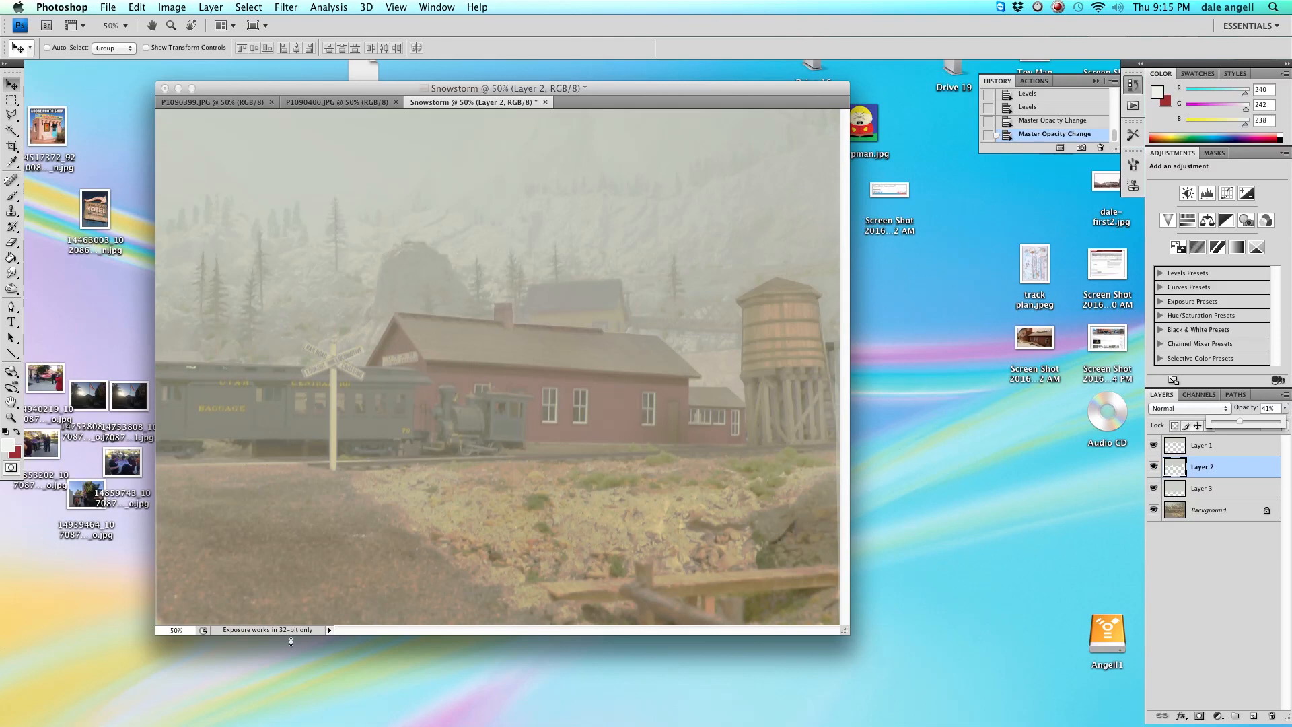
# Create a new layer named Layer 4 above the Background.
pyautogui.click(171, 7)
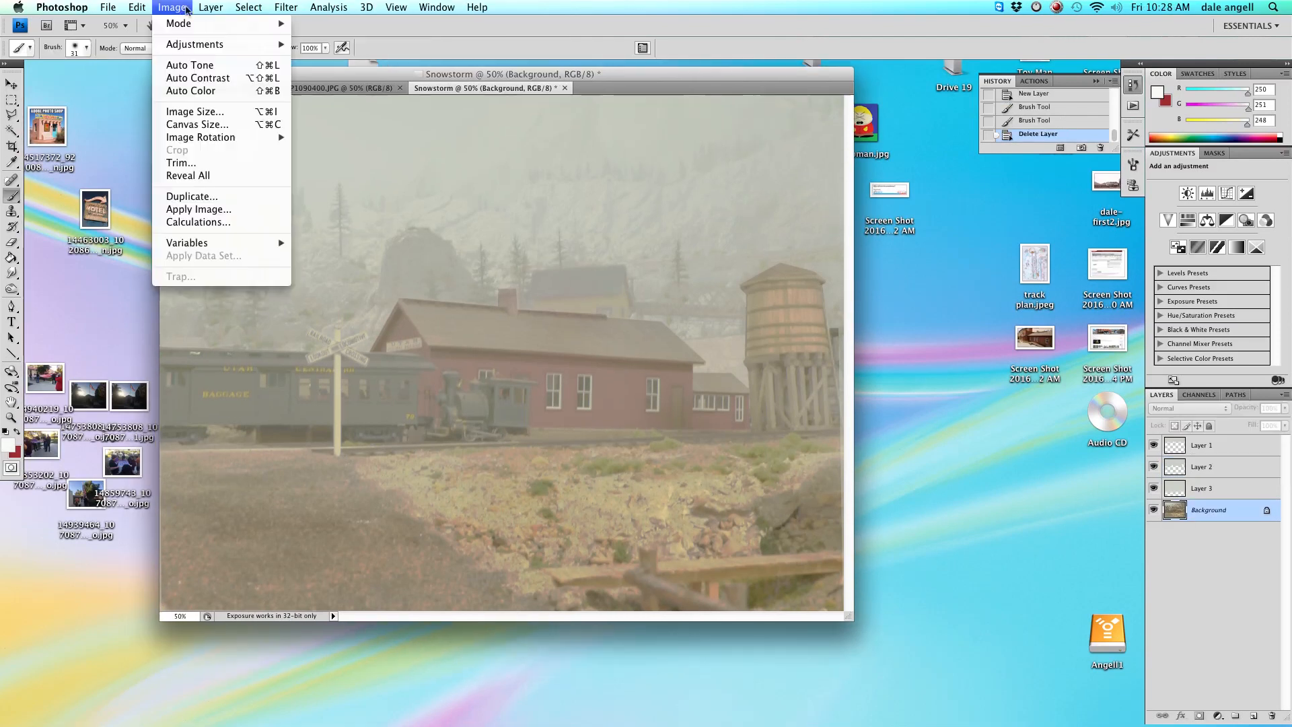
pyautogui.moveTo(210, 7)
pyautogui.moveTo(298, 27)
pyautogui.click(424, 27)
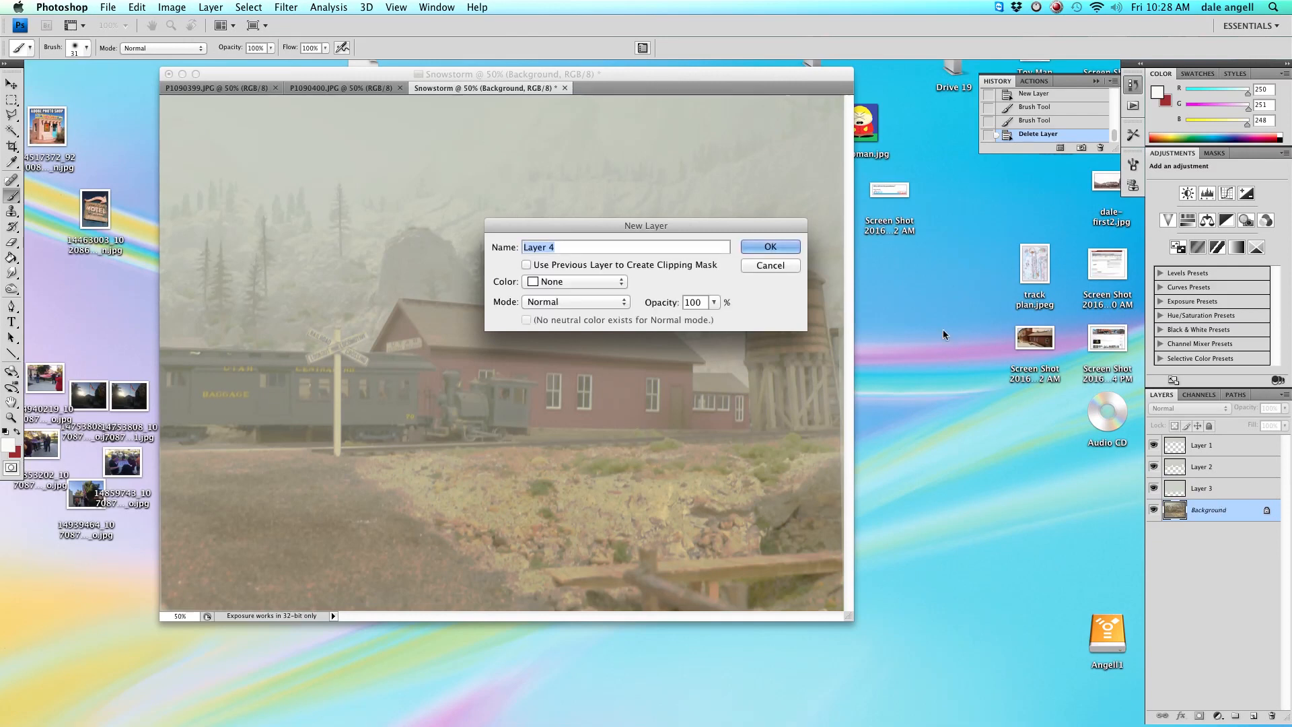
pyautogui.click(761, 245)
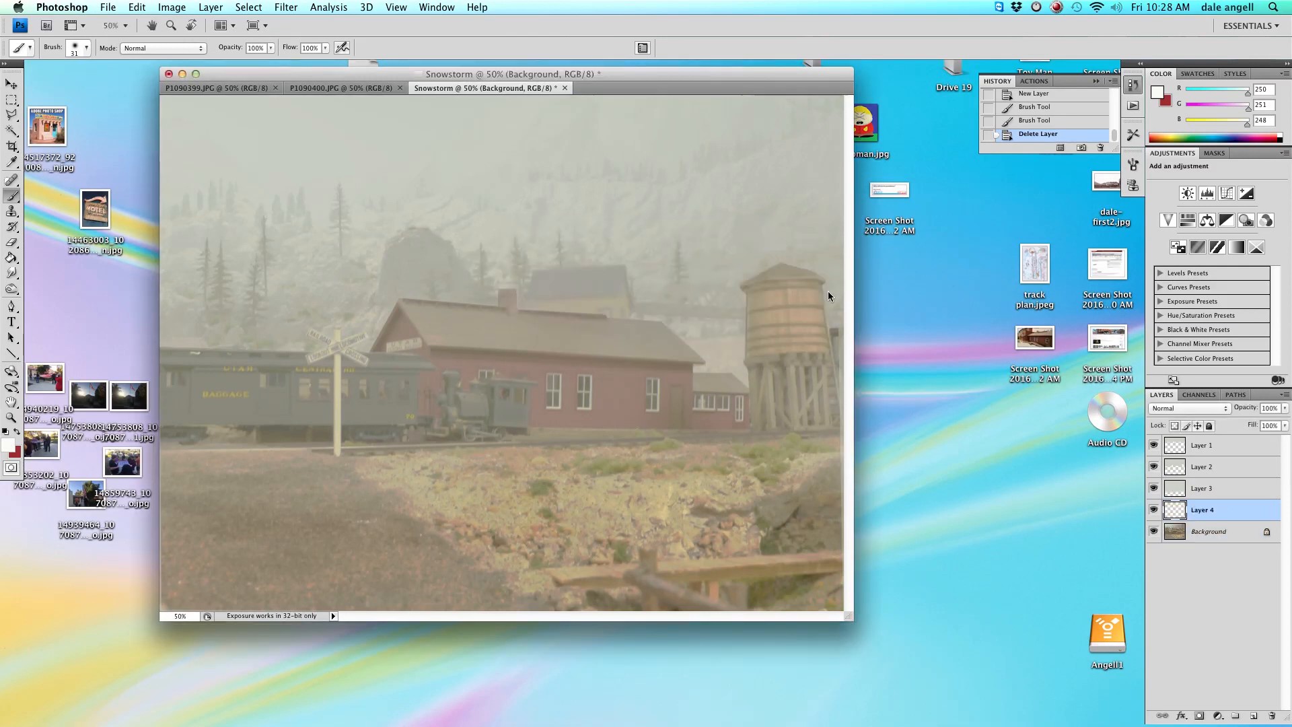
# Paint white snow over the roof of the distant building on Layer 4 with a 14 px soft brush.
pyautogui.click(85, 48)
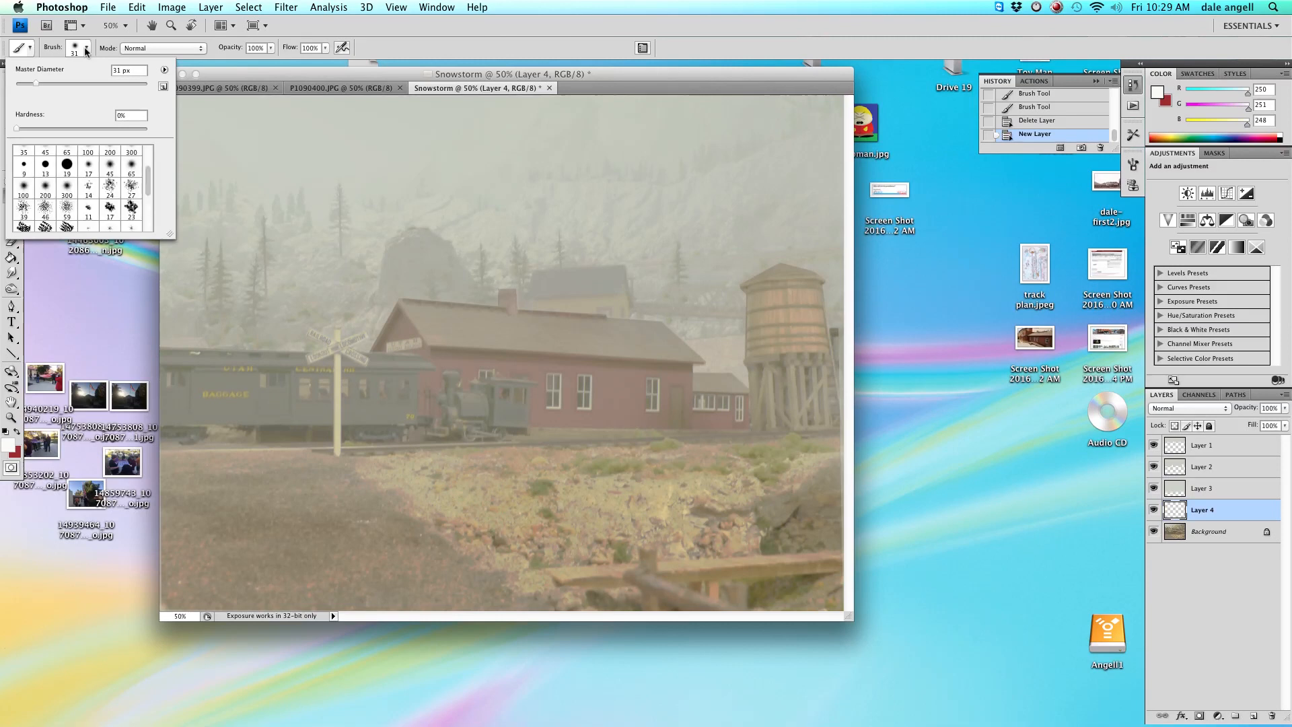
pyautogui.click(37, 82)
pyautogui.click(538, 278)
pyautogui.moveTo(537, 276); pyautogui.dragTo(604, 274)
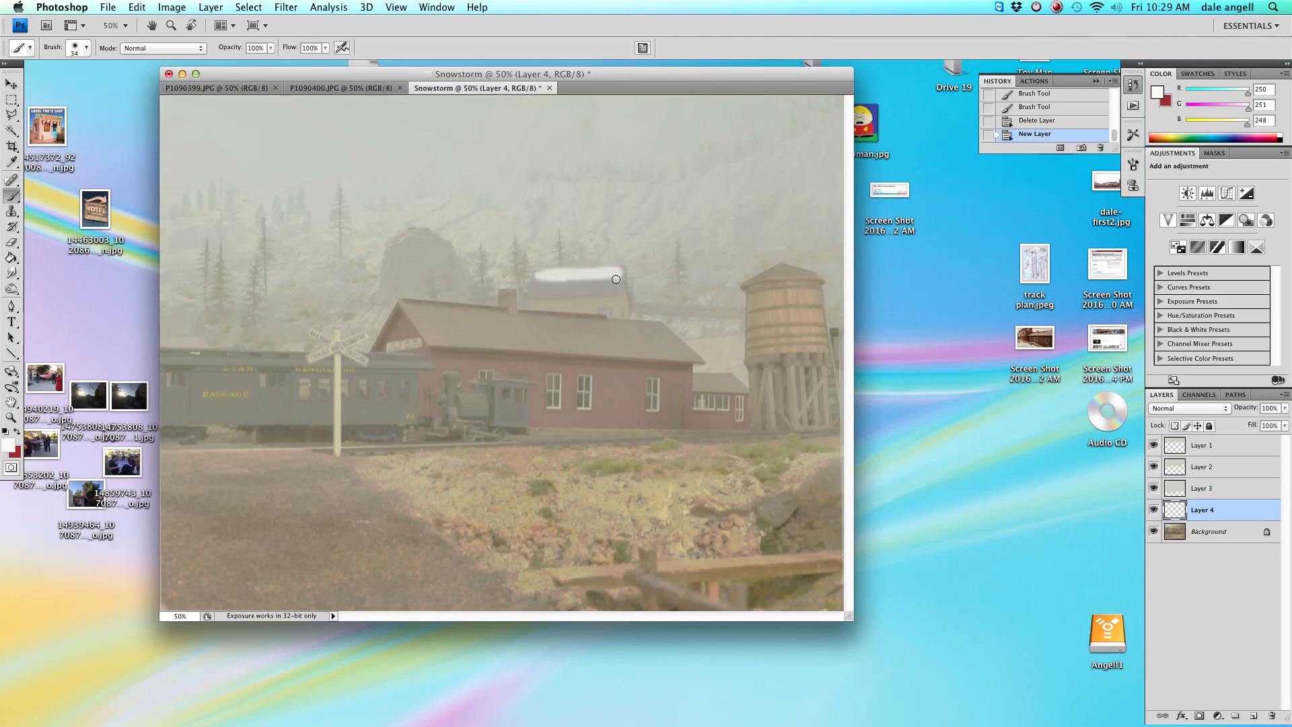
pyautogui.moveTo(611, 286)
pyautogui.mouseDown()
pyautogui.moveTo(543, 274)
pyautogui.moveTo(531, 293)
pyautogui.moveTo(601, 286)
pyautogui.moveTo(537, 291)
pyautogui.moveTo(596, 292)
pyautogui.mouseUp()
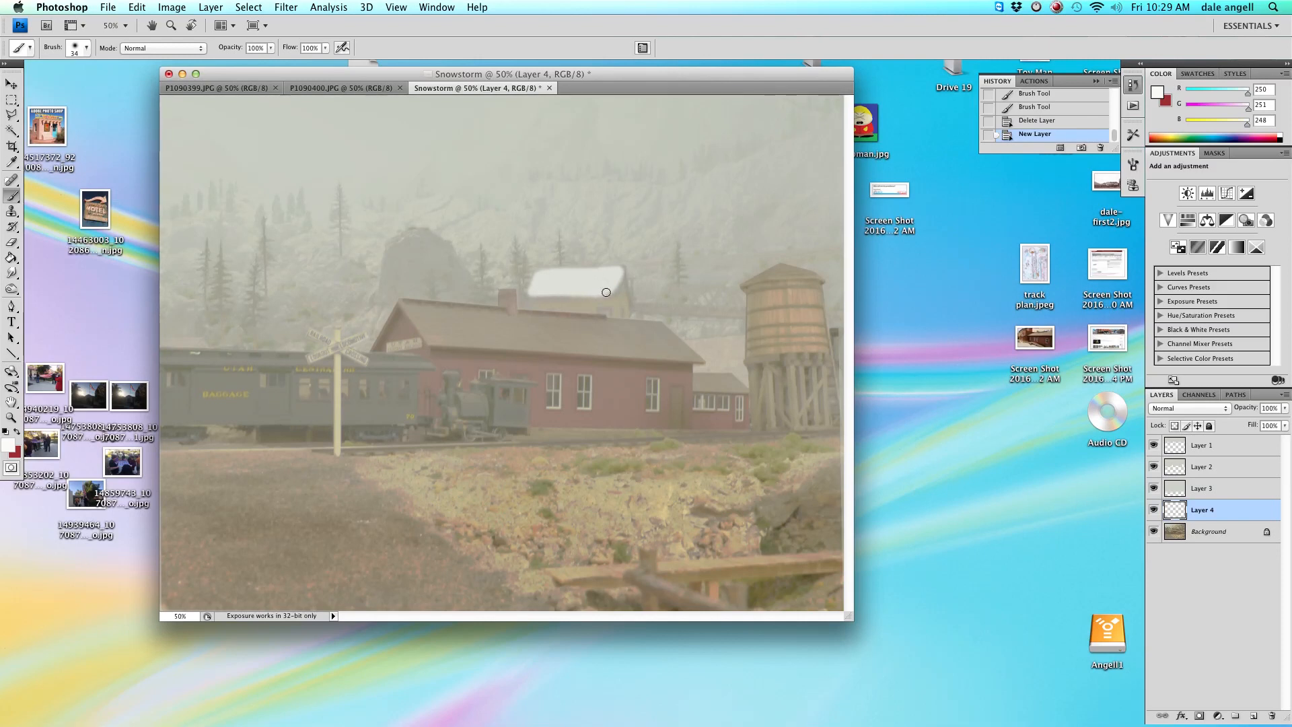
pyautogui.moveTo(606, 292); pyautogui.dragTo(606, 292)
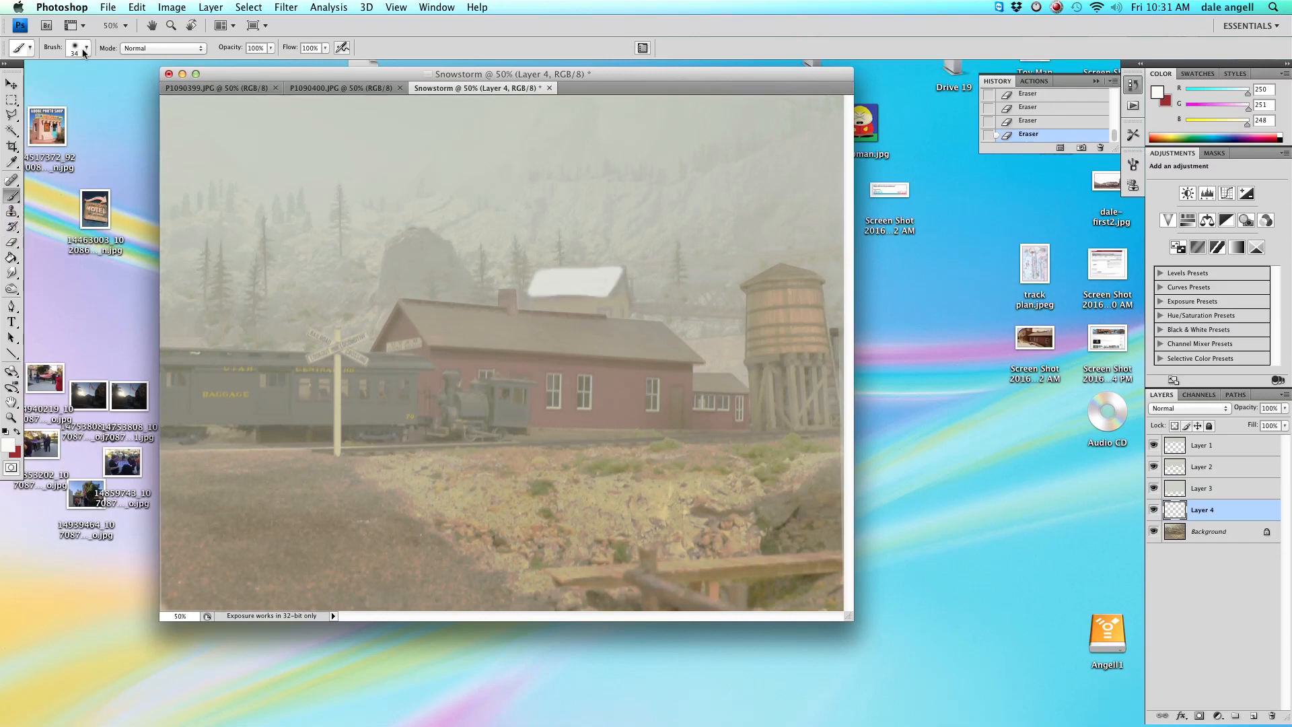
# Choose a scattered brush at about 54 px and stamp snow onto the top of the rock formation.
pyautogui.click(86, 49)
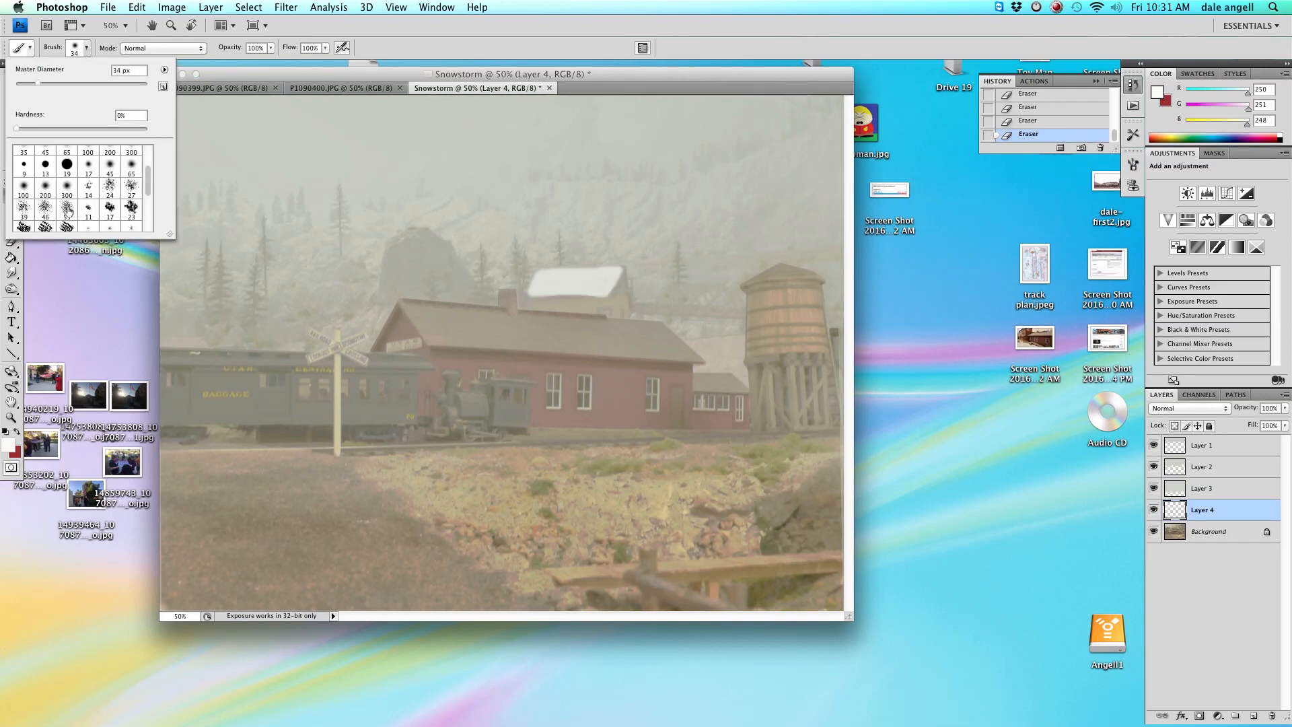
pyautogui.click(131, 187)
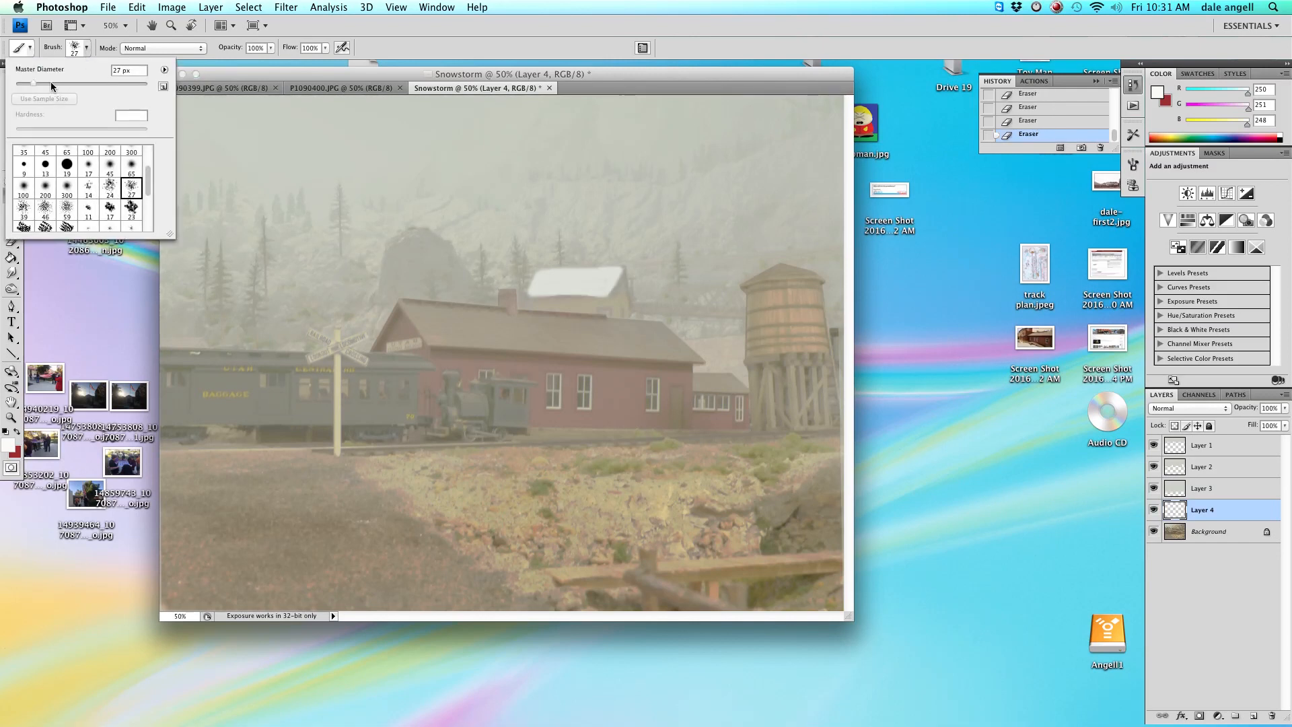
pyautogui.moveTo(47, 83); pyautogui.dragTo(50, 82)
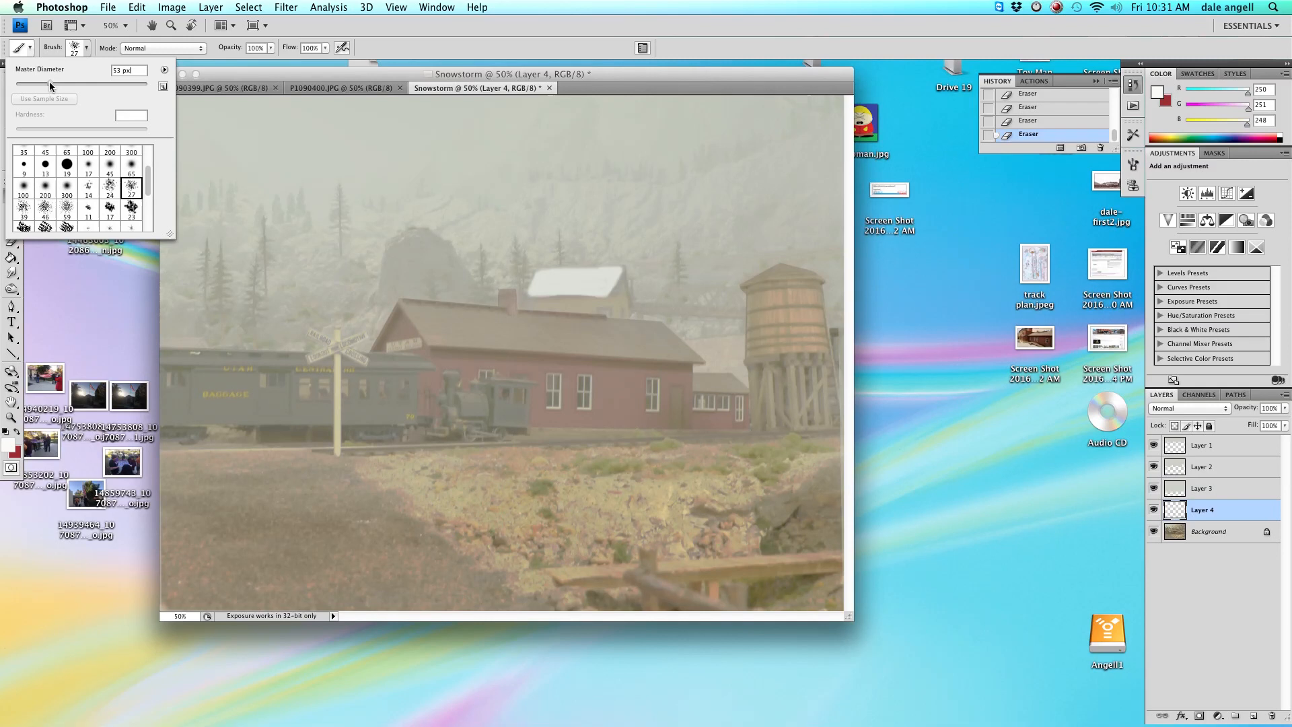
pyautogui.click(420, 235)
pyautogui.click(421, 235)
pyautogui.click(430, 237)
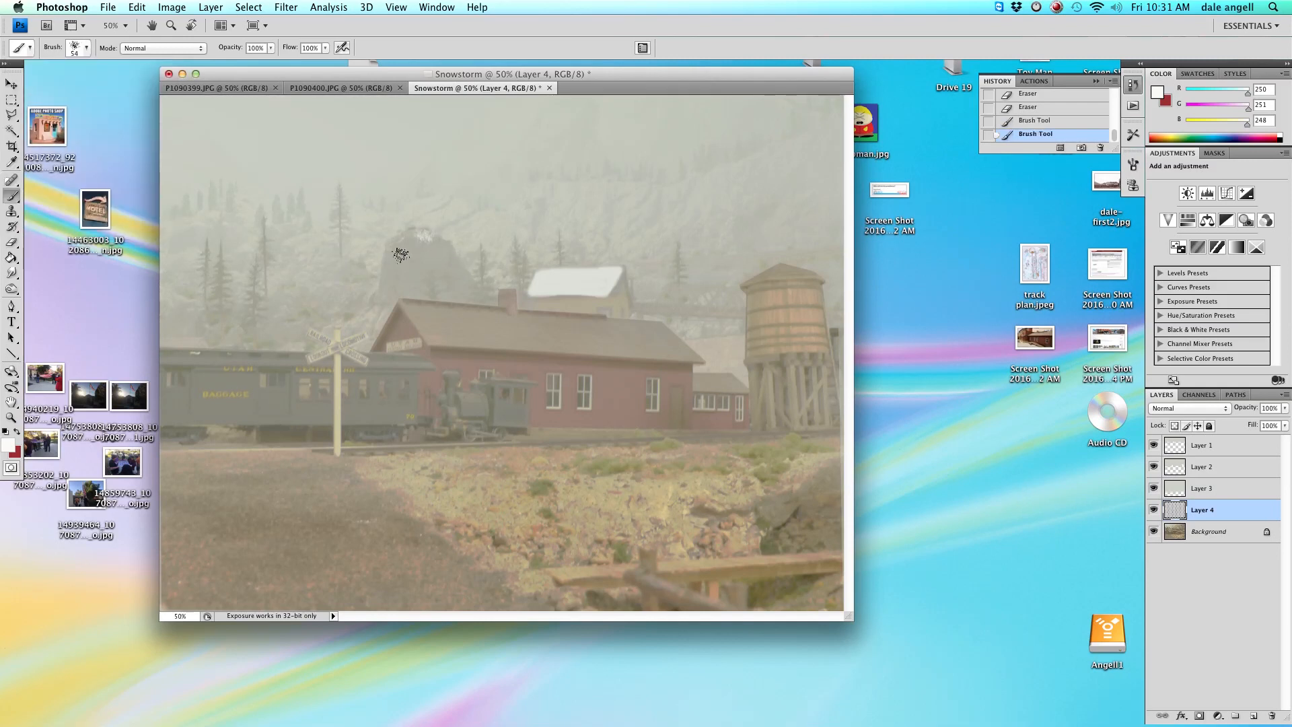
pyautogui.click(409, 235)
pyautogui.click(415, 234)
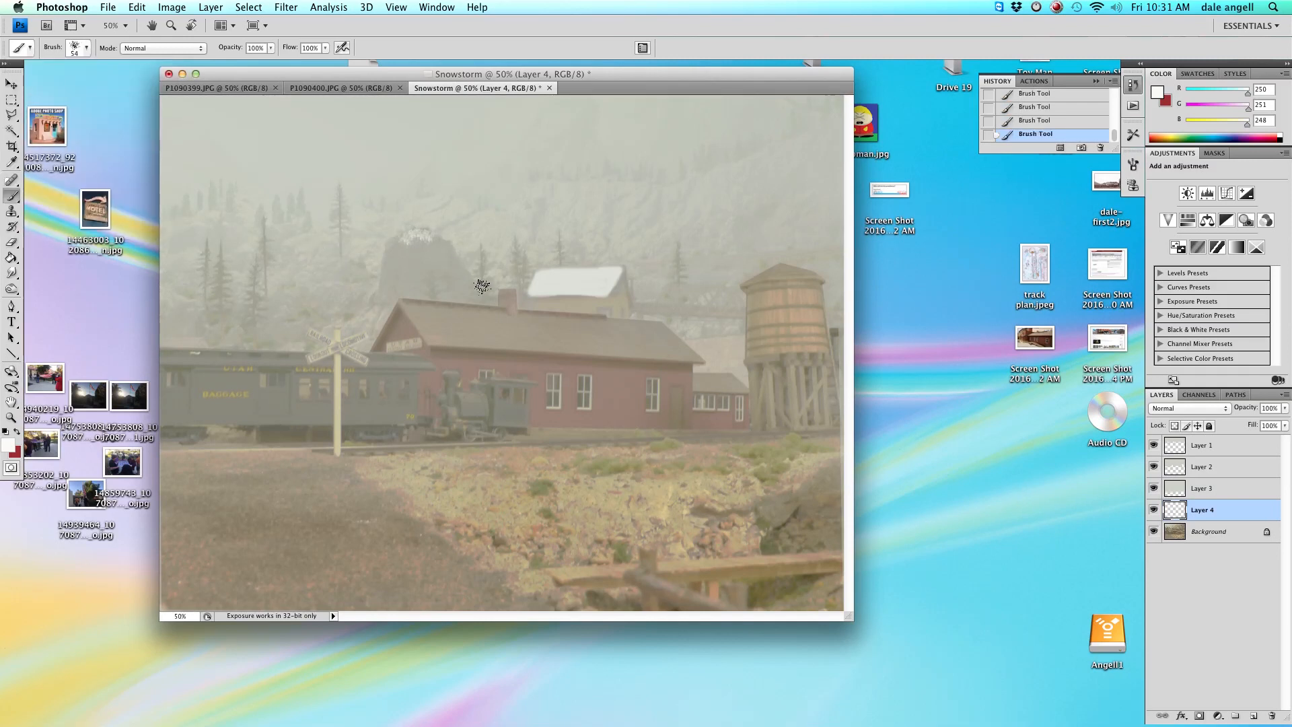
# Erase parts of the stamped snow on the rock formation with the Eraser.
pyautogui.press('e')
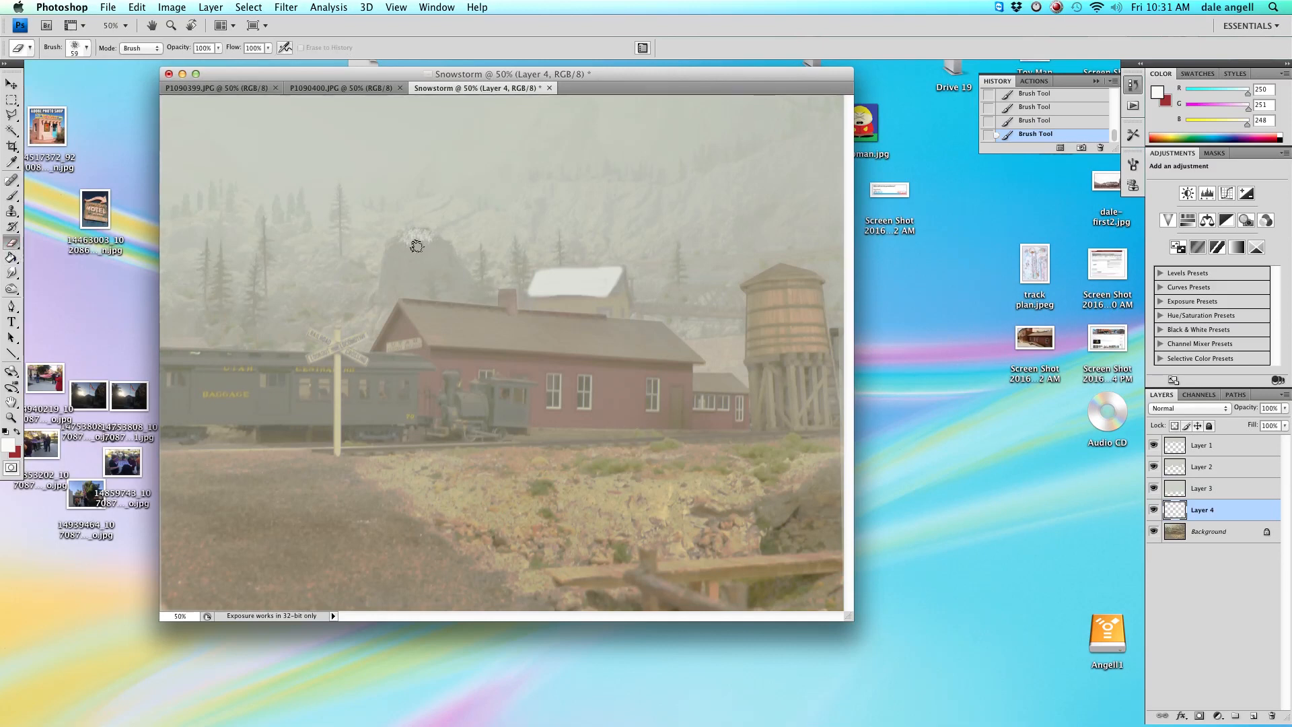
pyautogui.click(409, 245)
pyautogui.click(407, 245)
pyautogui.click(431, 247)
pyautogui.click(425, 241)
pyautogui.click(407, 249)
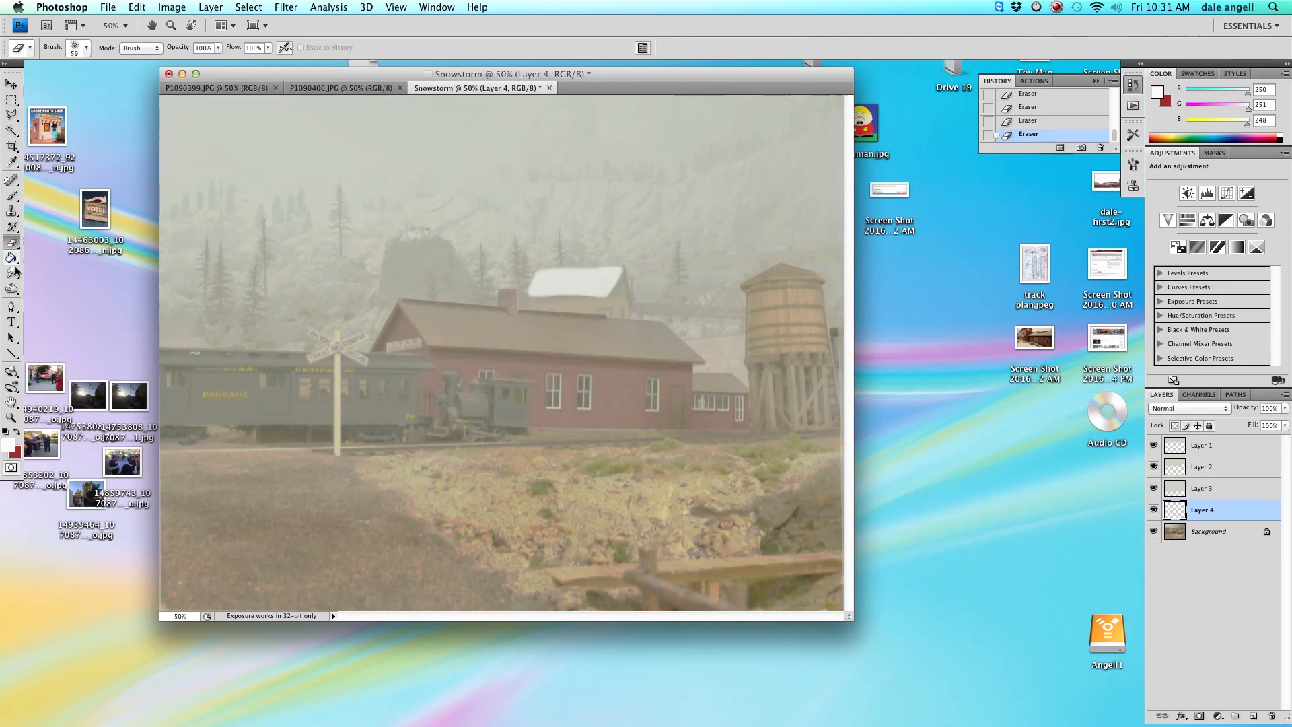
# Stamp snow onto the trees on the left with the scattered brush set to 25 px.
pyautogui.click(12, 196)
pyautogui.click(221, 295)
pyautogui.rightClick(226, 312)
pyautogui.moveTo(286, 339); pyautogui.dragTo(245, 338)
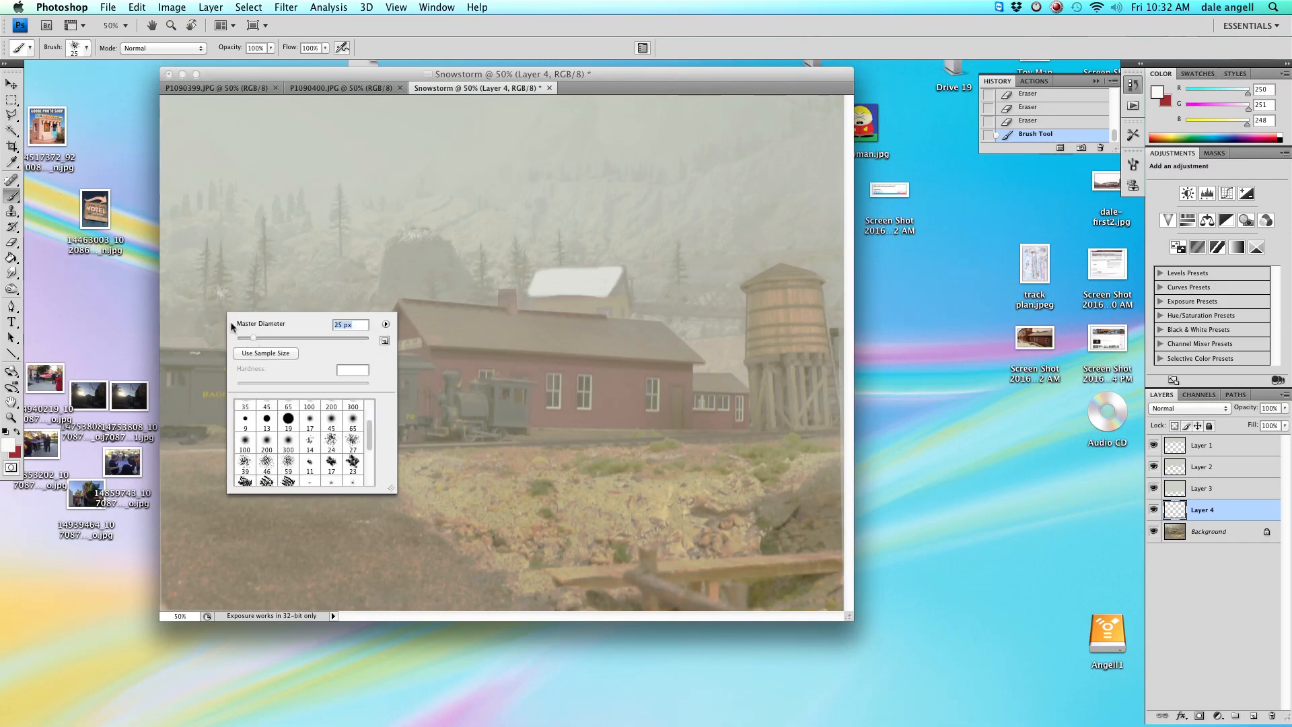
pyautogui.press('Return')
pyautogui.click(224, 311)
pyautogui.click(221, 299)
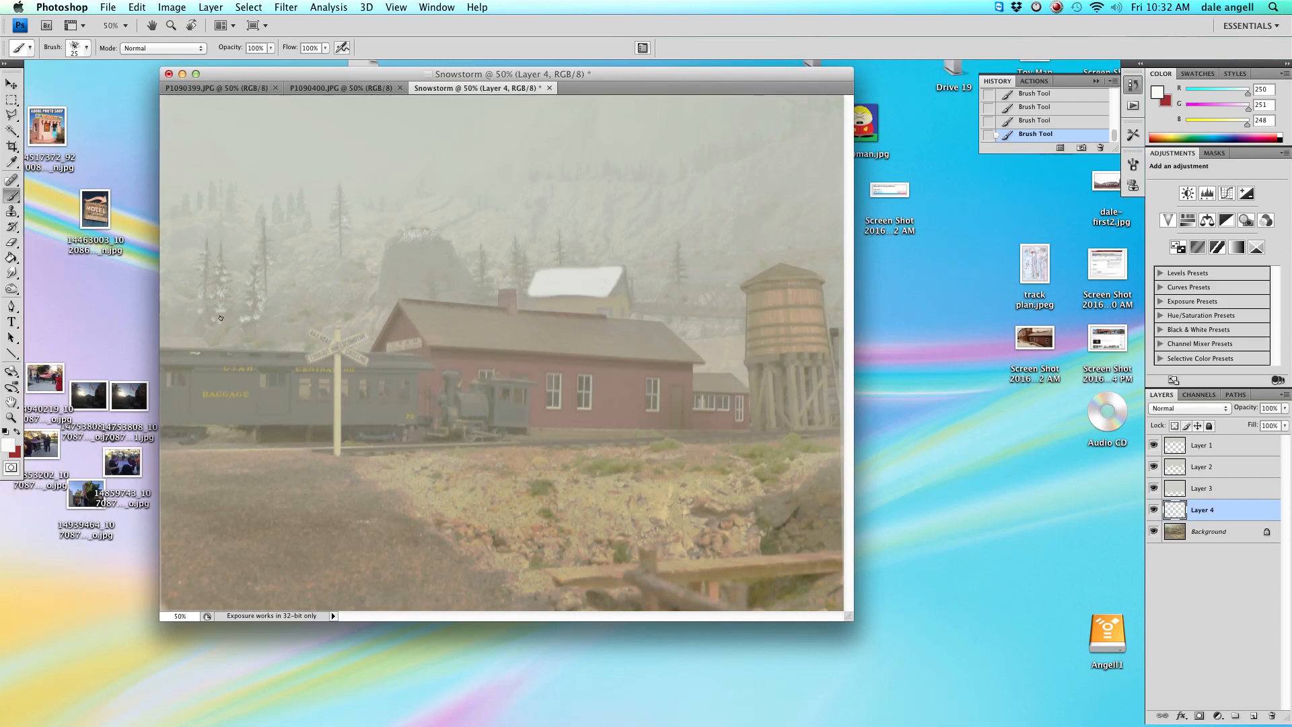
# Set the scattered brush to about 44 px and stamp snow on the trees beside the rock.
pyautogui.rightClick(340, 261)
pyautogui.moveTo(369, 286); pyautogui.dragTo(381, 285)
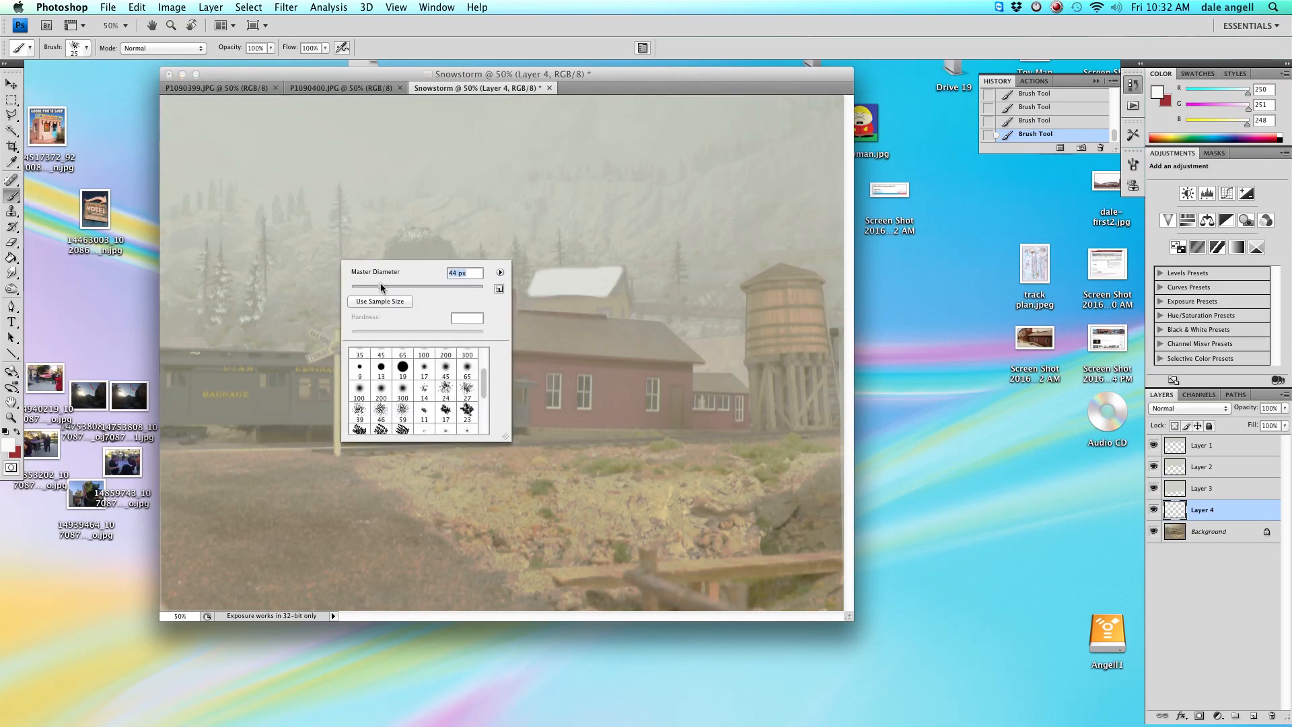
pyautogui.click(327, 266)
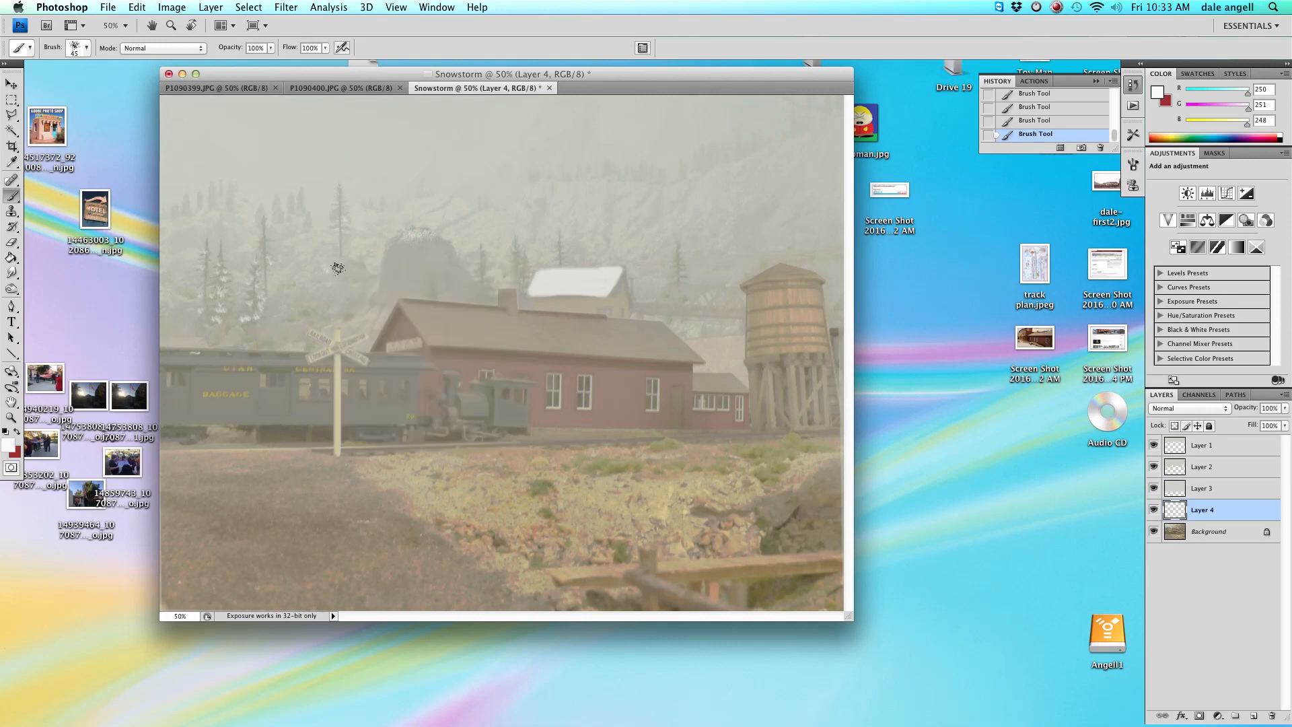
# Move Layer 4 above Layer 2 in the layer stack.
pyautogui.press('e')
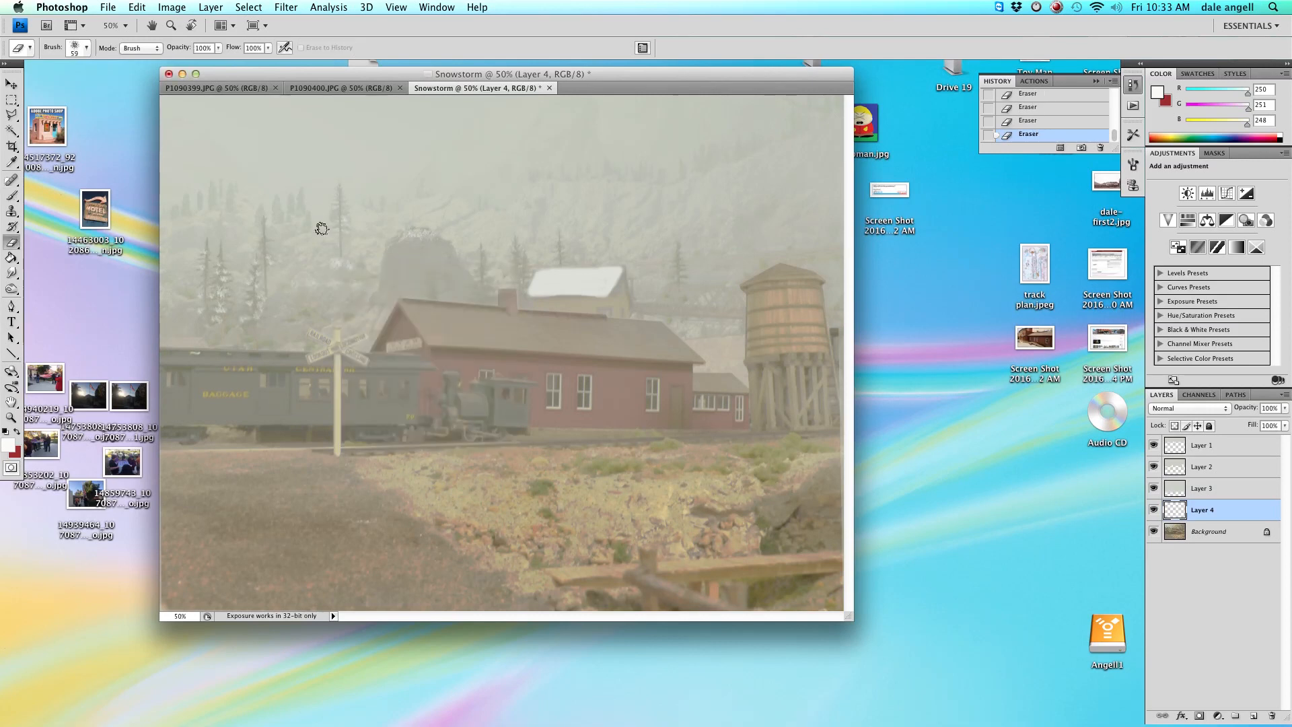
pyautogui.moveTo(1228, 516); pyautogui.dragTo(1222, 468)
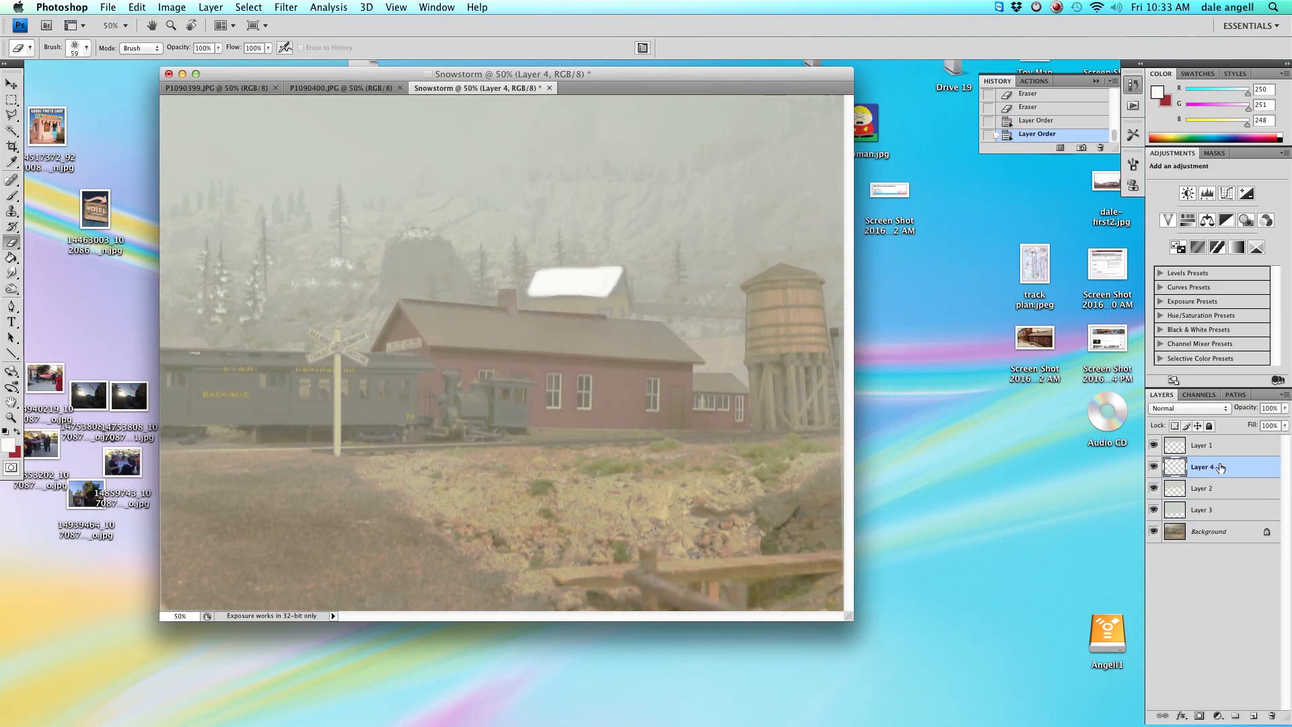
# Set Layer 4's opacity to 53%.
pyautogui.click(1285, 407)
pyautogui.moveTo(1281, 422); pyautogui.dragTo(1250, 426)
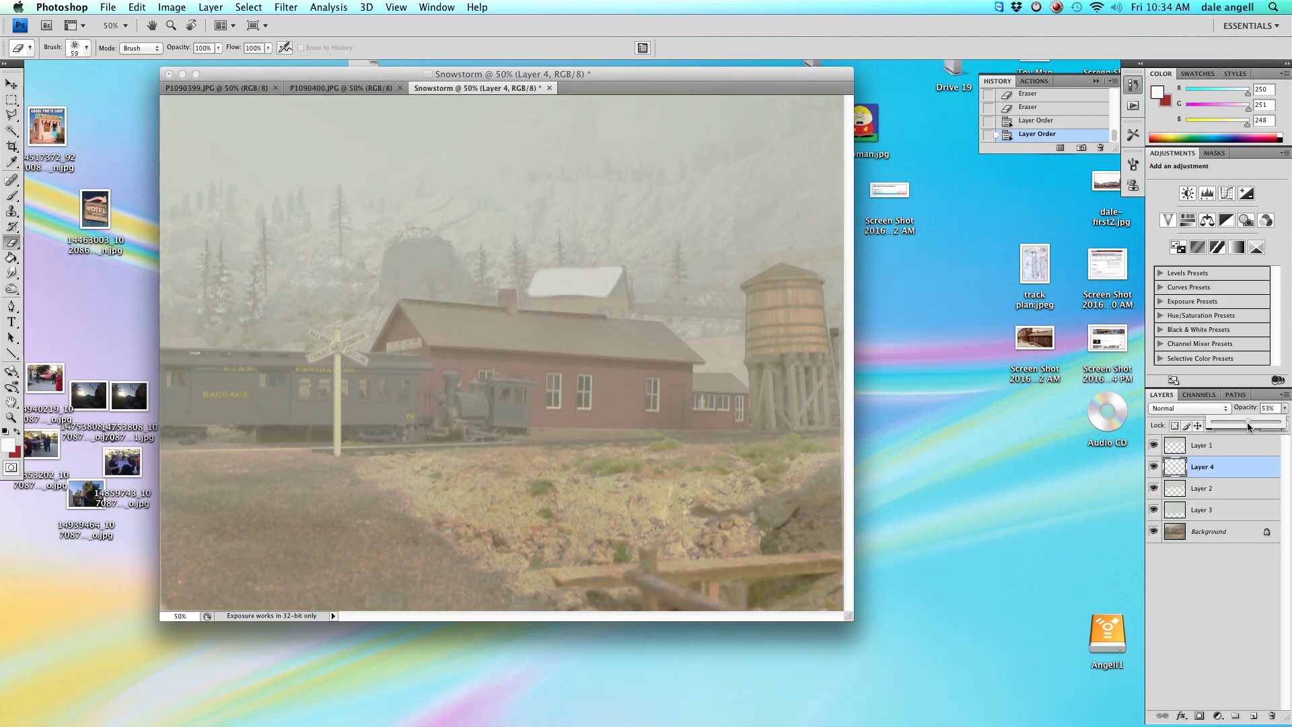
pyautogui.moveTo(1246, 423); pyautogui.dragTo(1246, 423)
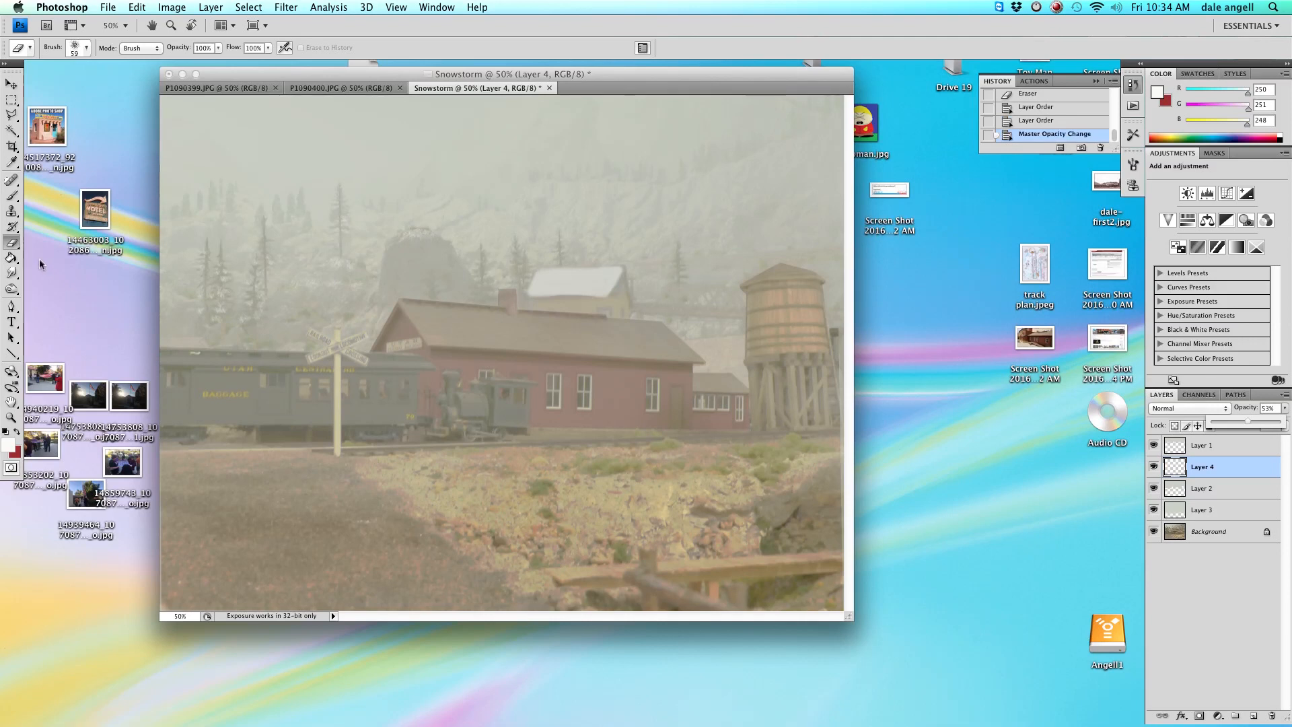
# Stamp more snow onto the upper-left trees with the 26 px scattered brush.
pyautogui.click(11, 196)
pyautogui.rightClick(277, 210)
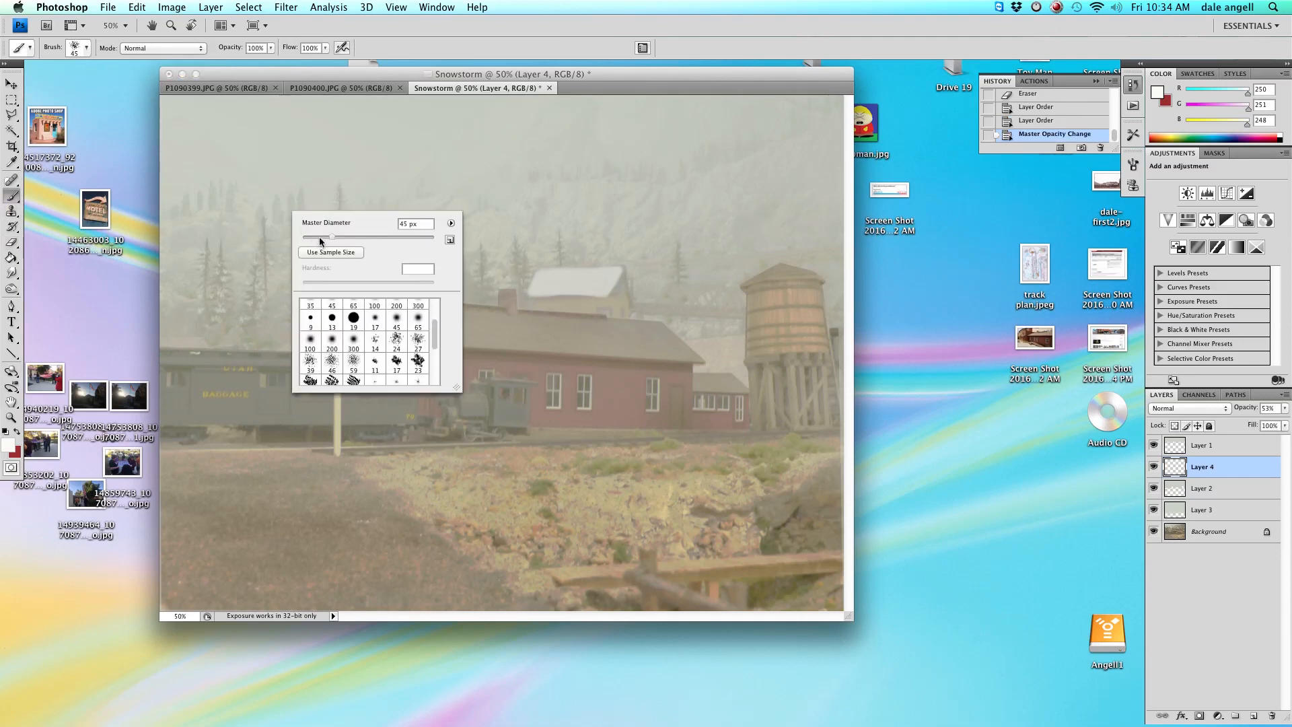
pyautogui.click(277, 210)
pyautogui.click(218, 209)
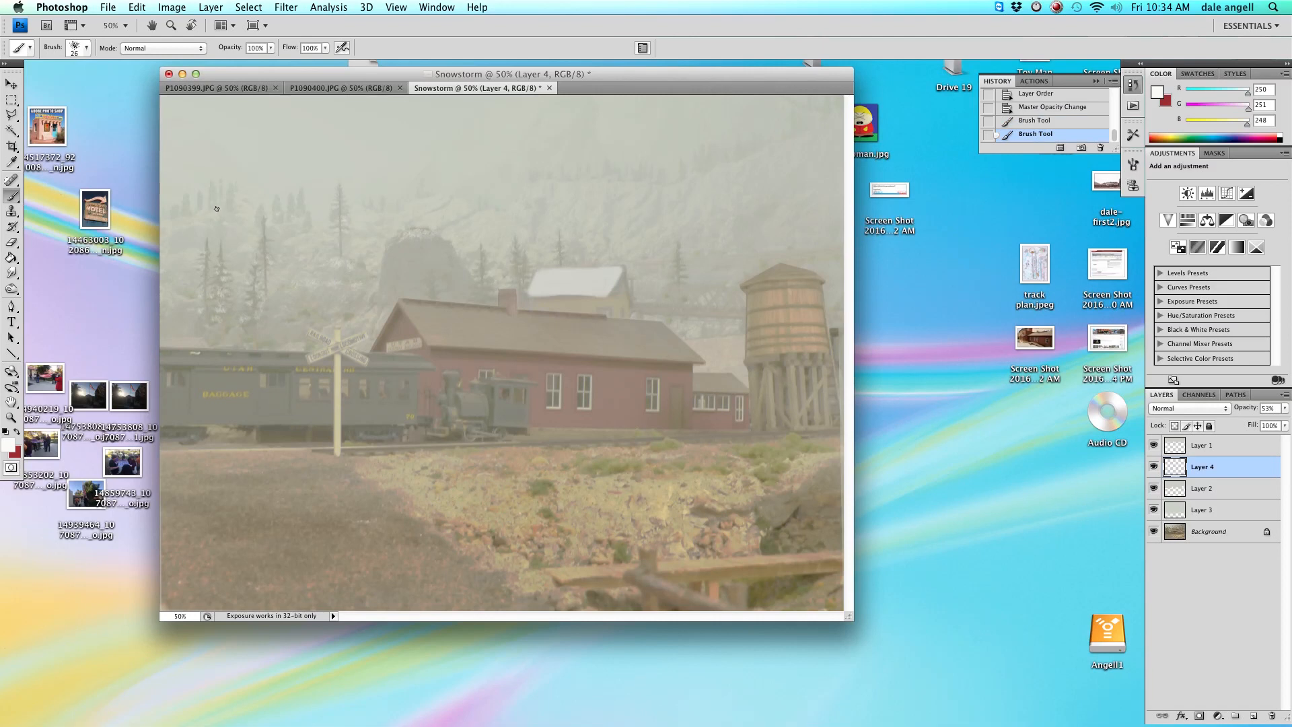
pyautogui.click(218, 214)
pyautogui.click(305, 207)
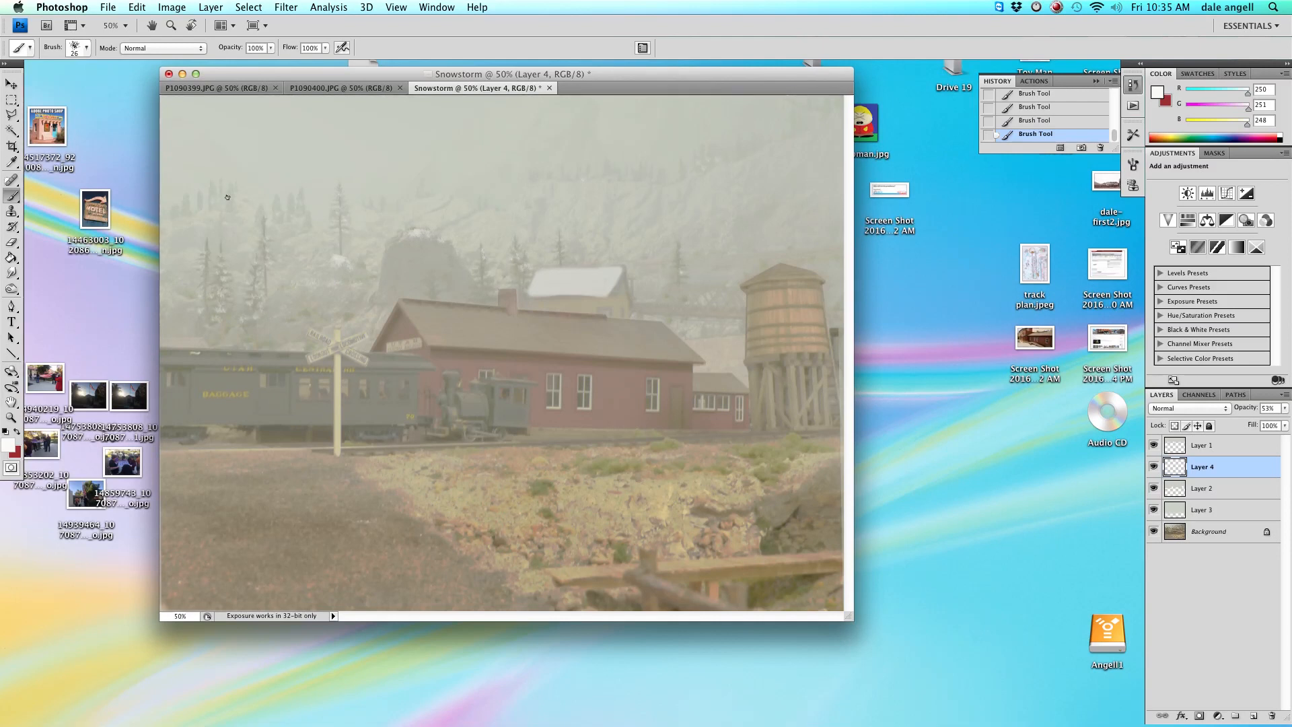
# Erase snow strokes on the upper-left trees and on the hillside above the buildings.
pyautogui.click(11, 242)
pyautogui.moveTo(700, 193)
pyautogui.mouseDown()
pyautogui.moveTo(721, 172)
pyautogui.moveTo(702, 166)
pyautogui.mouseUp()
pyautogui.moveTo(229, 217); pyautogui.dragTo(291, 222)
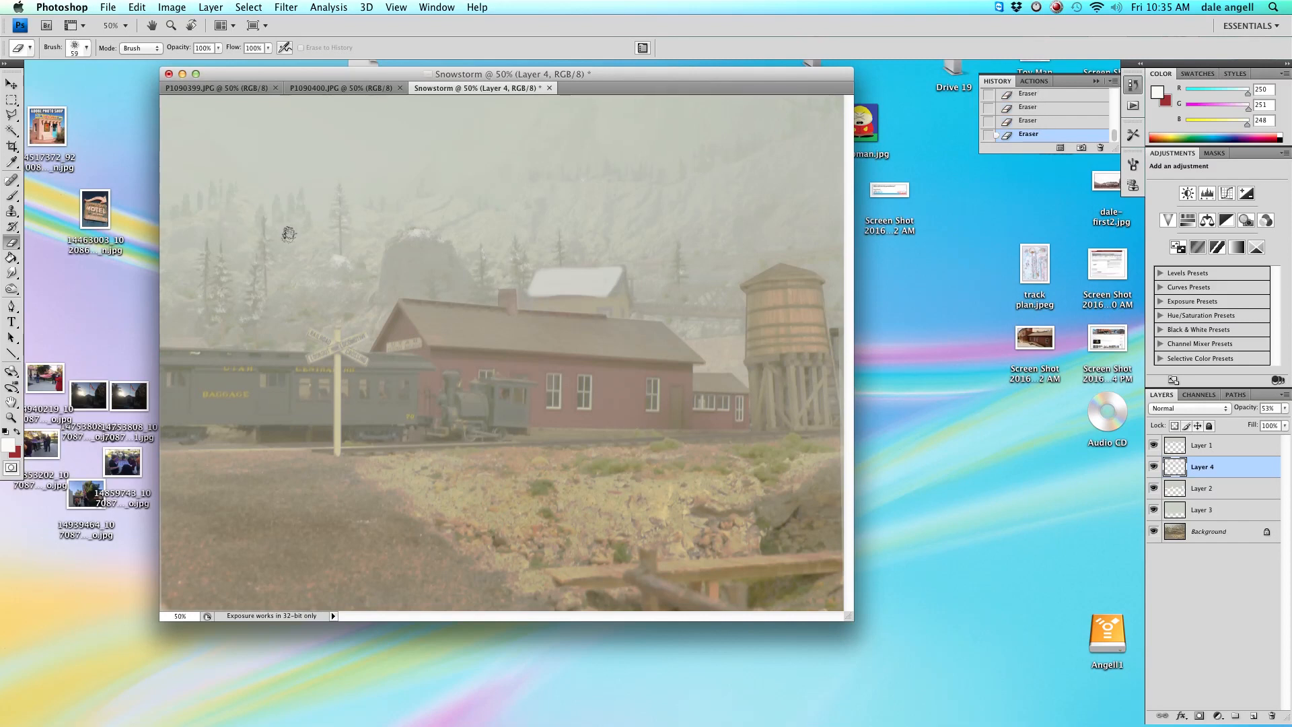
# Stamp snow onto the trees near the rock and erase a small patch beside the distant building.
pyautogui.click(12, 195)
pyautogui.click(330, 265)
pyautogui.click(334, 261)
pyautogui.click(344, 262)
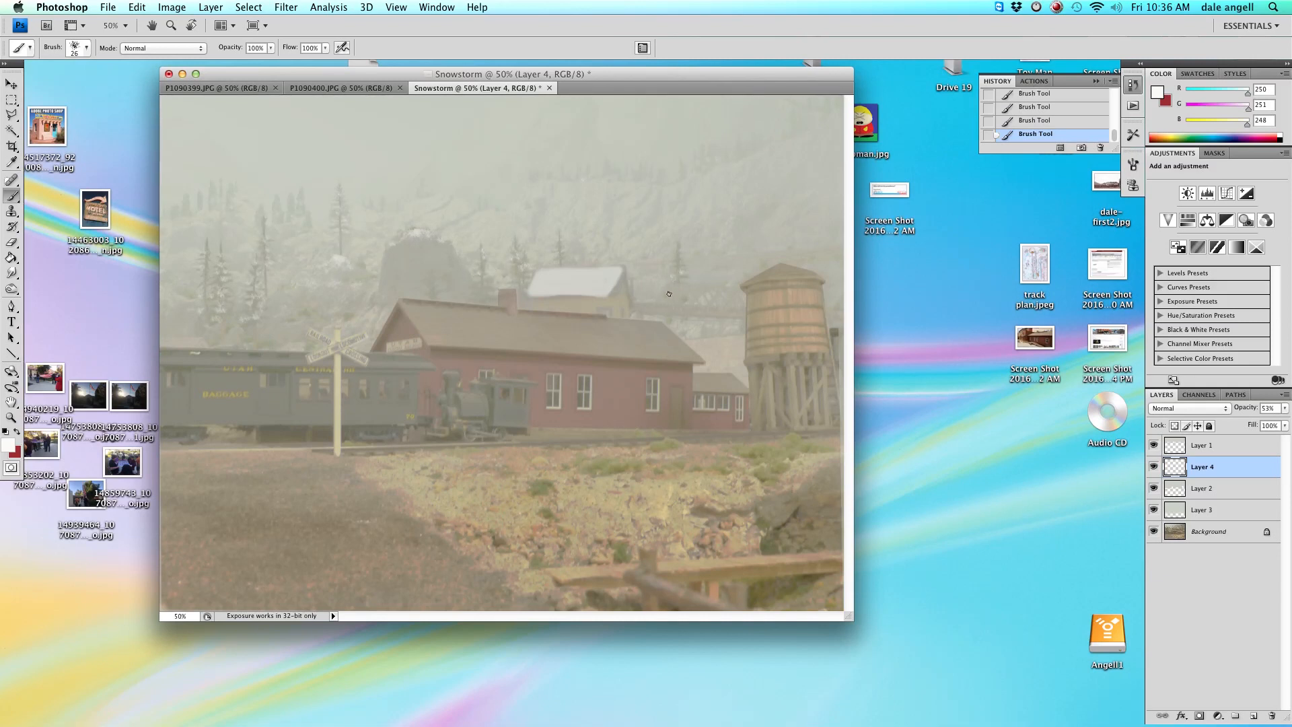
pyautogui.click(12, 242)
pyautogui.moveTo(671, 289); pyautogui.dragTo(670, 295)
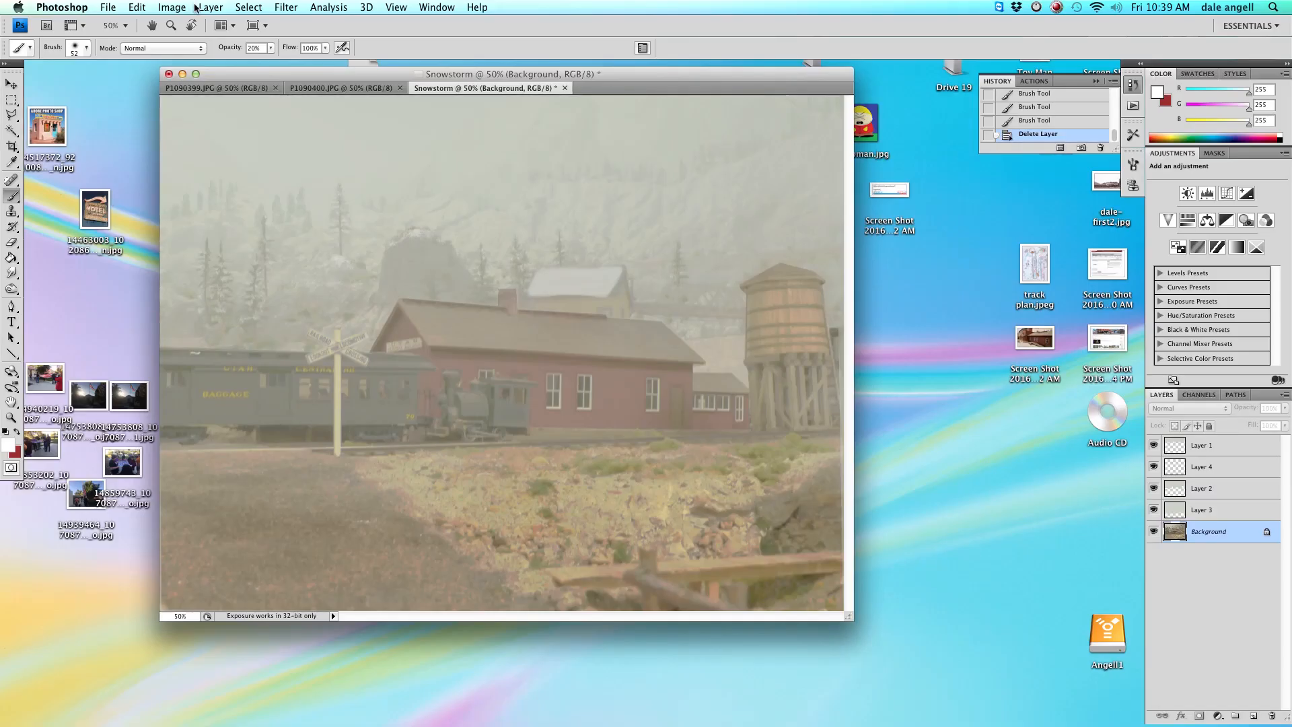
# Create a new layer named Layer 5 above the Background.
pyautogui.click(195, 6)
pyautogui.moveTo(215, 20)
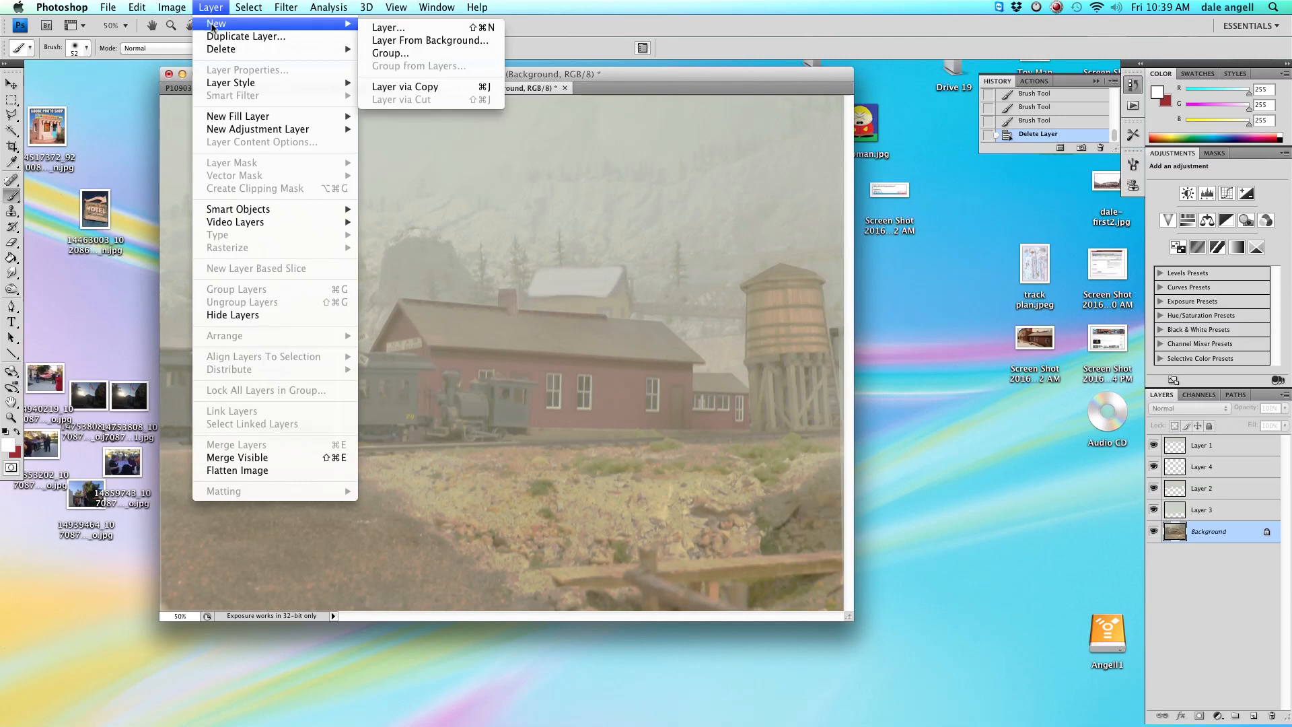
pyautogui.click(391, 41)
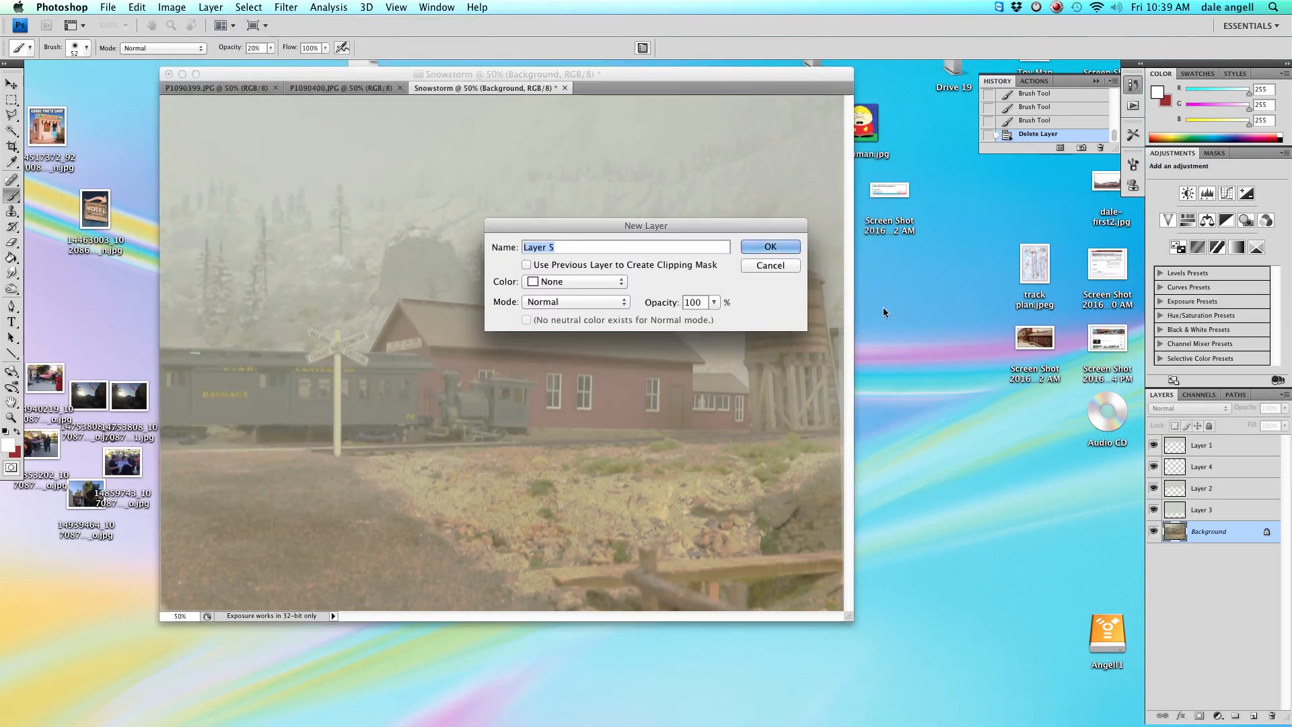
pyautogui.click(777, 247)
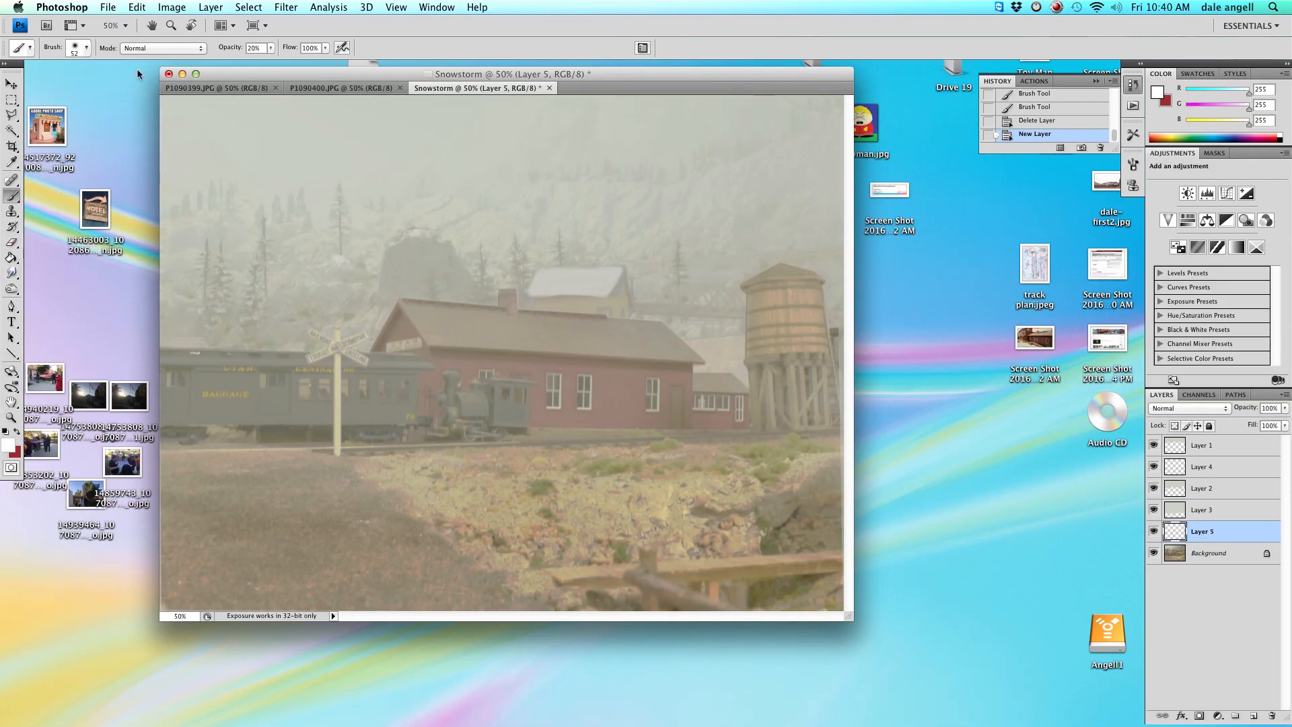
# Paint snow across the depot roof with a soft brush at 100% opacity on Layer 5.
pyautogui.click(74, 49)
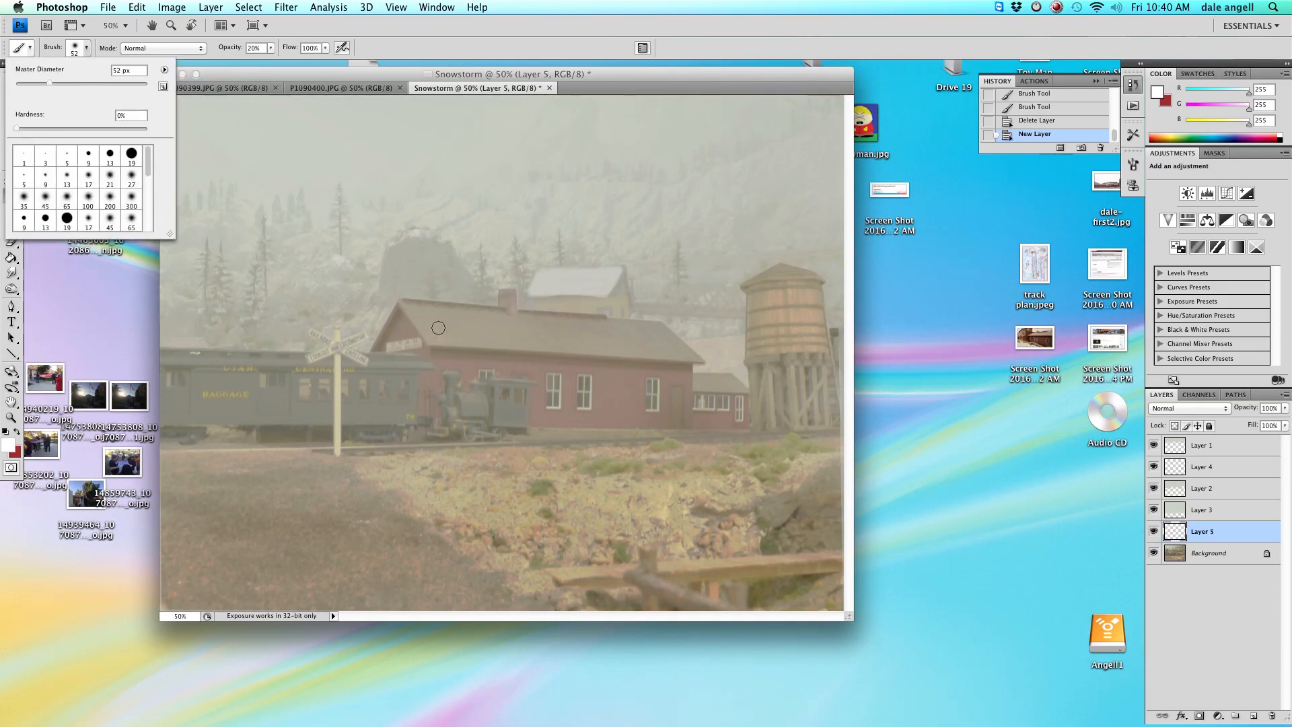
pyautogui.click(410, 309)
pyautogui.press('0')
pyautogui.moveTo(407, 311)
pyautogui.mouseDown()
pyautogui.moveTo(648, 331)
pyautogui.moveTo(422, 312)
pyautogui.moveTo(423, 324)
pyautogui.moveTo(411, 312)
pyautogui.moveTo(429, 339)
pyautogui.moveTo(461, 344)
pyautogui.moveTo(522, 348)
pyautogui.moveTo(434, 323)
pyautogui.moveTo(564, 340)
pyautogui.moveTo(490, 335)
pyautogui.moveTo(549, 348)
pyautogui.moveTo(526, 347)
pyautogui.moveTo(684, 352)
pyautogui.moveTo(660, 336)
pyautogui.moveTo(636, 341)
pyautogui.moveTo(655, 330)
pyautogui.moveTo(589, 336)
pyautogui.moveTo(641, 340)
pyautogui.moveTo(603, 347)
pyautogui.moveTo(632, 351)
pyautogui.moveTo(654, 349)
pyautogui.moveTo(424, 314)
pyautogui.mouseUp()
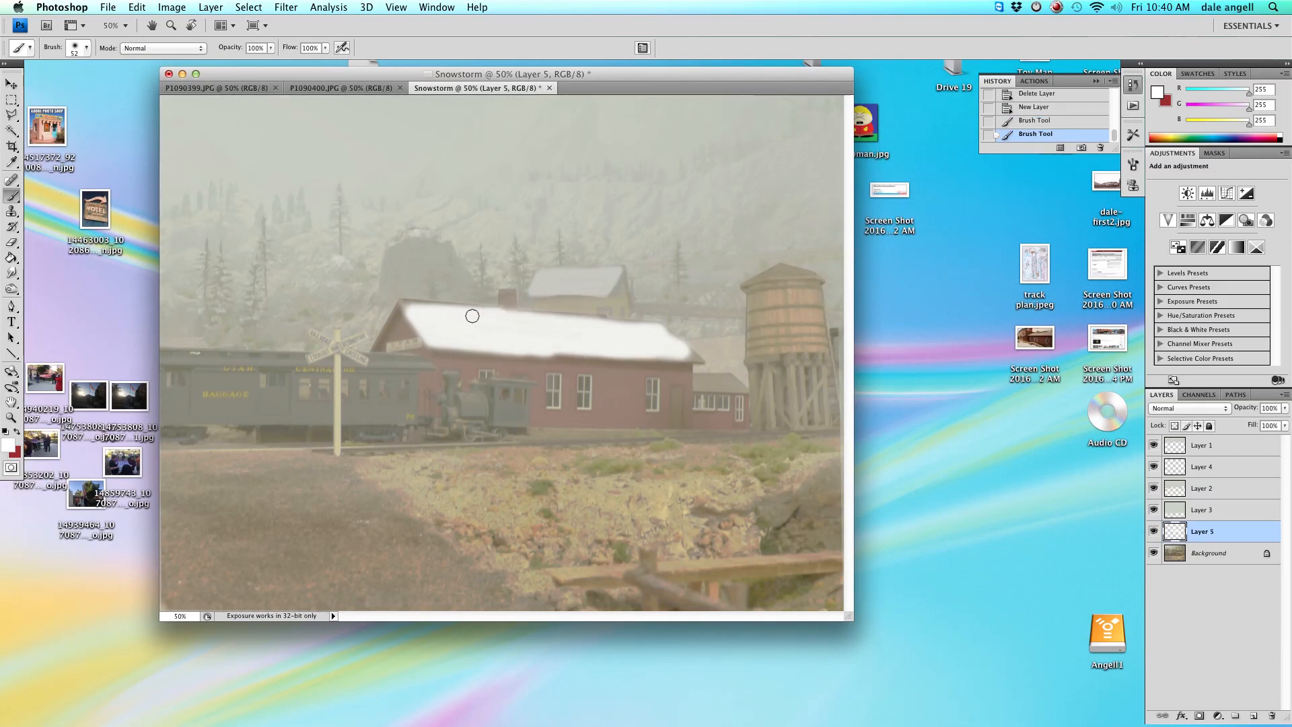
pyautogui.moveTo(416, 308); pyautogui.dragTo(633, 327)
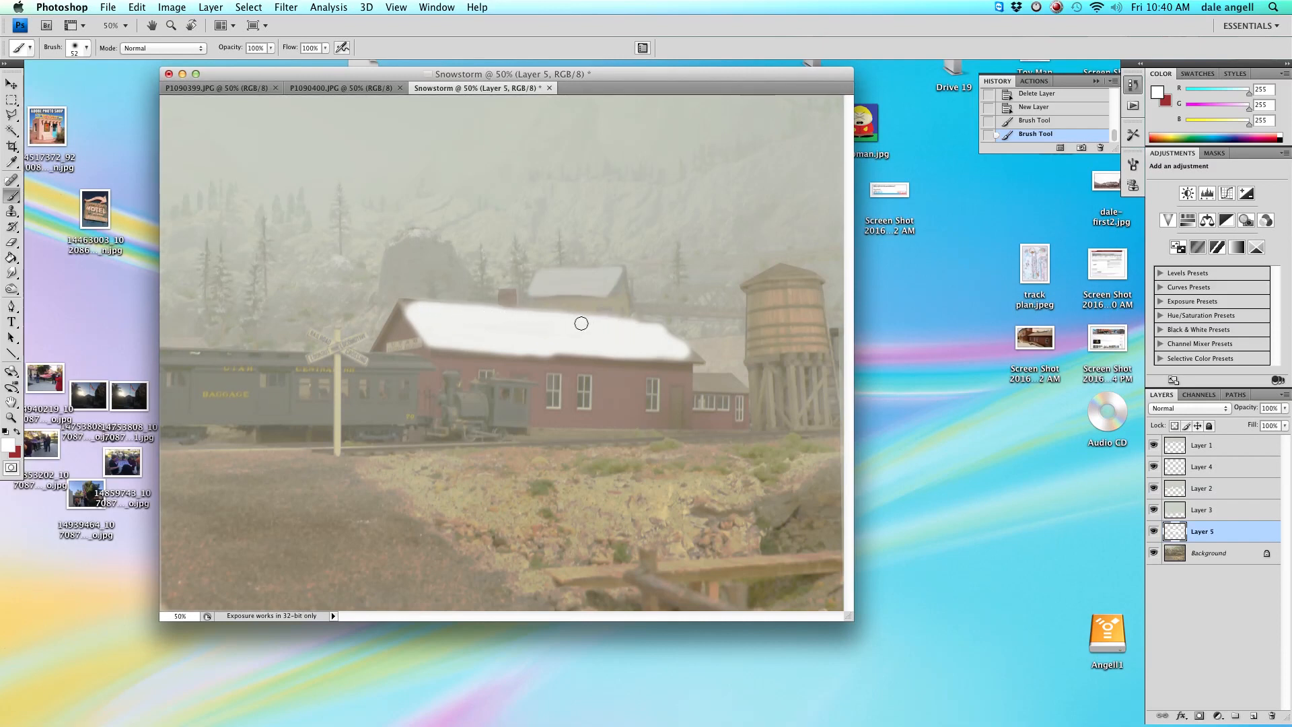
pyautogui.click(416, 313)
pyautogui.click(629, 364)
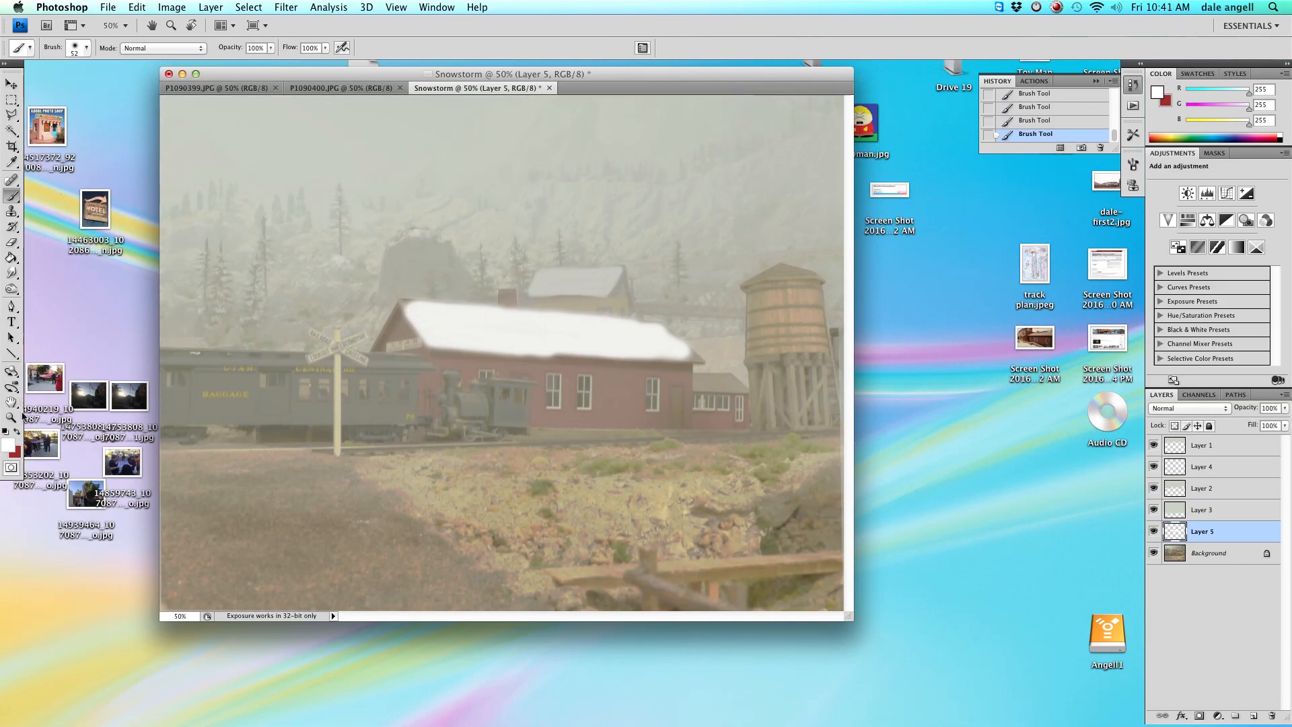
# Pick a light grey foreground color, paint a stroke across the depot roof at 48% opacity, and undo it.
pyautogui.click(10, 444)
pyautogui.click(175, 157)
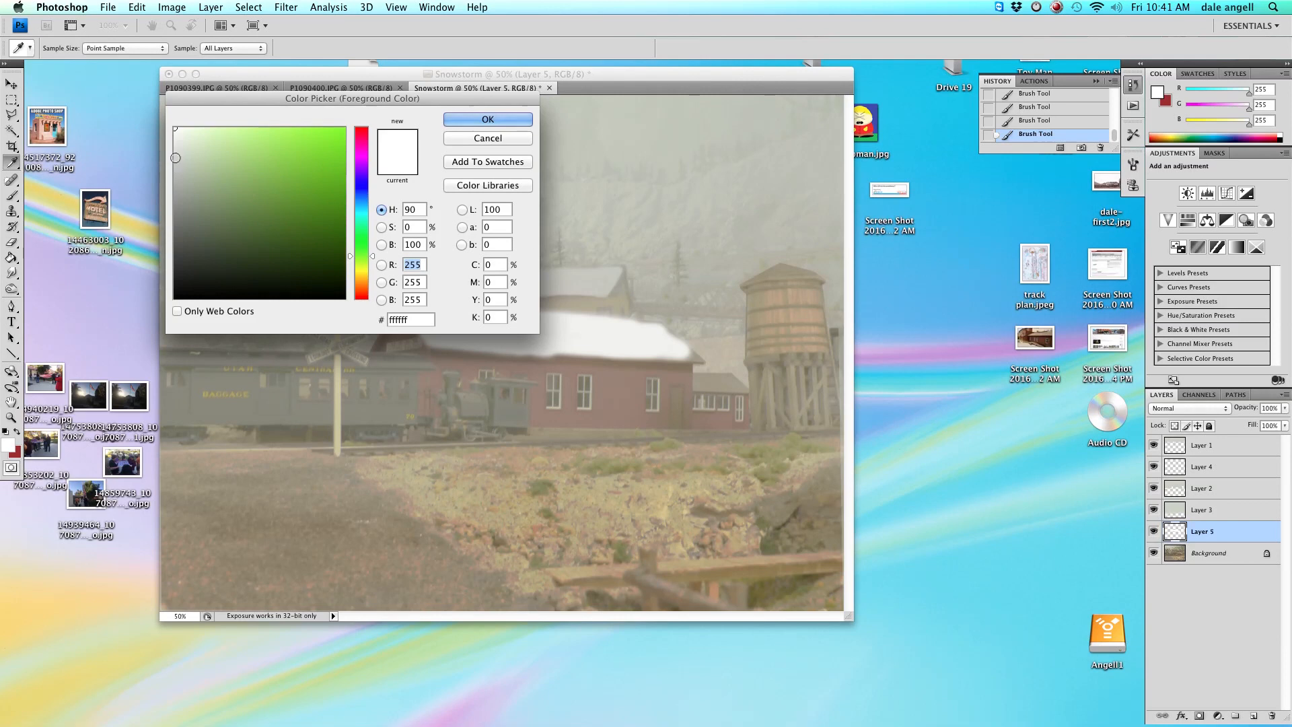
pyautogui.click(471, 120)
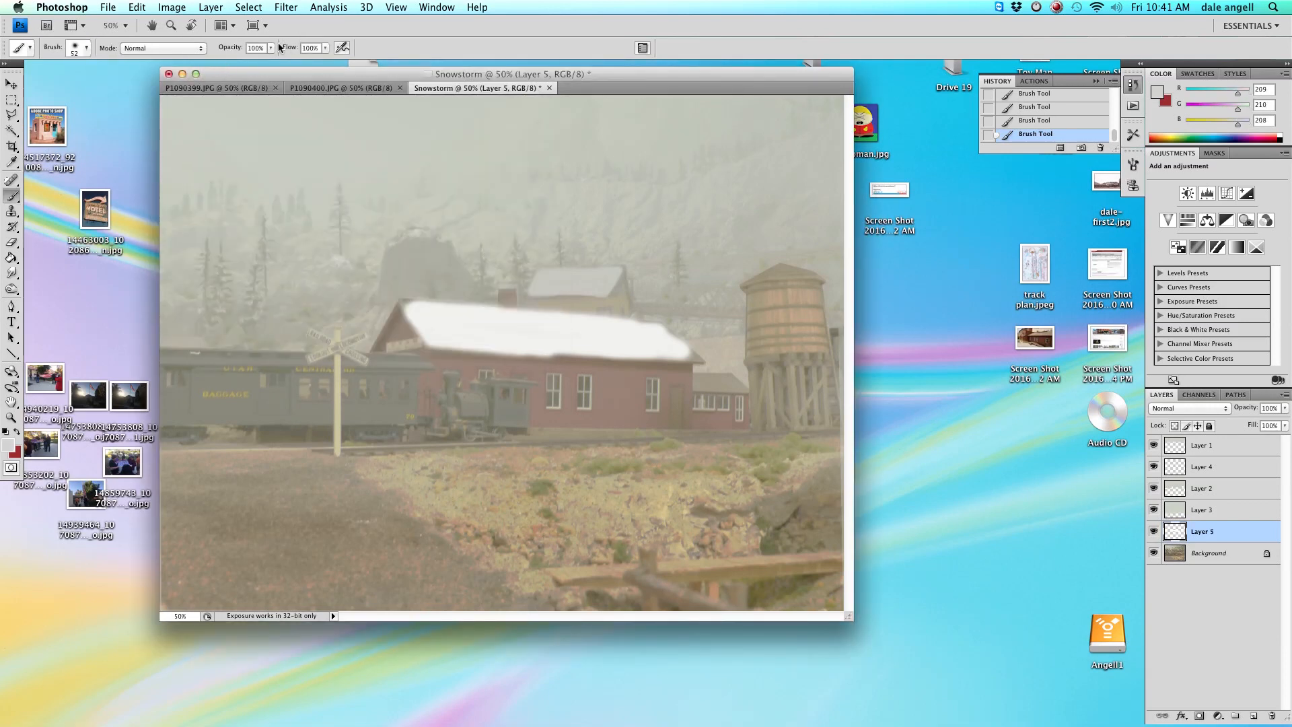
pyautogui.click(272, 48)
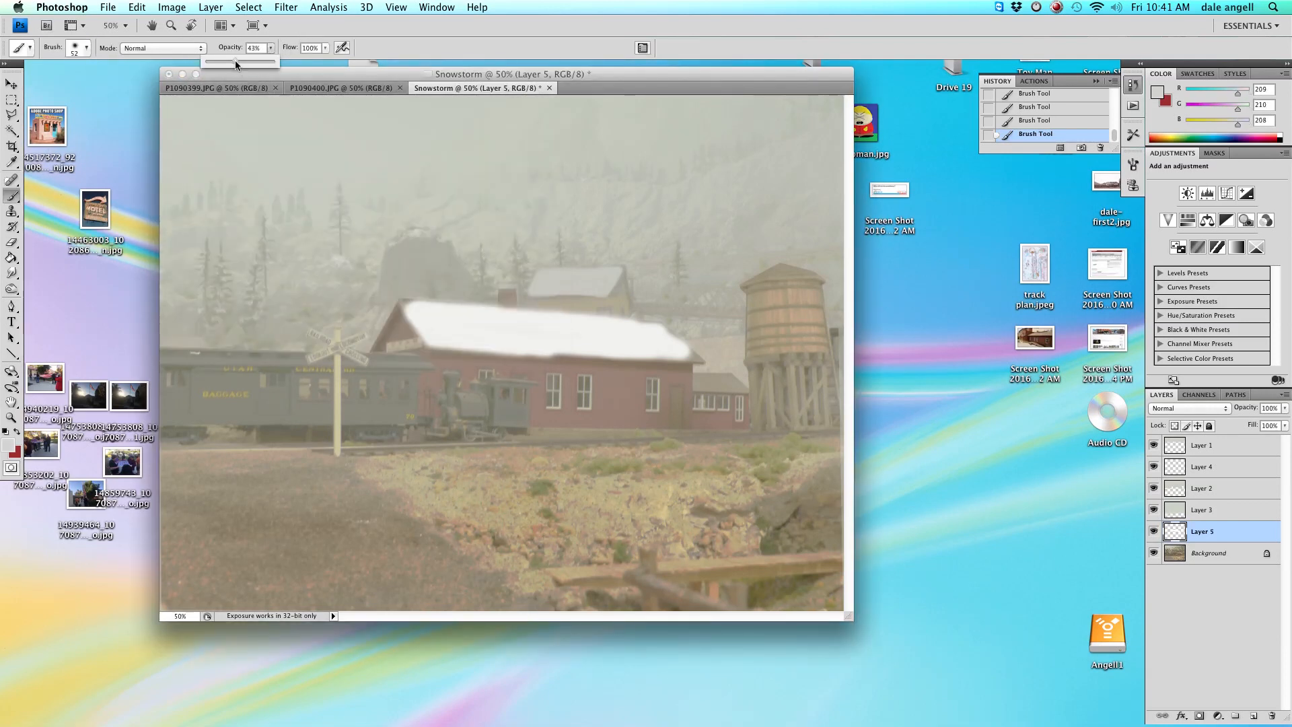
pyautogui.click(441, 328)
pyautogui.moveTo(439, 328)
pyautogui.mouseDown()
pyautogui.moveTo(528, 323)
pyautogui.moveTo(438, 315)
pyautogui.moveTo(442, 333)
pyautogui.moveTo(559, 342)
pyautogui.moveTo(562, 329)
pyautogui.mouseUp()
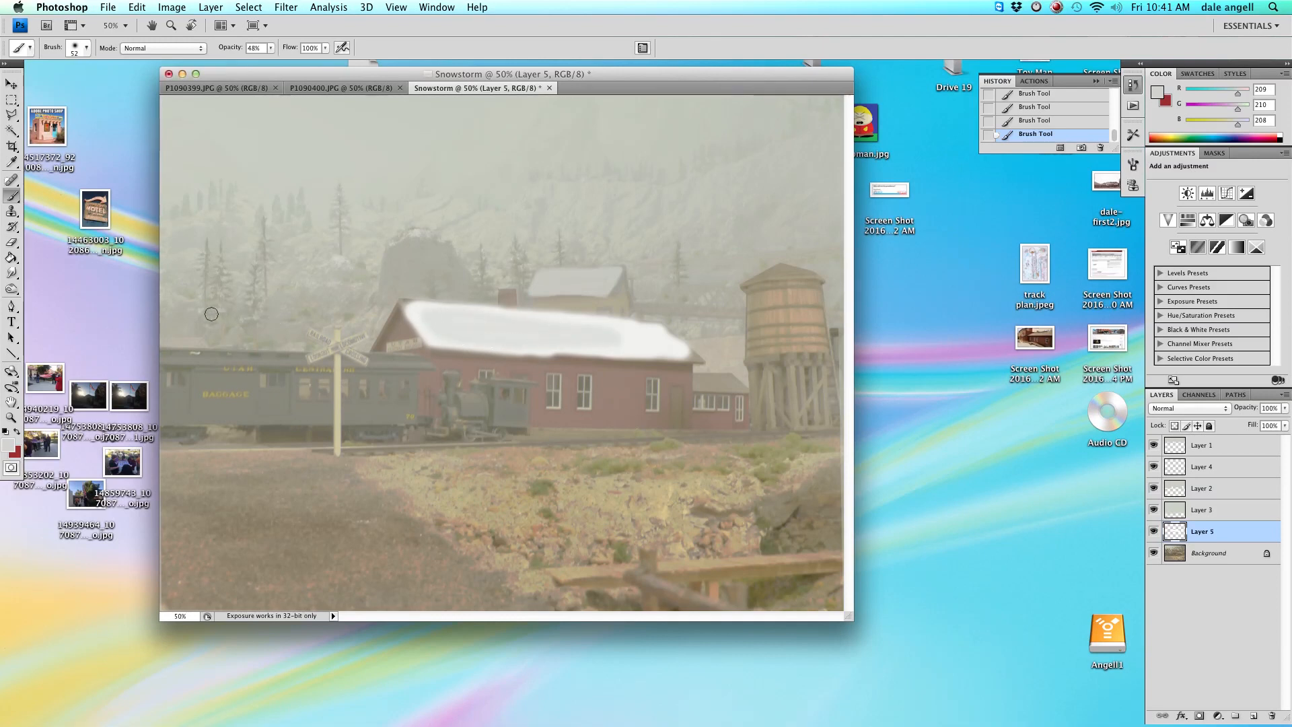
pyautogui.press('super+z')
# Dab the left end of the depot roof with a 98 px soft brush at 20% opacity.
pyautogui.rightClick(353, 357)
pyautogui.click(482, 383)
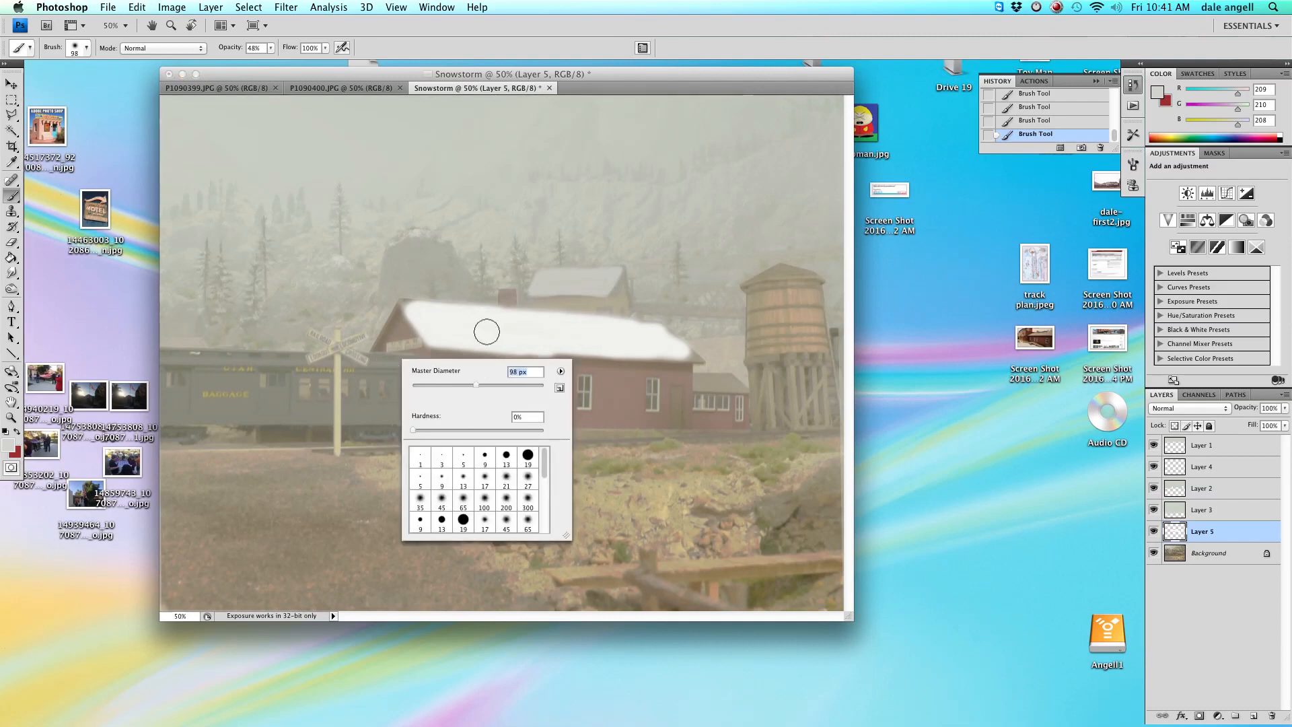
pyautogui.click(269, 50)
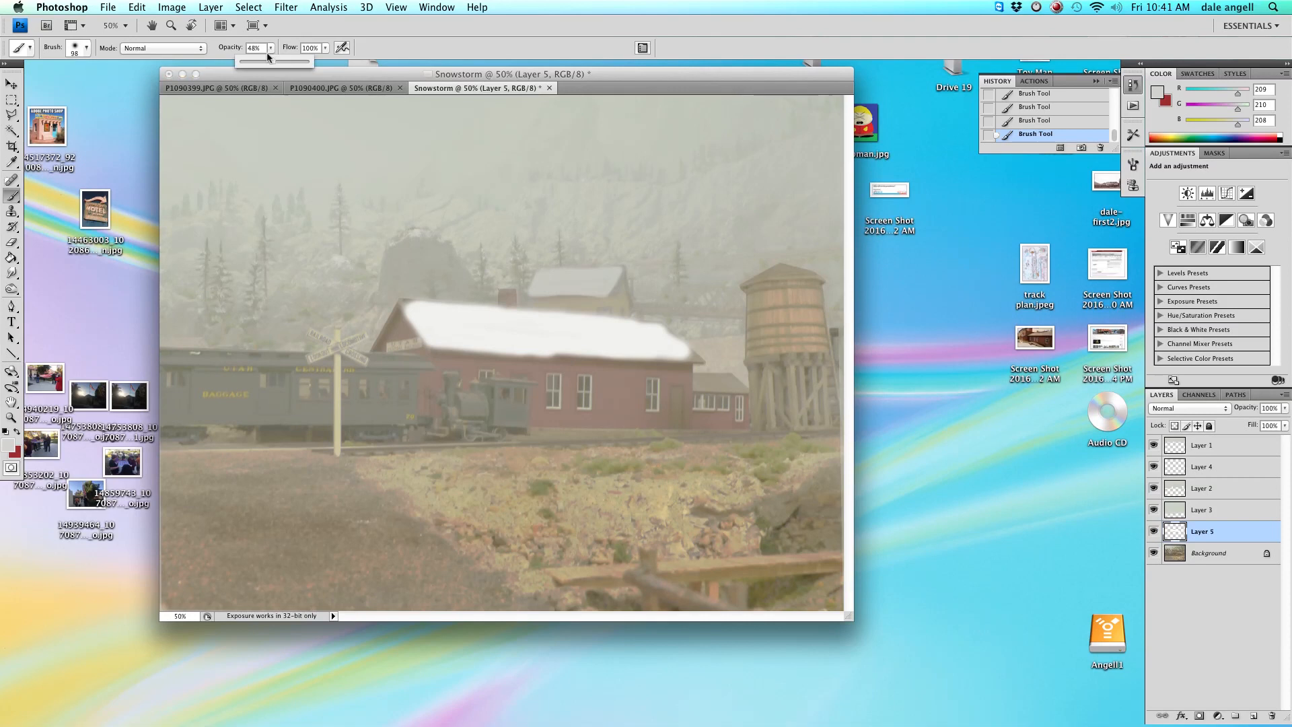
pyautogui.moveTo(258, 63); pyautogui.dragTo(253, 63)
pyautogui.click(437, 326)
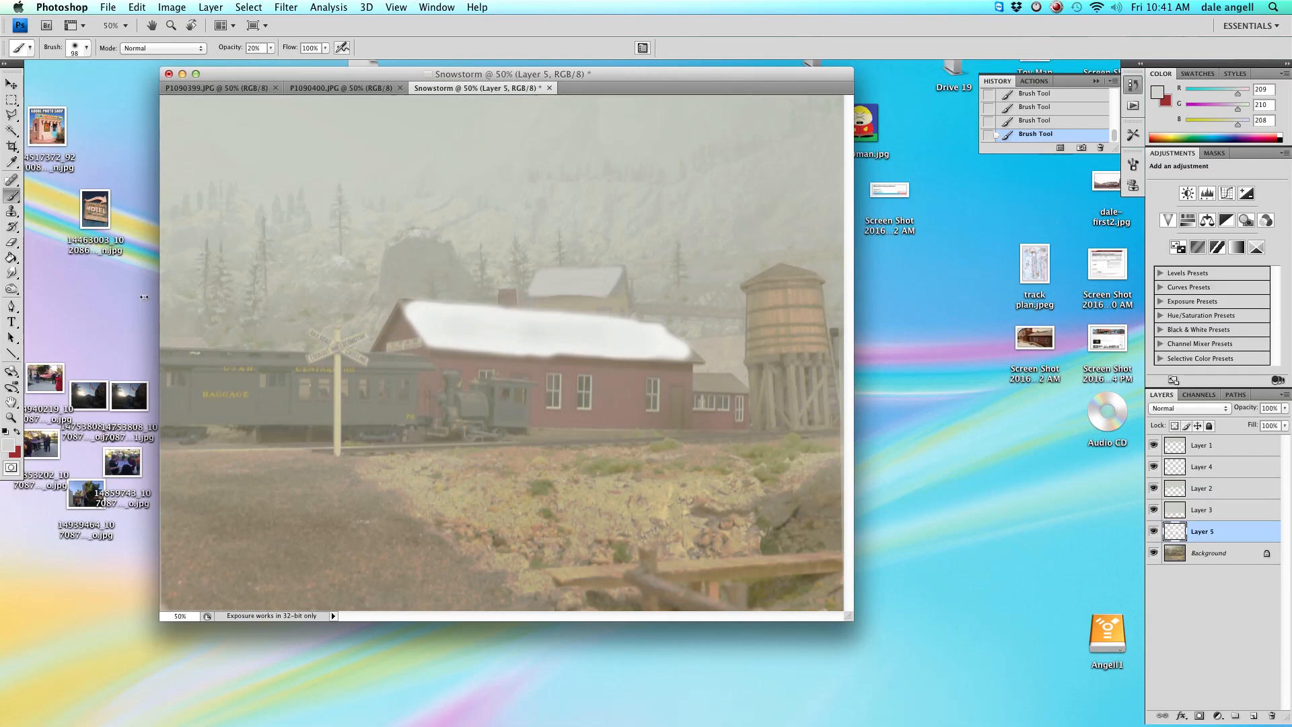
# Set the foreground color to near-white fcfff9 and paint snow on the water tower top with a 17 px brush at 100% opacity.
pyautogui.click(8, 445)
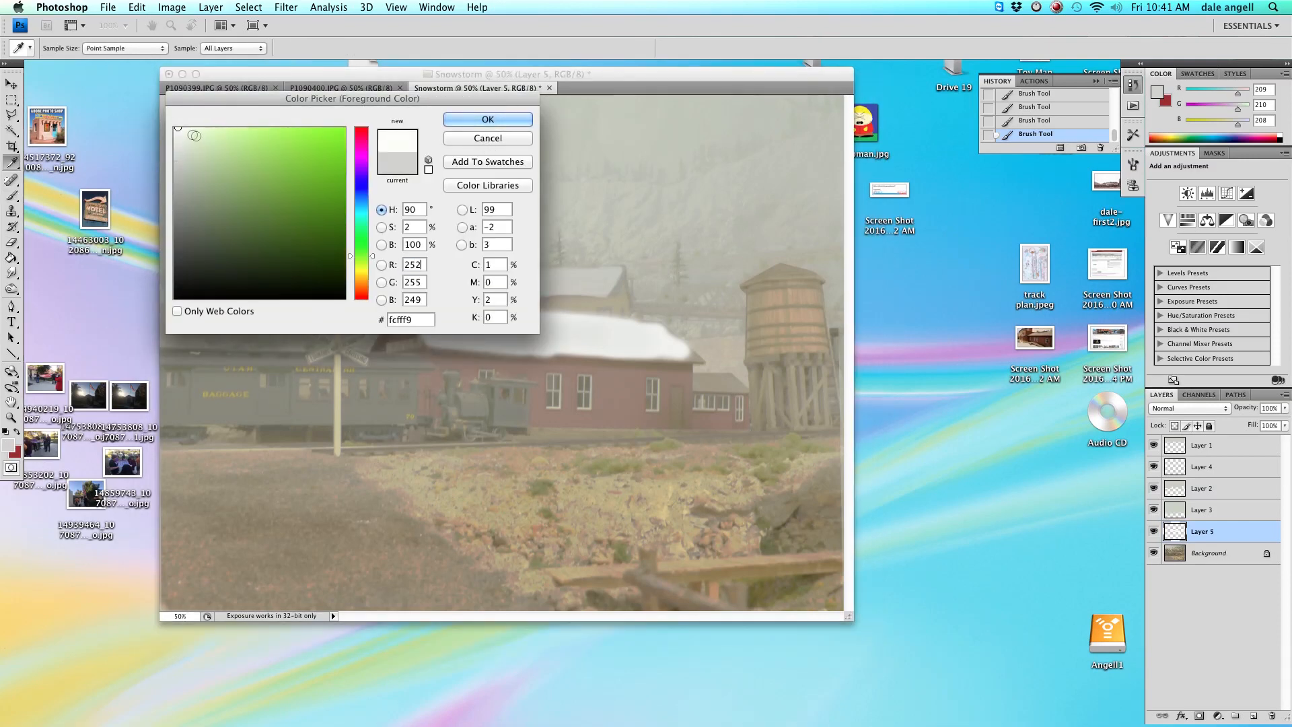
pyautogui.click(481, 121)
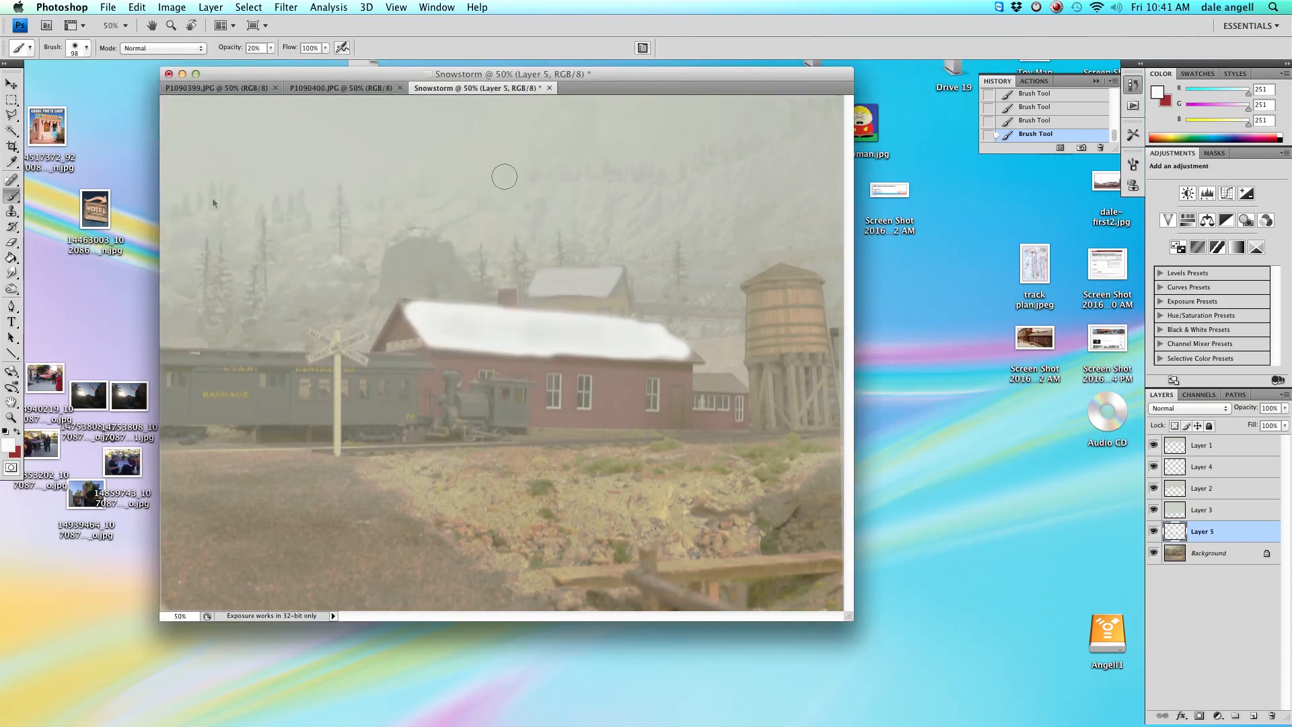
pyautogui.click(270, 48)
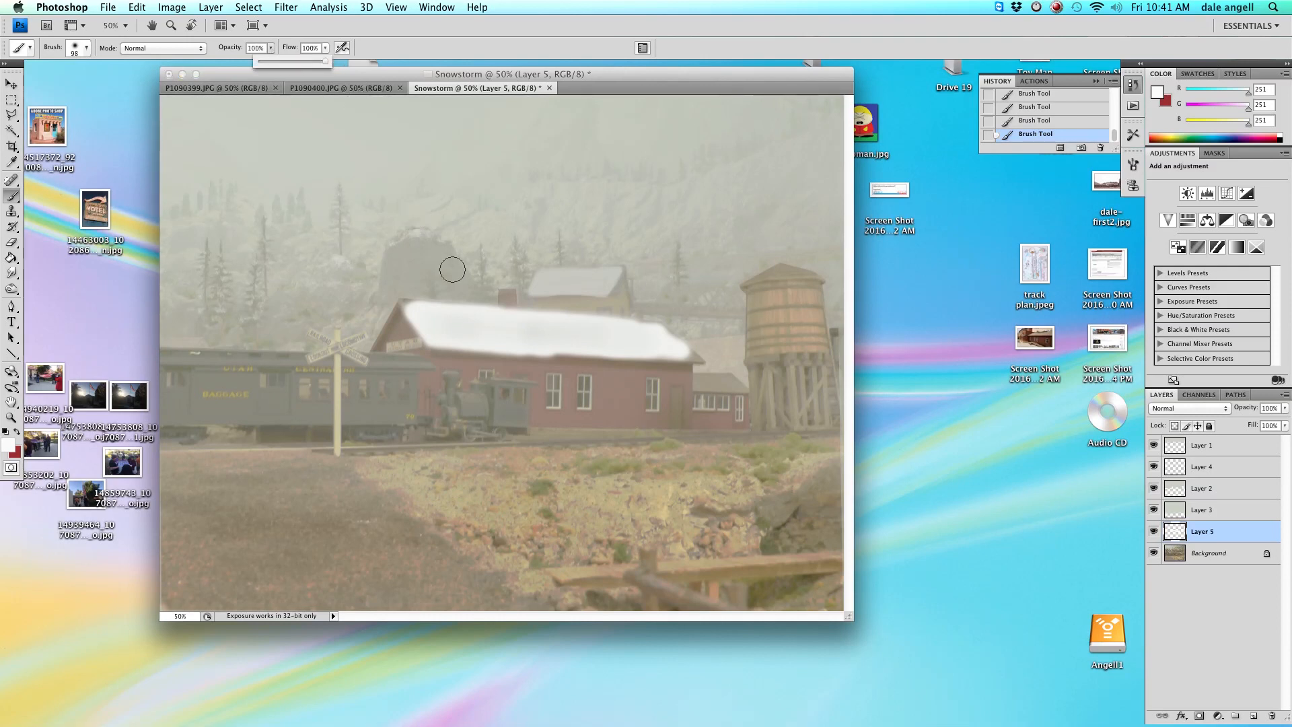
pyautogui.rightClick(587, 343)
pyautogui.click(607, 361)
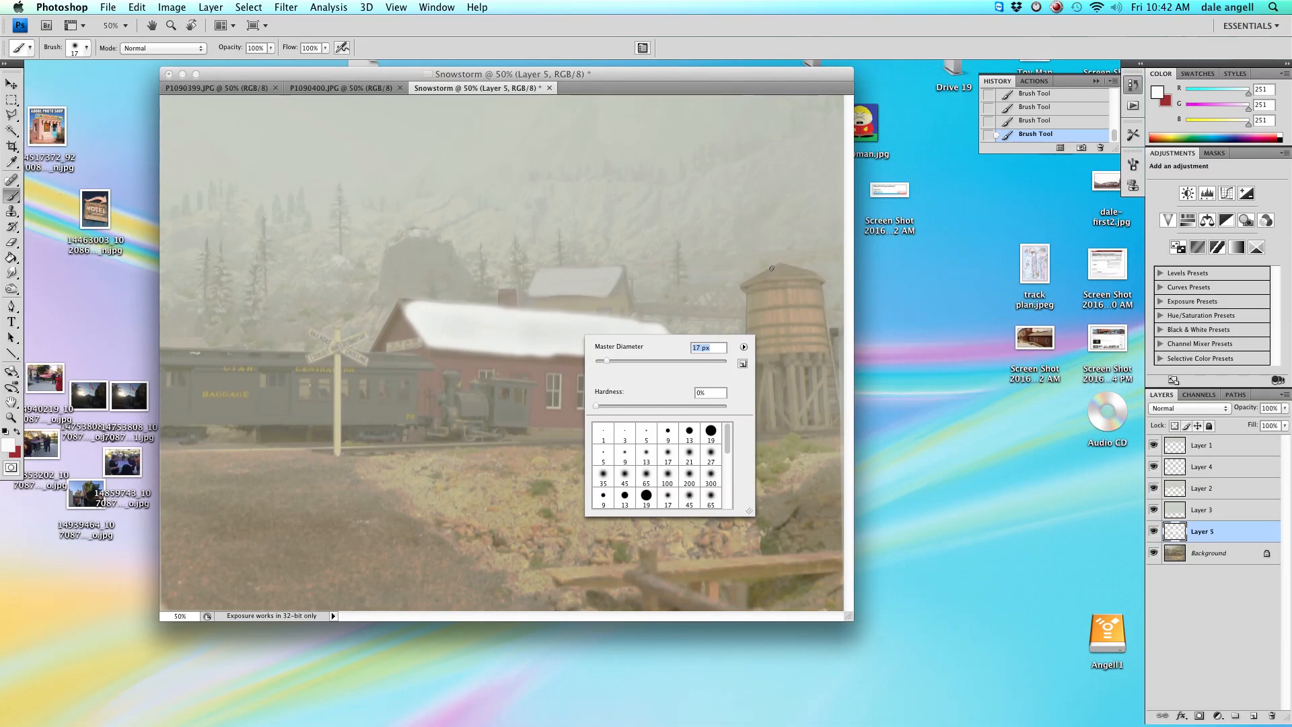
pyautogui.moveTo(779, 267)
pyautogui.mouseDown()
pyautogui.moveTo(757, 277)
pyautogui.moveTo(800, 272)
pyautogui.mouseUp()
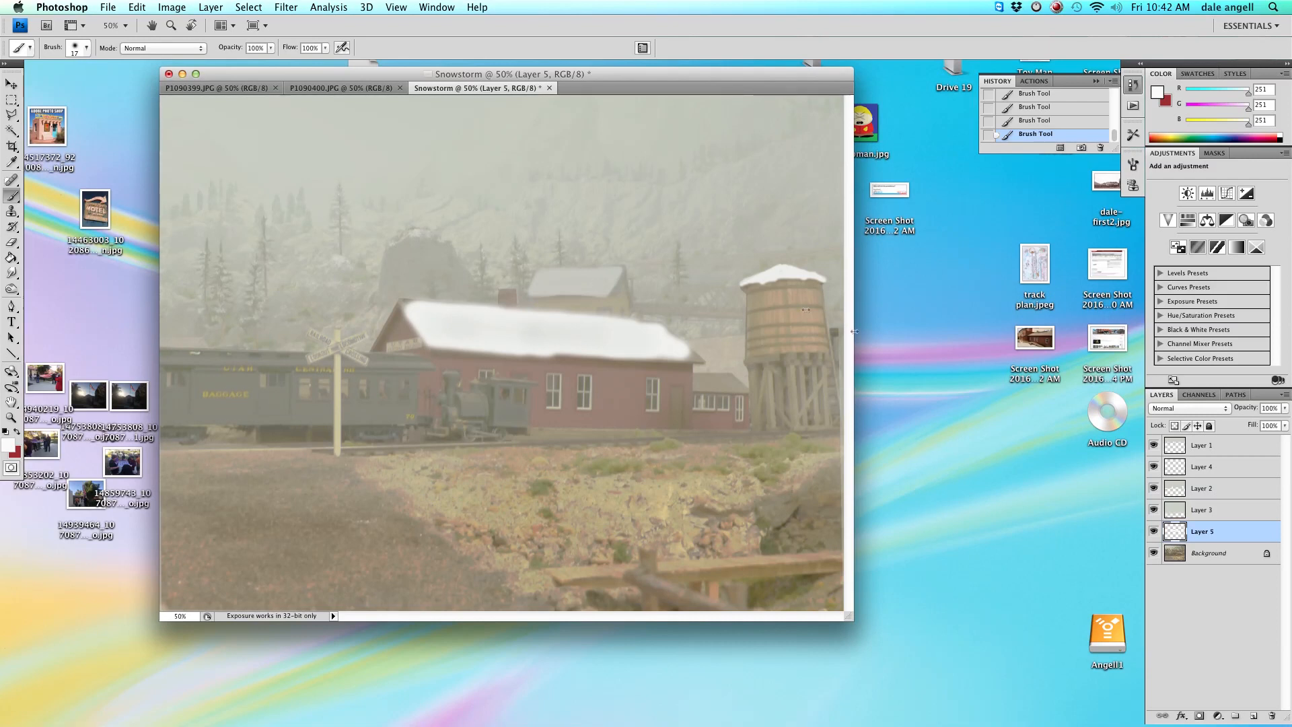
# Paint snow onto the small building roof right of the depot with a 24 px hard brush.
pyautogui.rightClick(695, 378)
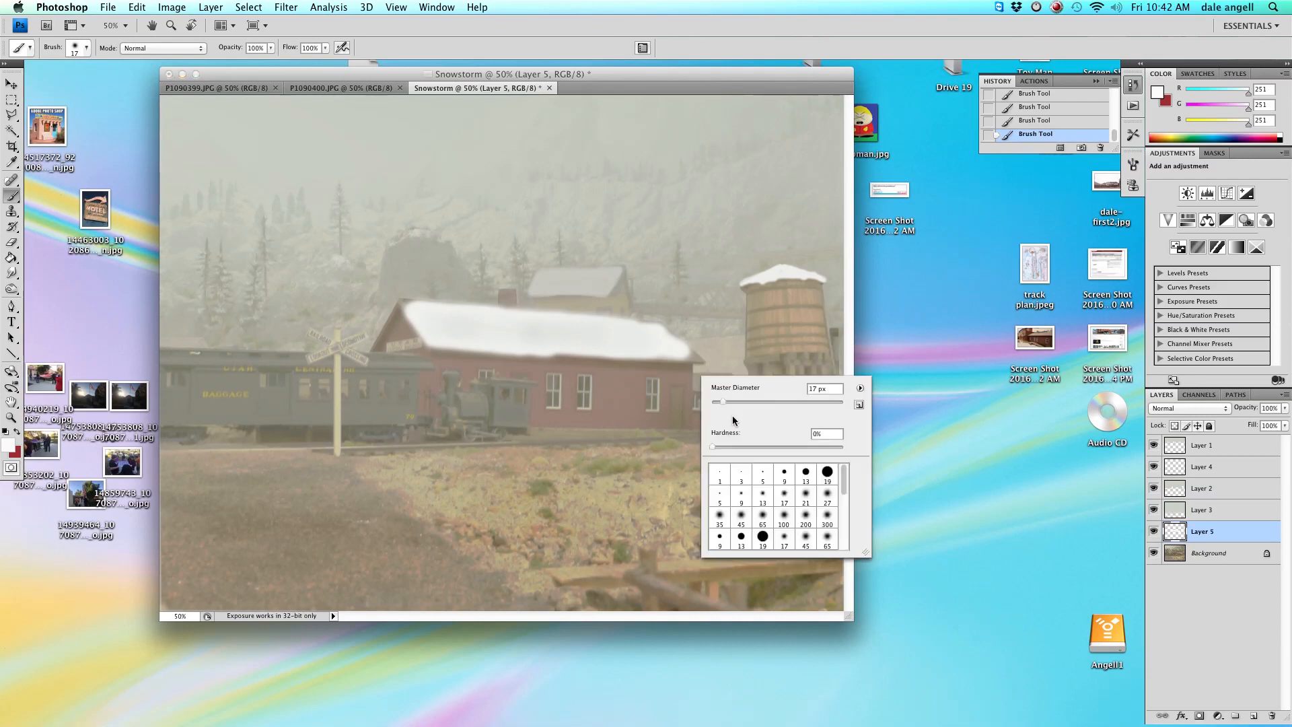
pyautogui.press('Return')
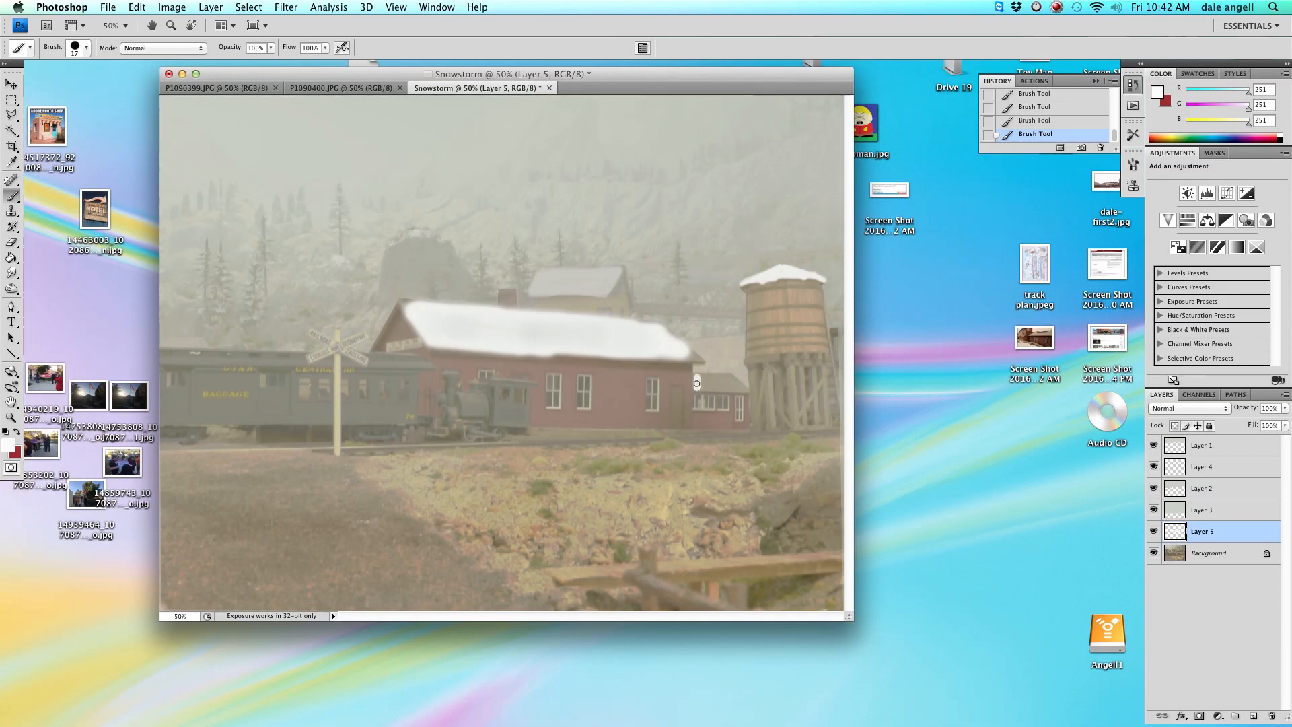
pyautogui.rightClick(697, 385)
pyautogui.press('Return')
pyautogui.rightClick(695, 380)
pyautogui.press('Return')
pyautogui.moveTo(729, 380)
pyautogui.mouseDown()
pyautogui.moveTo(739, 387)
pyautogui.moveTo(714, 385)
pyautogui.mouseUp()
pyautogui.rightClick(700, 382)
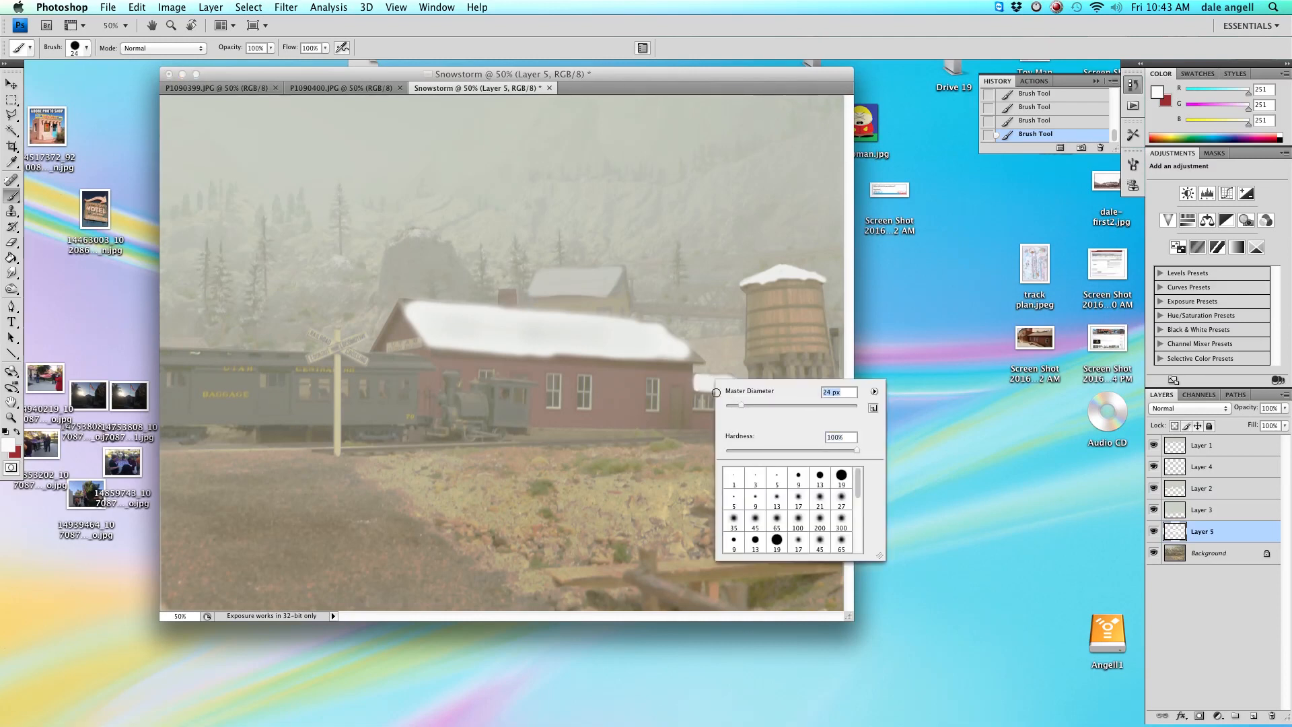
pyautogui.press('Return')
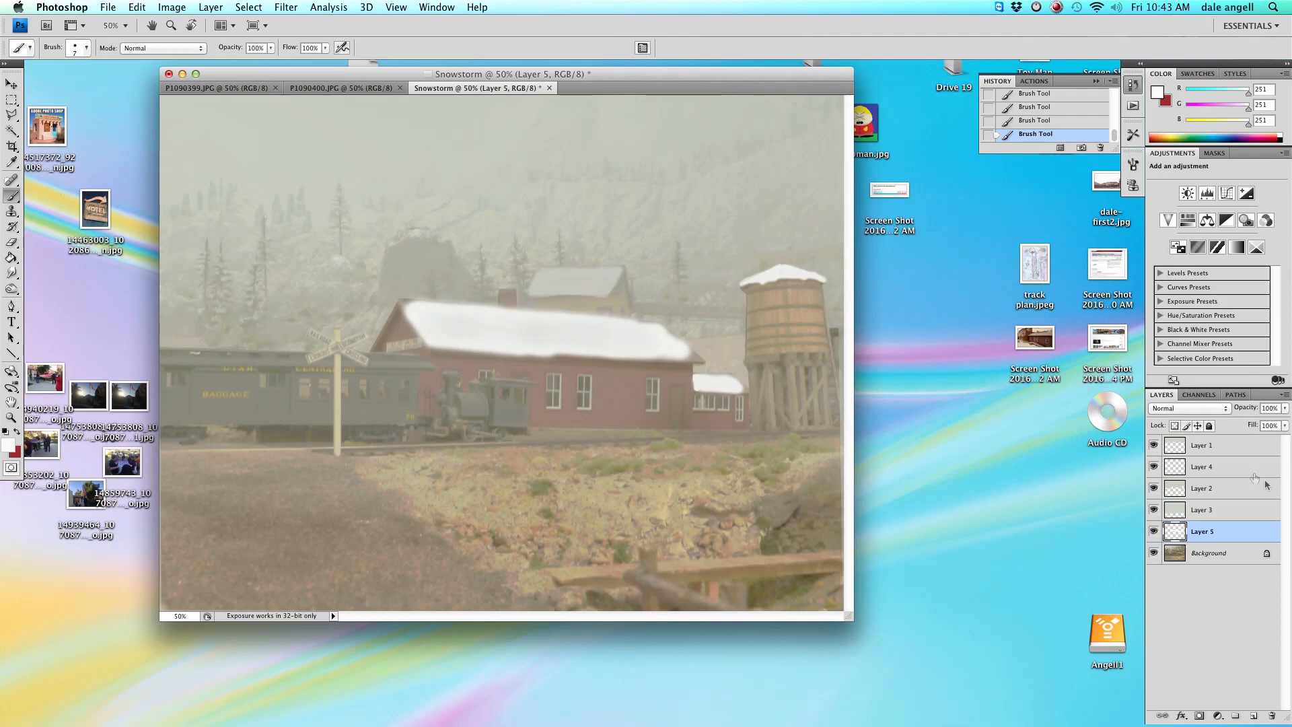
# Move Layer 5 above Layer 3 and set its opacity to 86%.
pyautogui.moveTo(1202, 519); pyautogui.dragTo(1208, 506)
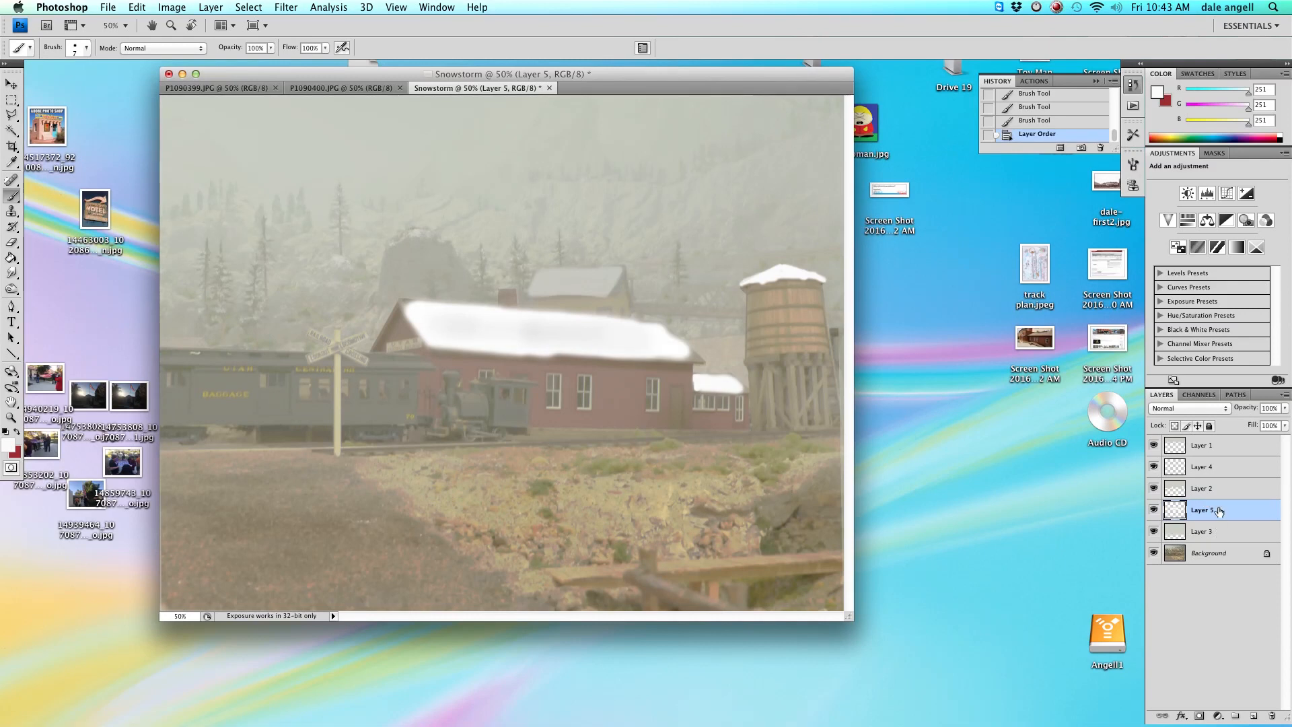
pyautogui.moveTo(1286, 412); pyautogui.dragTo(1268, 424)
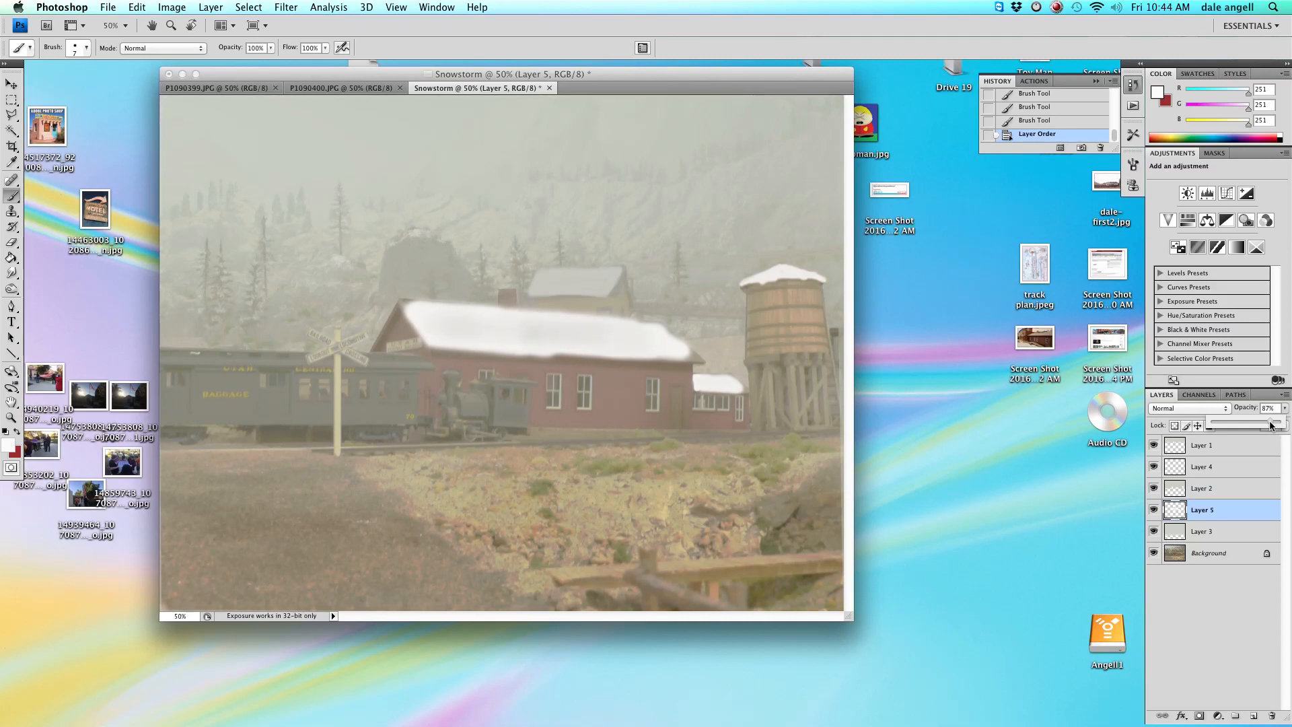
pyautogui.moveTo(1270, 424); pyautogui.dragTo(1276, 425)
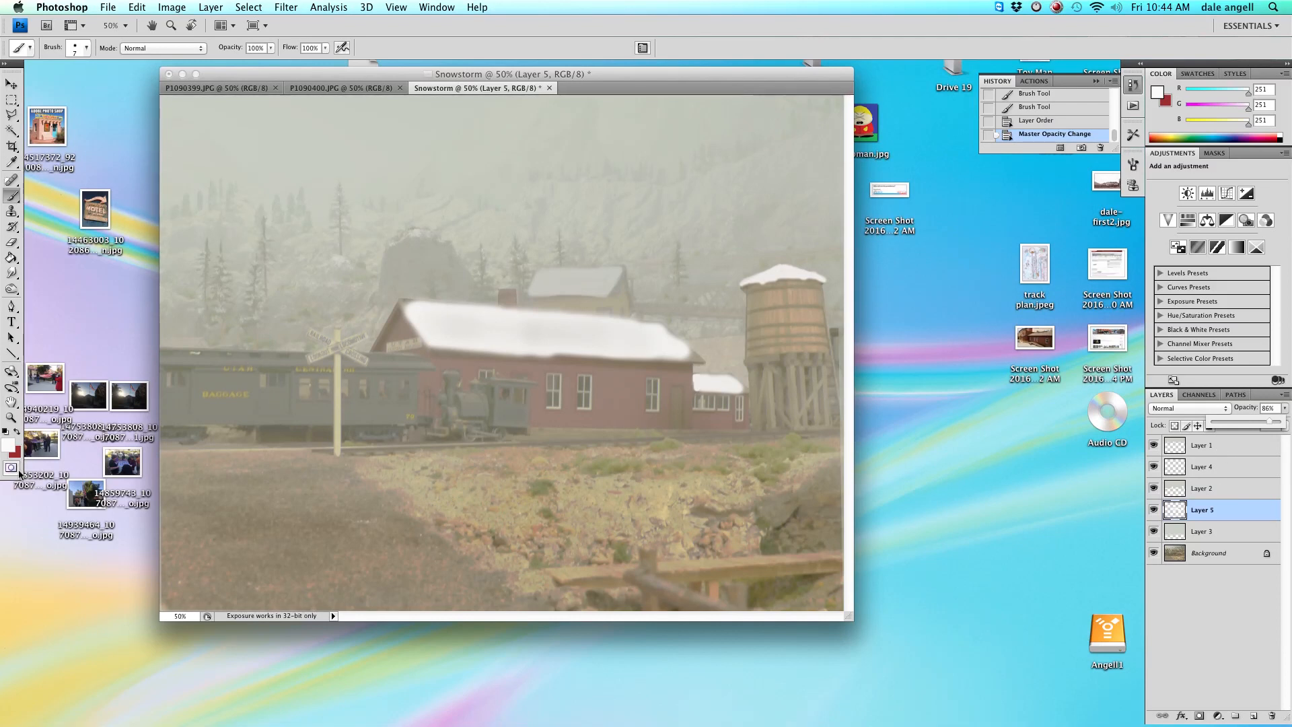
# Create a new layer, Layer 6, and send it down directly above the Background.
pyautogui.click(211, 7)
pyautogui.moveTo(222, 26)
pyautogui.click(398, 25)
pyautogui.press('Return')
pyautogui.press('super+shift+bracketleft')
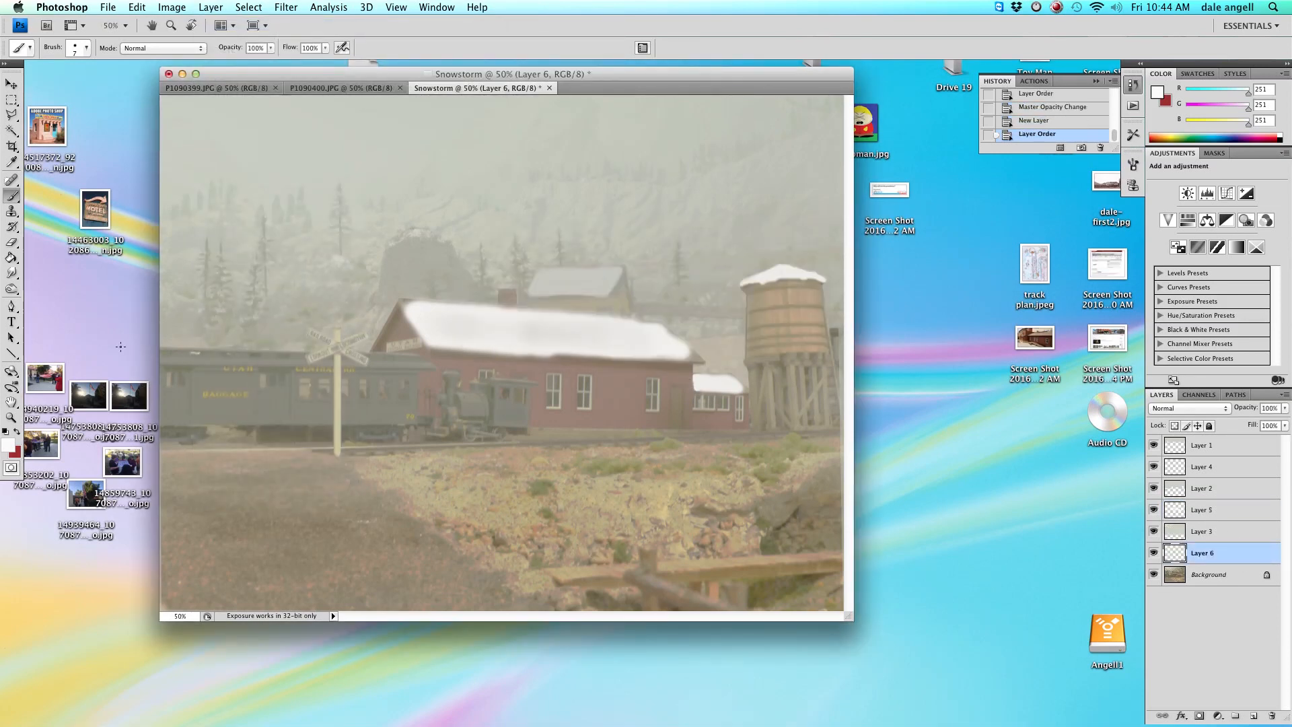
# Paint a snow line along the wooden fence rail in the lower right with a 44 px brush.
pyautogui.rightClick(544, 433)
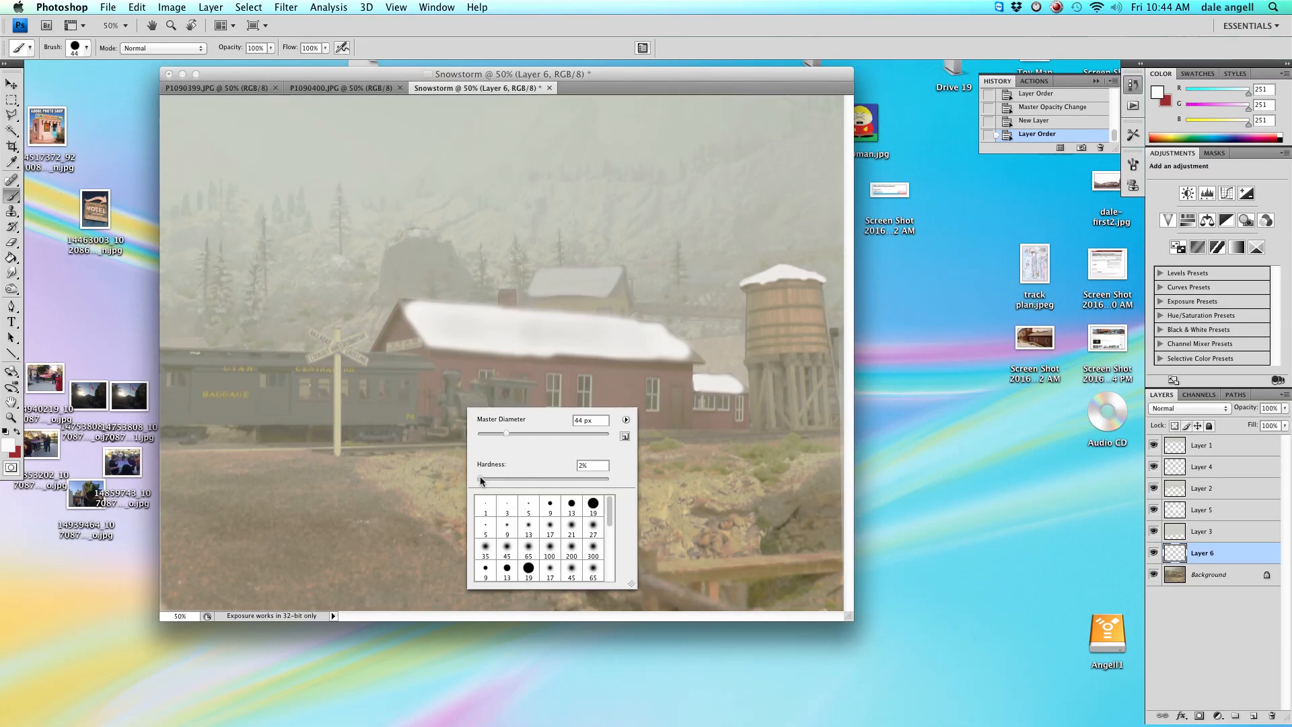
pyautogui.click(665, 568)
pyautogui.moveTo(699, 565)
pyautogui.mouseDown()
pyautogui.moveTo(835, 556)
pyautogui.moveTo(734, 559)
pyautogui.mouseUp()
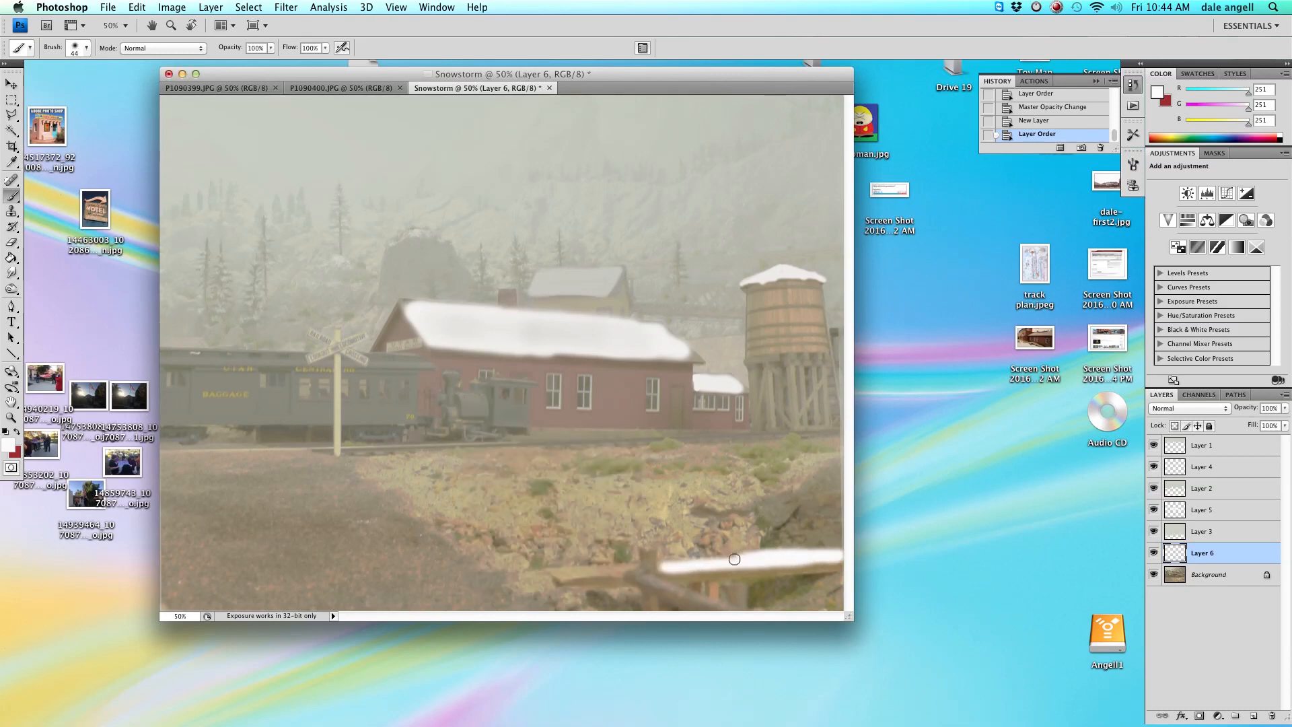
pyautogui.click(666, 566)
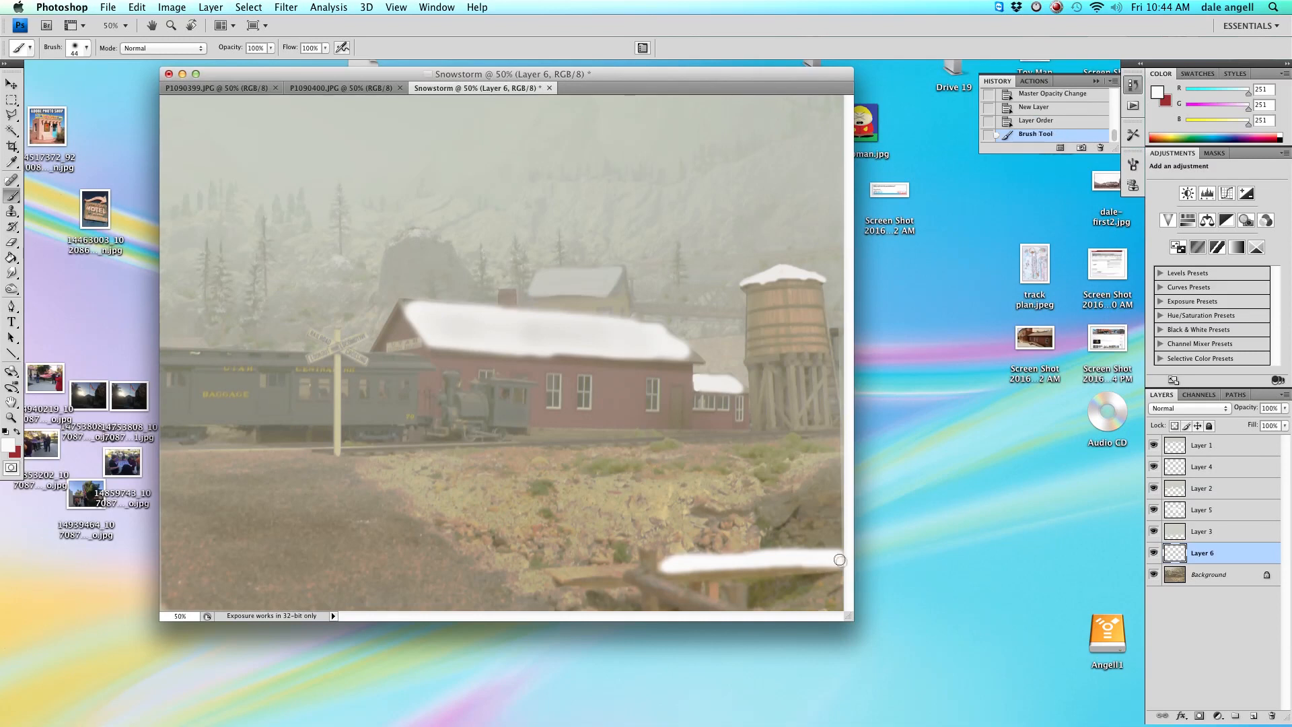
pyautogui.moveTo(807, 556); pyautogui.dragTo(803, 558)
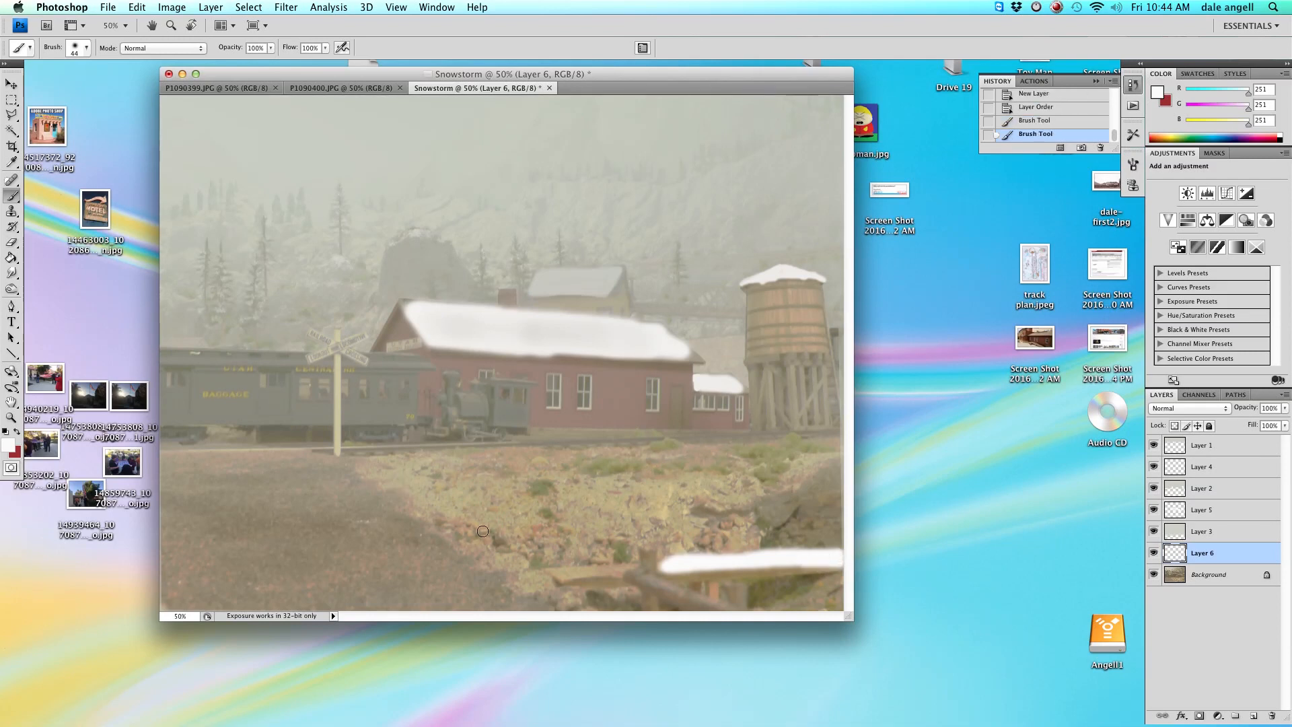
# Choose a scattered brush at 139 px and 53% opacity and stamp snow over the foreground rocks.
pyautogui.click(86, 49)
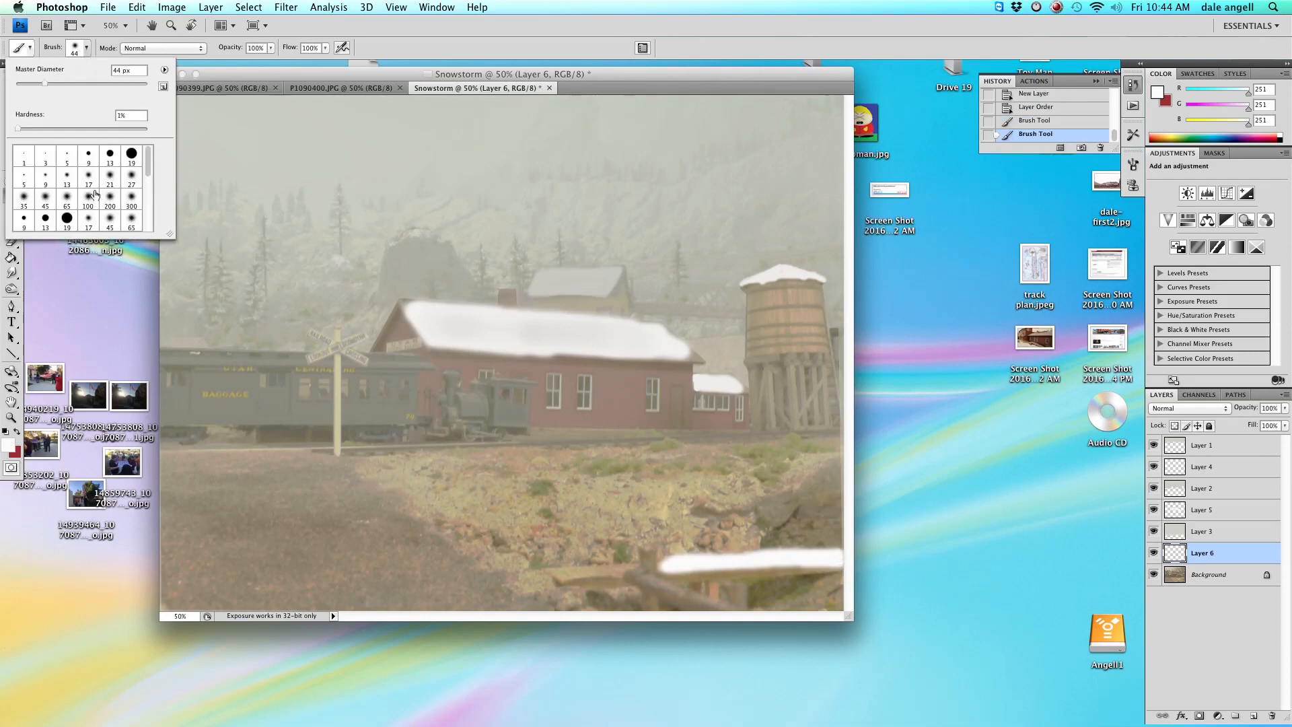
pyautogui.scroll(-2, 96, 194)
pyautogui.click(68, 221)
pyautogui.rightClick(573, 451)
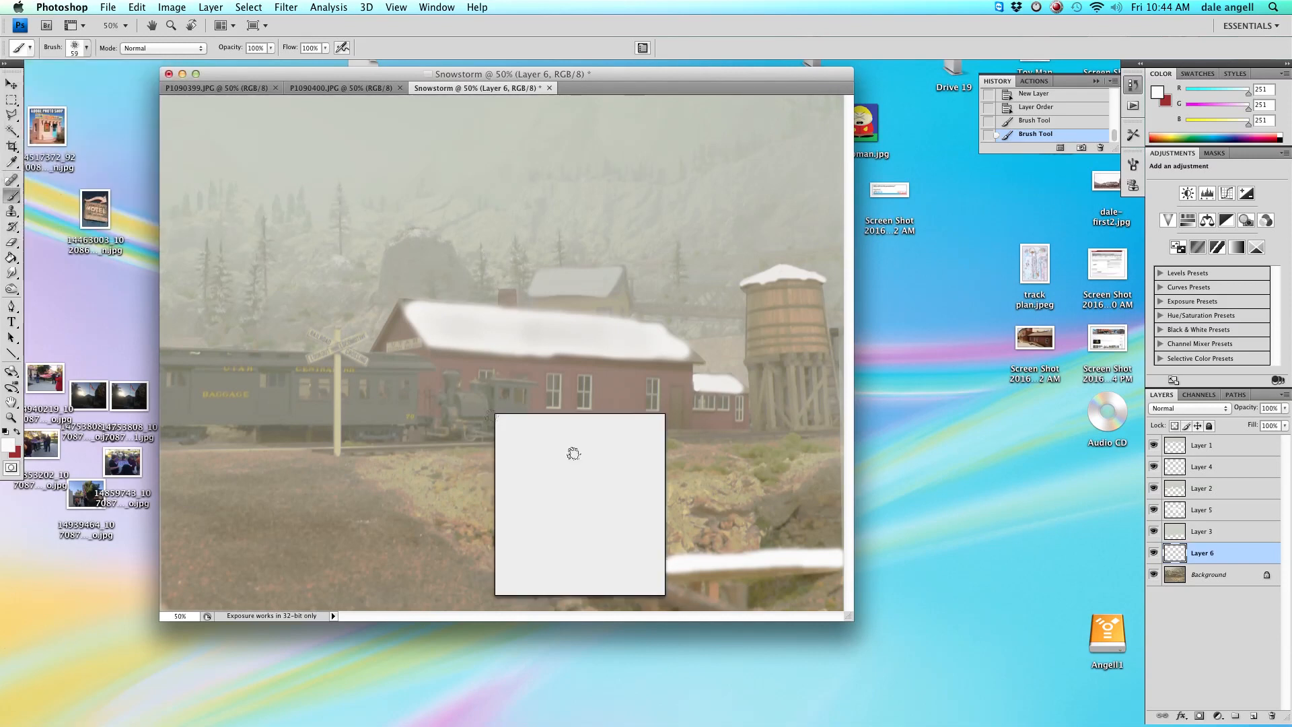
pyautogui.click(567, 440)
pyautogui.click(270, 49)
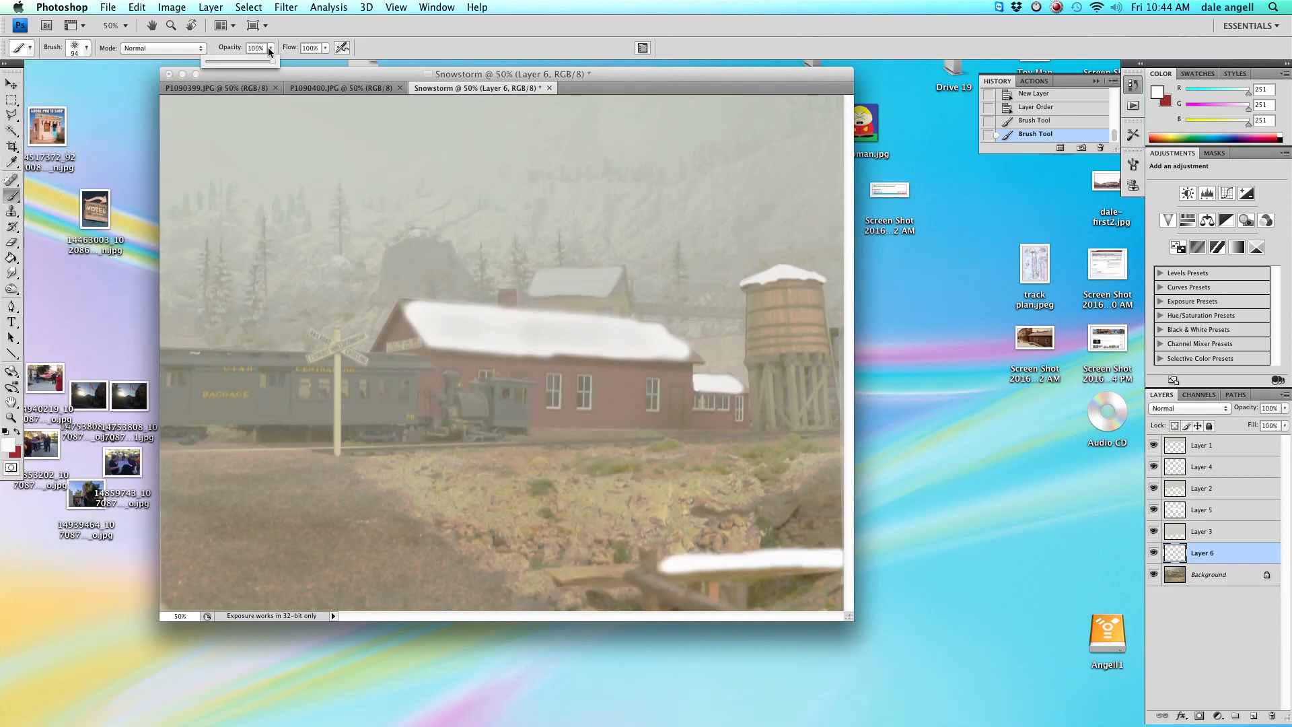
pyautogui.rightClick(739, 525)
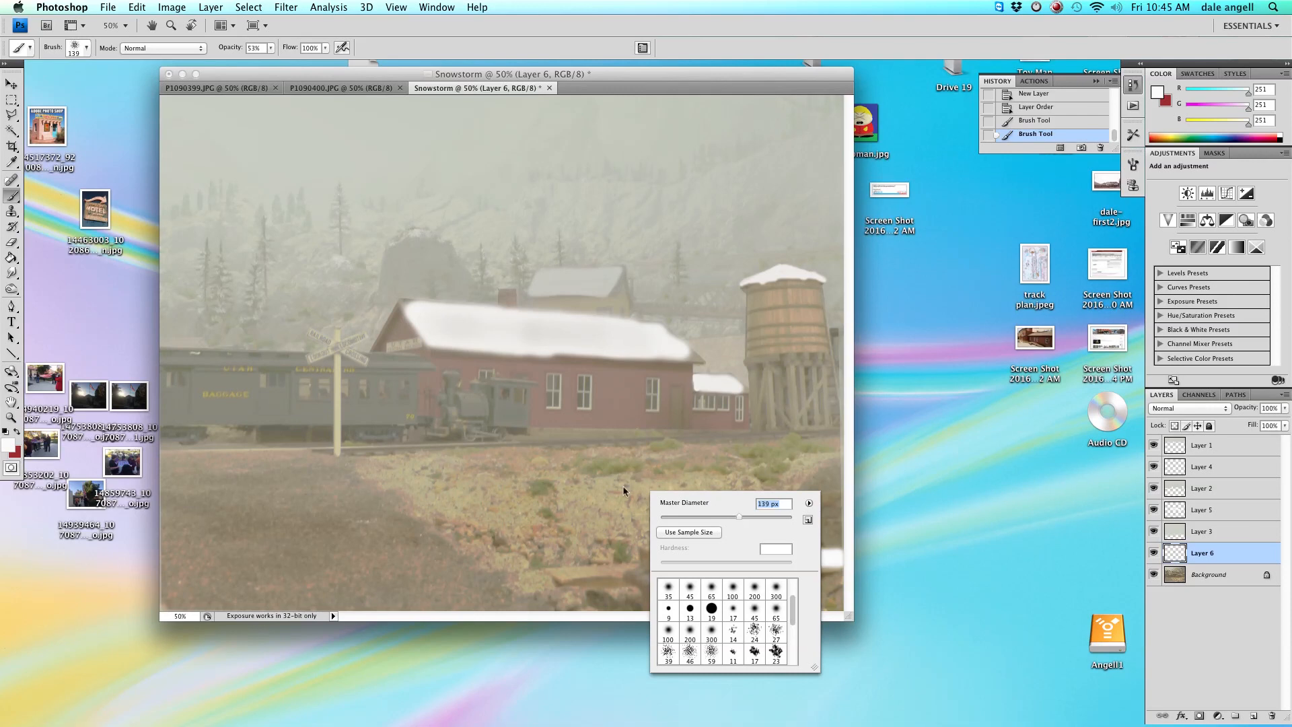
pyautogui.click(567, 484)
pyautogui.click(536, 489)
pyautogui.click(503, 496)
pyautogui.moveTo(420, 474)
pyautogui.mouseDown()
pyautogui.moveTo(482, 475)
pyautogui.moveTo(397, 473)
pyautogui.moveTo(486, 516)
pyautogui.moveTo(513, 477)
pyautogui.moveTo(555, 464)
pyautogui.moveTo(589, 468)
pyautogui.moveTo(589, 487)
pyautogui.moveTo(544, 504)
pyautogui.moveTo(544, 491)
pyautogui.moveTo(622, 466)
pyautogui.moveTo(649, 483)
pyautogui.moveTo(586, 499)
pyautogui.moveTo(653, 453)
pyautogui.mouseUp()
pyautogui.moveTo(786, 450)
pyautogui.mouseDown()
pyautogui.moveTo(825, 455)
pyautogui.moveTo(760, 478)
pyautogui.moveTo(757, 467)
pyautogui.moveTo(774, 470)
pyautogui.moveTo(771, 494)
pyautogui.moveTo(804, 488)
pyautogui.moveTo(729, 527)
pyautogui.moveTo(707, 525)
pyautogui.moveTo(736, 504)
pyautogui.moveTo(632, 519)
pyautogui.moveTo(672, 495)
pyautogui.moveTo(711, 514)
pyautogui.moveTo(570, 527)
pyautogui.moveTo(598, 513)
pyautogui.moveTo(554, 520)
pyautogui.moveTo(565, 505)
pyautogui.moveTo(475, 530)
pyautogui.moveTo(519, 507)
pyautogui.mouseUp()
pyautogui.moveTo(666, 498)
pyautogui.mouseDown()
pyautogui.moveTo(617, 510)
pyautogui.moveTo(771, 498)
pyautogui.moveTo(786, 470)
pyautogui.moveTo(838, 463)
pyautogui.moveTo(826, 548)
pyautogui.mouseUp()
pyautogui.moveTo(740, 469)
pyautogui.mouseDown()
pyautogui.moveTo(703, 460)
pyautogui.moveTo(691, 491)
pyautogui.moveTo(639, 472)
pyautogui.moveTo(634, 482)
pyautogui.moveTo(665, 482)
pyautogui.moveTo(640, 489)
pyautogui.moveTo(590, 457)
pyautogui.moveTo(560, 458)
pyautogui.moveTo(552, 475)
pyautogui.moveTo(397, 471)
pyautogui.moveTo(444, 499)
pyautogui.moveTo(467, 478)
pyautogui.moveTo(494, 500)
pyautogui.moveTo(517, 489)
pyautogui.moveTo(507, 473)
pyautogui.moveTo(550, 486)
pyautogui.moveTo(512, 556)
pyautogui.moveTo(564, 581)
pyautogui.moveTo(548, 533)
pyautogui.moveTo(643, 556)
pyautogui.moveTo(618, 548)
pyautogui.moveTo(773, 537)
pyautogui.moveTo(768, 519)
pyautogui.moveTo(779, 592)
pyautogui.mouseUp()
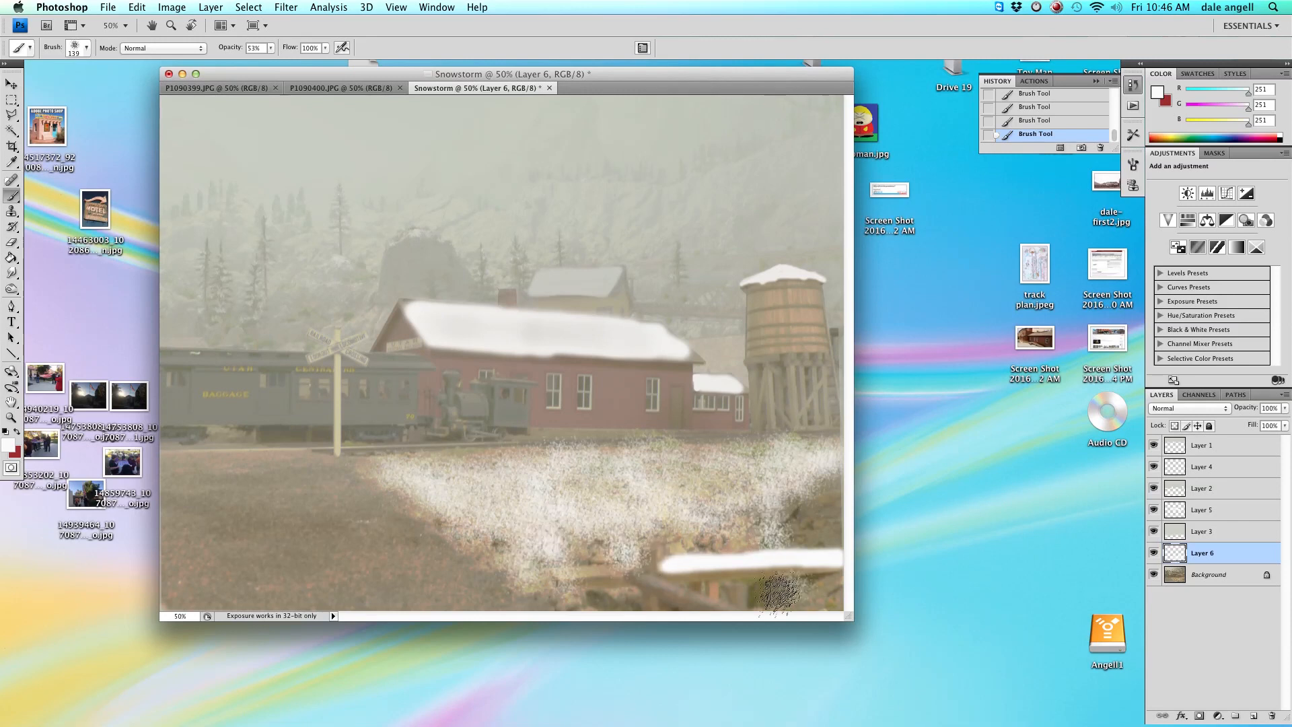
pyautogui.moveTo(754, 531); pyautogui.dragTo(752, 499)
pyautogui.moveTo(180, 479)
pyautogui.mouseDown()
pyautogui.moveTo(264, 488)
pyautogui.moveTo(309, 476)
pyautogui.mouseUp()
# Stamp more scattered snow across the left and lower foreground ground, enlarging the brush to 164 px.
pyautogui.rightClick(352, 490)
pyautogui.moveTo(478, 542)
pyautogui.mouseDown()
pyautogui.moveTo(516, 543)
pyautogui.moveTo(505, 543)
pyautogui.mouseUp()
pyautogui.click(275, 519)
pyautogui.press('super+z')
pyautogui.rightClick(542, 513)
pyautogui.moveTo(643, 545); pyautogui.dragTo(609, 546)
pyautogui.click(356, 472)
pyautogui.moveTo(381, 490)
pyautogui.mouseDown()
pyautogui.moveTo(312, 504)
pyautogui.moveTo(338, 541)
pyautogui.mouseUp()
pyautogui.rightClick(264, 512)
pyautogui.moveTo(244, 537)
pyautogui.mouseDown()
pyautogui.moveTo(269, 500)
pyautogui.moveTo(295, 517)
pyautogui.moveTo(296, 537)
pyautogui.moveTo(398, 512)
pyautogui.moveTo(409, 523)
pyautogui.moveTo(323, 516)
pyautogui.moveTo(226, 526)
pyautogui.moveTo(215, 541)
pyautogui.moveTo(225, 507)
pyautogui.moveTo(173, 504)
pyautogui.moveTo(214, 483)
pyautogui.moveTo(255, 483)
pyautogui.moveTo(291, 519)
pyautogui.moveTo(324, 494)
pyautogui.moveTo(293, 554)
pyautogui.moveTo(180, 566)
pyautogui.moveTo(191, 534)
pyautogui.moveTo(224, 563)
pyautogui.moveTo(184, 571)
pyautogui.moveTo(193, 591)
pyautogui.moveTo(216, 595)
pyautogui.moveTo(198, 583)
pyautogui.moveTo(217, 567)
pyautogui.moveTo(210, 521)
pyautogui.moveTo(201, 603)
pyautogui.mouseUp()
pyautogui.rightClick(372, 587)
pyautogui.moveTo(423, 564); pyautogui.dragTo(431, 564)
pyautogui.moveTo(367, 564)
pyautogui.mouseDown()
pyautogui.moveTo(314, 555)
pyautogui.moveTo(251, 584)
pyautogui.moveTo(308, 553)
pyautogui.moveTo(277, 594)
pyautogui.moveTo(504, 598)
pyautogui.moveTo(423, 589)
pyautogui.moveTo(358, 525)
pyautogui.mouseUp()
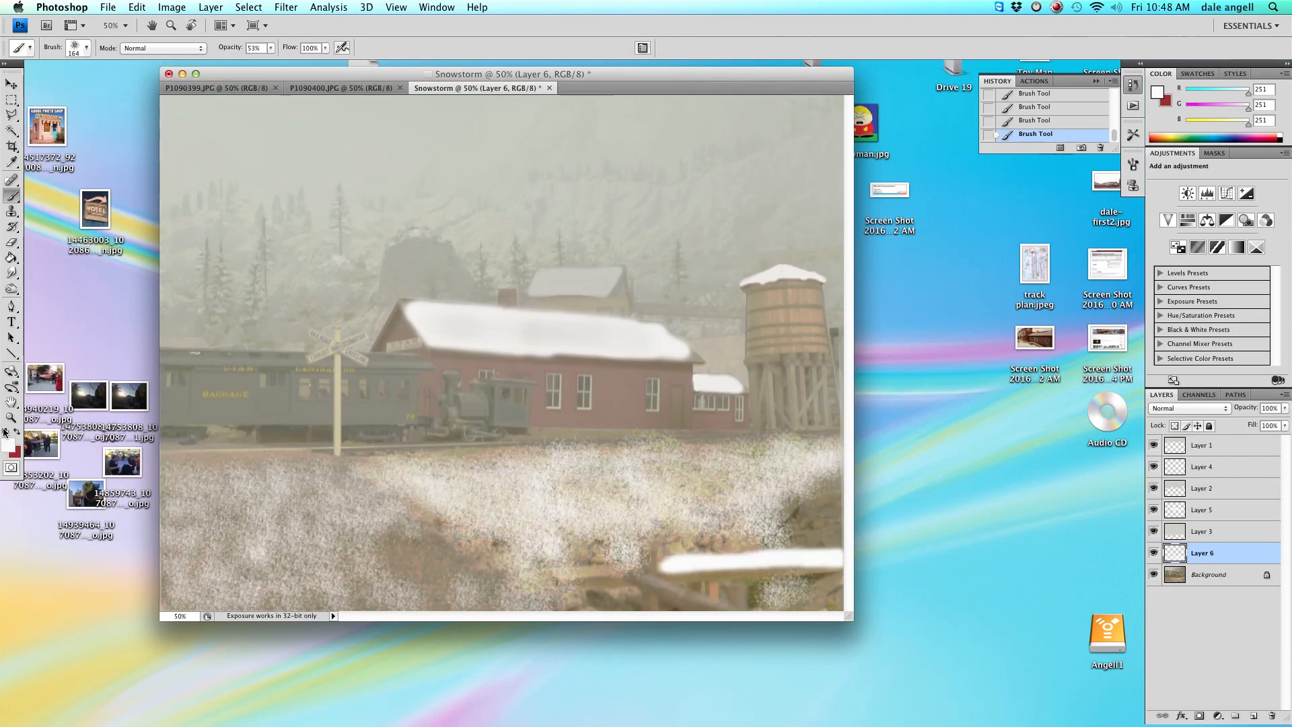
# Erase snow patches on the left foreground ground with the Eraser tool.
pyautogui.click(13, 242)
pyautogui.rightClick(260, 526)
pyautogui.moveTo(371, 560); pyautogui.dragTo(381, 560)
pyautogui.moveTo(262, 516); pyautogui.dragTo(289, 514)
pyautogui.moveTo(290, 513); pyautogui.dragTo(324, 516)
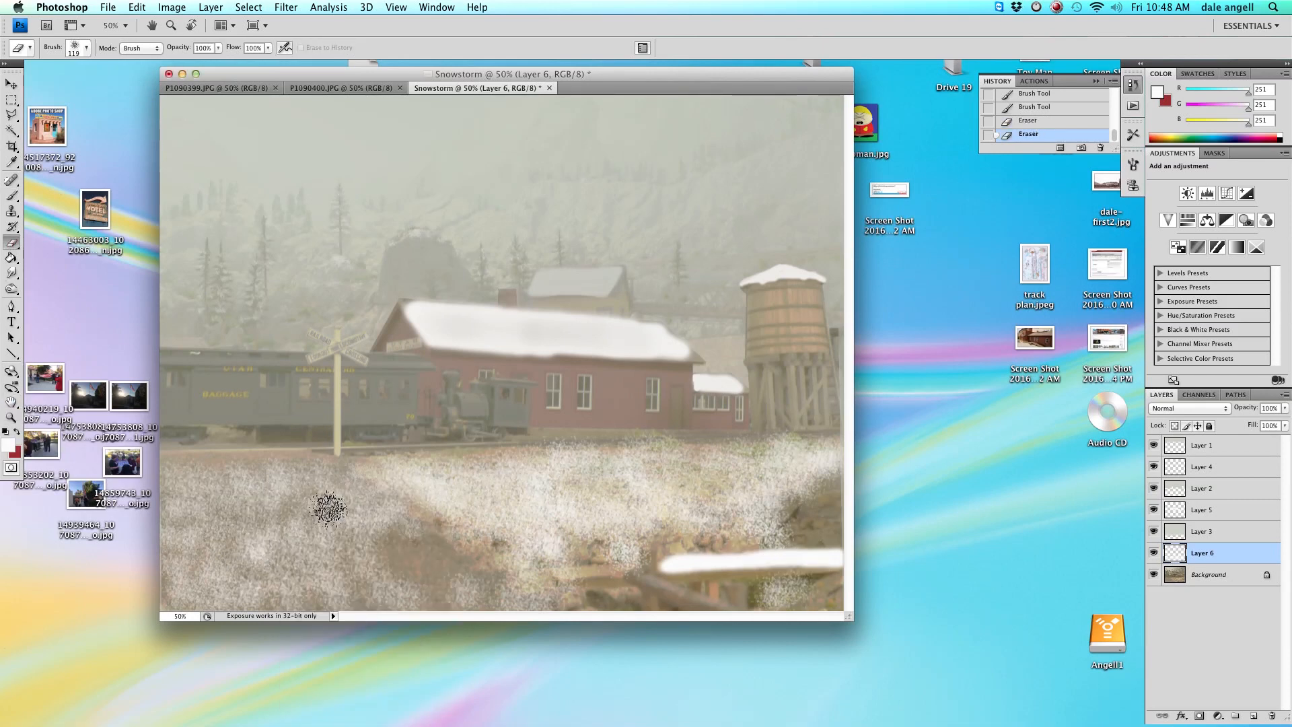
# Set the eraser opacity to 45% and erase more snow across the left foreground ground.
pyautogui.click(218, 48)
pyautogui.click(184, 63)
pyautogui.moveTo(310, 494)
pyautogui.mouseDown()
pyautogui.moveTo(393, 553)
pyautogui.moveTo(300, 494)
pyautogui.moveTo(367, 568)
pyautogui.moveTo(317, 550)
pyautogui.moveTo(341, 589)
pyautogui.moveTo(399, 591)
pyautogui.moveTo(362, 517)
pyautogui.moveTo(267, 484)
pyautogui.moveTo(285, 490)
pyautogui.moveTo(325, 587)
pyautogui.moveTo(339, 596)
pyautogui.moveTo(319, 573)
pyautogui.moveTo(340, 597)
pyautogui.moveTo(389, 599)
pyautogui.moveTo(293, 583)
pyautogui.moveTo(276, 526)
pyautogui.moveTo(248, 497)
pyautogui.moveTo(260, 473)
pyautogui.moveTo(222, 474)
pyautogui.moveTo(254, 474)
pyautogui.moveTo(216, 496)
pyautogui.moveTo(251, 522)
pyautogui.moveTo(235, 535)
pyautogui.moveTo(256, 513)
pyautogui.moveTo(178, 488)
pyautogui.moveTo(362, 496)
pyautogui.moveTo(246, 532)
pyautogui.moveTo(191, 474)
pyautogui.moveTo(192, 502)
pyautogui.moveTo(252, 551)
pyautogui.moveTo(246, 538)
pyautogui.moveTo(295, 556)
pyautogui.moveTo(274, 543)
pyautogui.moveTo(289, 585)
pyautogui.moveTo(254, 586)
pyautogui.moveTo(489, 598)
pyautogui.moveTo(385, 570)
pyautogui.moveTo(407, 537)
pyautogui.moveTo(527, 598)
pyautogui.moveTo(201, 591)
pyautogui.moveTo(216, 596)
pyautogui.moveTo(230, 561)
pyautogui.moveTo(274, 589)
pyautogui.moveTo(173, 589)
pyautogui.moveTo(183, 553)
pyautogui.moveTo(232, 547)
pyautogui.moveTo(182, 531)
pyautogui.moveTo(212, 523)
pyautogui.moveTo(175, 503)
pyautogui.mouseUp()
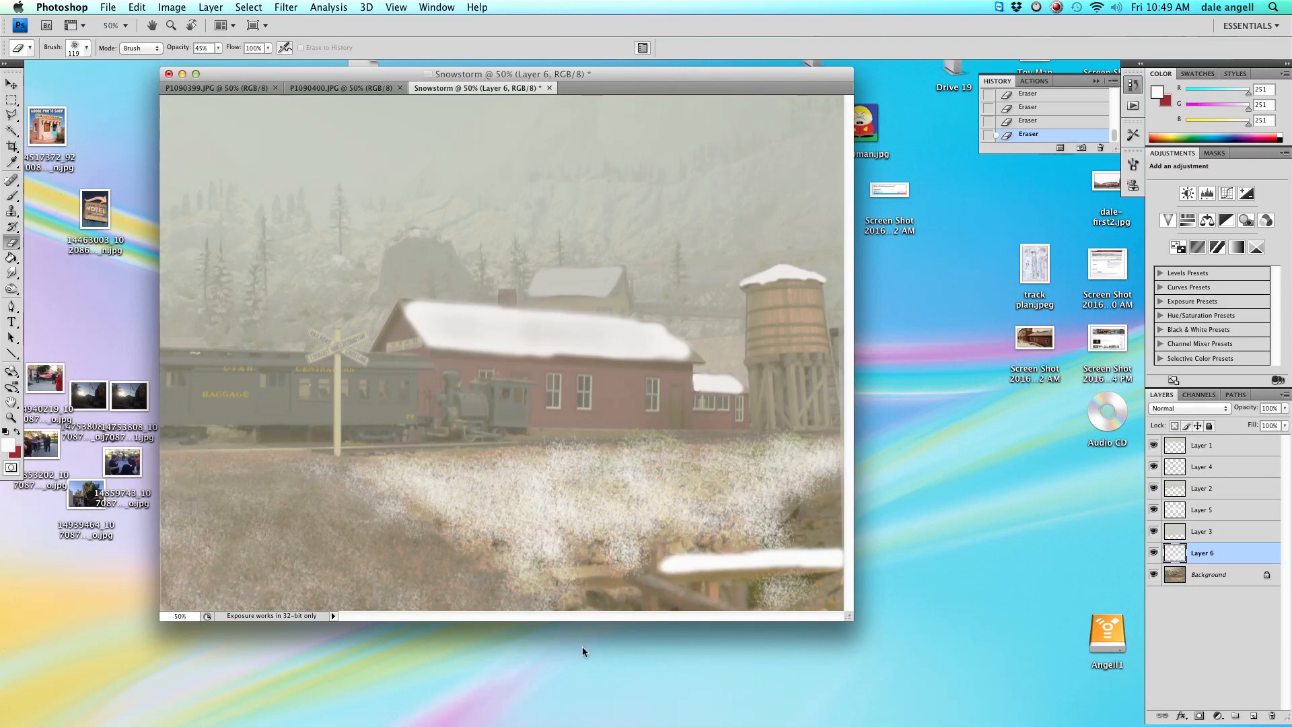
# Switch to a 100 px soft brush at 44% opacity and paint snow into the middle foreground.
pyautogui.press('b')
pyautogui.click(87, 48)
pyautogui.click(88, 50)
pyautogui.click(88, 153)
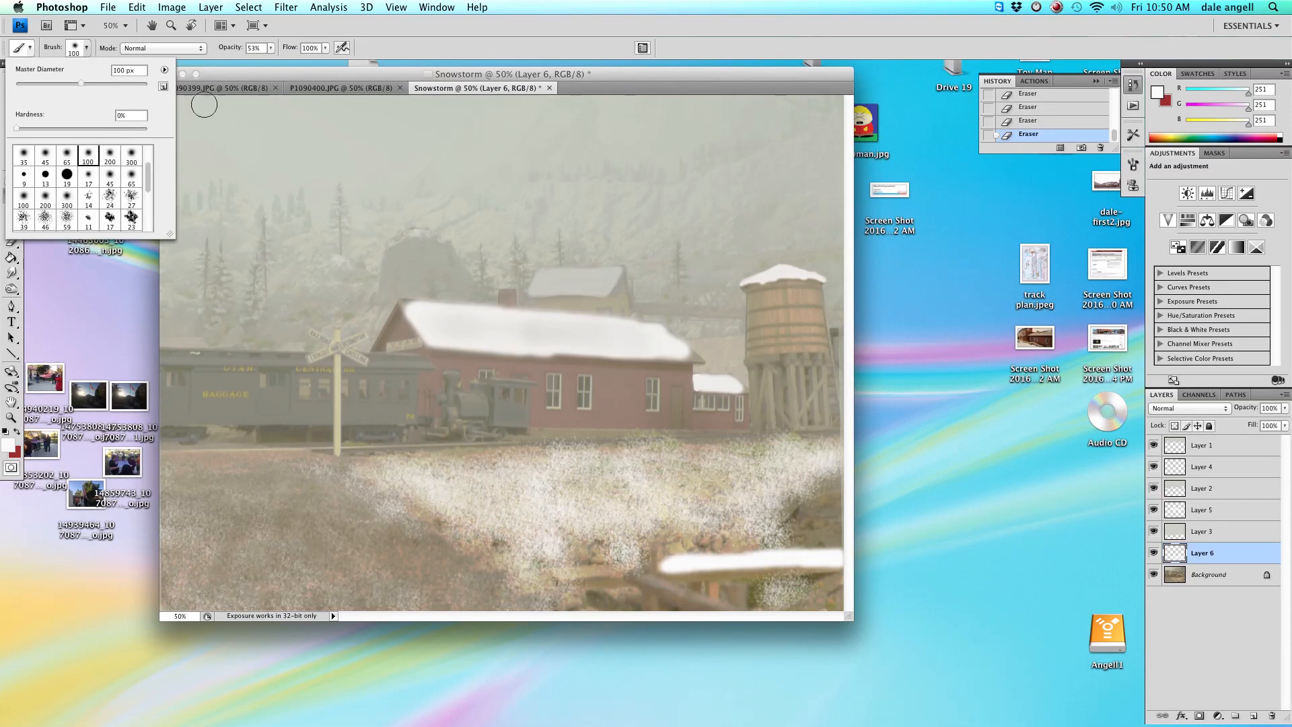
pyautogui.rightClick(363, 258)
pyautogui.click(271, 48)
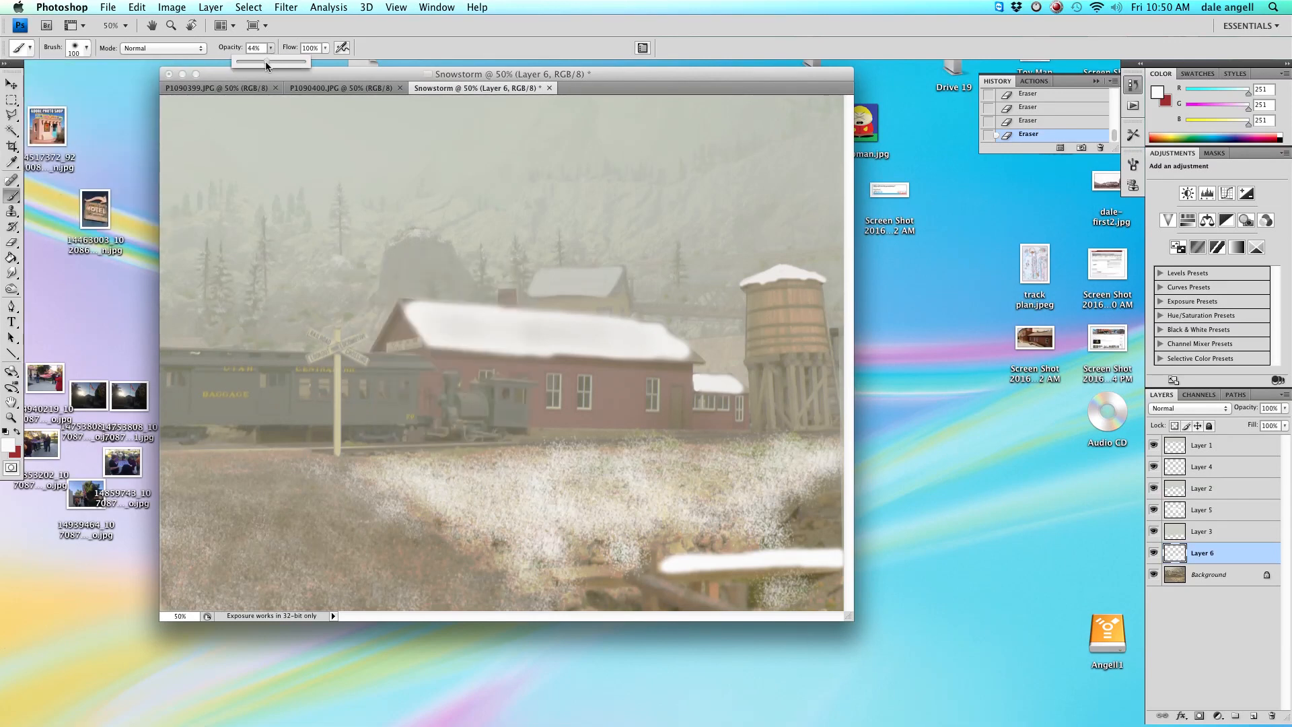
pyautogui.moveTo(547, 492)
pyautogui.mouseDown()
pyautogui.moveTo(618, 506)
pyautogui.moveTo(585, 455)
pyautogui.moveTo(824, 449)
pyautogui.moveTo(716, 469)
pyautogui.moveTo(778, 451)
pyautogui.moveTo(402, 463)
pyautogui.moveTo(483, 476)
pyautogui.moveTo(485, 496)
pyautogui.moveTo(571, 480)
pyautogui.moveTo(683, 482)
pyautogui.moveTo(723, 504)
pyautogui.moveTo(814, 489)
pyautogui.moveTo(772, 515)
pyautogui.moveTo(725, 493)
pyautogui.moveTo(677, 503)
pyautogui.moveTo(683, 520)
pyautogui.moveTo(773, 533)
pyautogui.moveTo(791, 582)
pyautogui.moveTo(805, 578)
pyautogui.moveTo(779, 532)
pyautogui.moveTo(558, 543)
pyautogui.moveTo(536, 462)
pyautogui.mouseUp()
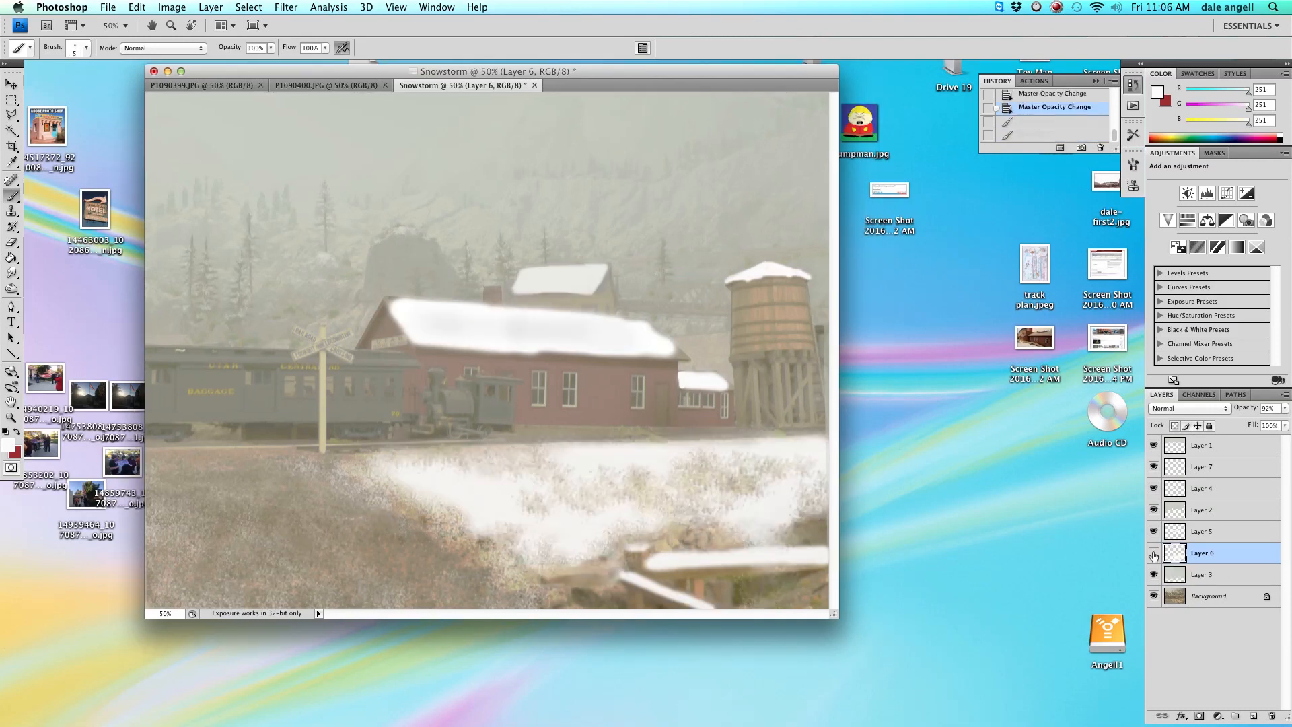
# Create a new layer and move it down directly above the Background layer.
pyautogui.click(1154, 554)
pyautogui.click(1154, 553)
pyautogui.click(180, 8)
pyautogui.moveTo(211, 7)
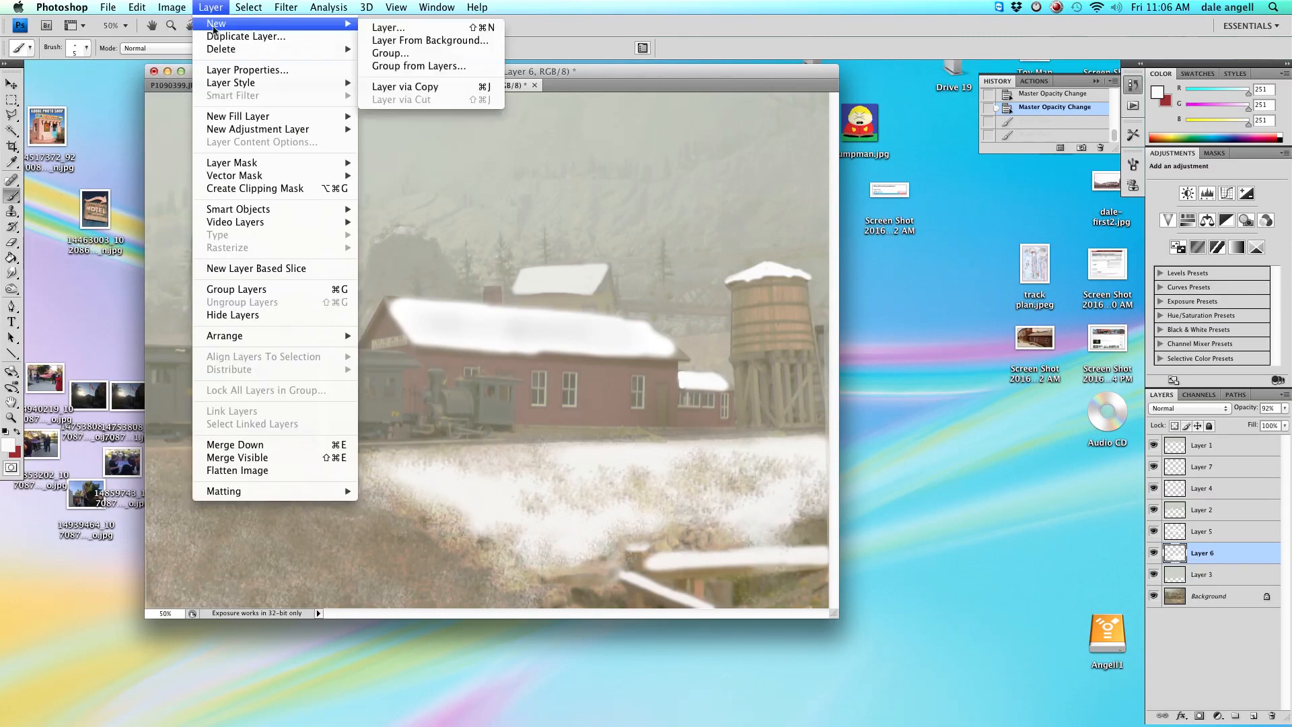
pyautogui.click(389, 27)
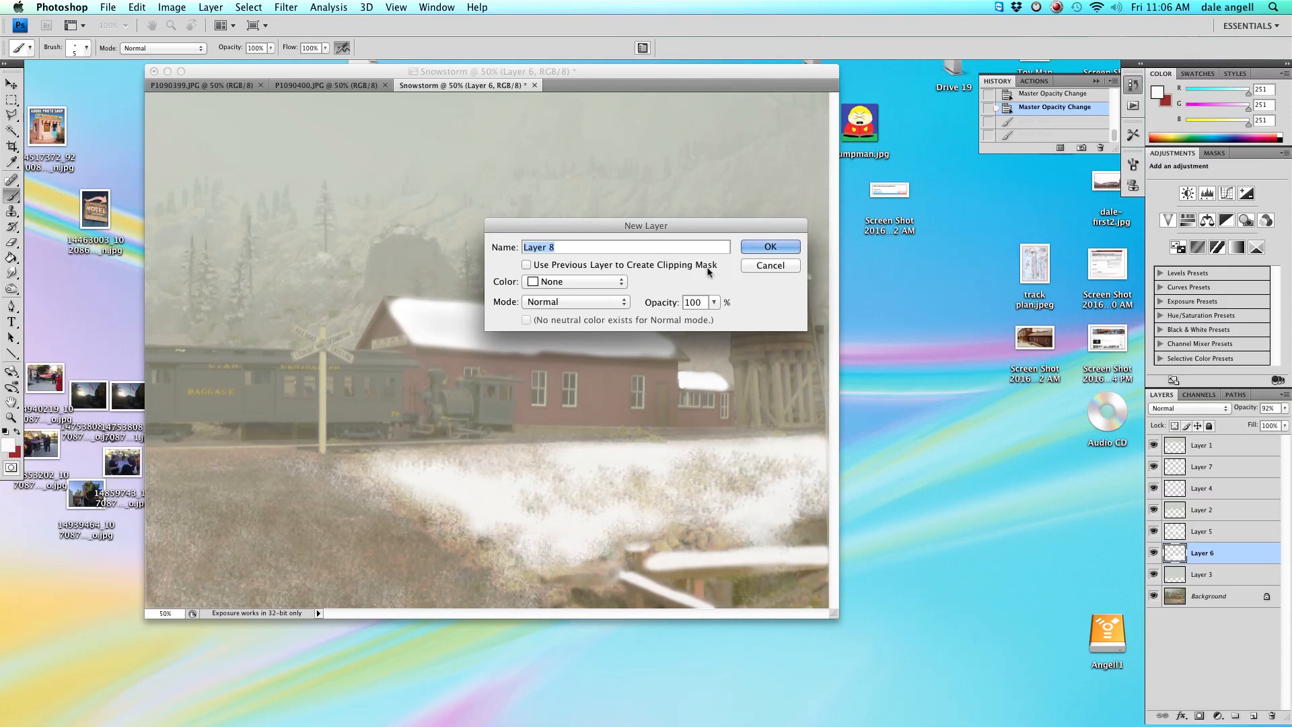
pyautogui.click(753, 249)
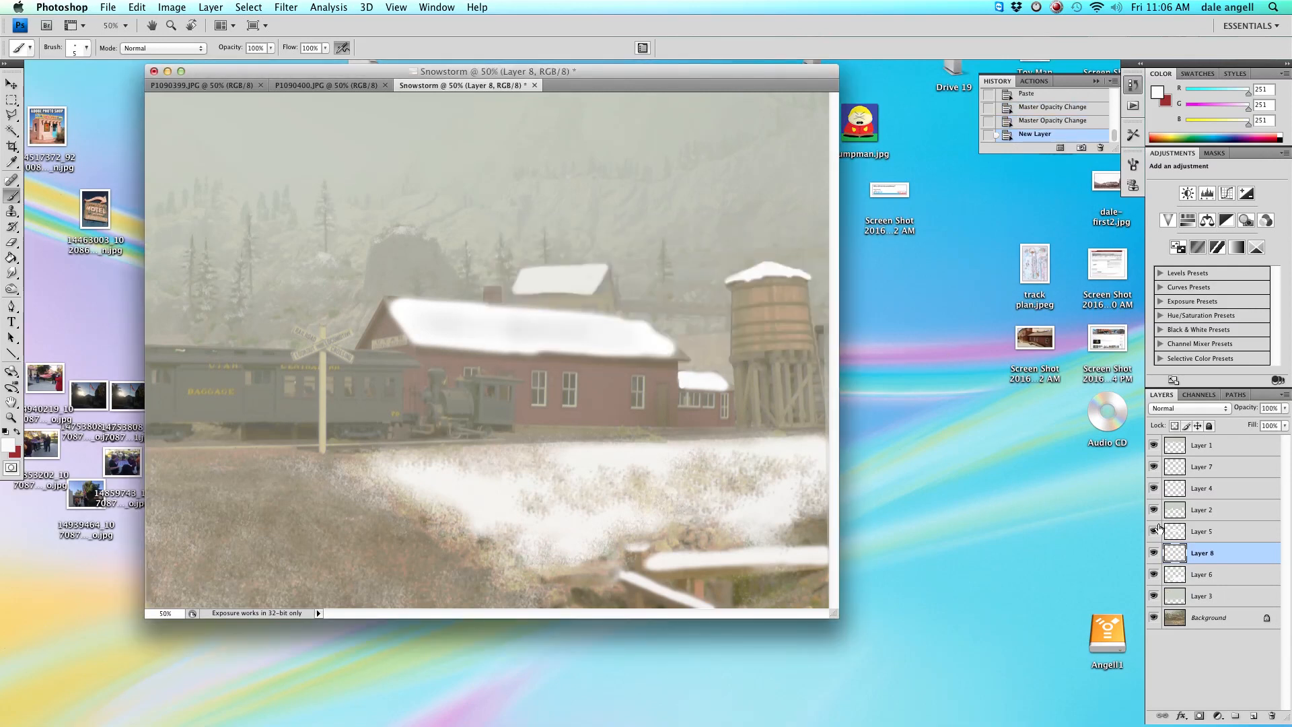
pyautogui.moveTo(1199, 552); pyautogui.dragTo(1218, 613)
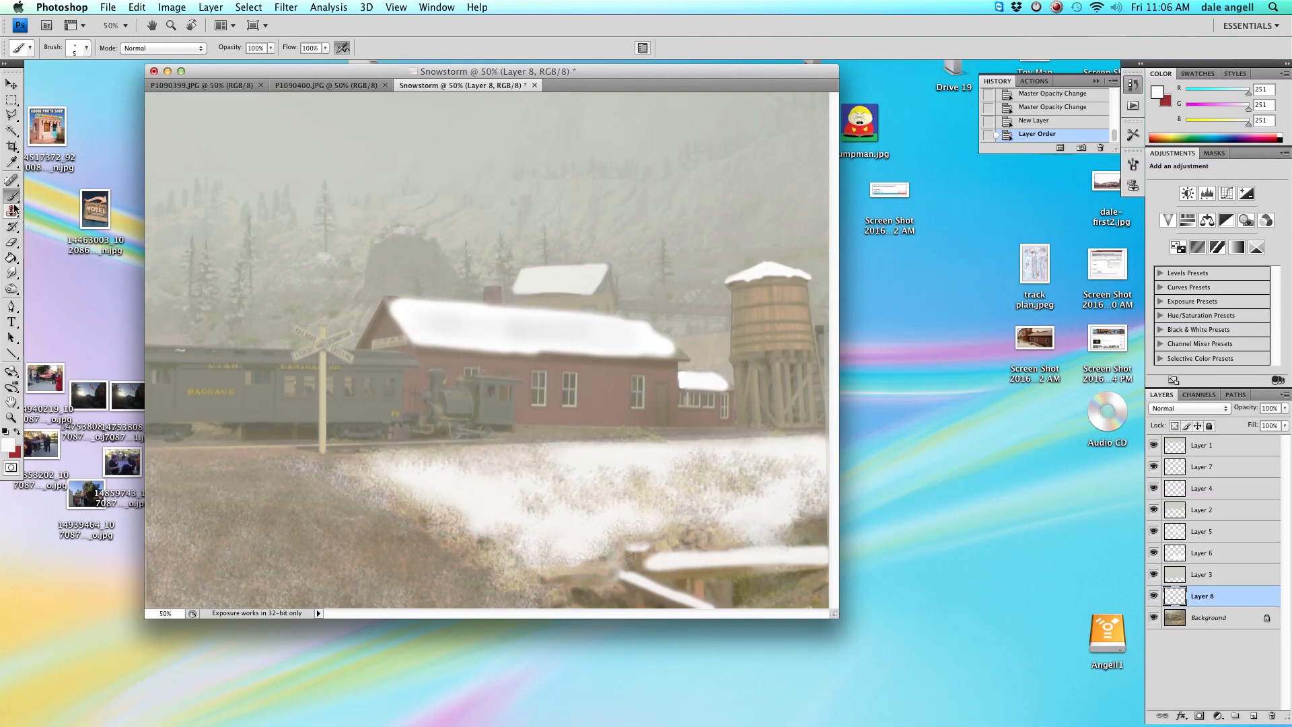
# Paint icicles hanging from the station roof's eave with a 5 px hard brush.
pyautogui.rightClick(362, 220)
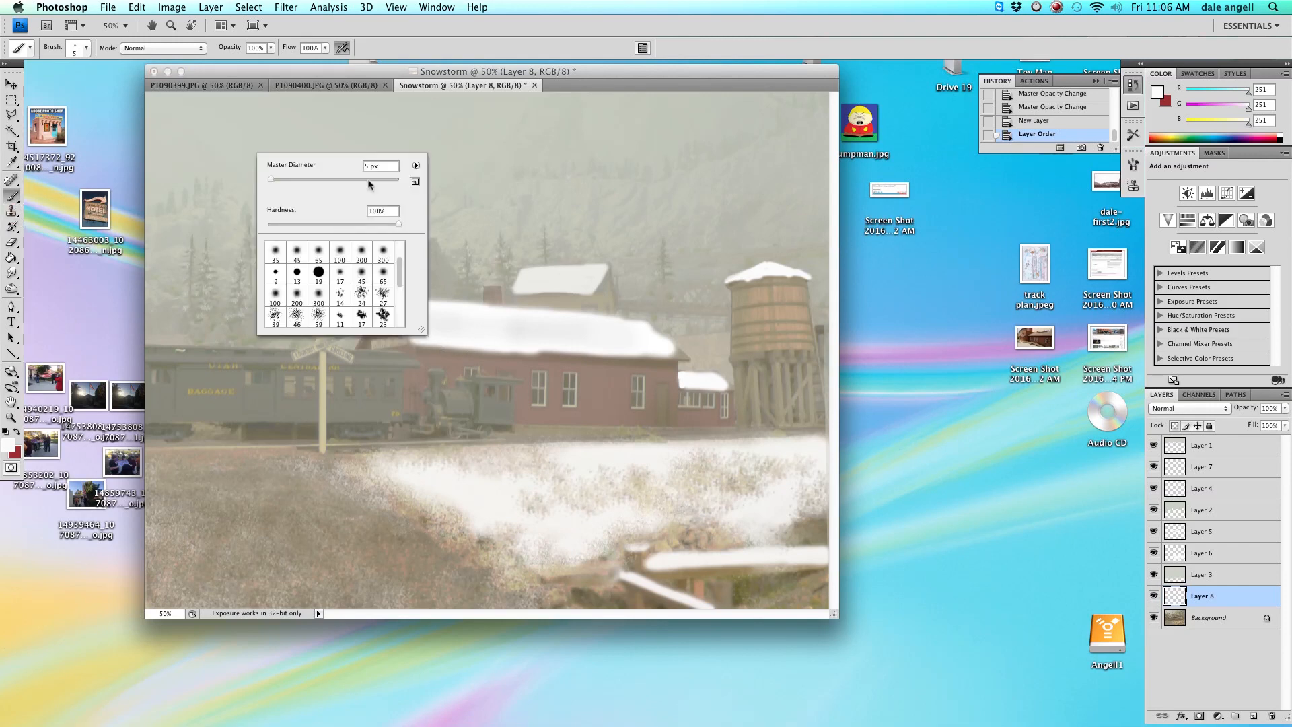
pyautogui.click(455, 350)
pyautogui.moveTo(456, 348); pyautogui.dragTo(455, 356)
pyautogui.moveTo(427, 347); pyautogui.dragTo(425, 350)
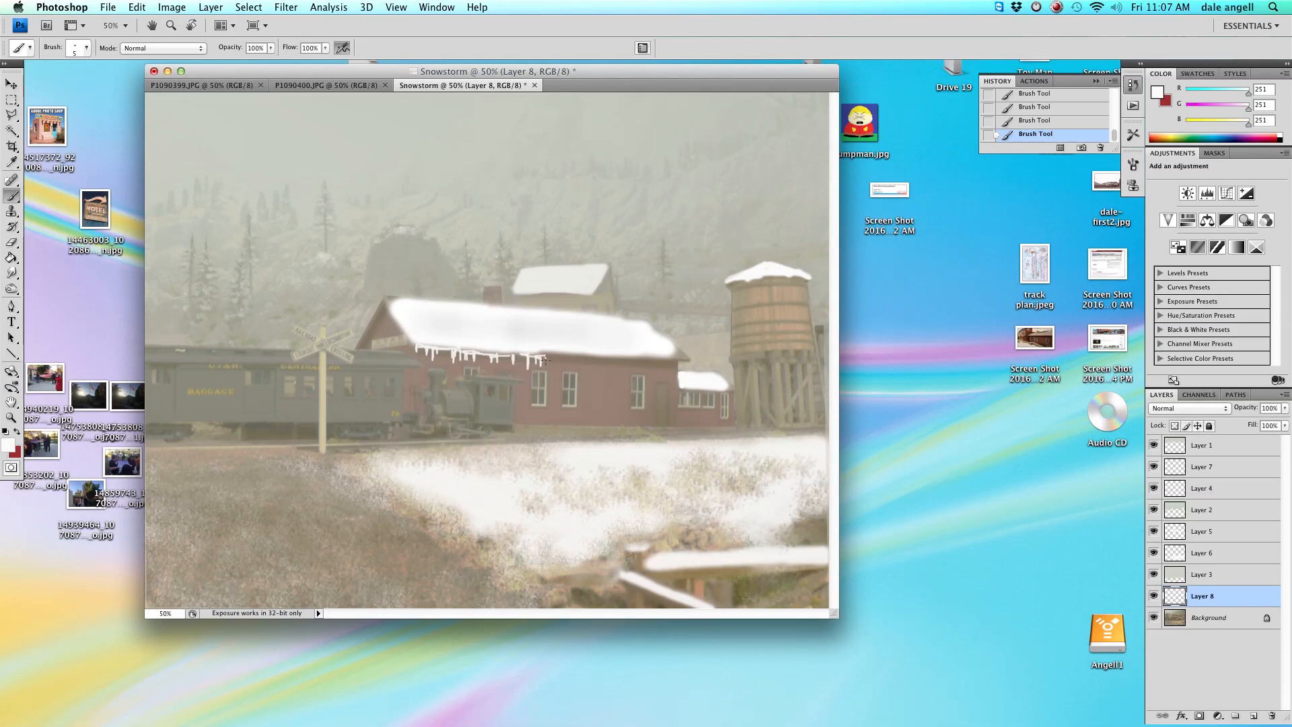
pyautogui.moveTo(623, 355); pyautogui.dragTo(623, 372)
pyautogui.moveTo(606, 358); pyautogui.dragTo(606, 375)
pyautogui.moveTo(638, 355); pyautogui.dragTo(637, 371)
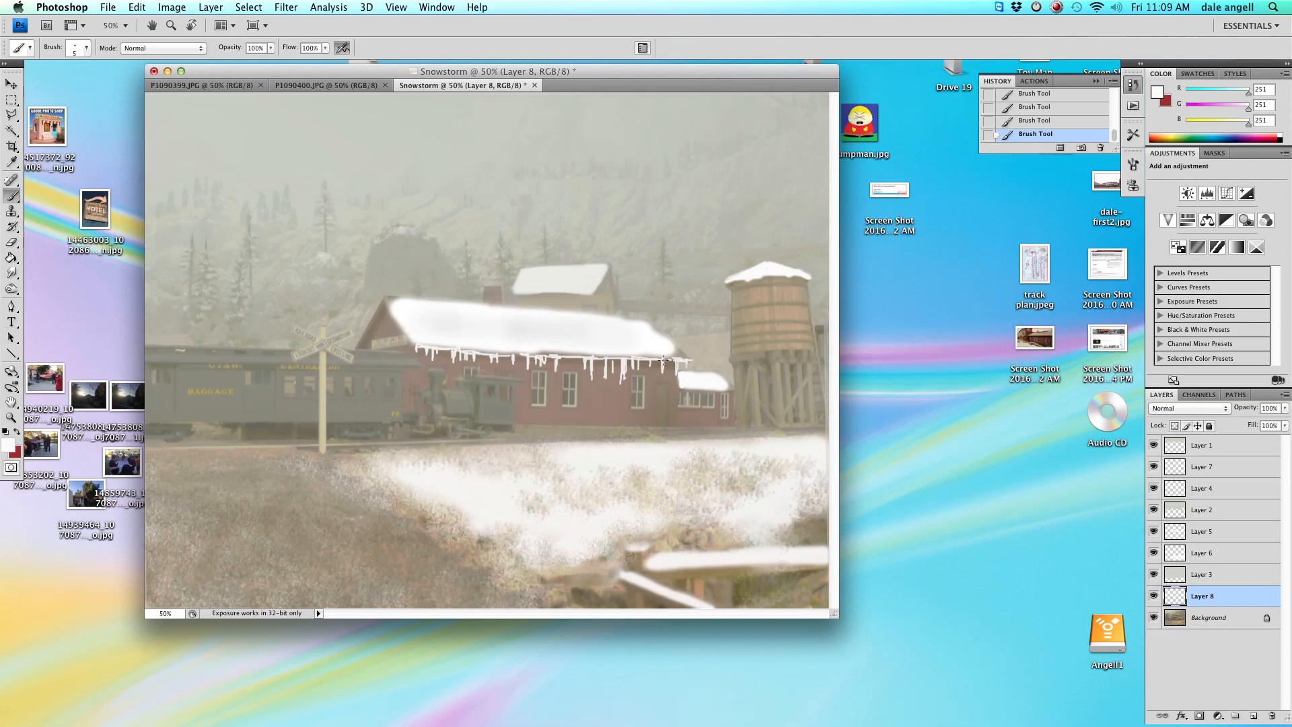
# Trim and reshape the icicles along the eave with a 72 px eraser at 45% opacity.
pyautogui.press('e')
pyautogui.rightClick(185, 275)
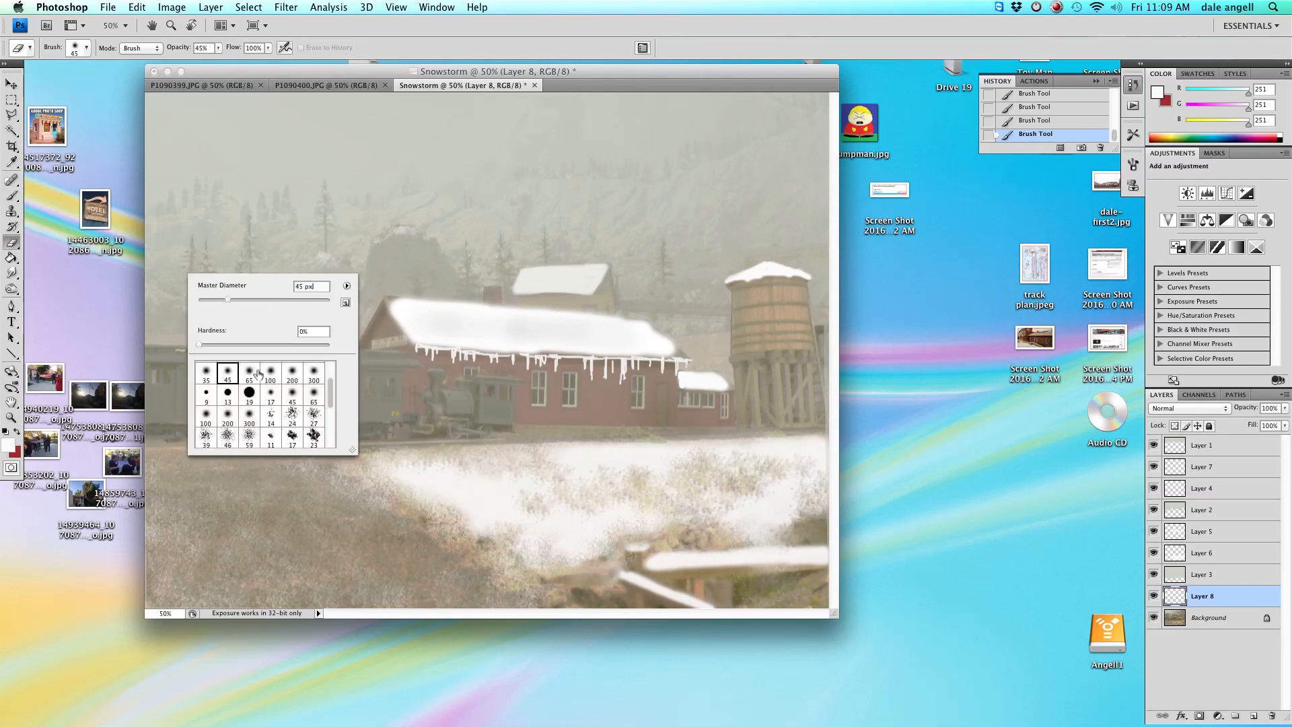
pyautogui.press('Return')
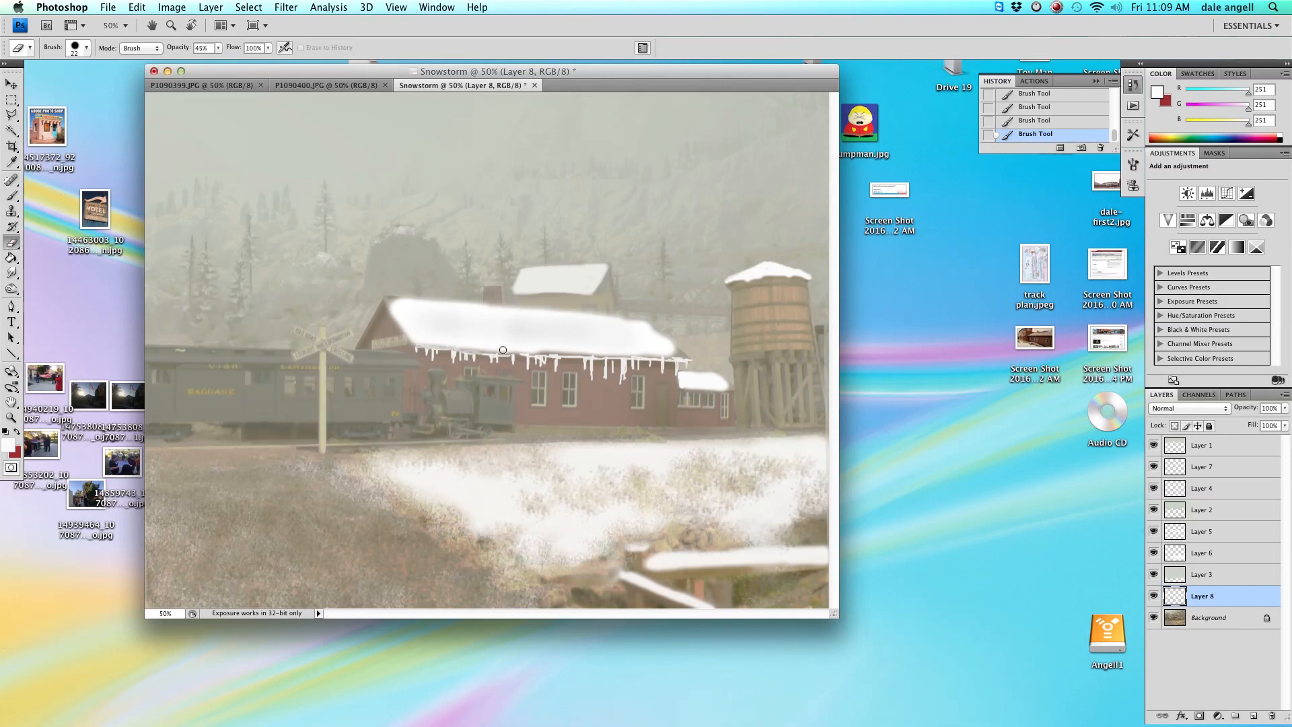
pyautogui.moveTo(567, 354); pyautogui.dragTo(576, 355)
pyautogui.moveTo(574, 356); pyautogui.dragTo(558, 356)
pyautogui.moveTo(559, 356); pyautogui.dragTo(479, 354)
pyautogui.moveTo(637, 357)
pyautogui.mouseDown()
pyautogui.moveTo(589, 356)
pyautogui.moveTo(685, 357)
pyautogui.moveTo(618, 386)
pyautogui.moveTo(617, 358)
pyautogui.moveTo(604, 383)
pyautogui.mouseUp()
pyautogui.click(13, 196)
pyautogui.moveTo(436, 349); pyautogui.dragTo(453, 367)
pyautogui.moveTo(544, 357)
pyautogui.mouseDown()
pyautogui.moveTo(585, 369)
pyautogui.moveTo(555, 359)
pyautogui.moveTo(662, 362)
pyautogui.mouseUp()
pyautogui.moveTo(513, 361)
pyautogui.mouseDown()
pyautogui.moveTo(445, 351)
pyautogui.moveTo(623, 357)
pyautogui.mouseUp()
pyautogui.click(11, 242)
# Lower the icicle layer's opacity to 84%.
pyautogui.click(1154, 596)
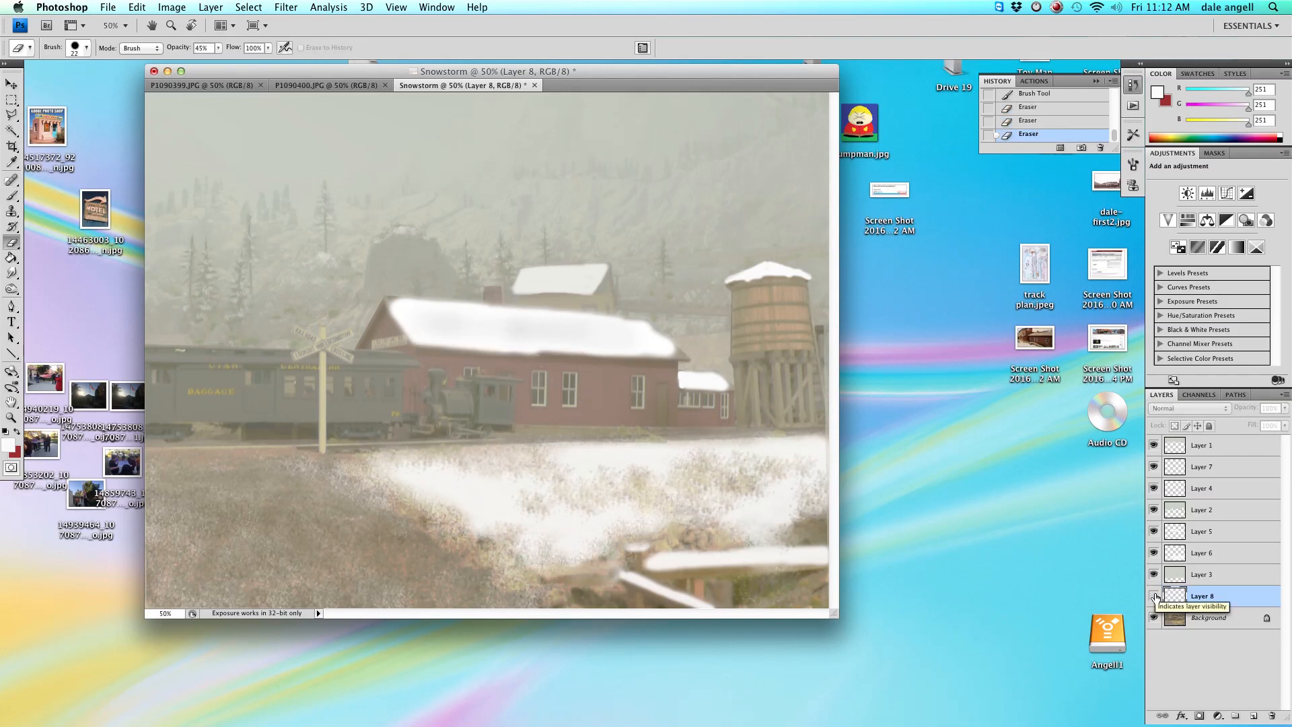
pyautogui.click(1154, 596)
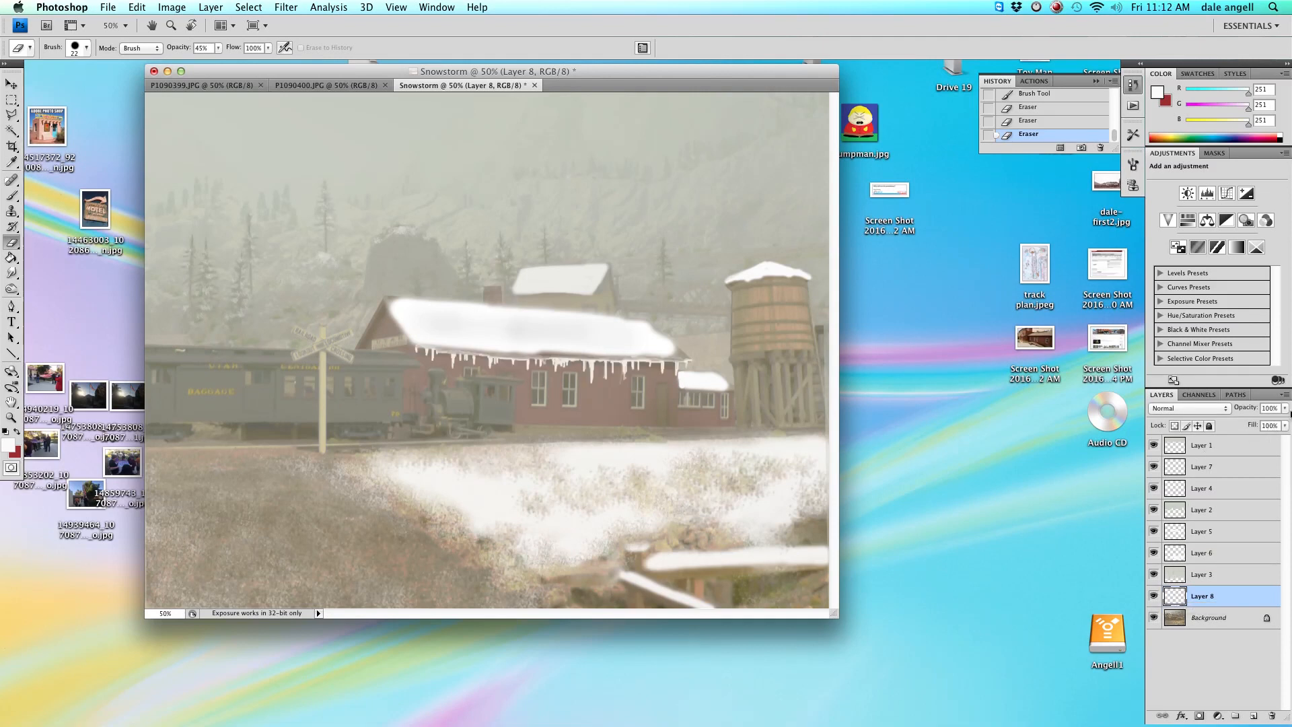
pyautogui.click(1284, 408)
pyautogui.moveTo(1278, 423)
pyautogui.mouseDown()
pyautogui.moveTo(1251, 424)
pyautogui.moveTo(1270, 426)
pyautogui.mouseUp()
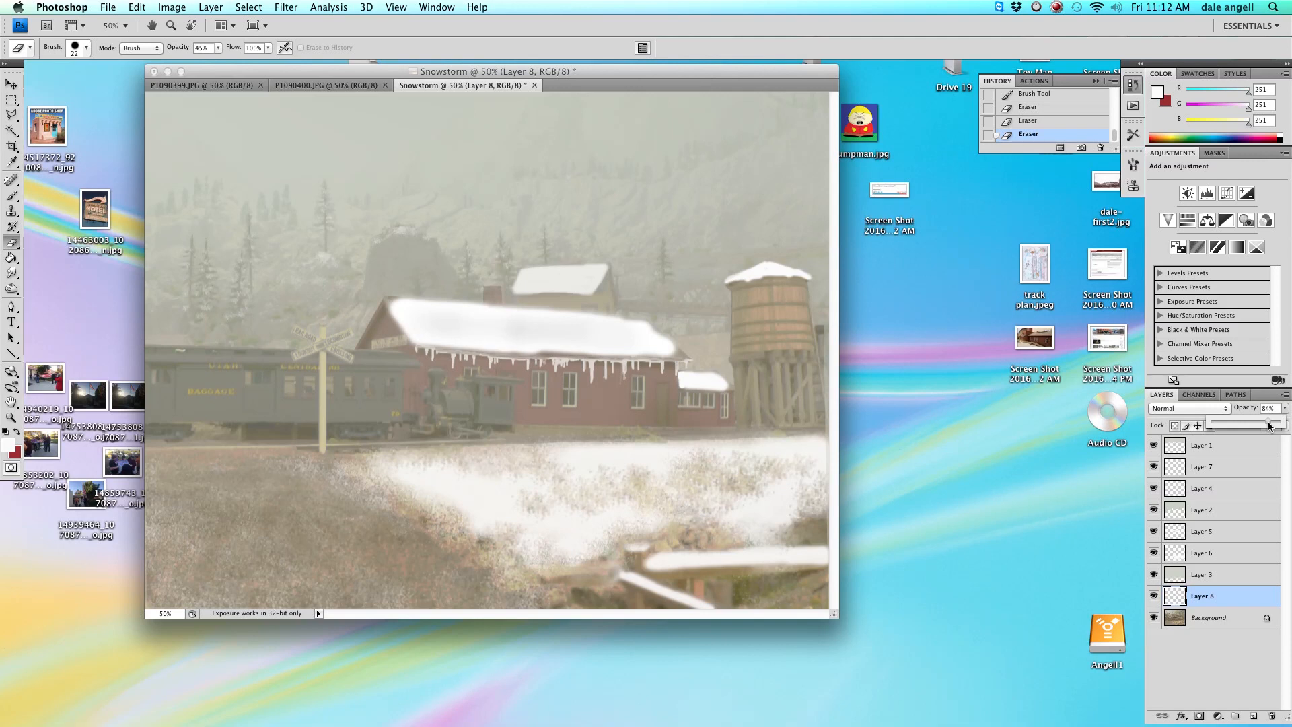
pyautogui.moveTo(1269, 426); pyautogui.dragTo(1270, 425)
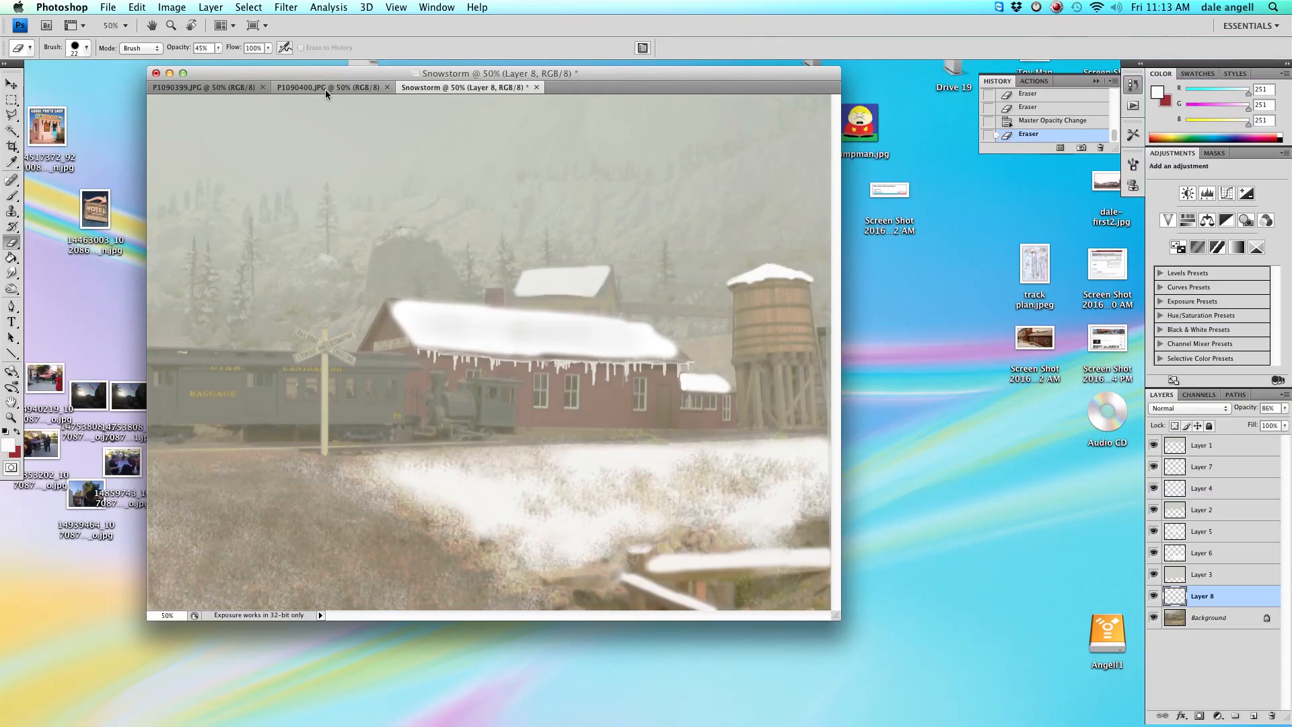
# Select the coach's lit windows in photo P1090399 with the Polygonal Lasso and copy them.
pyautogui.click(325, 89)
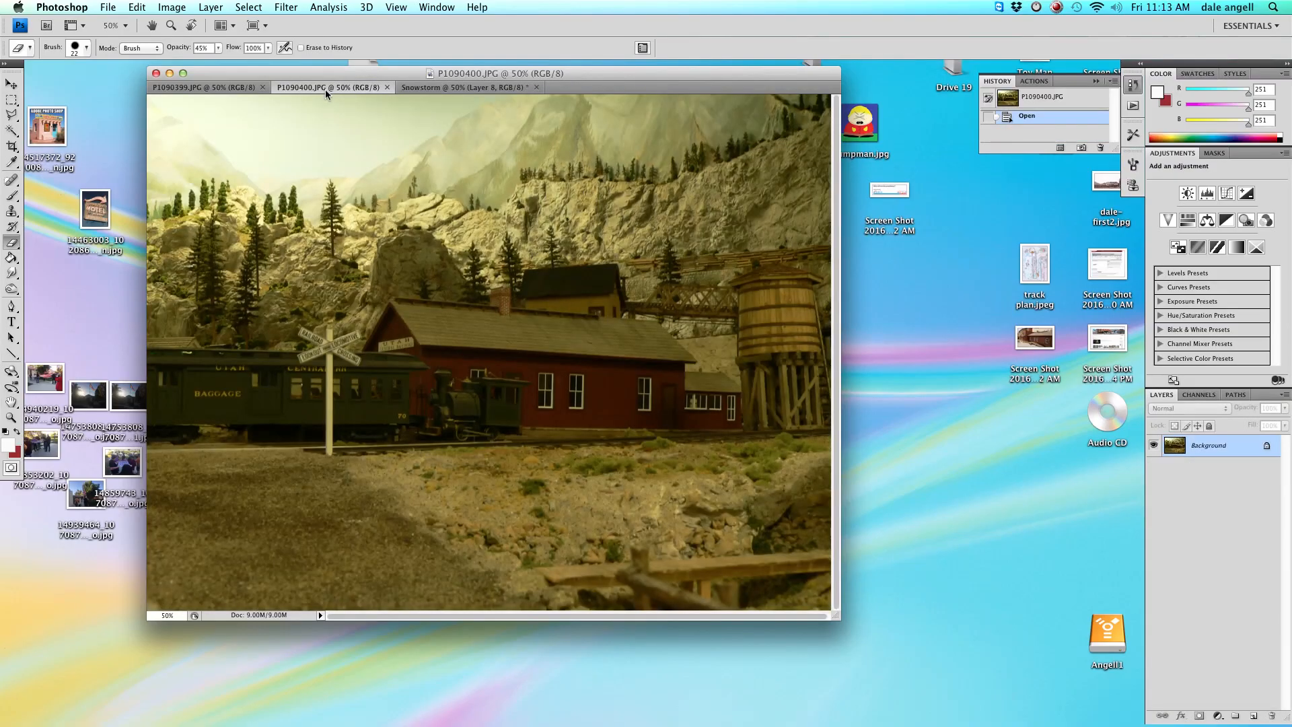
pyautogui.click(212, 90)
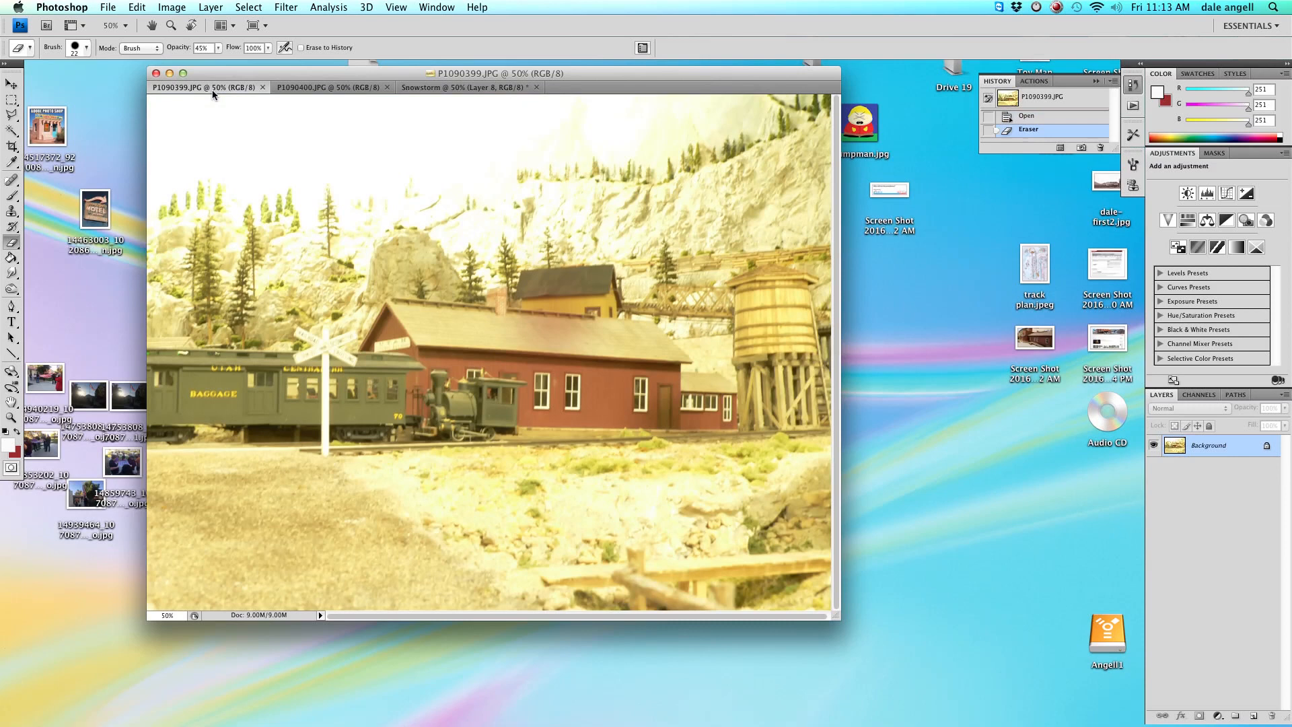
pyautogui.click(12, 115)
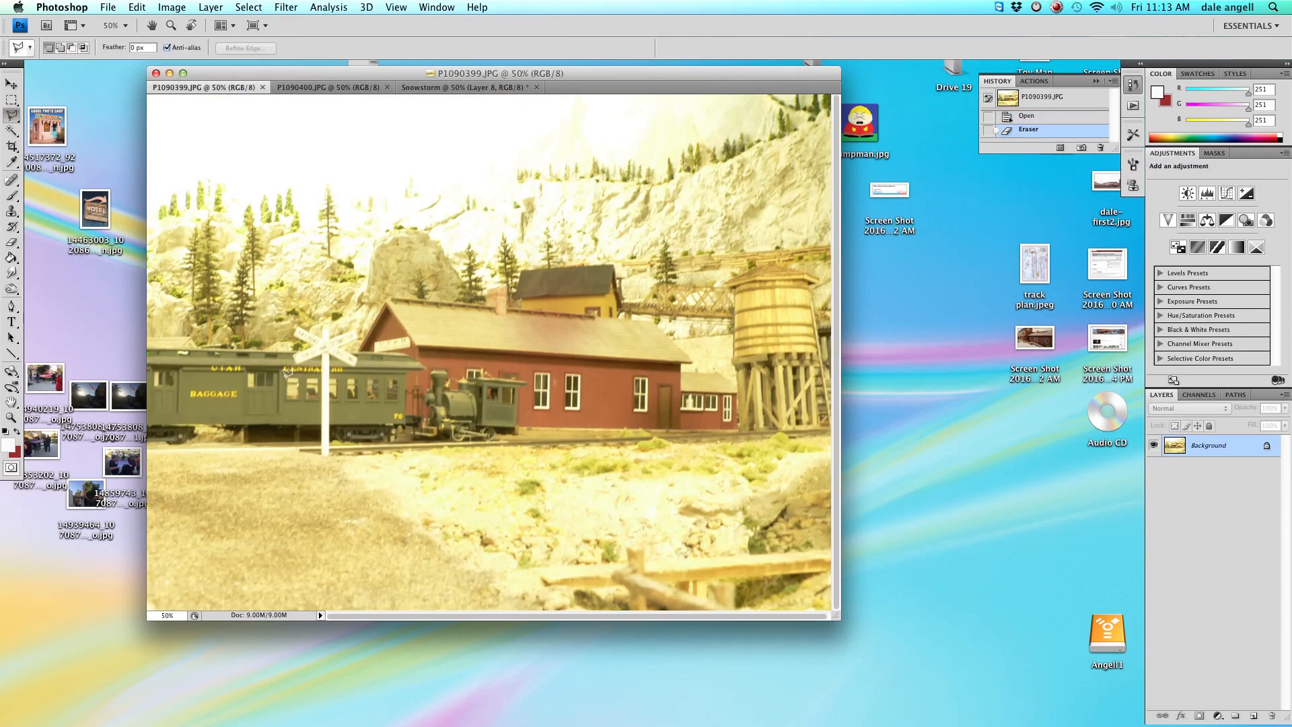
pyautogui.click(284, 401)
pyautogui.doubleClick(290, 377)
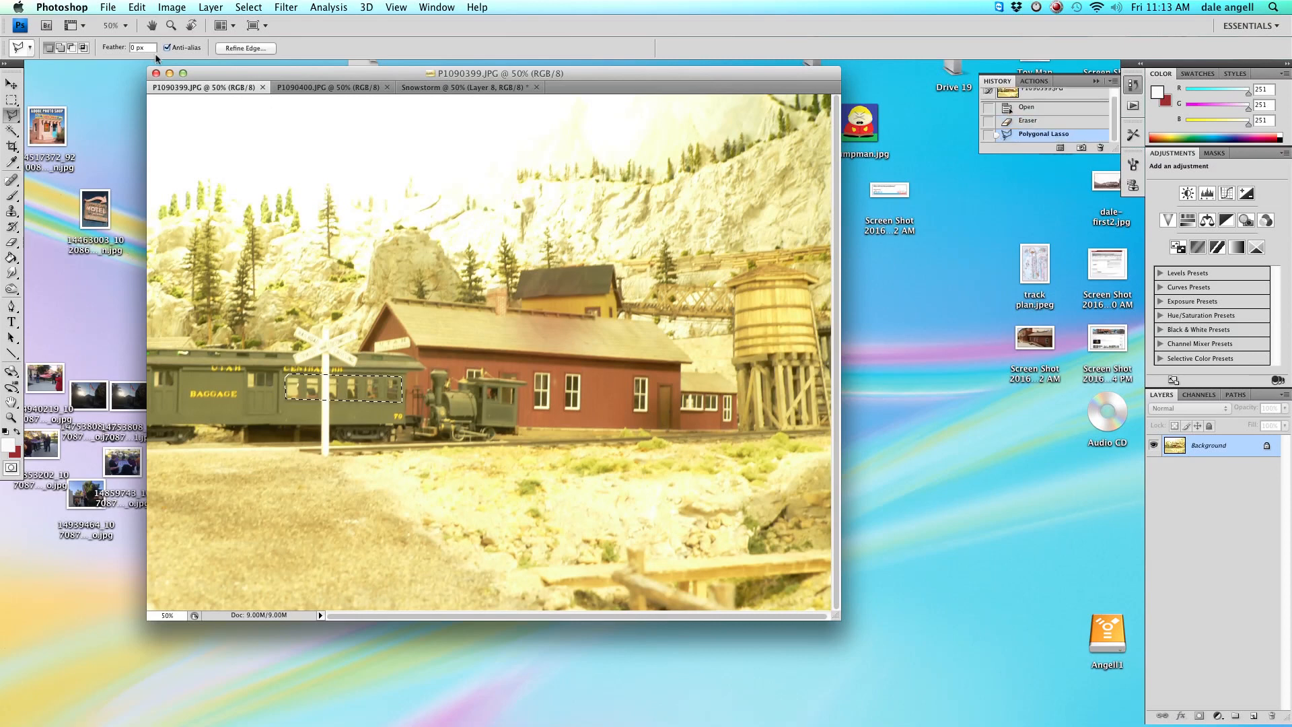
pyautogui.click(137, 8)
pyautogui.click(148, 103)
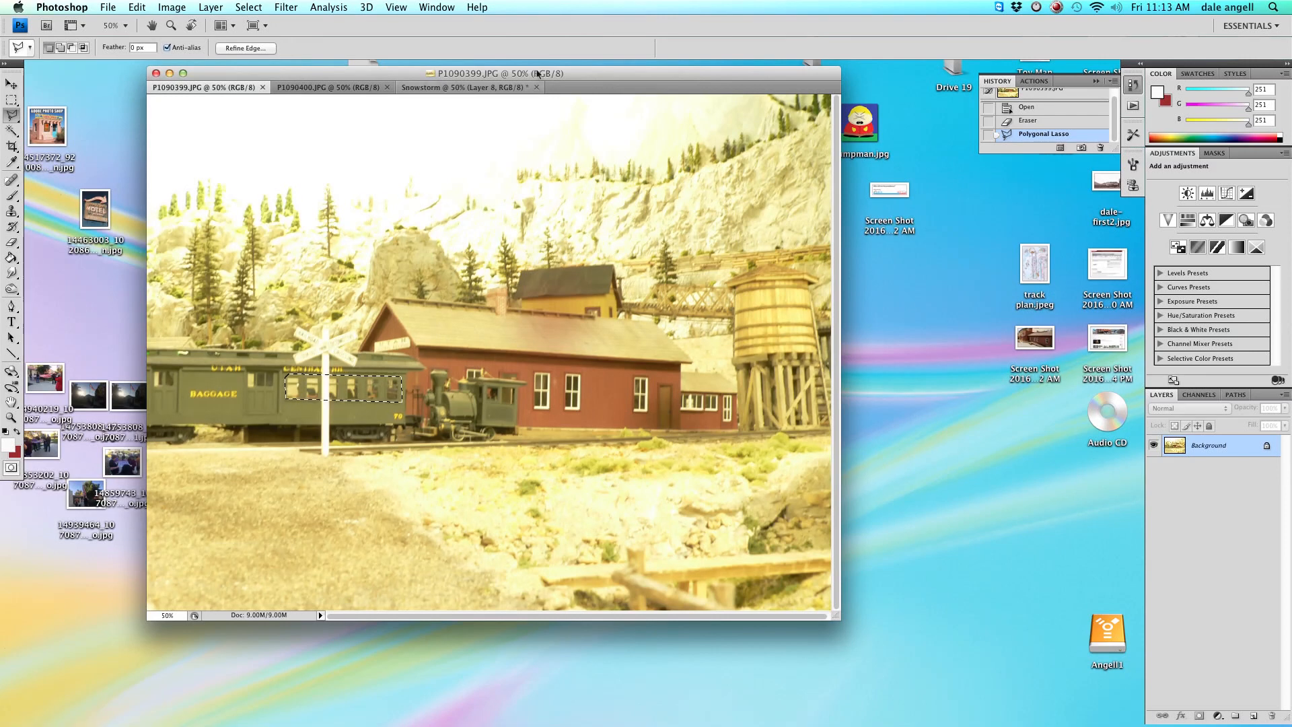
# Paste the windows into the Snowstorm image, align them over the coach, and place the layer just above the Background.
pyautogui.click(486, 89)
pyautogui.press('super+v')
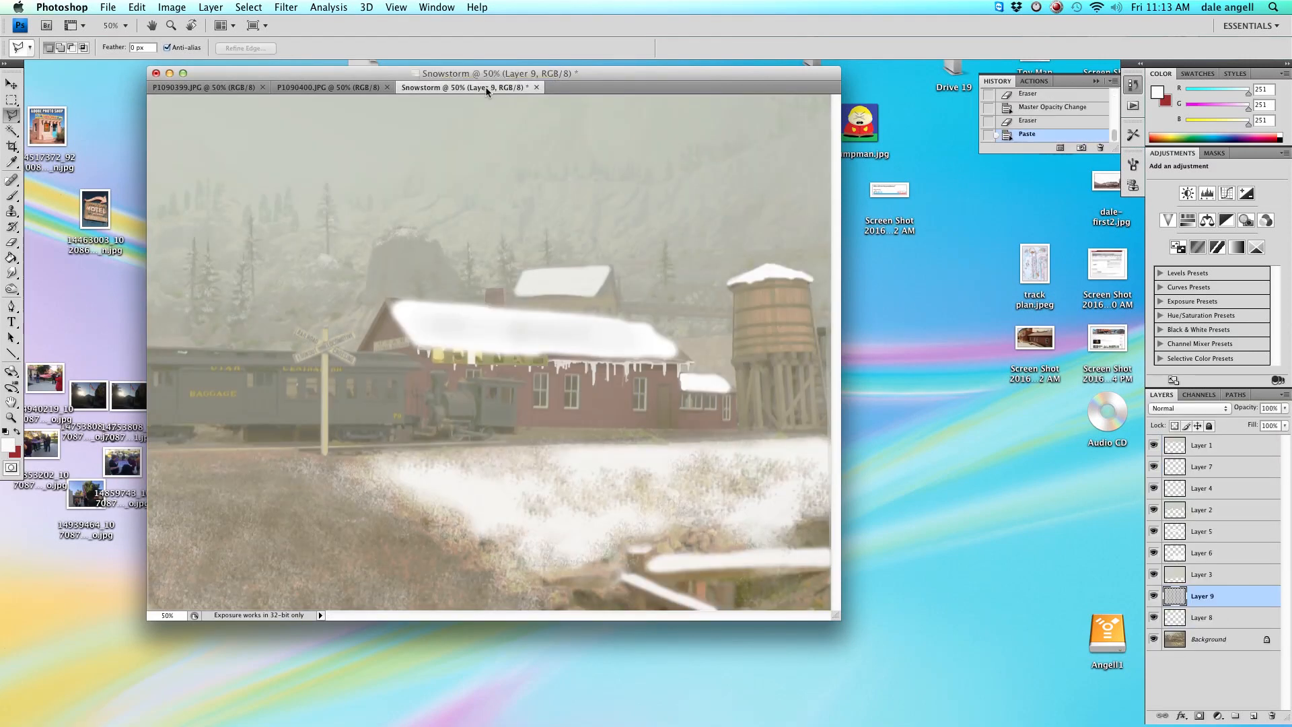
pyautogui.click(12, 83)
pyautogui.moveTo(489, 371); pyautogui.dragTo(338, 409)
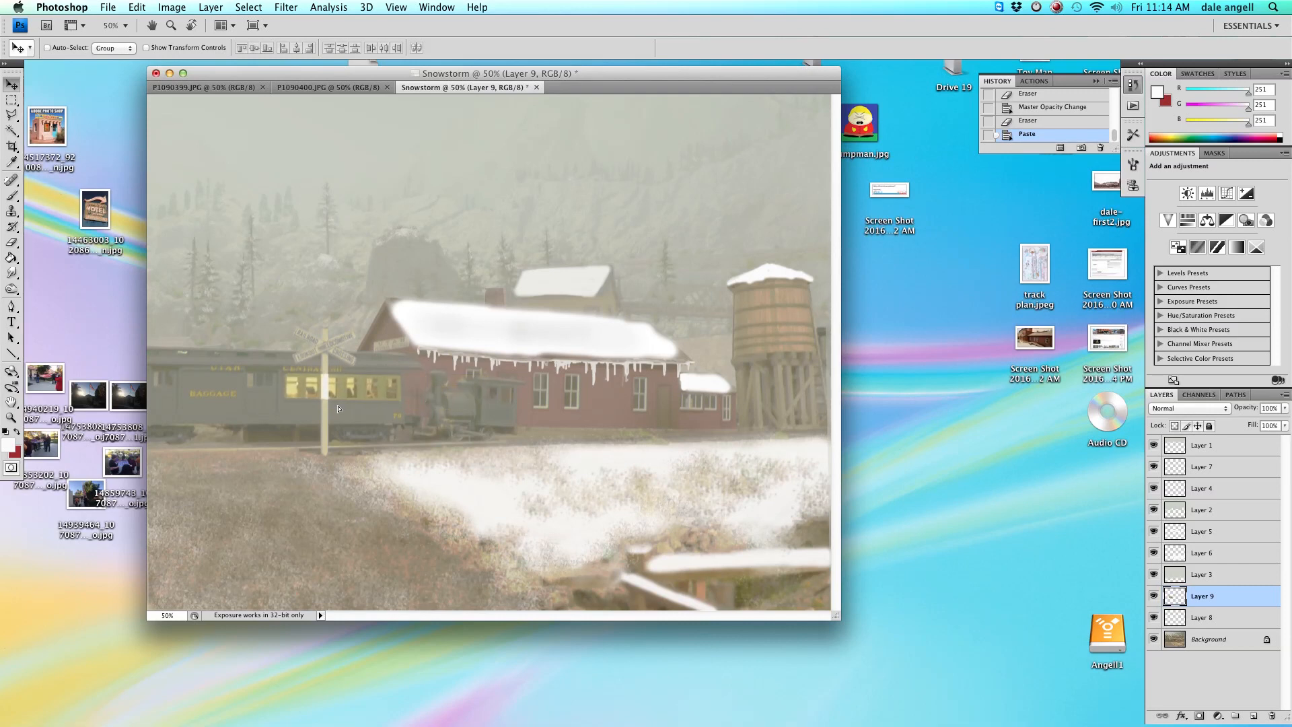
pyautogui.moveTo(339, 408); pyautogui.dragTo(339, 408)
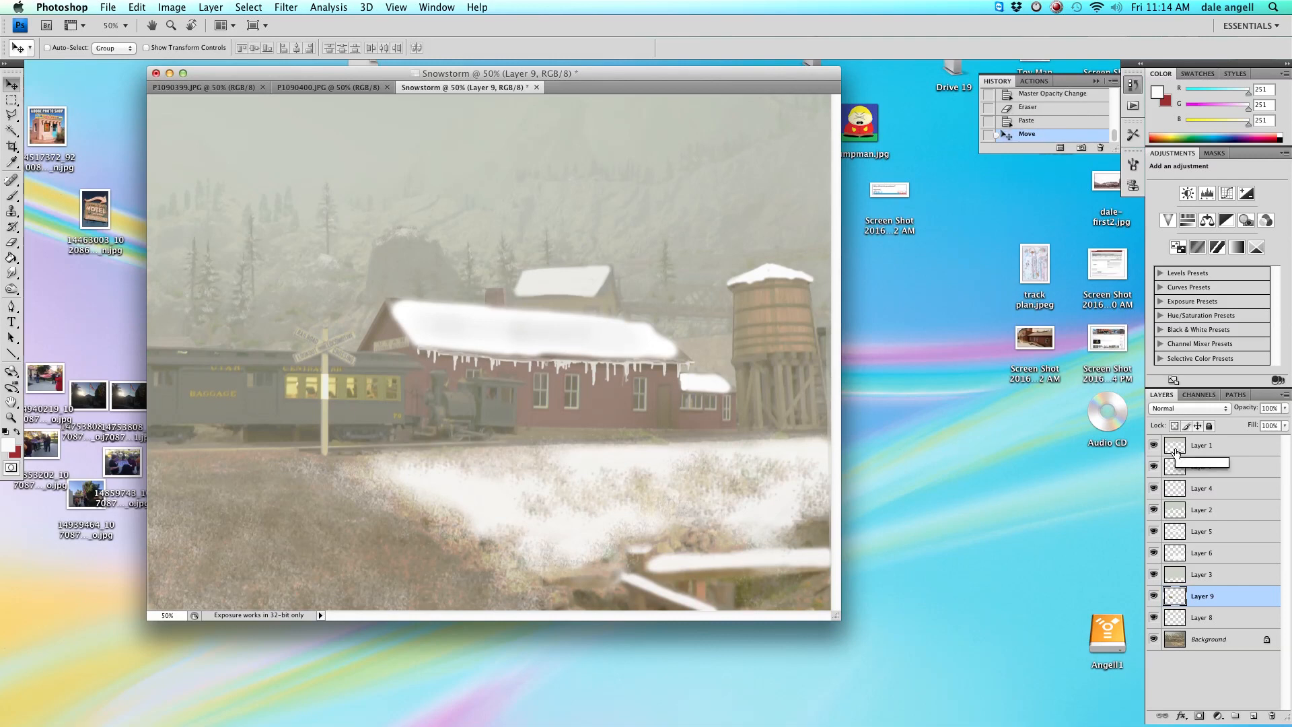
pyautogui.moveTo(1216, 596); pyautogui.dragTo(1222, 620)
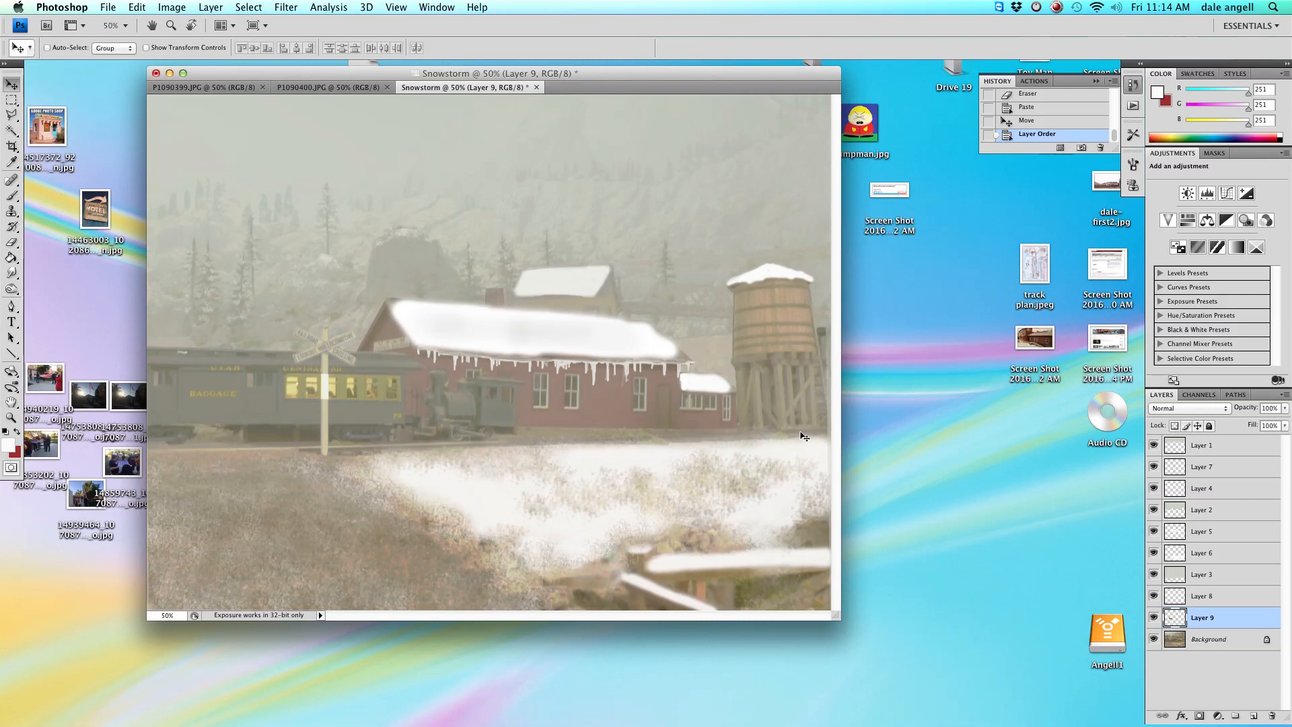
# Erase the pasted window light where the crossing post overlaps, using a 13 px eraser at 100% opacity.
pyautogui.press('super+plus')
pyautogui.press('super+plus')
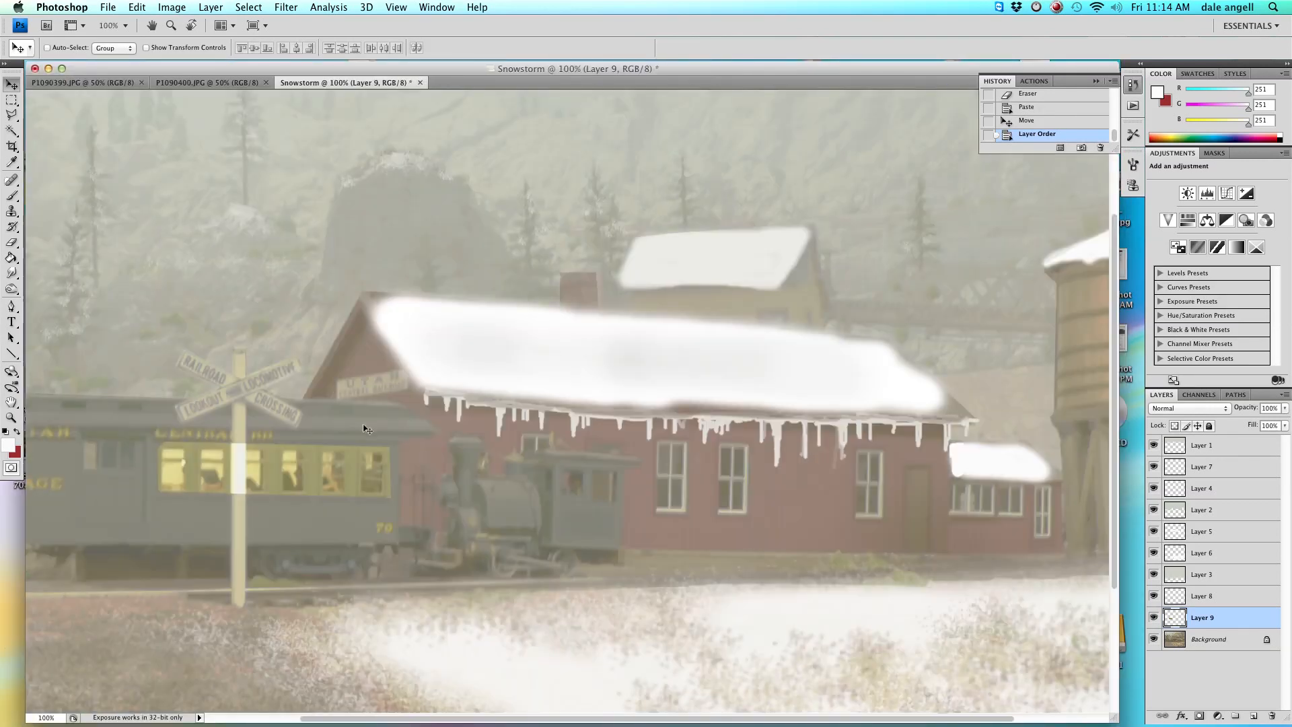
pyautogui.click(12, 243)
pyautogui.rightClick(319, 331)
pyautogui.click(335, 357)
pyautogui.moveTo(428, 402); pyautogui.dragTo(467, 403)
pyautogui.click(219, 49)
pyautogui.moveTo(222, 62); pyautogui.dragTo(259, 63)
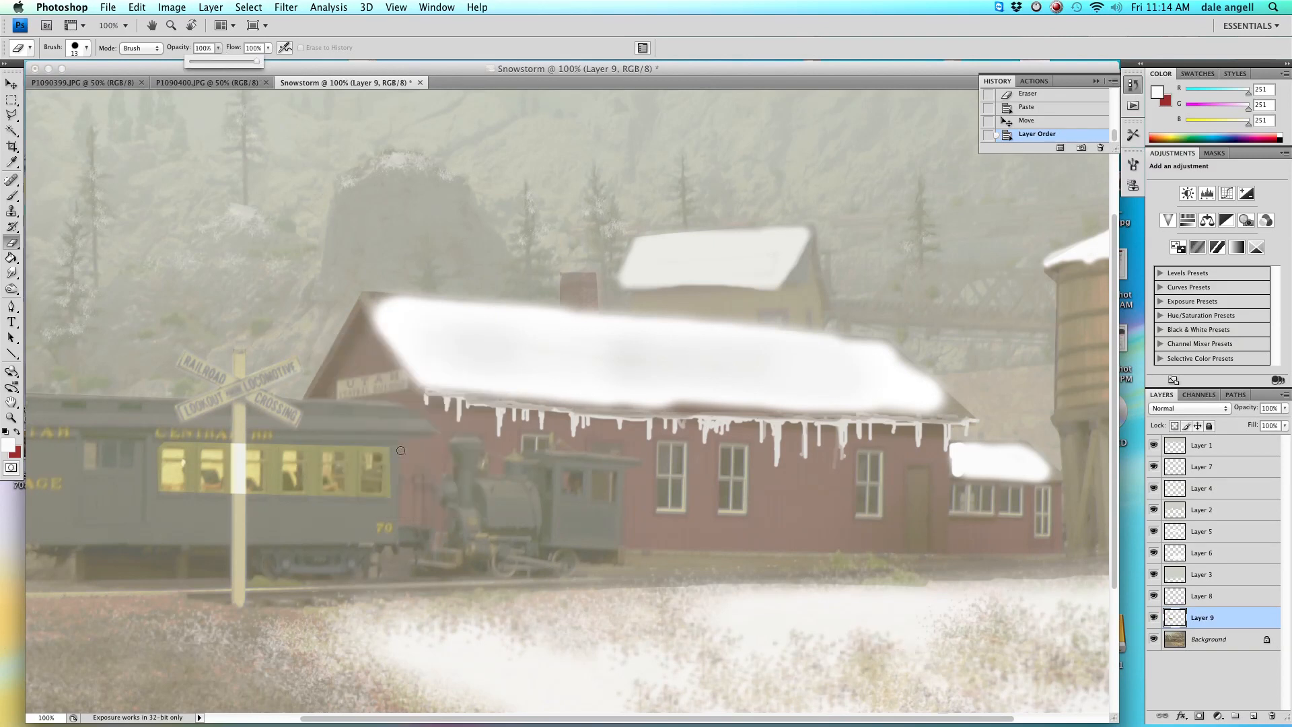
pyautogui.click(315, 445)
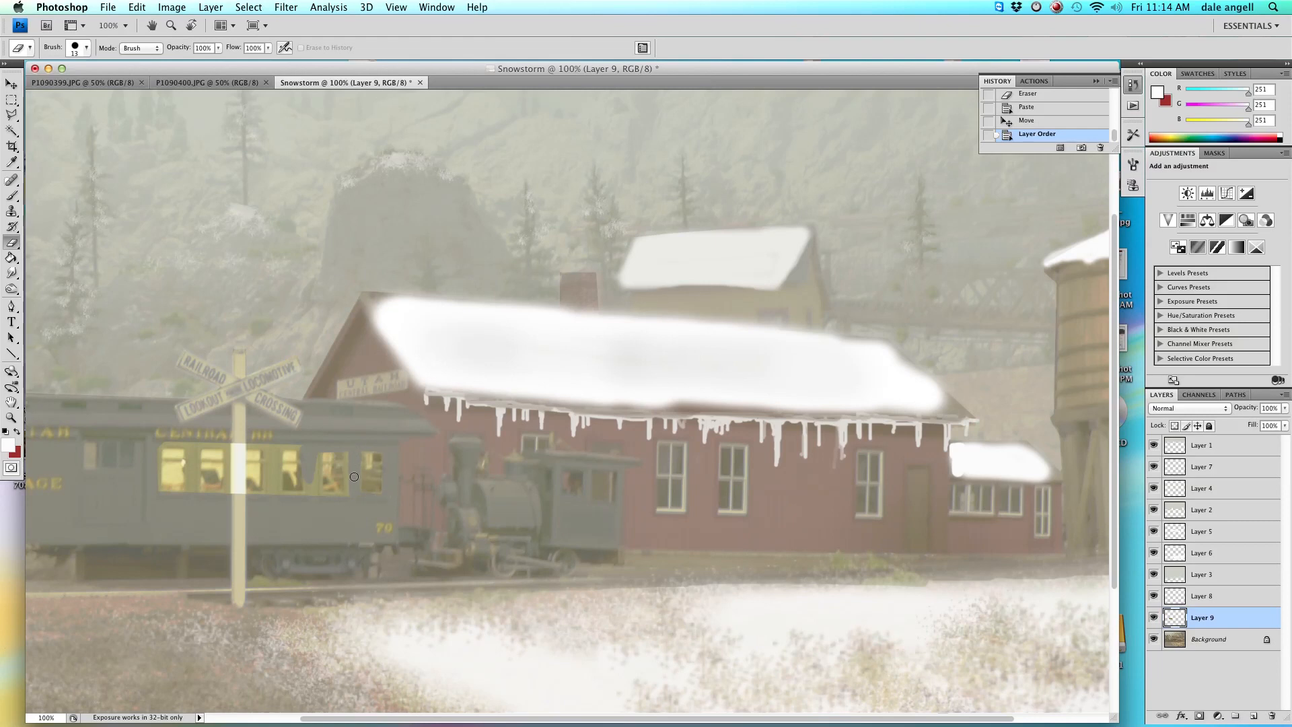
pyautogui.click(367, 500)
pyautogui.click(368, 500)
pyautogui.click(311, 475)
pyautogui.click(280, 460)
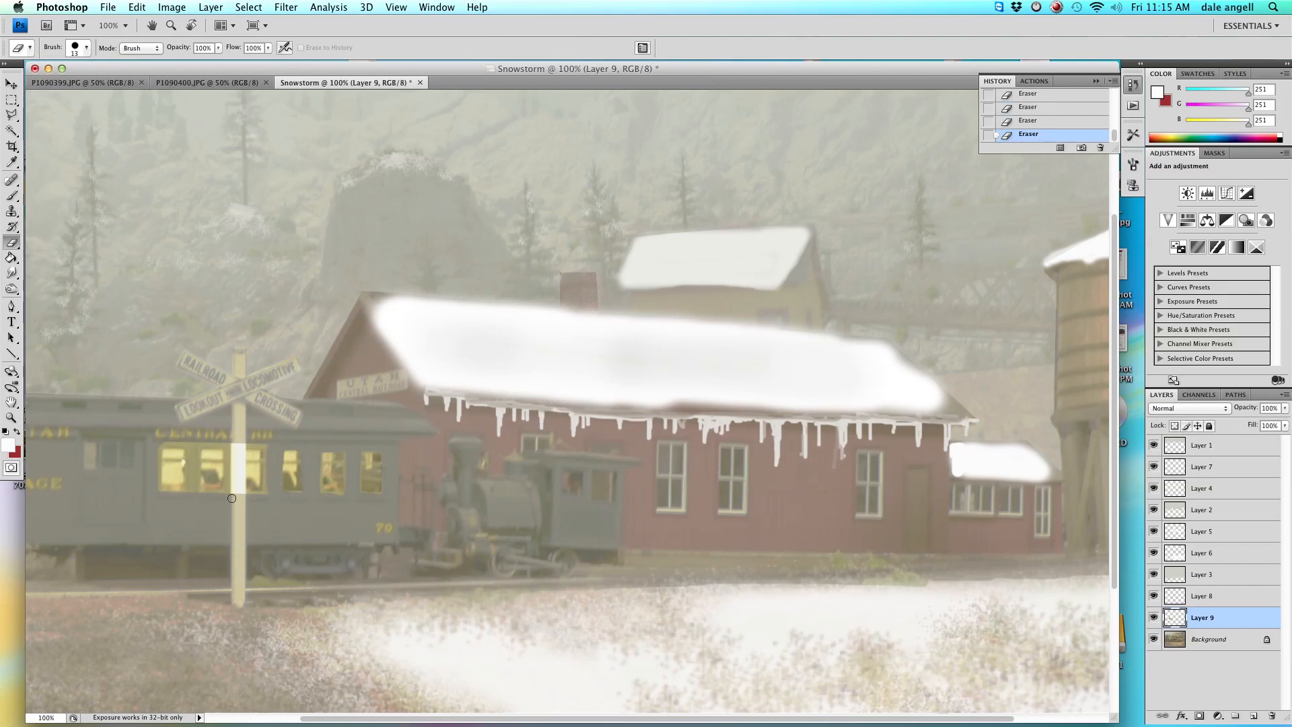
pyautogui.moveTo(239, 449); pyautogui.dragTo(239, 499)
pyautogui.moveTo(156, 451); pyautogui.dragTo(157, 495)
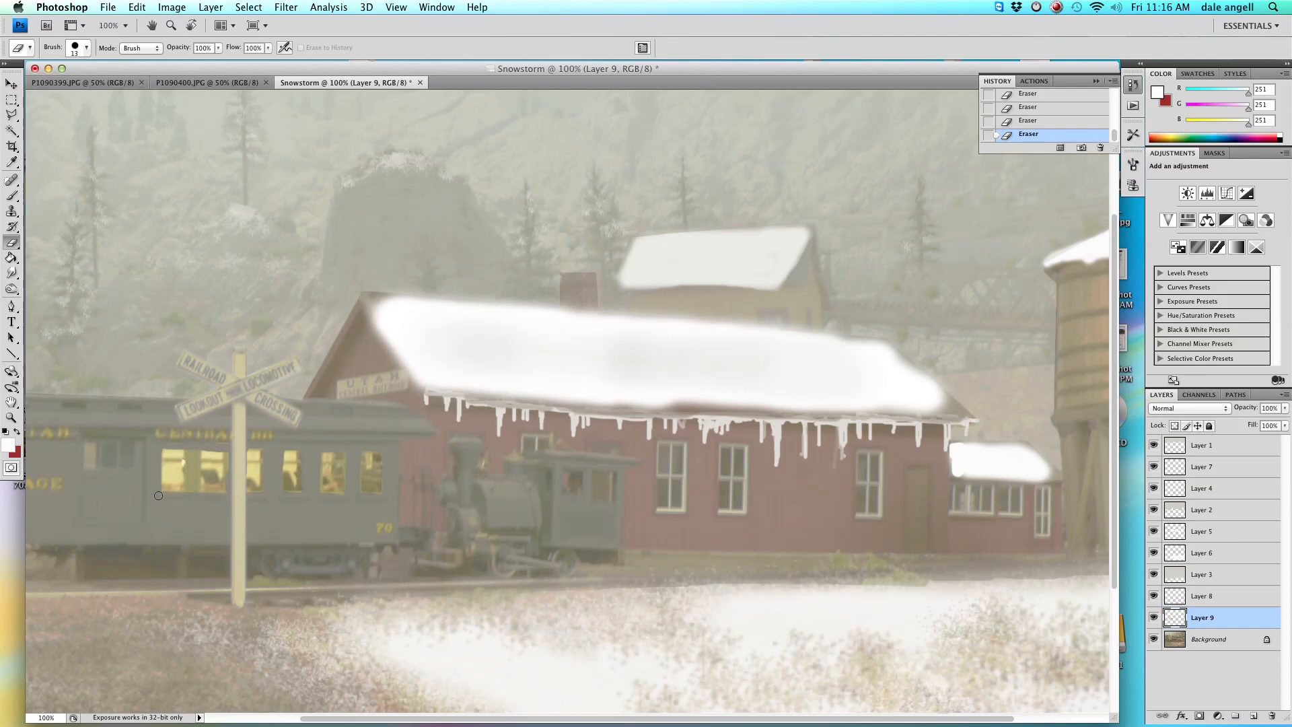
pyautogui.moveTo(193, 450)
pyautogui.mouseDown()
pyautogui.moveTo(191, 486)
pyautogui.moveTo(195, 448)
pyautogui.moveTo(194, 495)
pyautogui.moveTo(195, 448)
pyautogui.moveTo(257, 447)
pyautogui.moveTo(169, 451)
pyautogui.moveTo(189, 447)
pyautogui.moveTo(188, 486)
pyautogui.mouseUp()
# Apply Levels to the window layer with input values 0, 0.85 and 200.
pyautogui.press('super+minus')
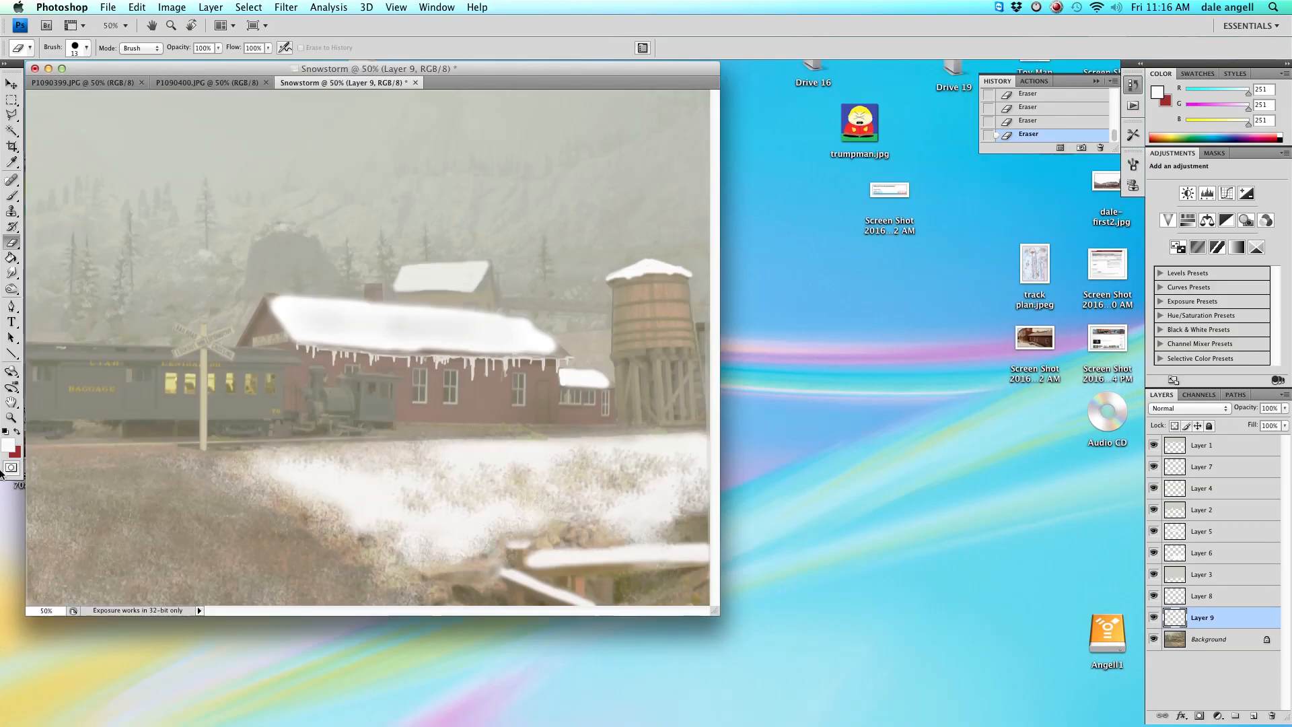
pyautogui.moveTo(552, 69); pyautogui.dragTo(631, 71)
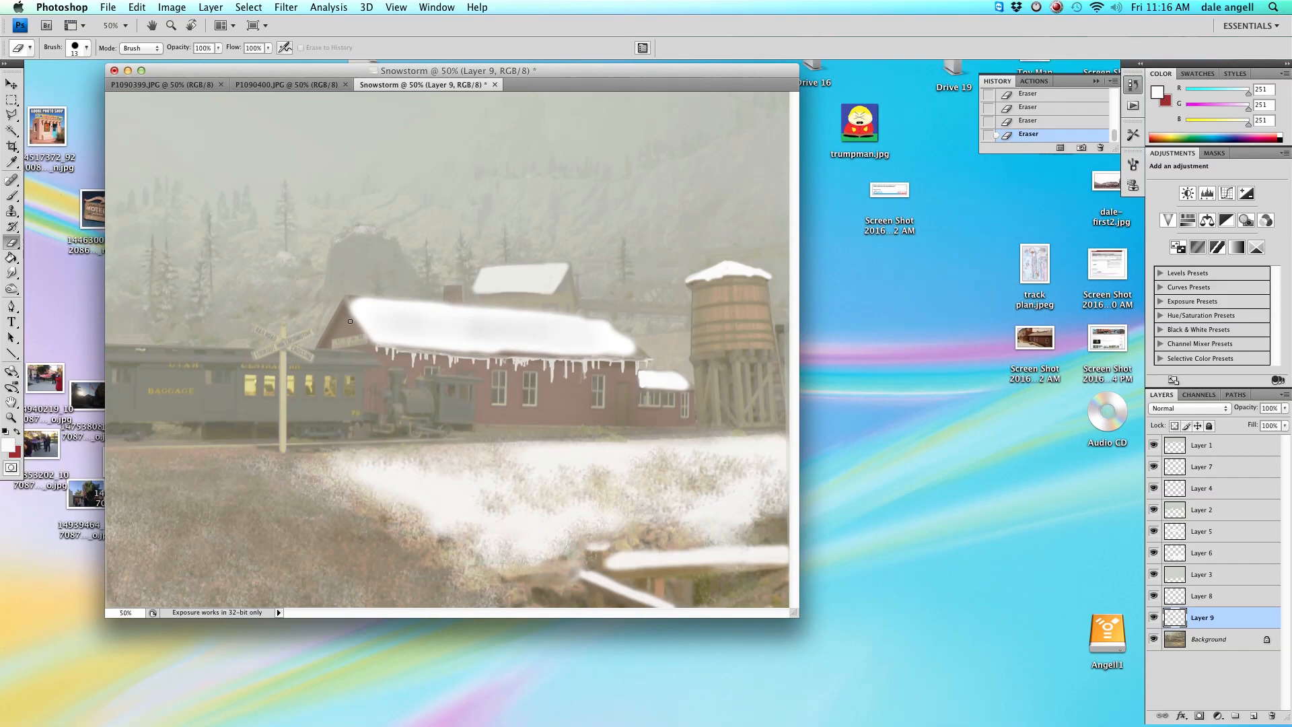
pyautogui.press('super+l')
pyautogui.moveTo(804, 223); pyautogui.dragTo(796, 223)
pyautogui.moveTo(890, 223); pyautogui.dragTo(795, 224)
pyautogui.moveTo(861, 224); pyautogui.dragTo(853, 225)
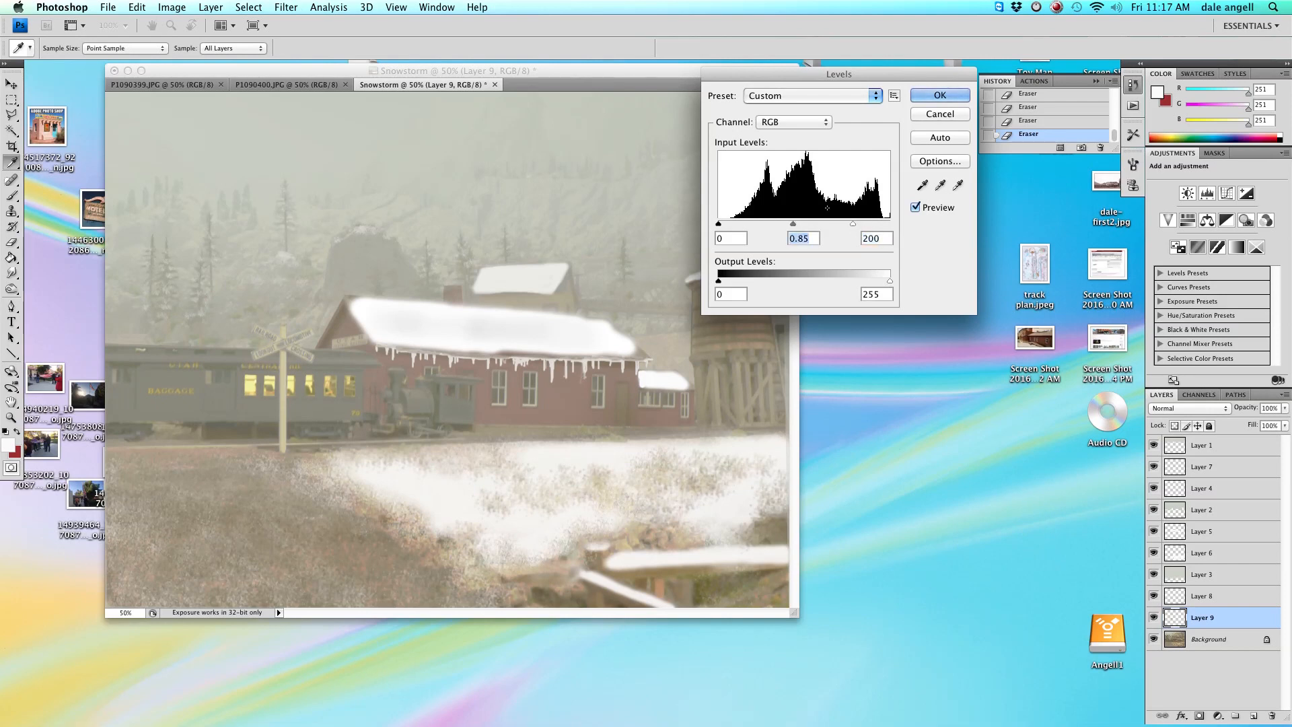
pyautogui.click(943, 96)
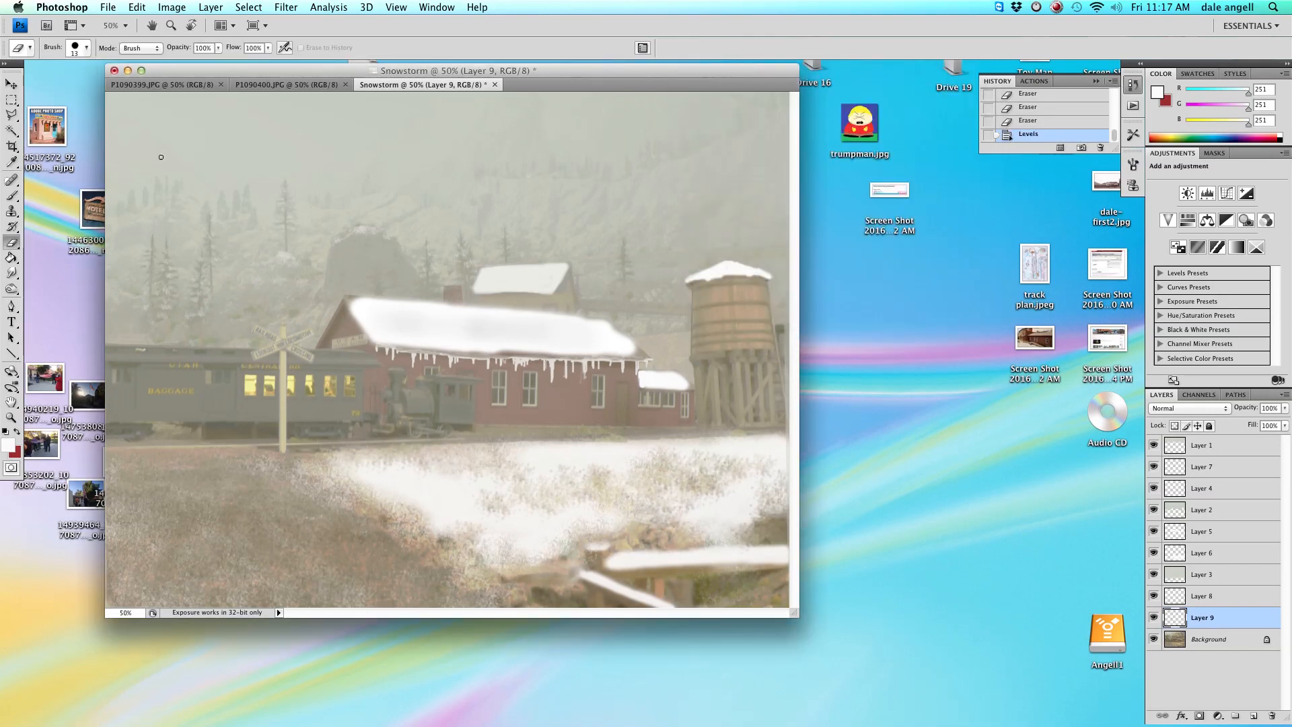
# Select all and paste the copied content as a new layer above the window layer, then move and nudge it into position.
pyautogui.click(108, 8)
pyautogui.click(172, 7)
pyautogui.press('super+a')
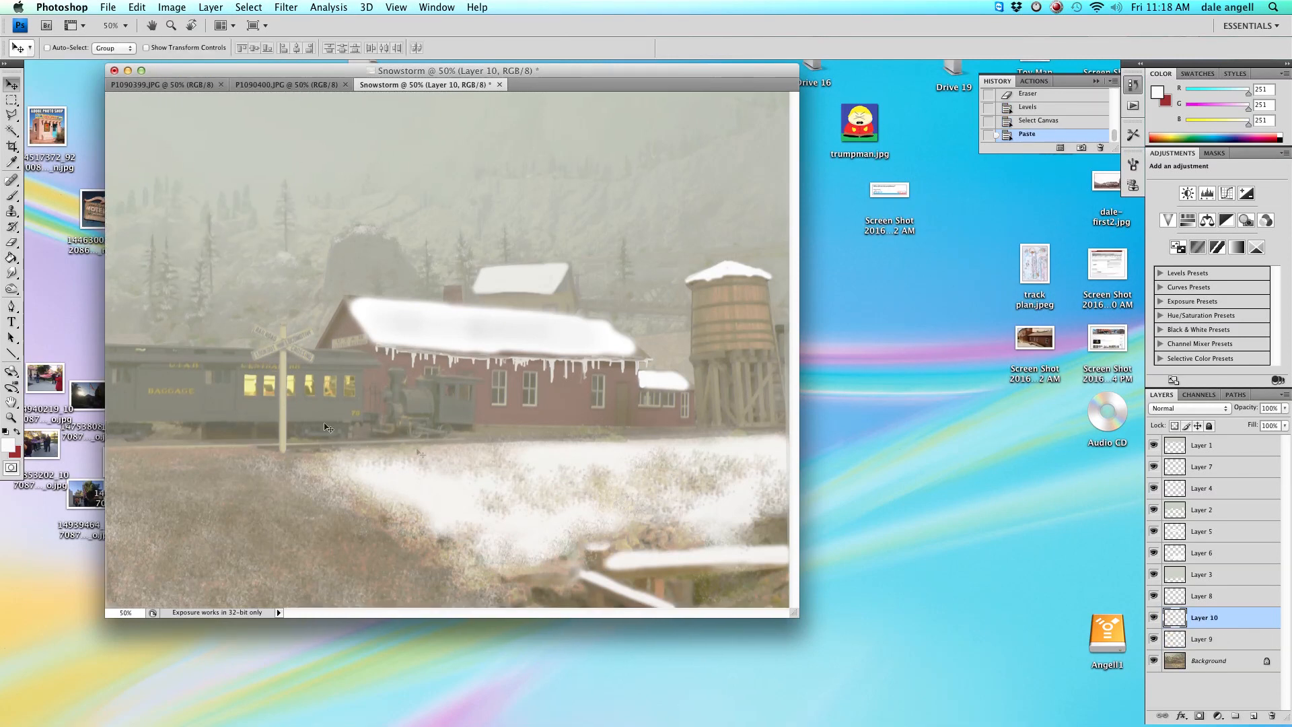
pyautogui.moveTo(444, 511); pyautogui.dragTo(437, 513)
pyautogui.click(1154, 618)
pyautogui.click(1154, 618)
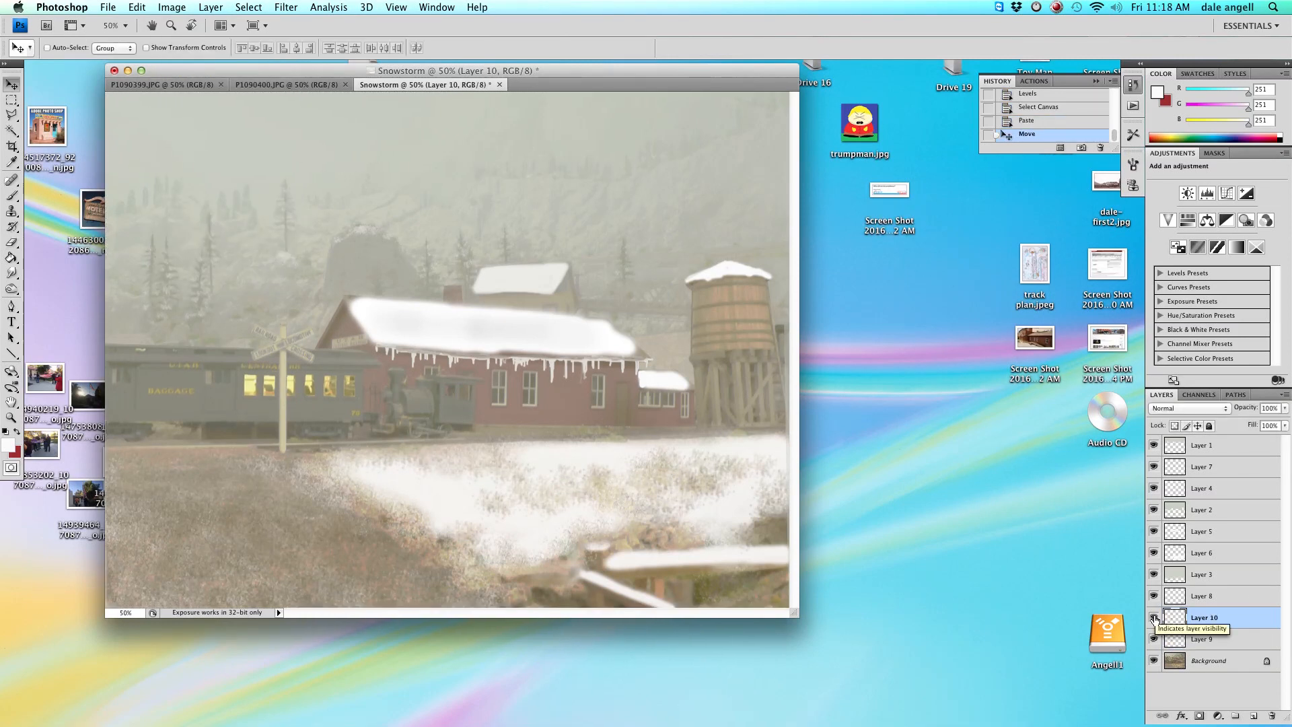
pyautogui.press('Left')
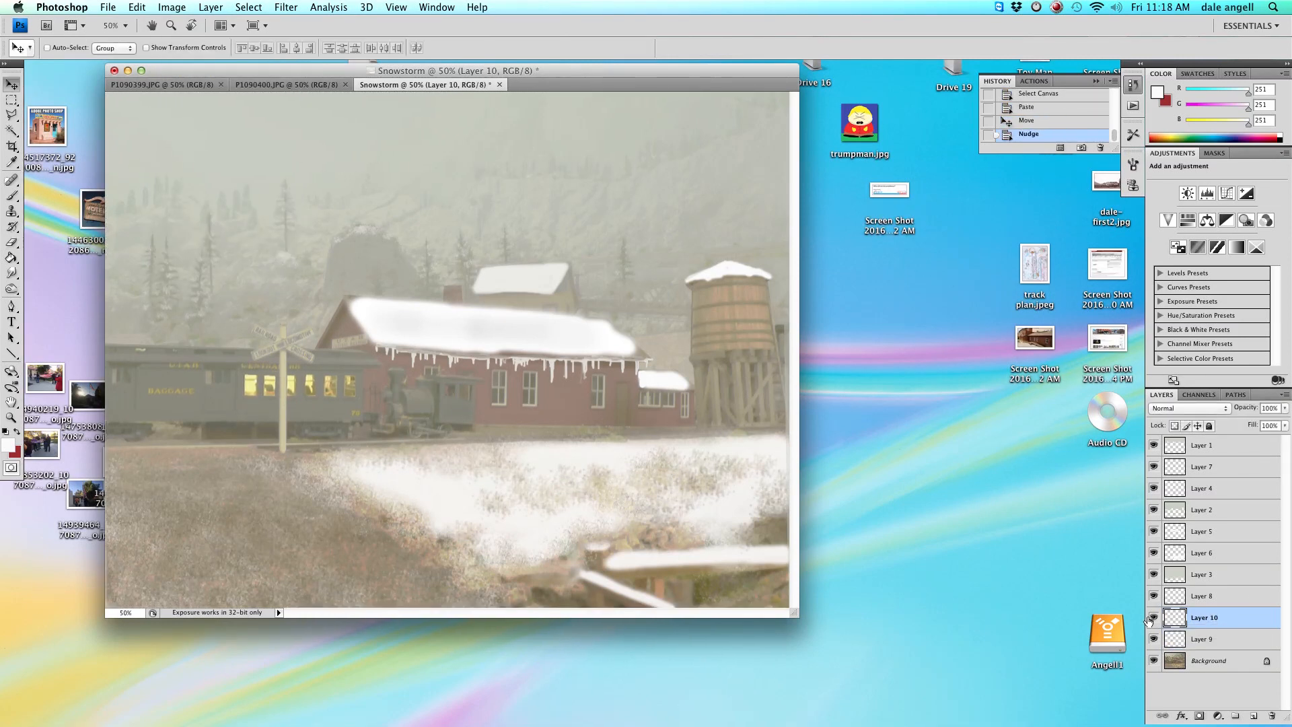
# Apply a Gaussian Blur to the pasted layer, adjusting the radius slider.
pyautogui.click(209, 8)
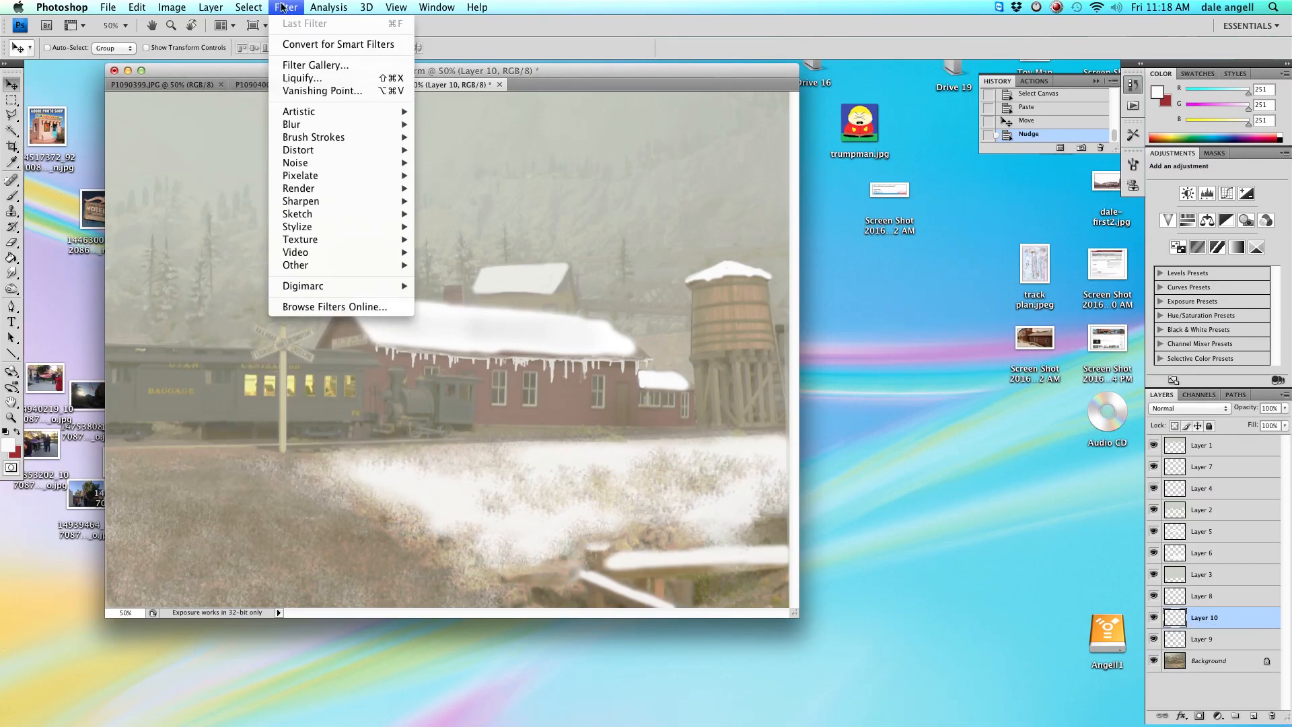
pyautogui.moveTo(347, 130)
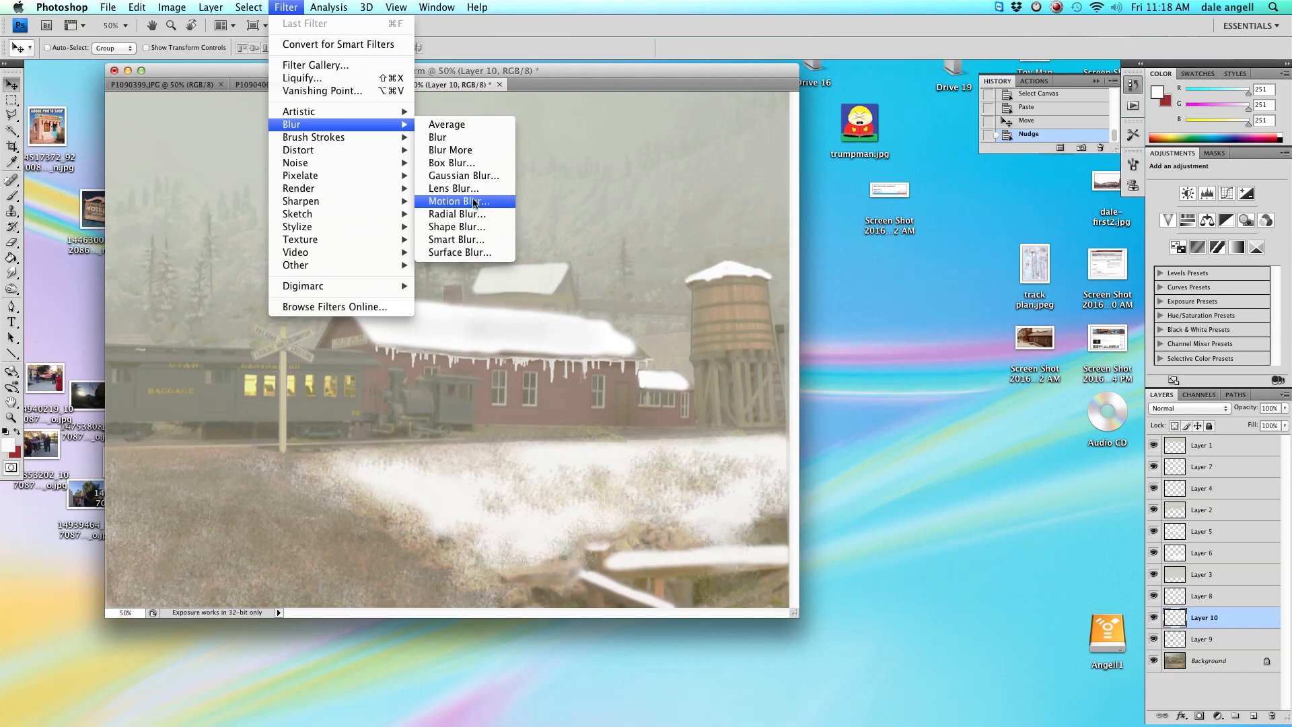
pyautogui.click(472, 180)
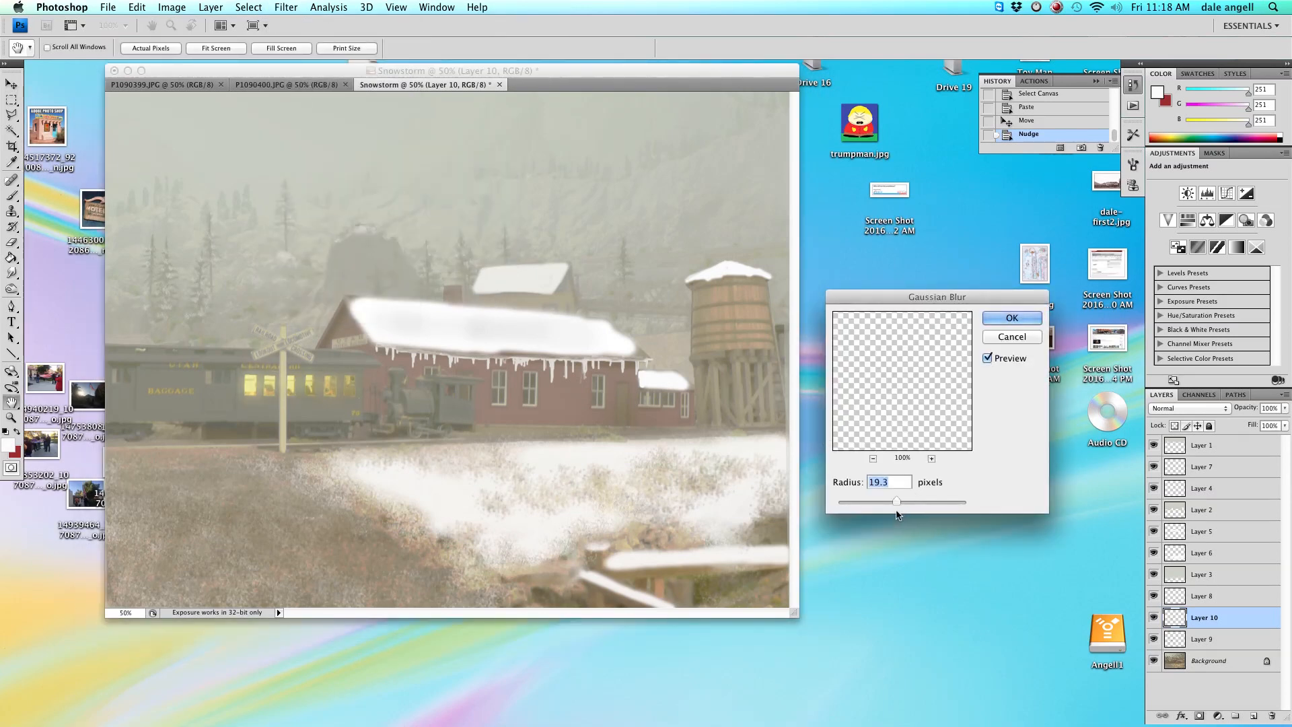
pyautogui.moveTo(899, 498); pyautogui.dragTo(910, 505)
pyautogui.moveTo(920, 507); pyautogui.dragTo(939, 506)
pyautogui.moveTo(940, 506); pyautogui.dragTo(939, 506)
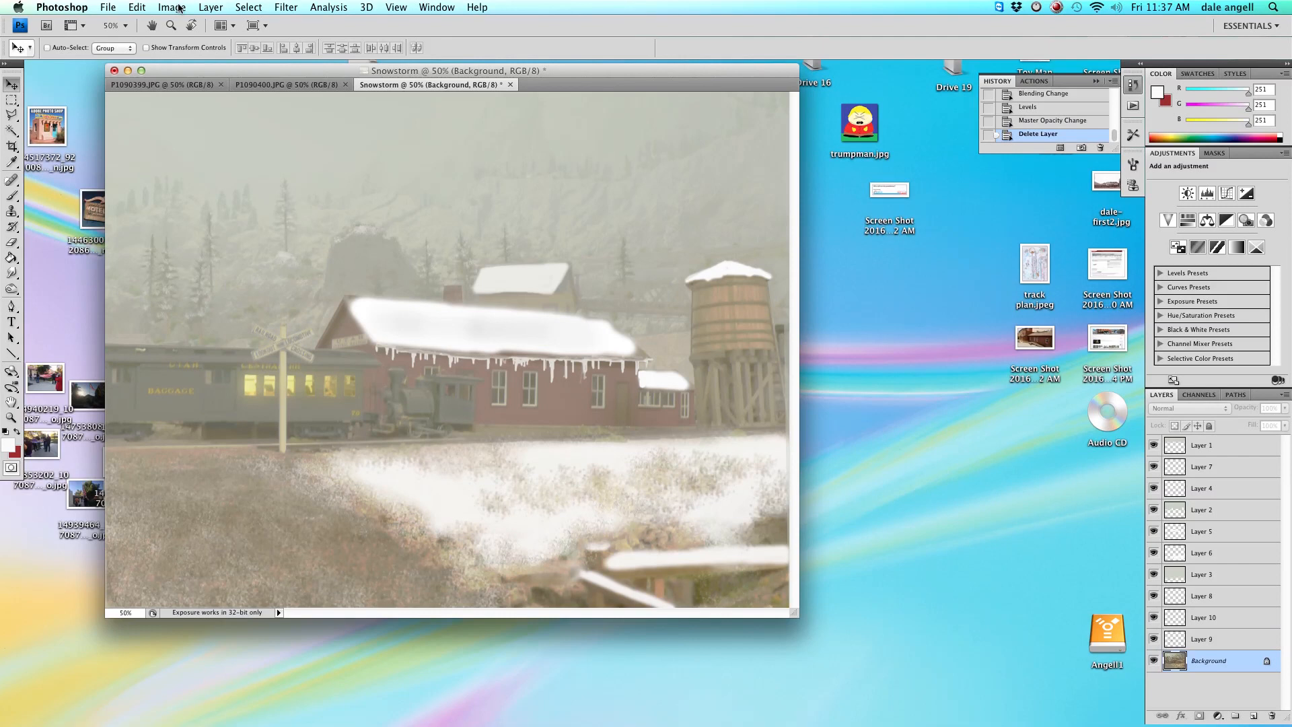
# Create a new empty layer directly above the Background.
pyautogui.click(211, 7)
pyautogui.moveTo(215, 24)
pyautogui.click(382, 39)
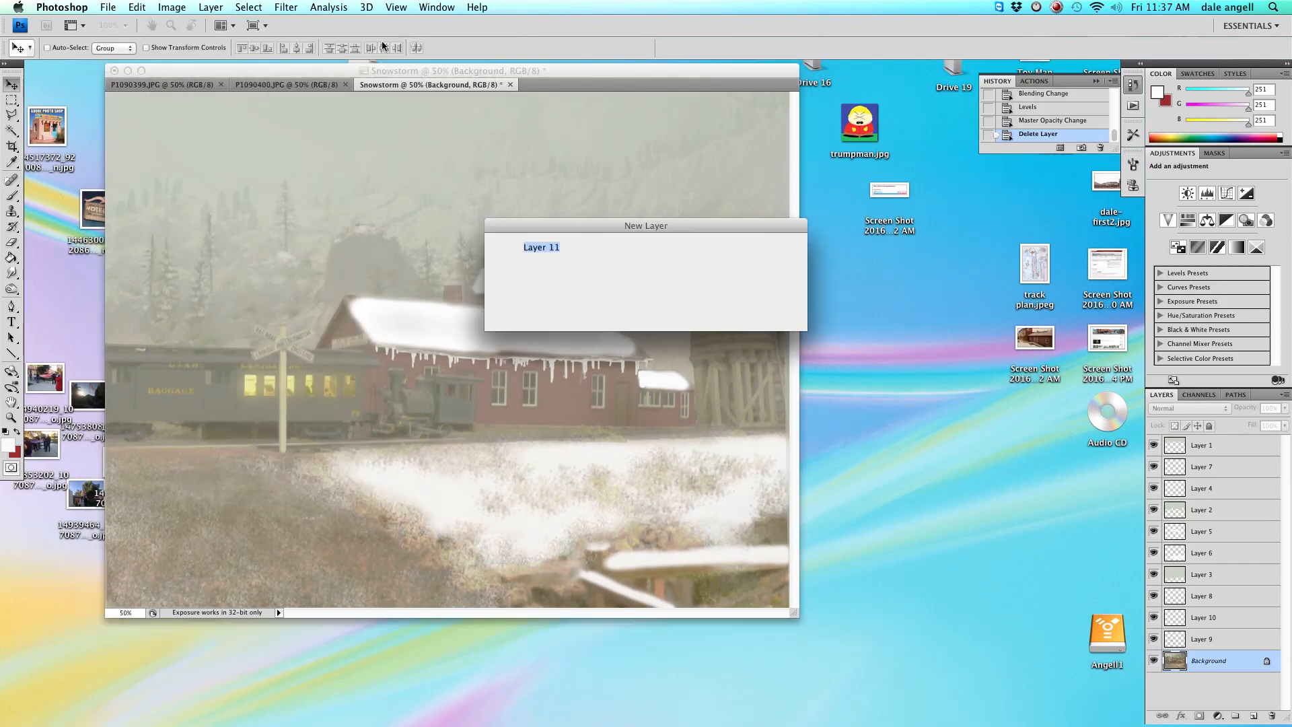
pyautogui.press('Return')
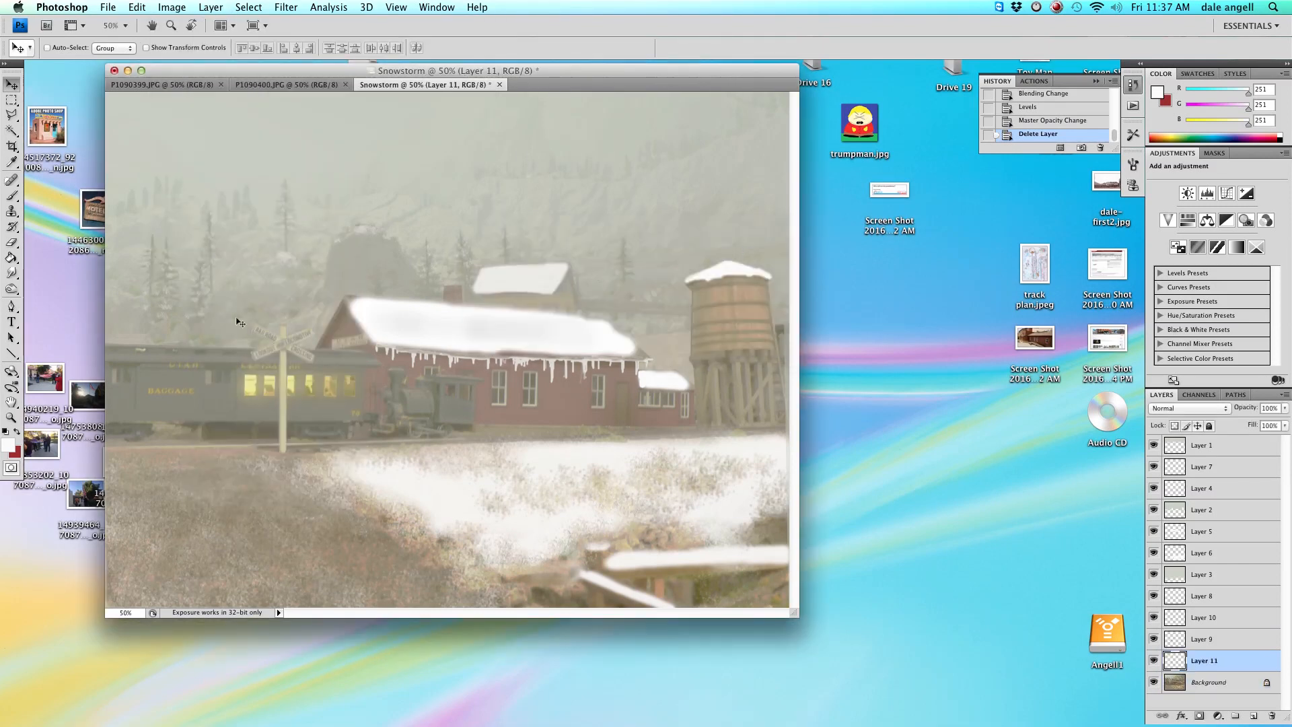
# Set the foreground colour to a pale yellow (248, 248, 195) sampled from the lit coach windows.
pyautogui.click(7, 445)
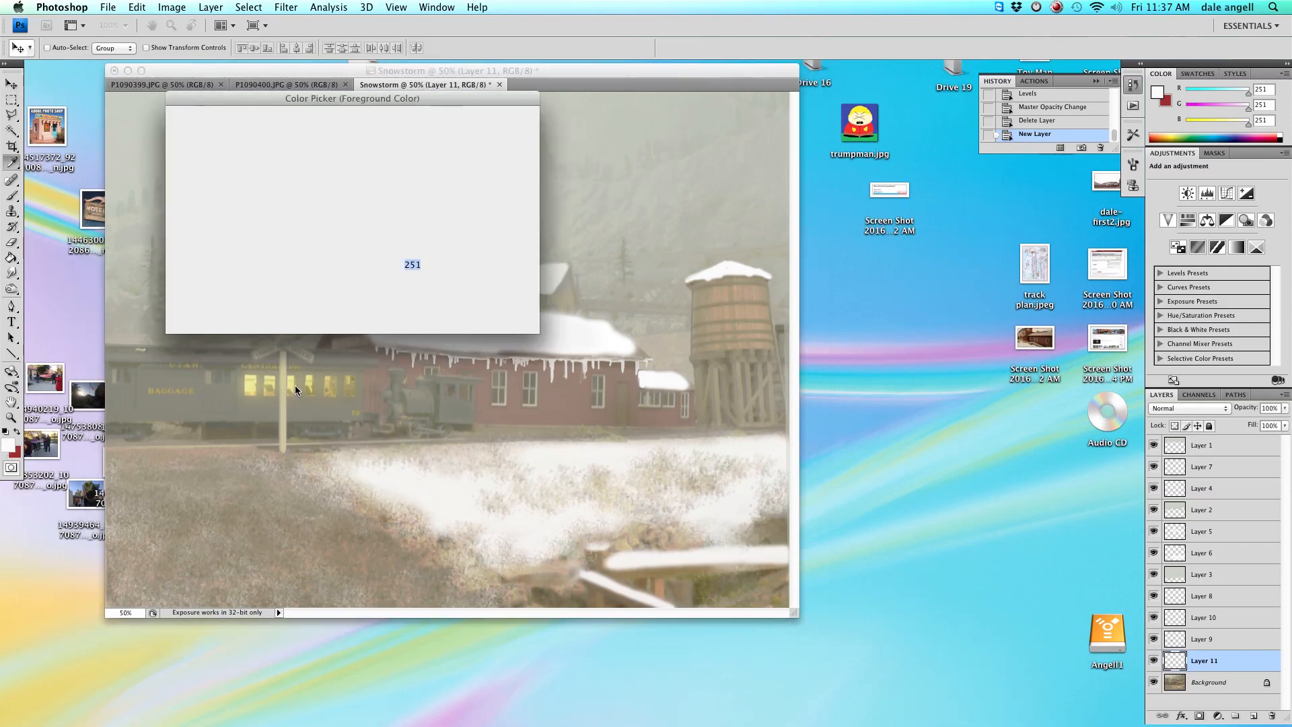
pyautogui.click(293, 381)
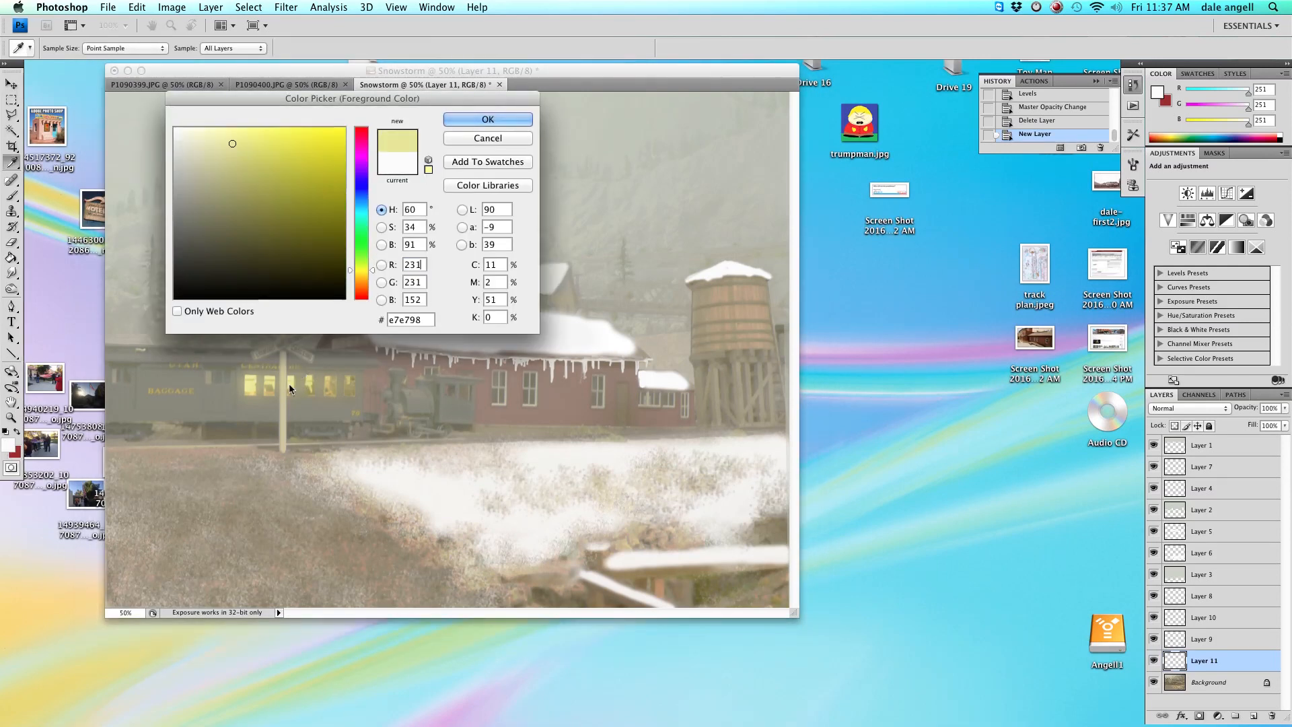
pyautogui.moveTo(230, 143); pyautogui.dragTo(210, 132)
pyautogui.click(487, 120)
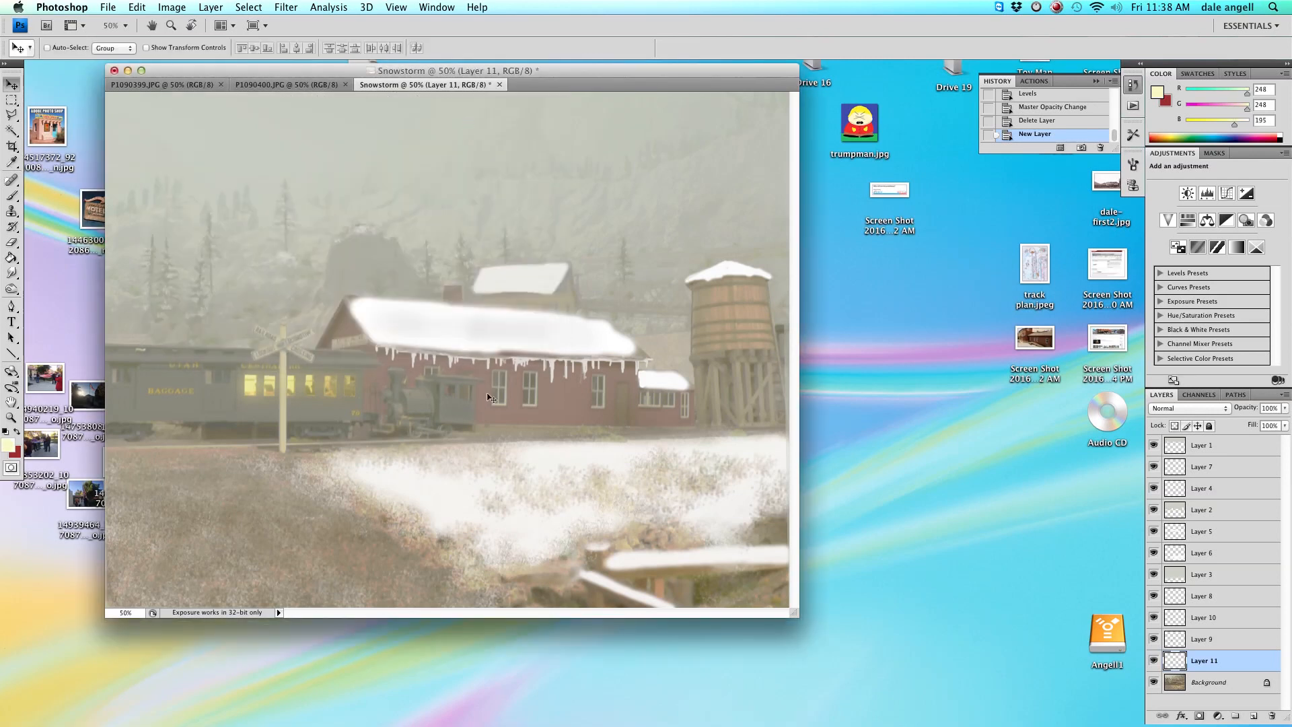
# Paint the locomotive's headlight as a small hard 12 px dot with the Brush tool.
pyautogui.click(12, 195)
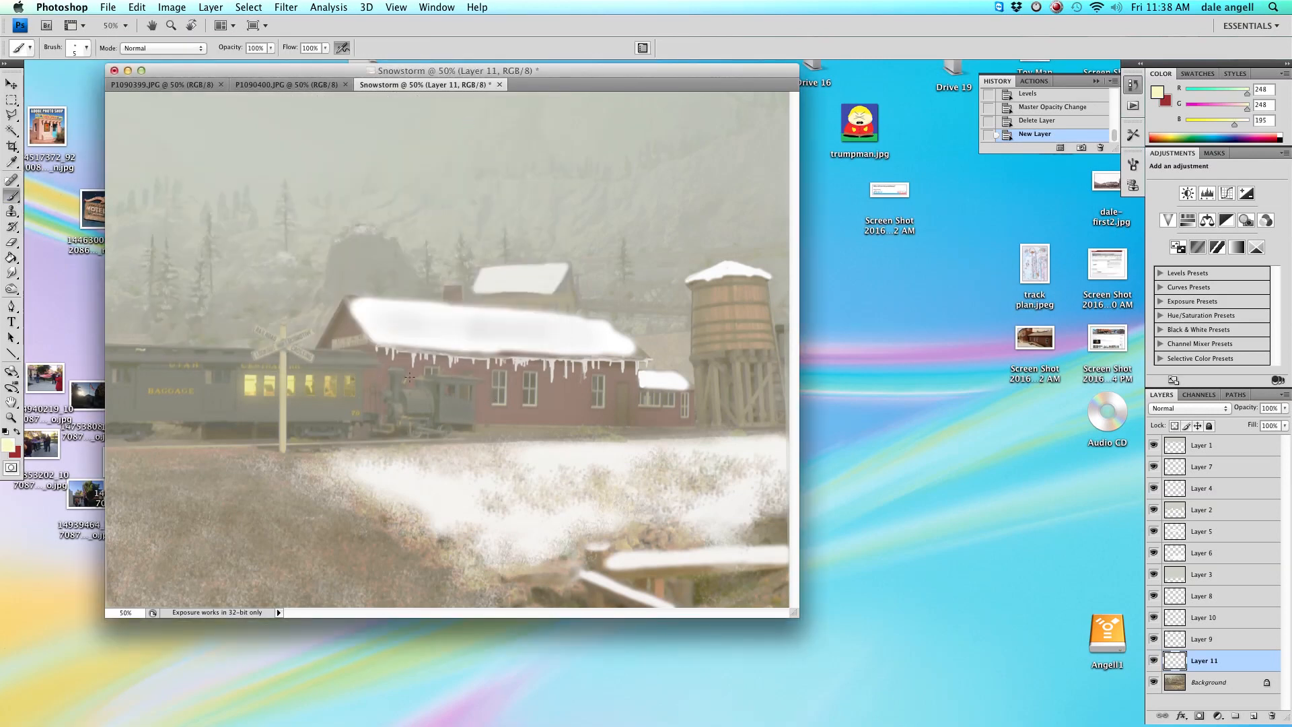
pyautogui.rightClick(390, 375)
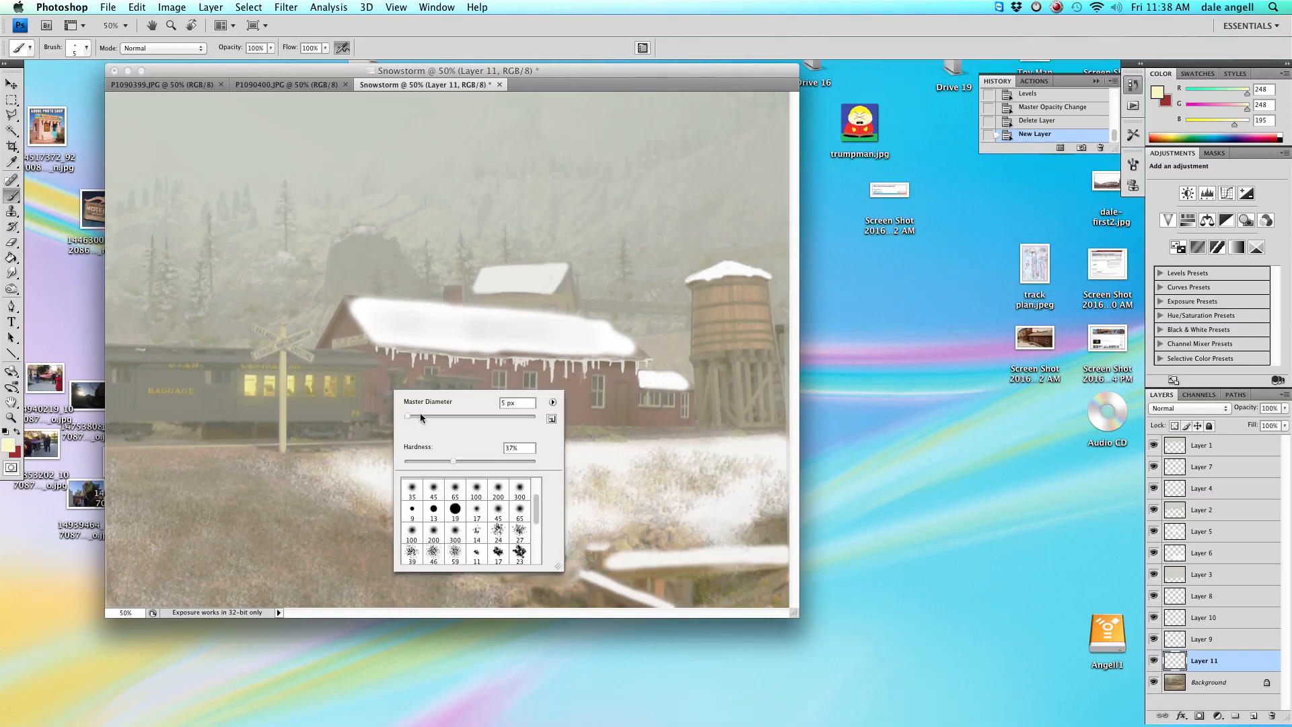
pyautogui.click(463, 461)
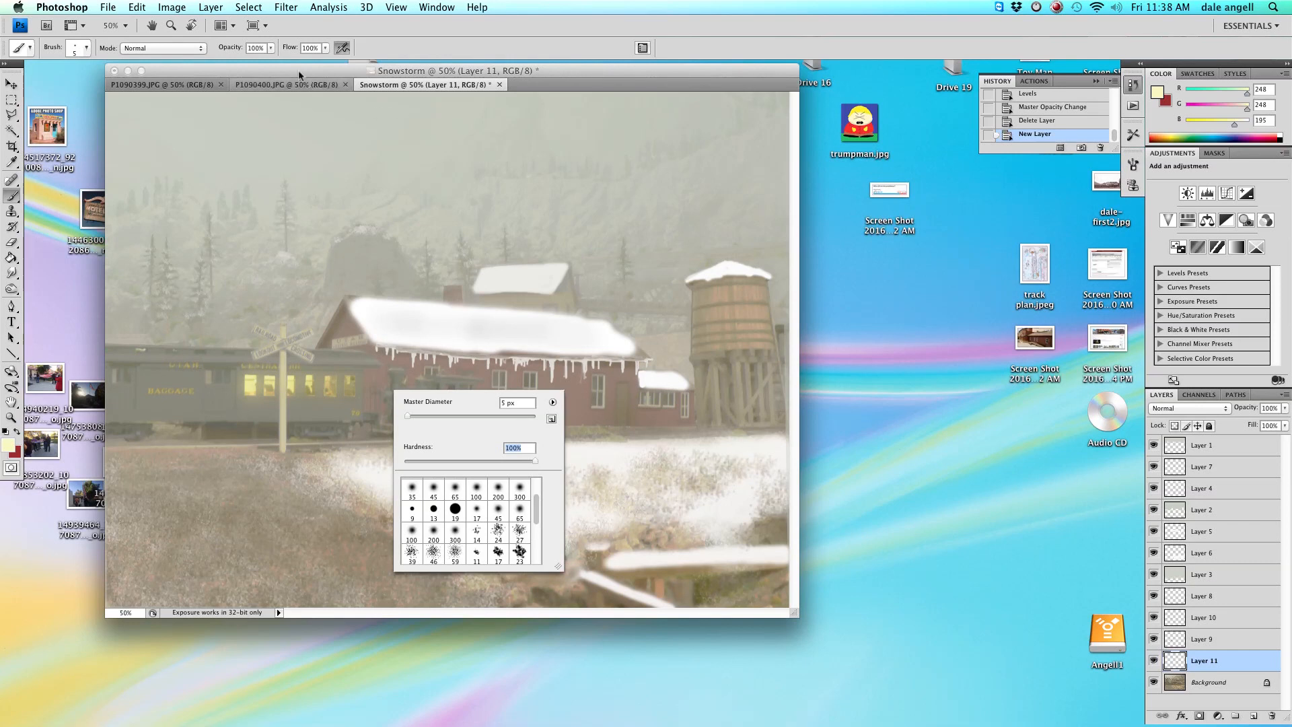
pyautogui.click(386, 394)
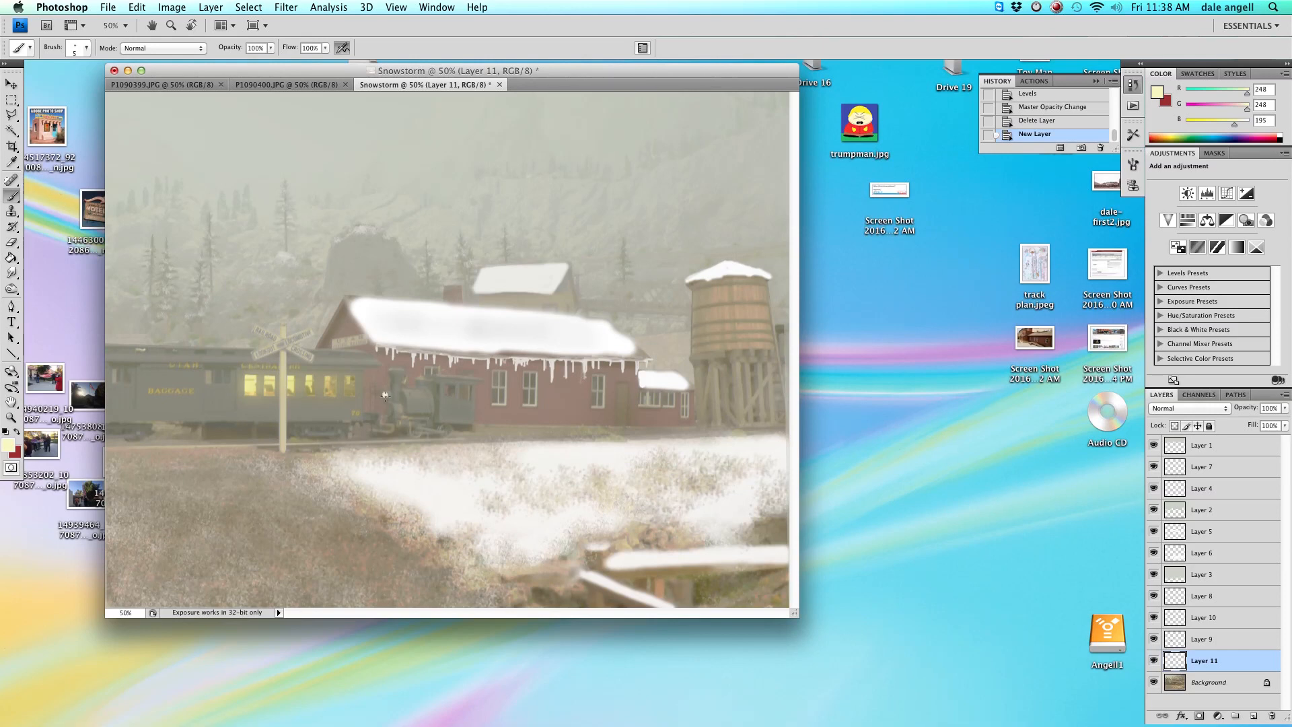
pyautogui.click(177, 331)
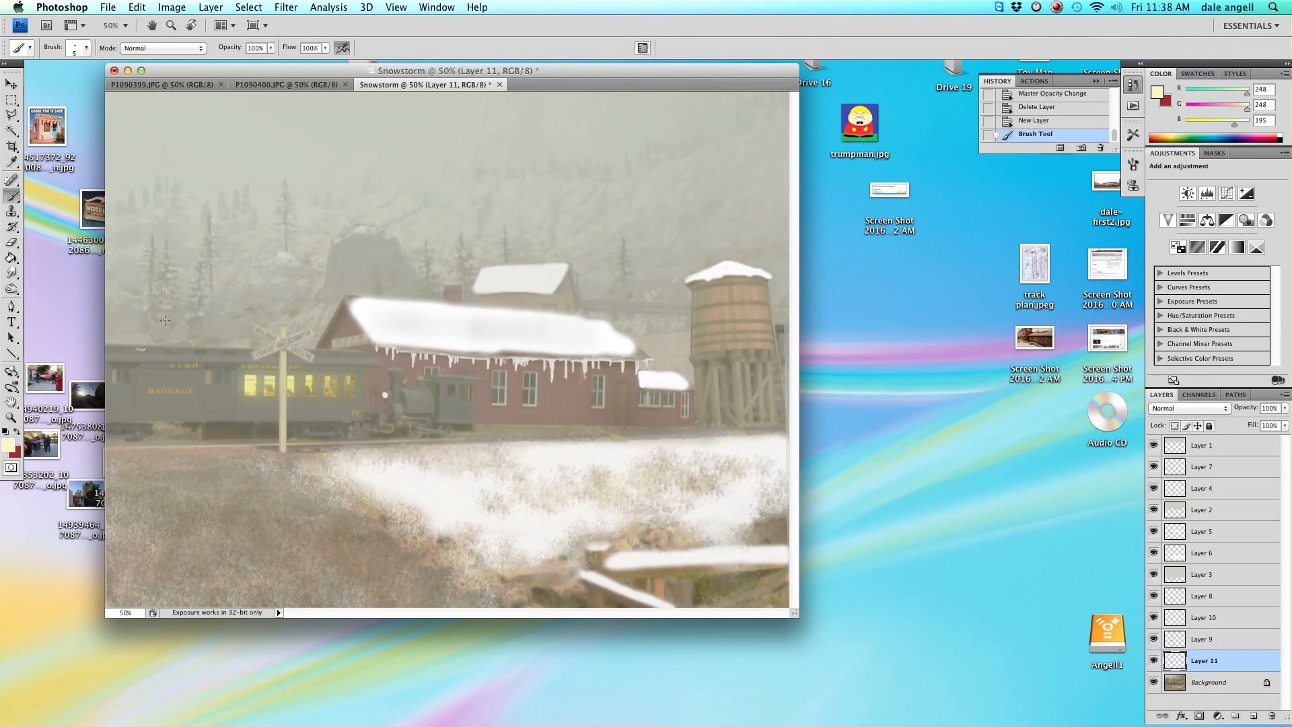
pyautogui.rightClick(385, 398)
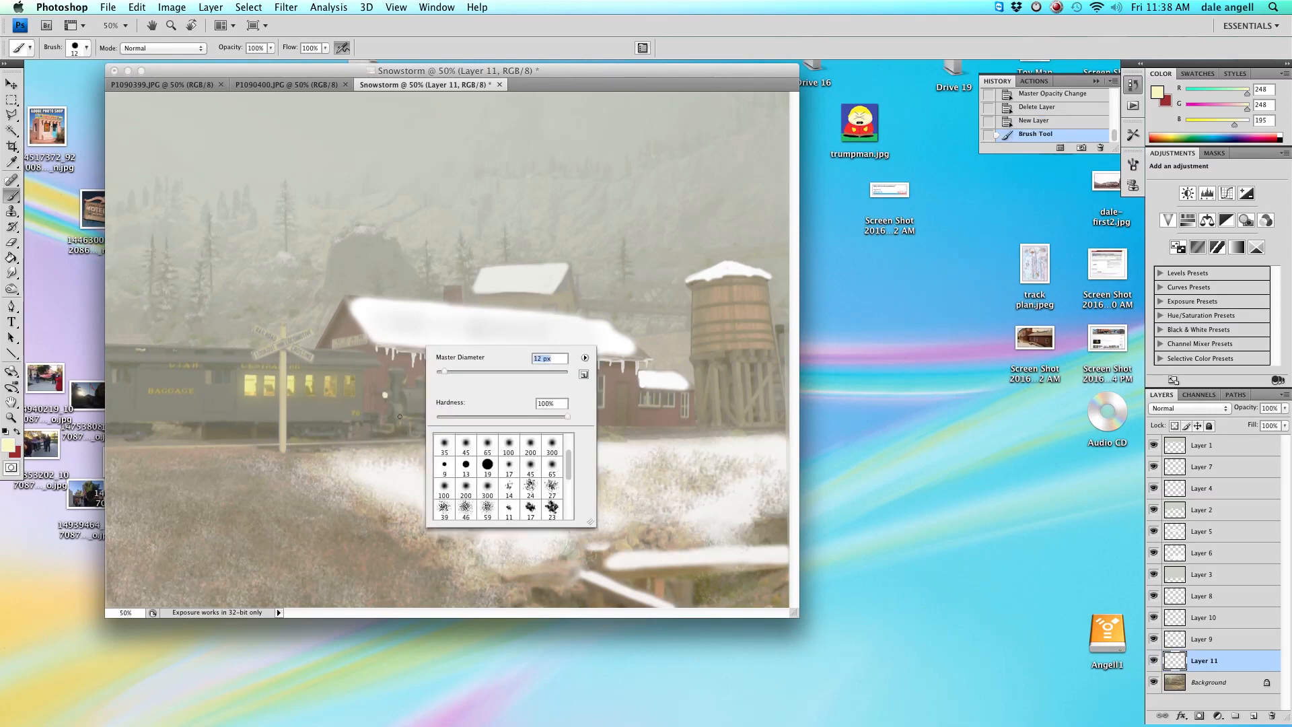
pyautogui.click(385, 396)
pyautogui.click(385, 396)
# Paint a soft glow around the headlight with an 80 px soft brush at 23% opacity.
pyautogui.rightClick(498, 378)
pyautogui.moveTo(564, 439); pyautogui.dragTo(538, 438)
pyautogui.click(597, 393)
pyautogui.moveTo(269, 50); pyautogui.dragTo(222, 59)
pyautogui.click(386, 395)
pyautogui.moveTo(381, 396); pyautogui.dragTo(377, 388)
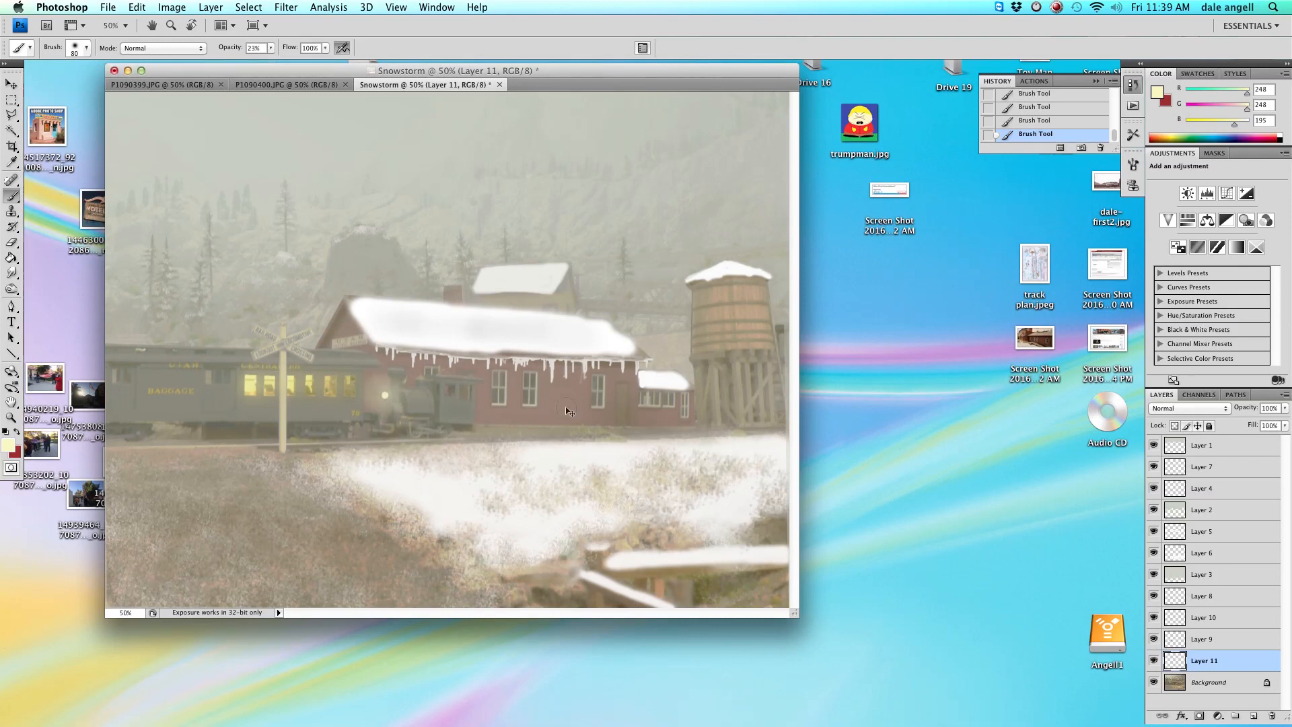
# Widen the headlight glow with soft brushes of about 101 px and 370 px.
pyautogui.rightClick(394, 397)
pyautogui.moveTo(454, 420); pyautogui.dragTo(463, 420)
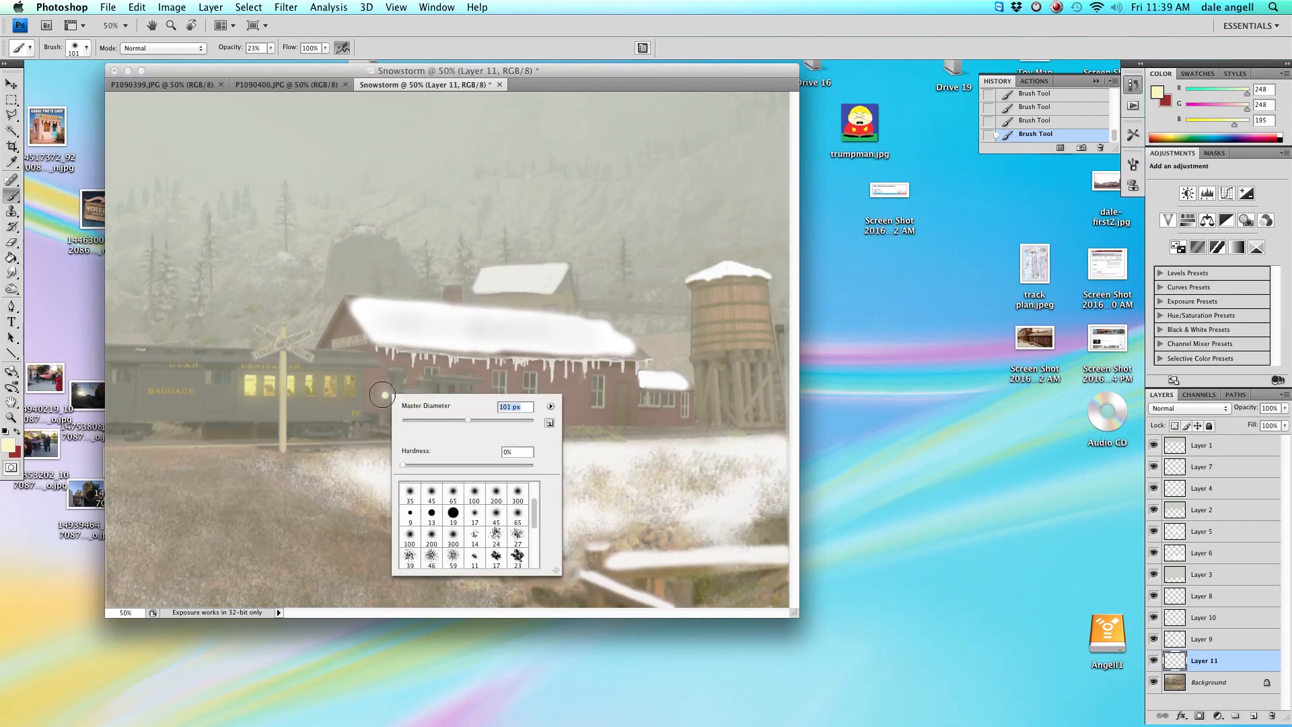
pyautogui.click(383, 396)
pyautogui.rightClick(447, 436)
pyautogui.moveTo(523, 460); pyautogui.dragTo(592, 460)
pyautogui.click(379, 395)
pyautogui.rightClick(469, 435)
pyautogui.click(377, 393)
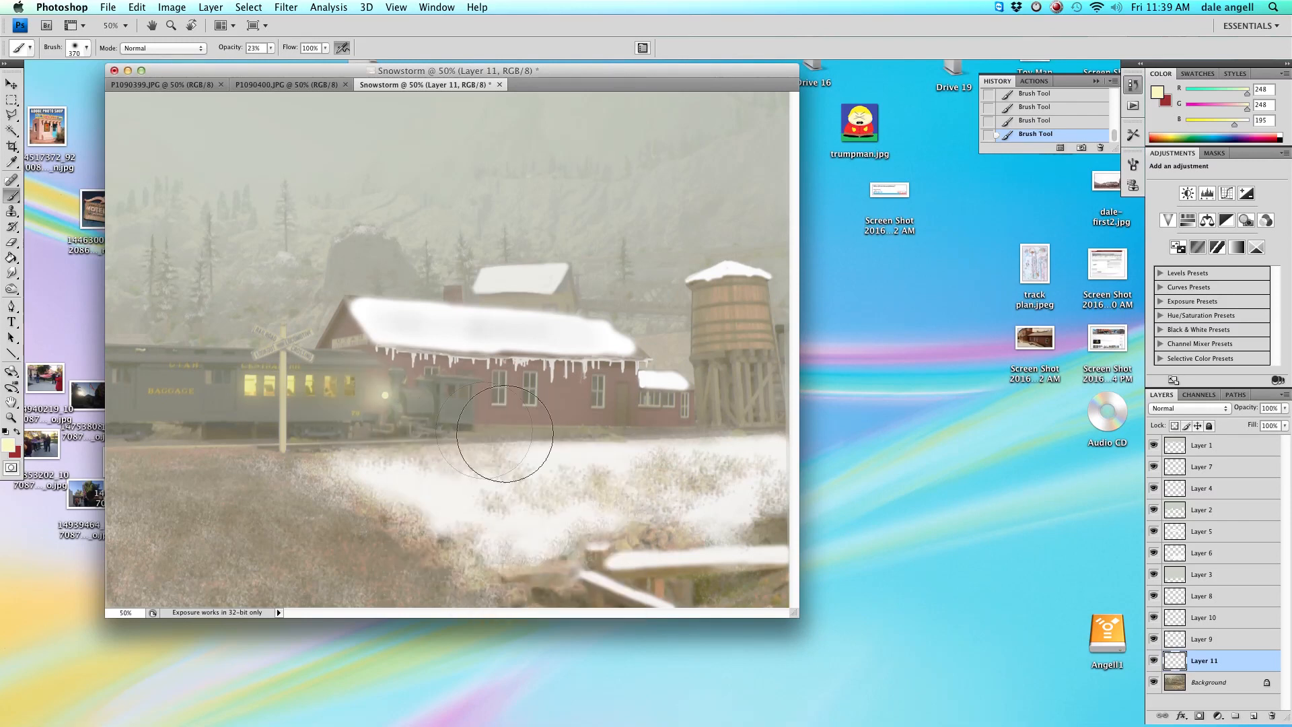
# Dab the headlight with a small soft brush, then lower the opacity to 8% and dab again.
pyautogui.rightClick(603, 447)
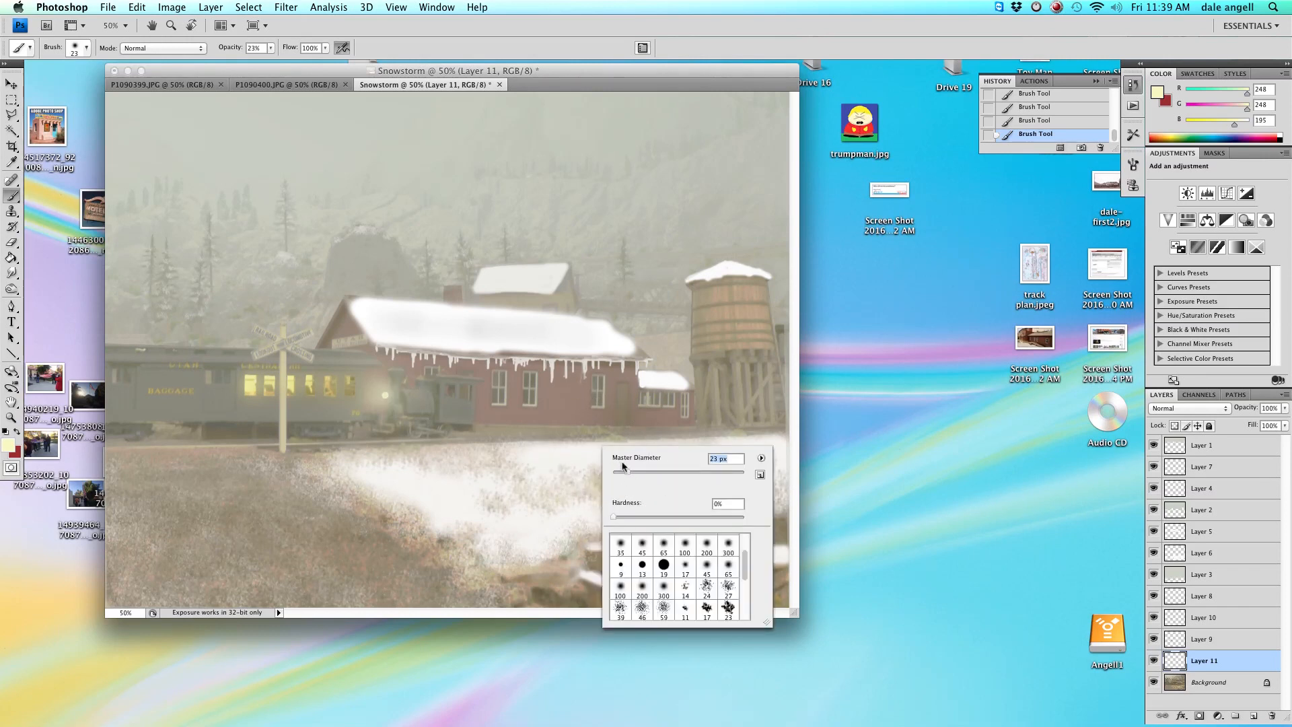
pyautogui.click(366, 388)
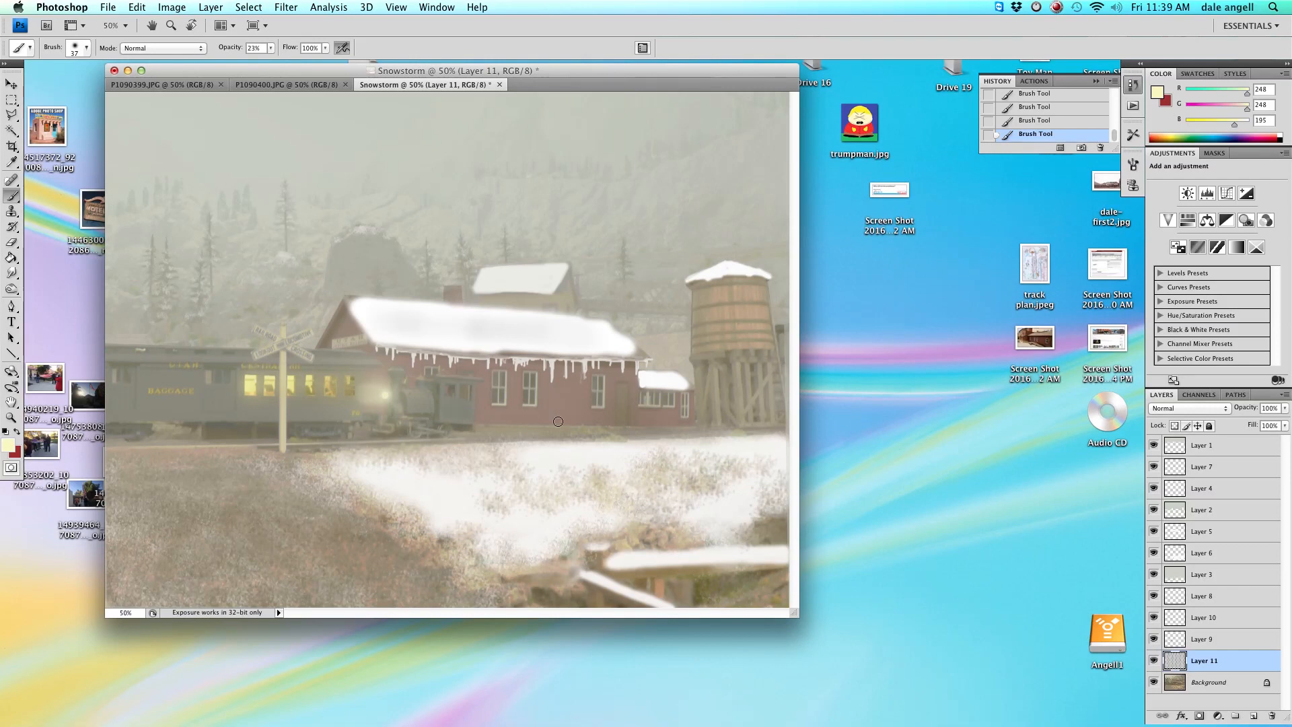
pyautogui.click(271, 48)
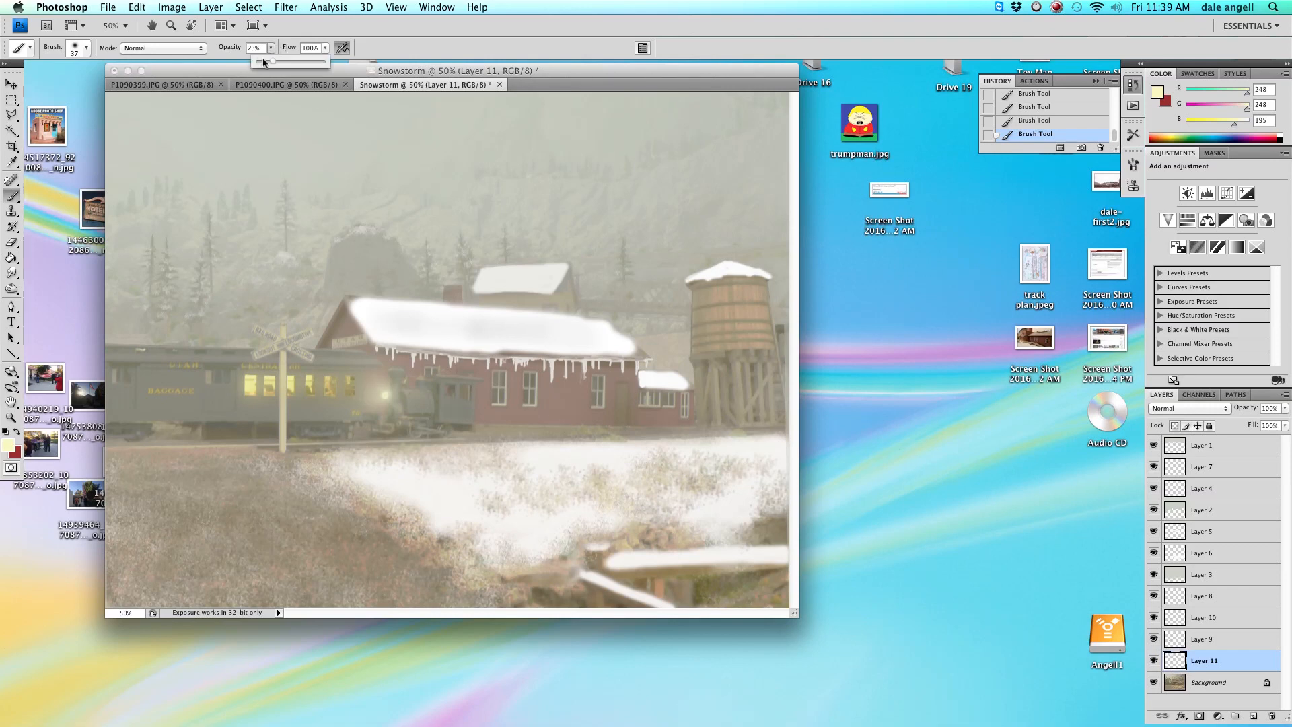
pyautogui.click(386, 400)
pyautogui.moveTo(378, 397)
pyautogui.mouseDown()
pyautogui.moveTo(338, 398)
pyautogui.moveTo(385, 397)
pyautogui.moveTo(563, 445)
pyautogui.moveTo(381, 396)
pyautogui.mouseUp()
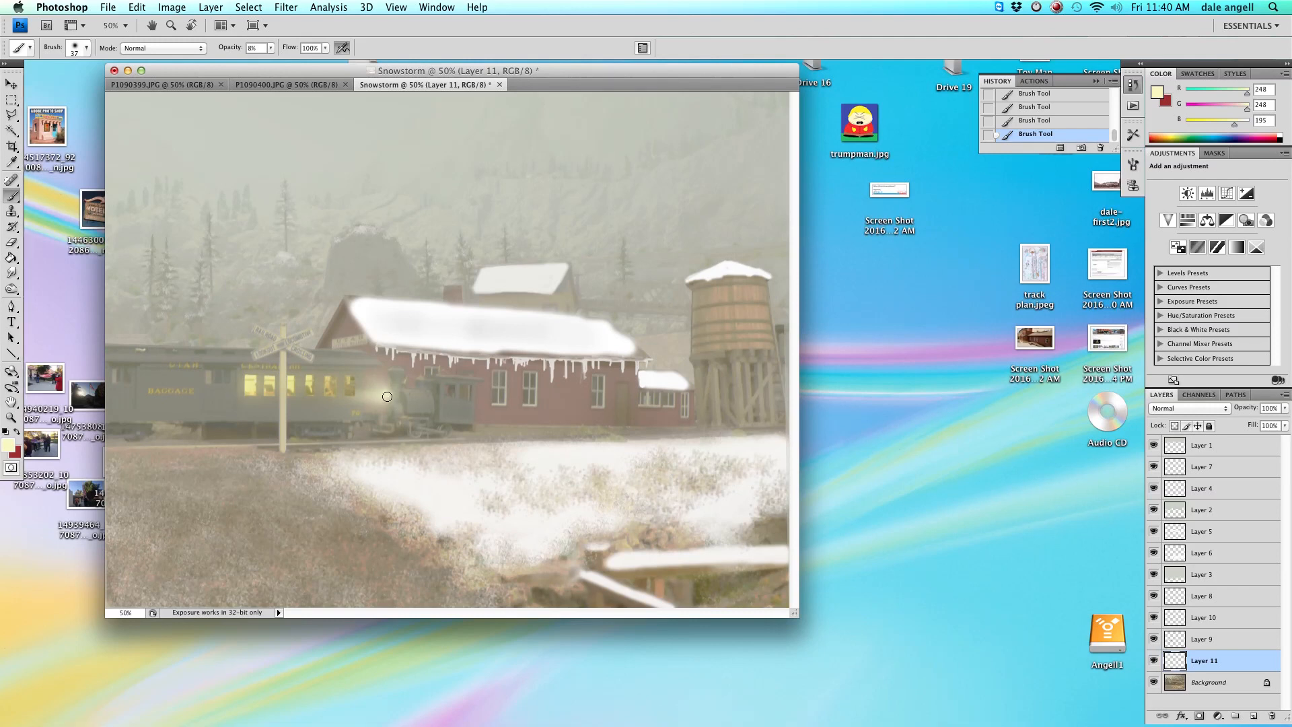
# Switch the foreground colour to white and dab the centre of the headlight.
pyautogui.click(8, 445)
pyautogui.click(177, 127)
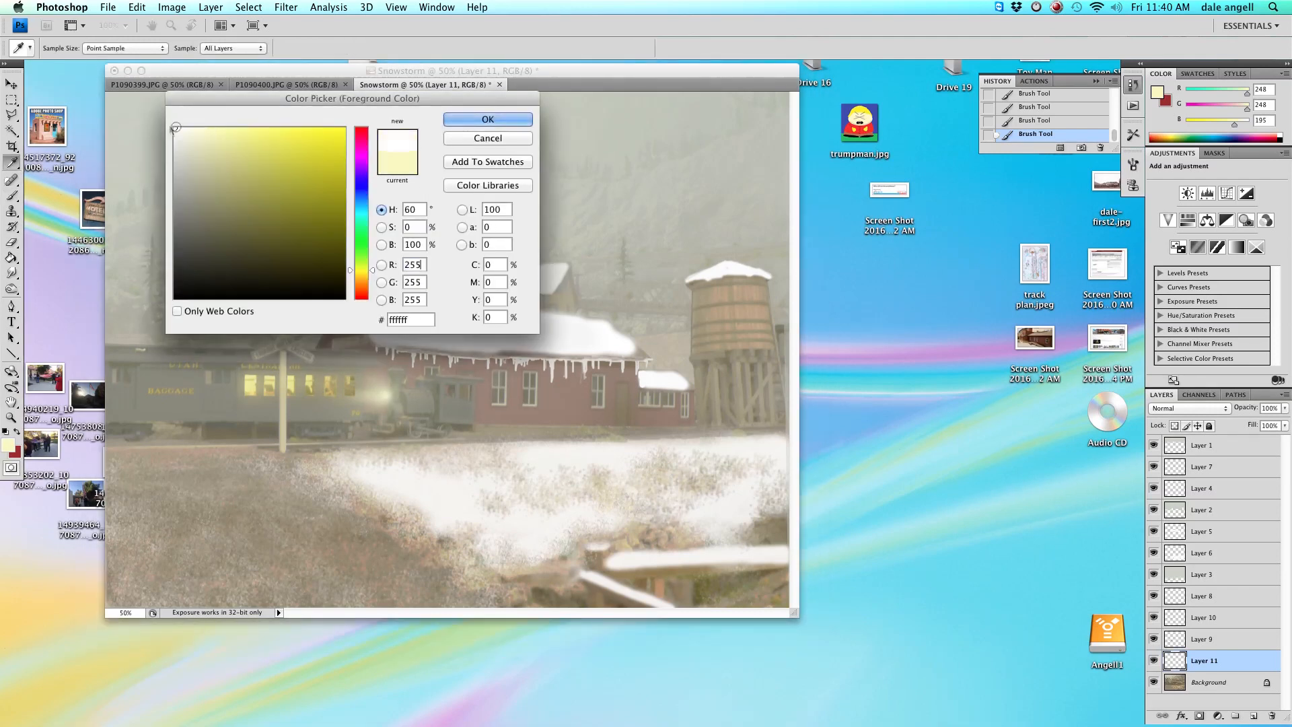
pyautogui.click(485, 115)
pyautogui.click(386, 397)
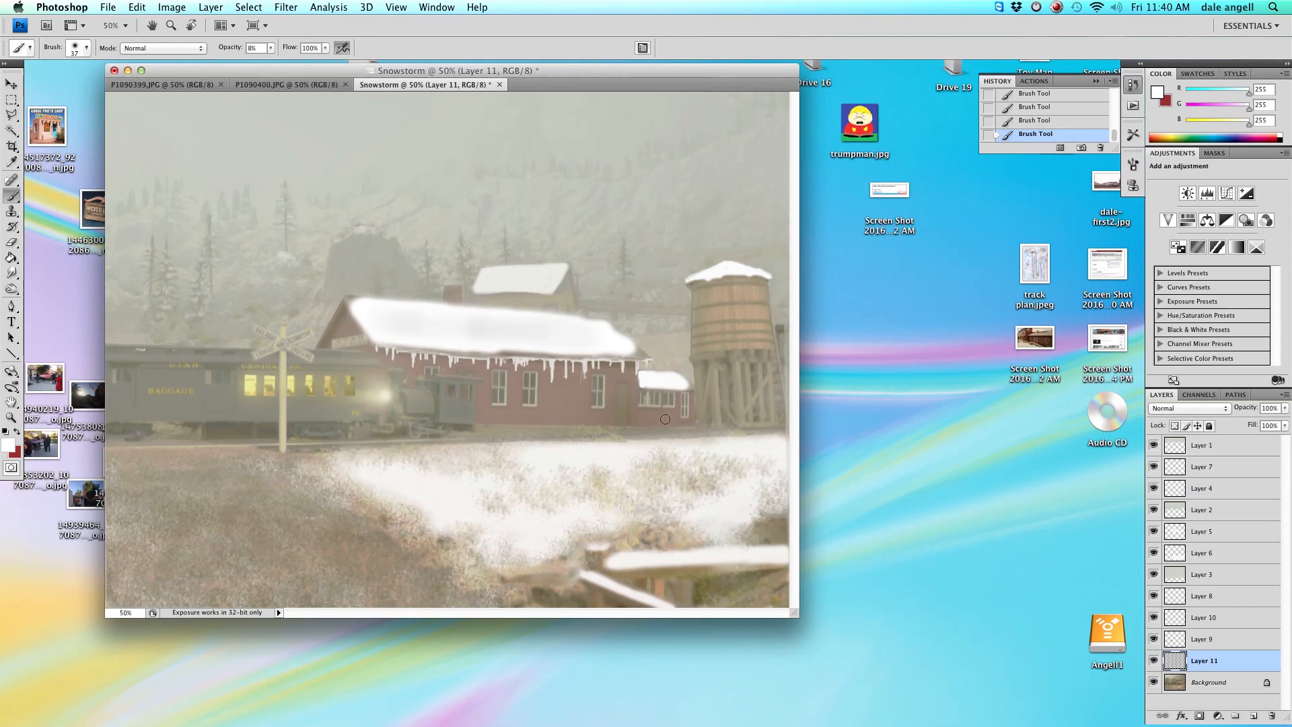
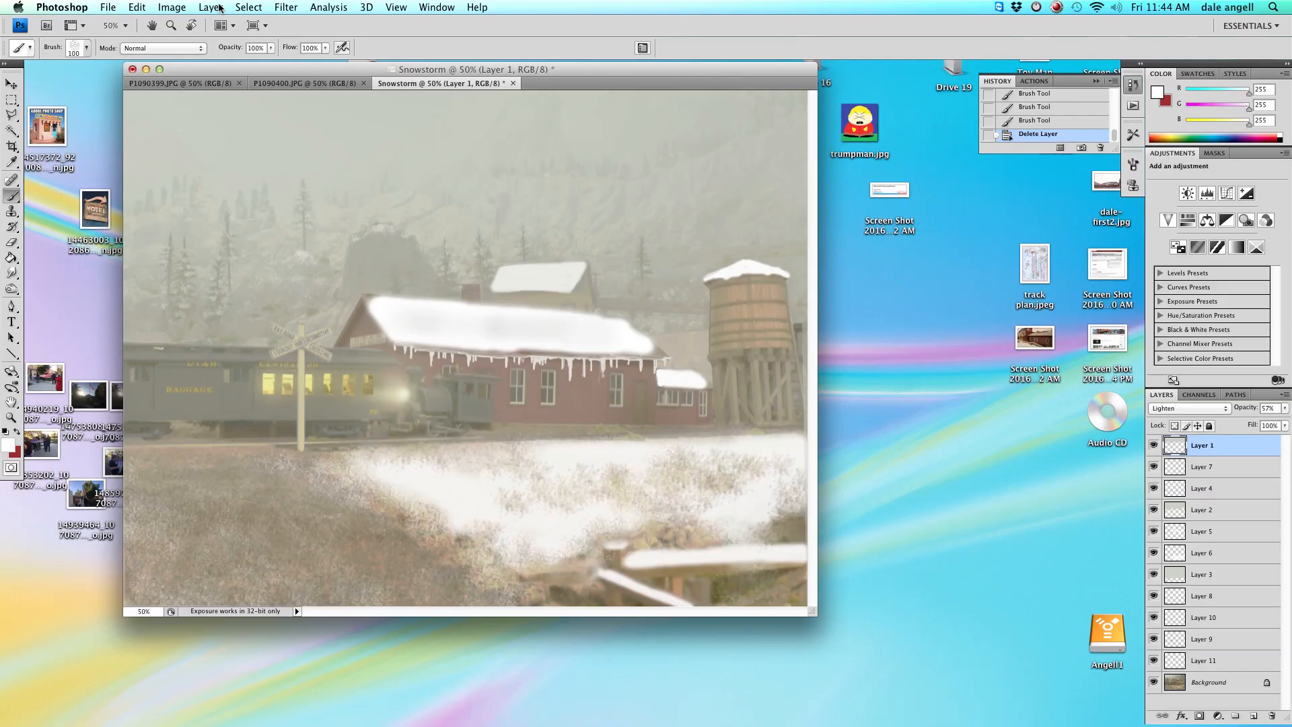
# Add a new empty layer above the existing layers.
pyautogui.click(210, 7)
pyautogui.moveTo(216, 24)
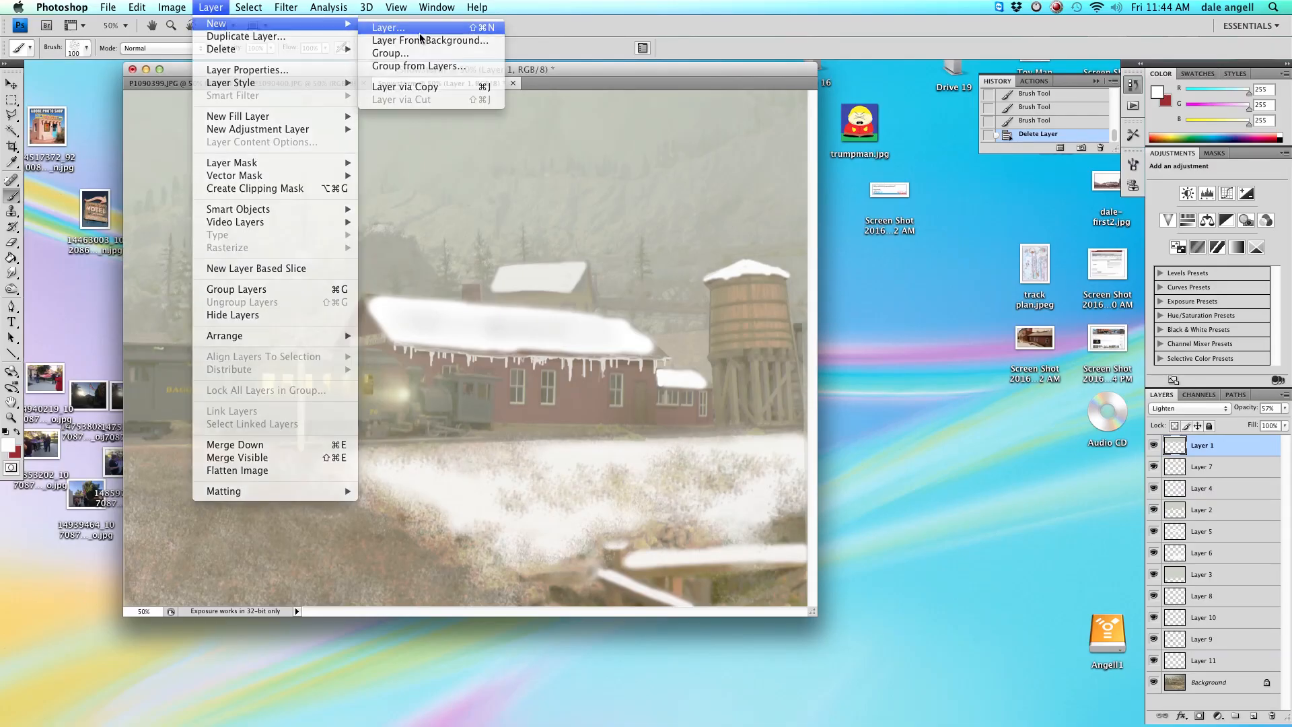
pyautogui.click(420, 32)
pyautogui.click(750, 249)
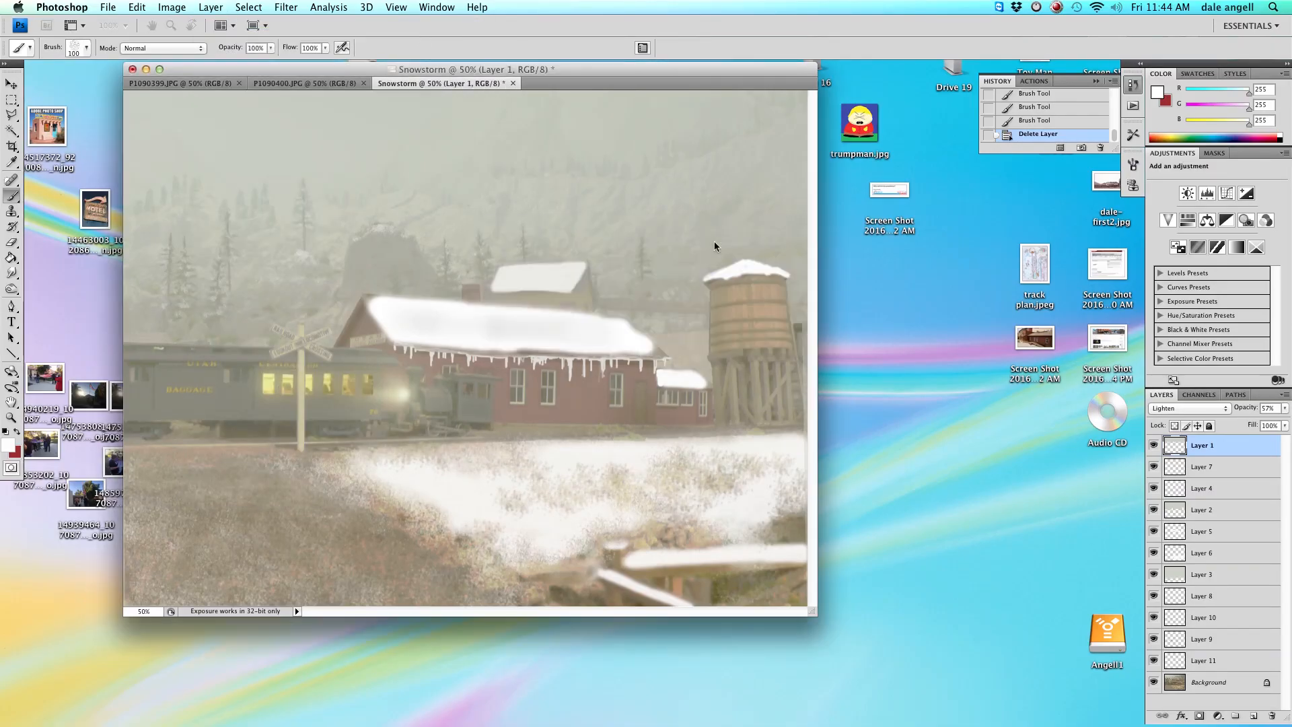
pyautogui.moveTo(1228, 447)
pyautogui.mouseDown()
pyautogui.moveTo(1233, 480)
pyautogui.moveTo(1235, 445)
pyautogui.mouseUp()
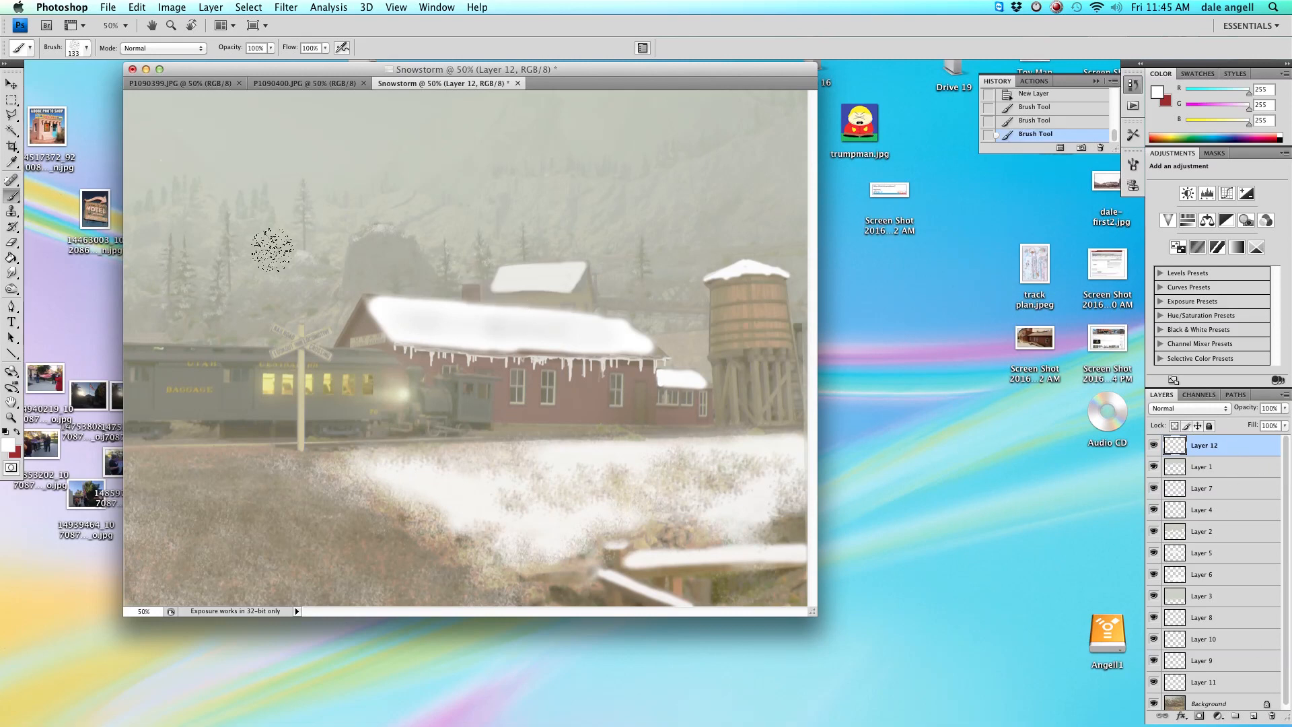
# Paint falling snowflakes across the scene on the new layer with a scattered snowflake brush of about 226 px.
pyautogui.rightClick(278, 249)
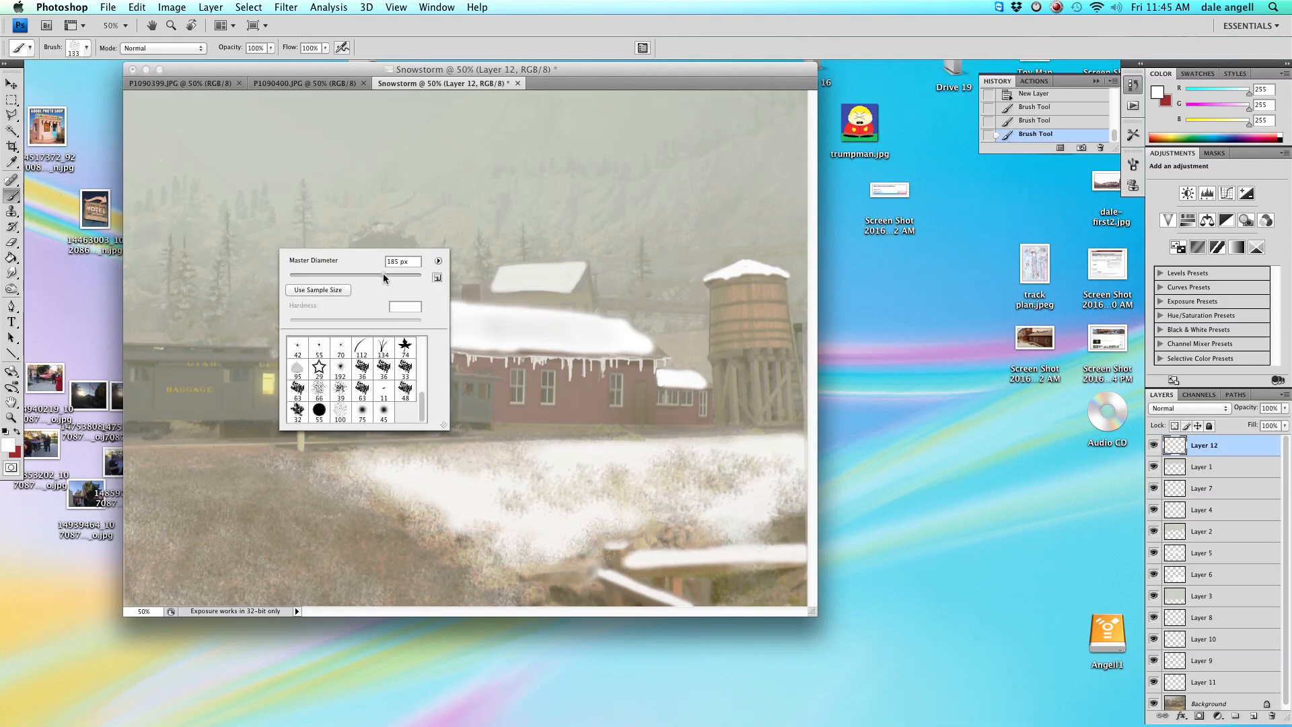
pyautogui.moveTo(392, 274)
pyautogui.mouseDown()
pyautogui.moveTo(368, 245)
pyautogui.moveTo(346, 245)
pyautogui.moveTo(274, 148)
pyautogui.moveTo(261, 223)
pyautogui.moveTo(187, 289)
pyautogui.moveTo(173, 128)
pyautogui.moveTo(219, 142)
pyautogui.moveTo(338, 366)
pyautogui.moveTo(294, 260)
pyautogui.moveTo(182, 362)
pyautogui.moveTo(217, 417)
pyautogui.moveTo(234, 439)
pyautogui.moveTo(364, 388)
pyautogui.moveTo(305, 355)
pyautogui.moveTo(229, 417)
pyautogui.moveTo(244, 392)
pyautogui.moveTo(284, 510)
pyautogui.moveTo(272, 282)
pyautogui.moveTo(209, 252)
pyautogui.moveTo(222, 205)
pyautogui.moveTo(281, 208)
pyautogui.moveTo(259, 250)
pyautogui.moveTo(335, 100)
pyautogui.moveTo(239, 110)
pyautogui.moveTo(247, 187)
pyautogui.moveTo(322, 129)
pyautogui.moveTo(457, 119)
pyautogui.moveTo(425, 178)
pyautogui.moveTo(431, 225)
pyautogui.moveTo(413, 154)
pyautogui.moveTo(650, 220)
pyautogui.moveTo(547, 135)
pyautogui.moveTo(500, 199)
pyautogui.moveTo(672, 131)
pyautogui.moveTo(570, 116)
pyautogui.moveTo(778, 164)
pyautogui.moveTo(761, 232)
pyautogui.moveTo(719, 185)
pyautogui.moveTo(732, 137)
pyautogui.moveTo(658, 120)
pyautogui.moveTo(670, 291)
pyautogui.moveTo(626, 283)
pyautogui.moveTo(766, 331)
pyautogui.moveTo(780, 267)
pyautogui.moveTo(799, 395)
pyautogui.moveTo(715, 358)
pyautogui.moveTo(726, 186)
pyautogui.moveTo(676, 261)
pyautogui.moveTo(575, 262)
pyautogui.moveTo(593, 229)
pyautogui.moveTo(624, 393)
pyautogui.moveTo(672, 491)
pyautogui.moveTo(284, 531)
pyautogui.moveTo(275, 472)
pyautogui.moveTo(247, 487)
pyautogui.moveTo(188, 408)
pyautogui.moveTo(344, 407)
pyautogui.moveTo(729, 547)
pyautogui.mouseUp()
pyautogui.click(322, 191)
pyautogui.click(552, 393)
pyautogui.click(626, 403)
pyautogui.click(686, 419)
pyautogui.click(647, 353)
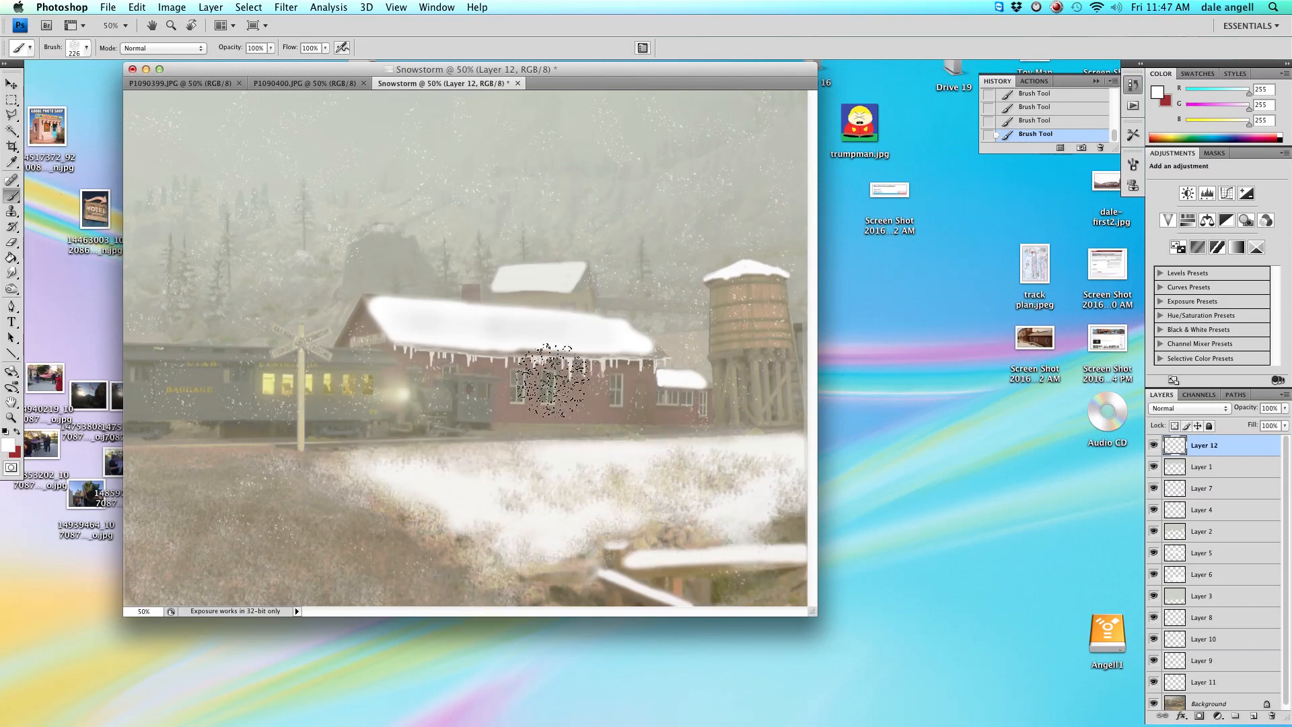
# Enlarge the snowflake brush to about 494 px, paint more flakes over the foreground, and lower the layer's opacity.
pyautogui.rightClick(229, 223)
pyautogui.moveTo(385, 235); pyautogui.dragTo(403, 235)
pyautogui.click(512, 266)
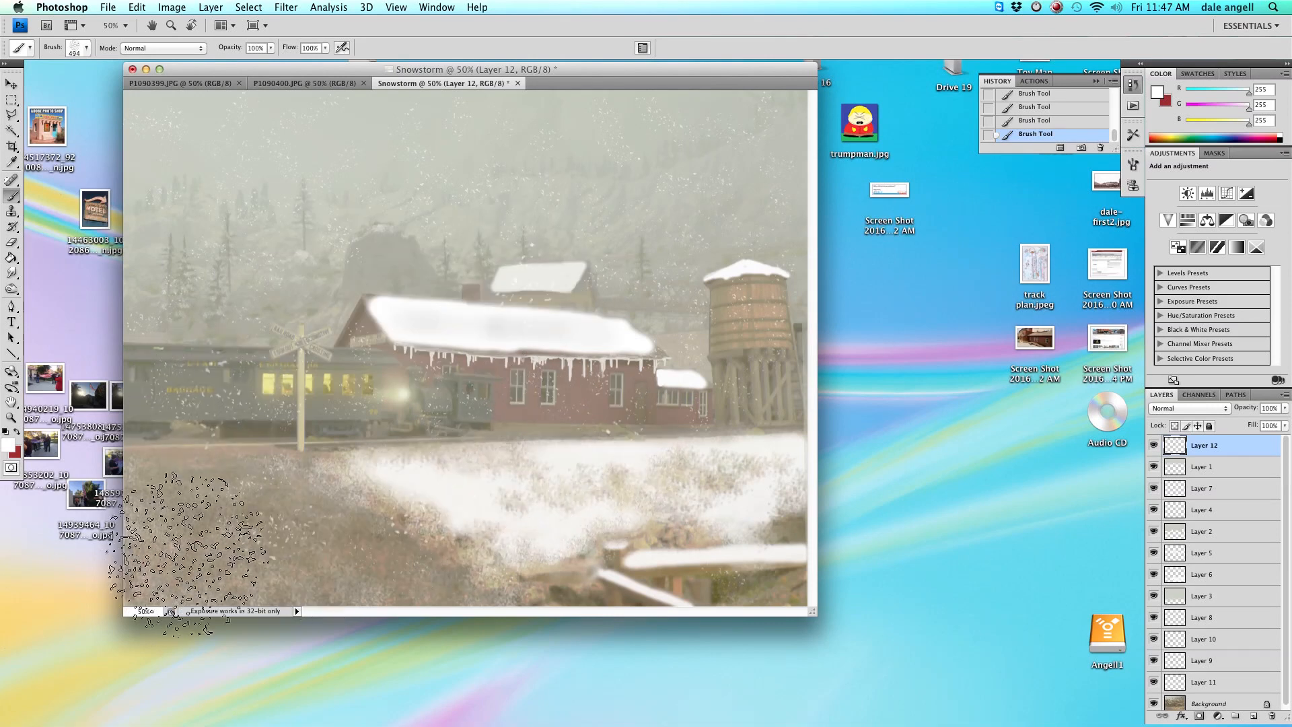
pyautogui.moveTo(282, 186)
pyautogui.mouseDown()
pyautogui.moveTo(400, 177)
pyautogui.moveTo(379, 332)
pyautogui.moveTo(555, 553)
pyautogui.moveTo(191, 221)
pyautogui.moveTo(626, 332)
pyautogui.moveTo(787, 284)
pyautogui.moveTo(685, 441)
pyautogui.moveTo(705, 151)
pyautogui.moveTo(766, 273)
pyautogui.moveTo(759, 403)
pyautogui.moveTo(535, 424)
pyautogui.mouseUp()
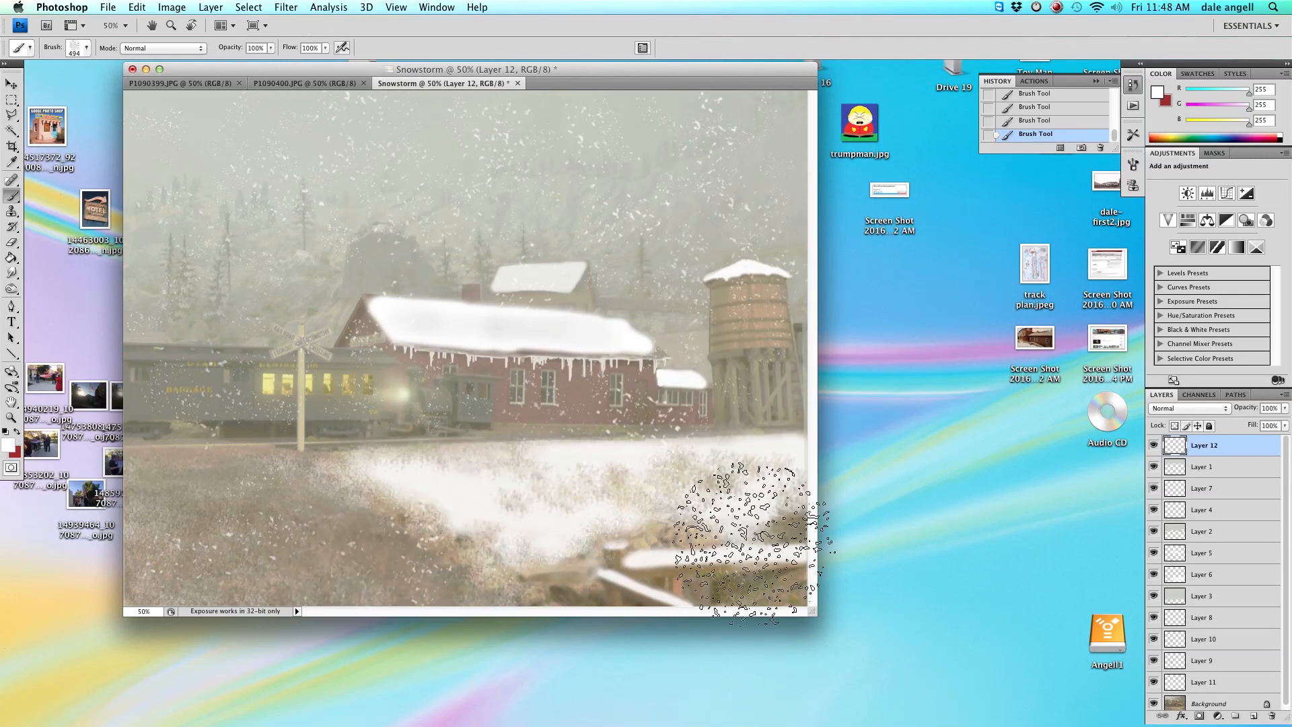
pyautogui.moveTo(1285, 407); pyautogui.dragTo(1240, 423)
# Add another new layer for a second pass of snow.
pyautogui.click(210, 8)
pyautogui.moveTo(211, 21)
pyautogui.click(384, 21)
pyautogui.click(665, 147)
# Stamp more scattered snowflakes over the sky, buildings and foreground on the new layer.
pyautogui.click(481, 196)
pyautogui.click(471, 290)
pyautogui.click(417, 212)
pyautogui.click(443, 301)
pyautogui.click(228, 191)
pyautogui.click(200, 261)
pyautogui.click(160, 157)
pyautogui.click(192, 233)
pyautogui.click(571, 424)
pyautogui.click(629, 160)
pyautogui.click(661, 433)
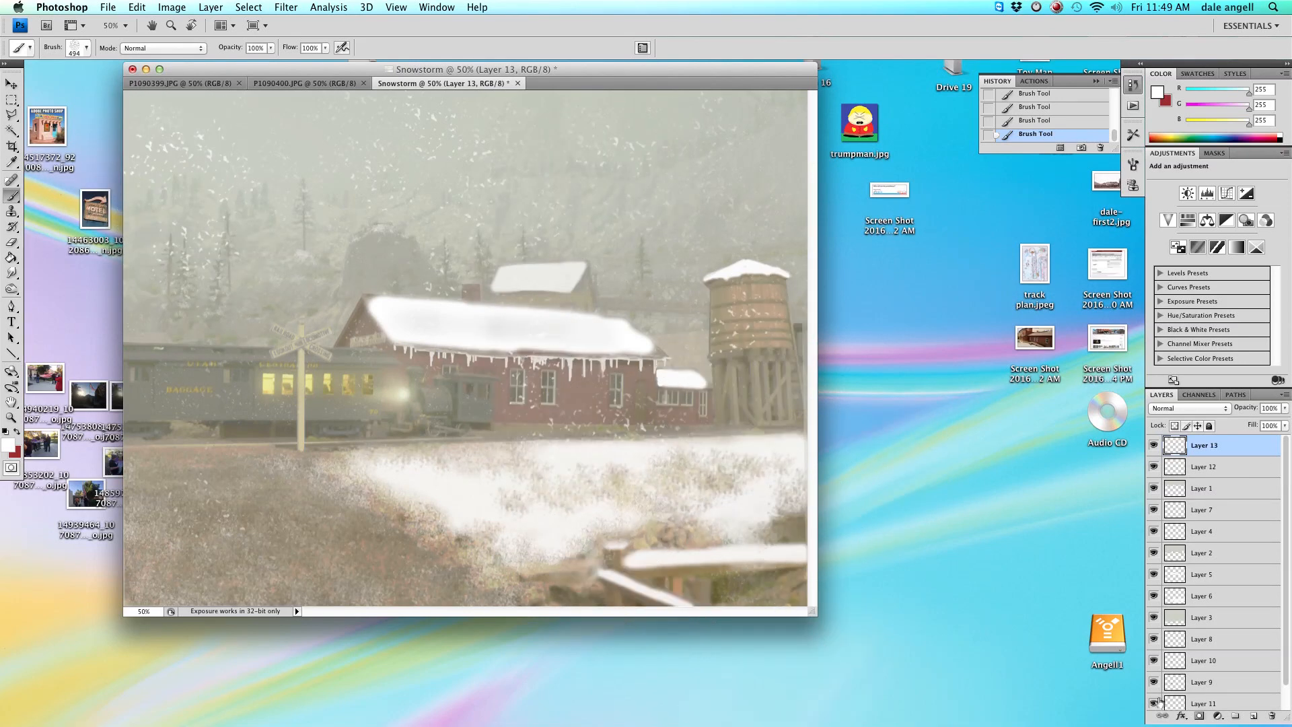
pyautogui.click(710, 266)
pyautogui.click(346, 161)
pyautogui.click(636, 146)
pyautogui.click(441, 431)
pyautogui.click(259, 348)
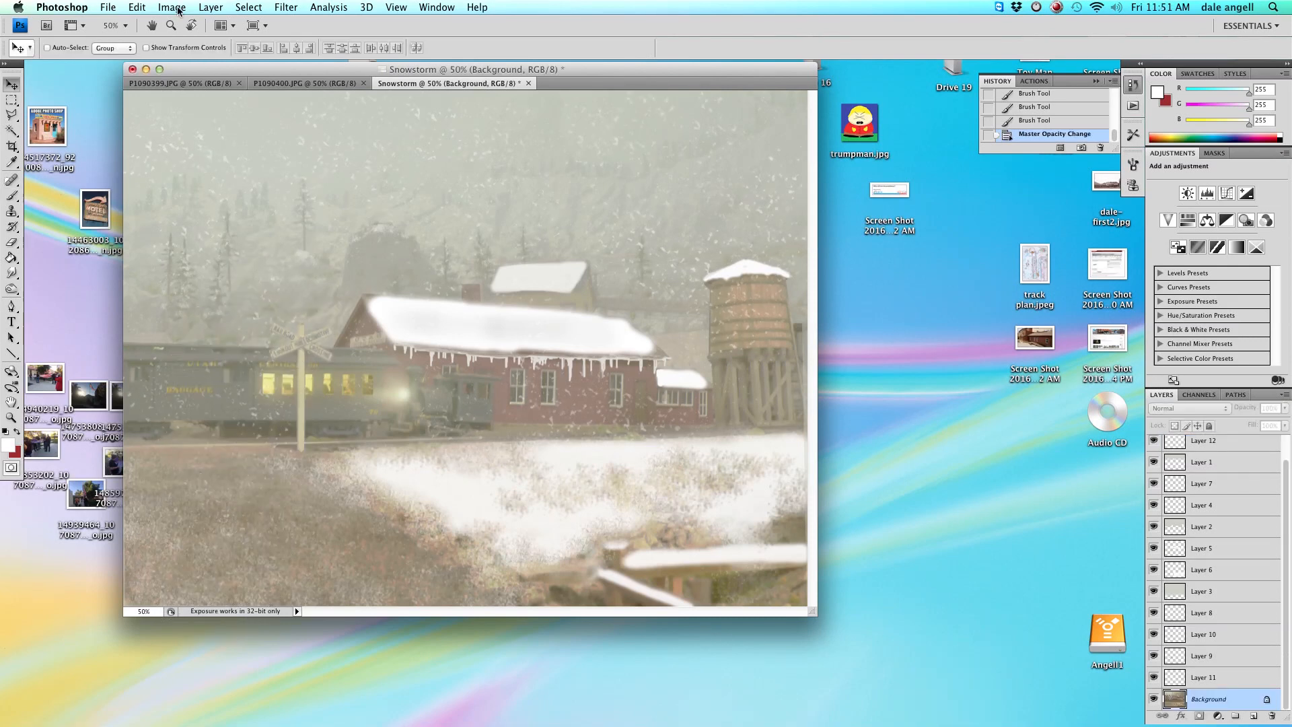
# Try a Levels adjustment on the background, lowering the midtones to about 0.45 and raising output black to 34.
pyautogui.click(172, 8)
pyautogui.moveTo(202, 44)
pyautogui.click(323, 58)
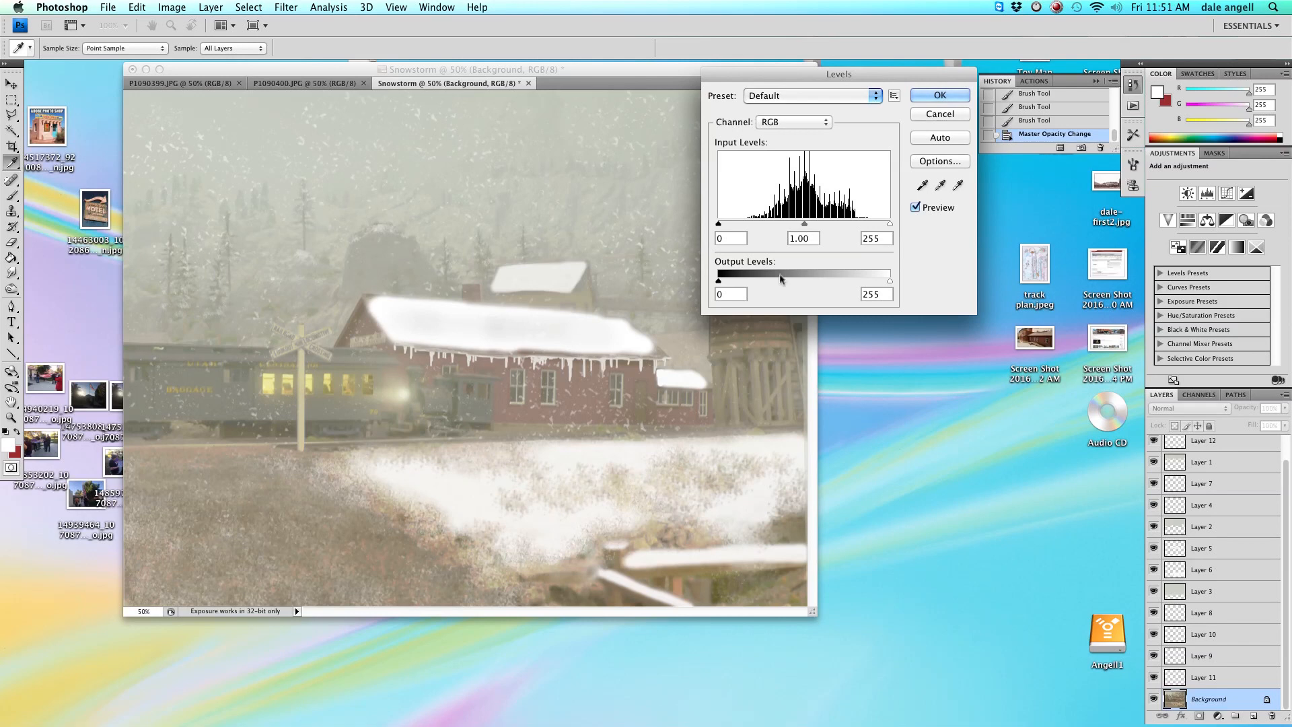
pyautogui.moveTo(805, 224); pyautogui.dragTo(831, 224)
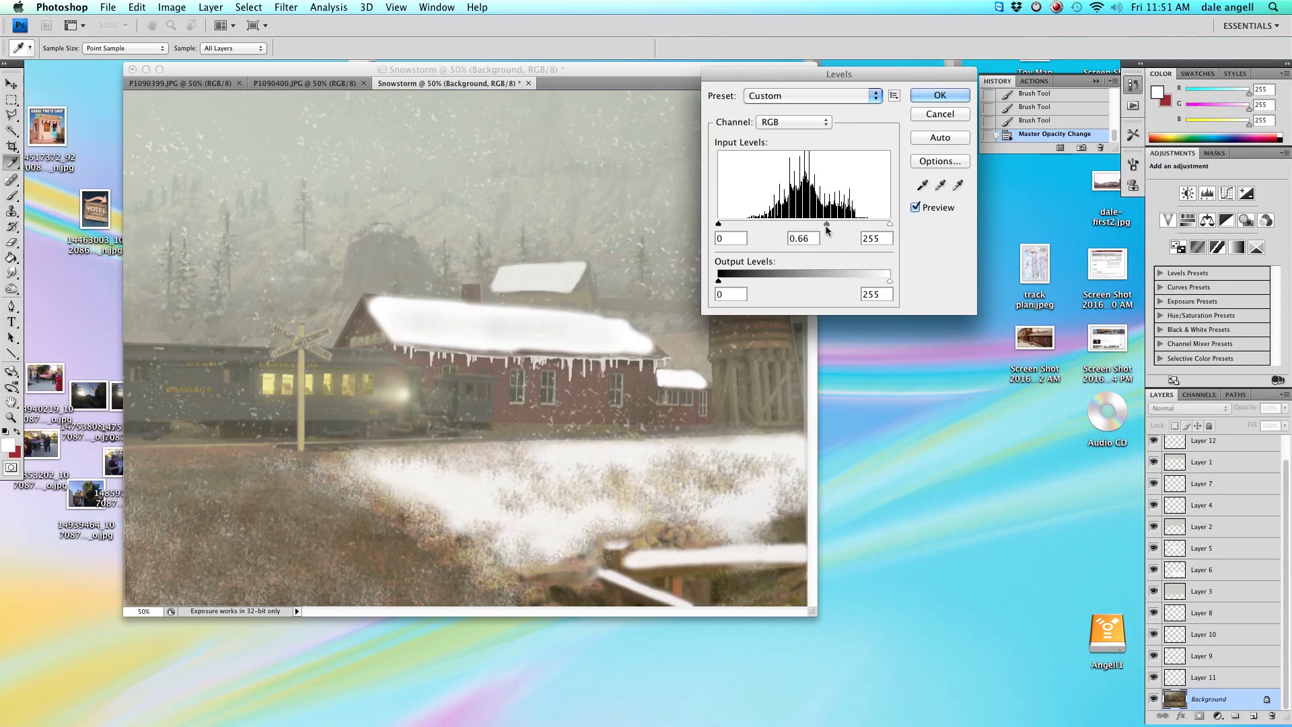
pyautogui.moveTo(824, 228); pyautogui.dragTo(818, 229)
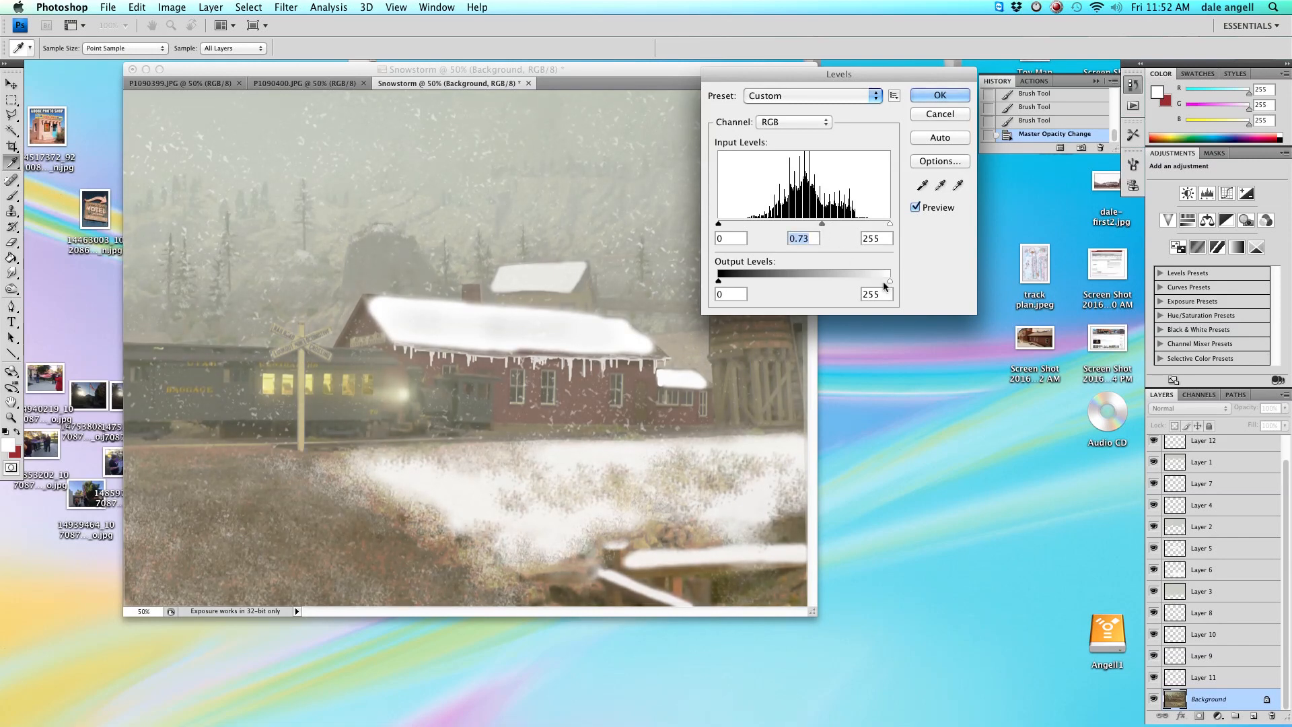
pyautogui.moveTo(726, 284); pyautogui.dragTo(732, 284)
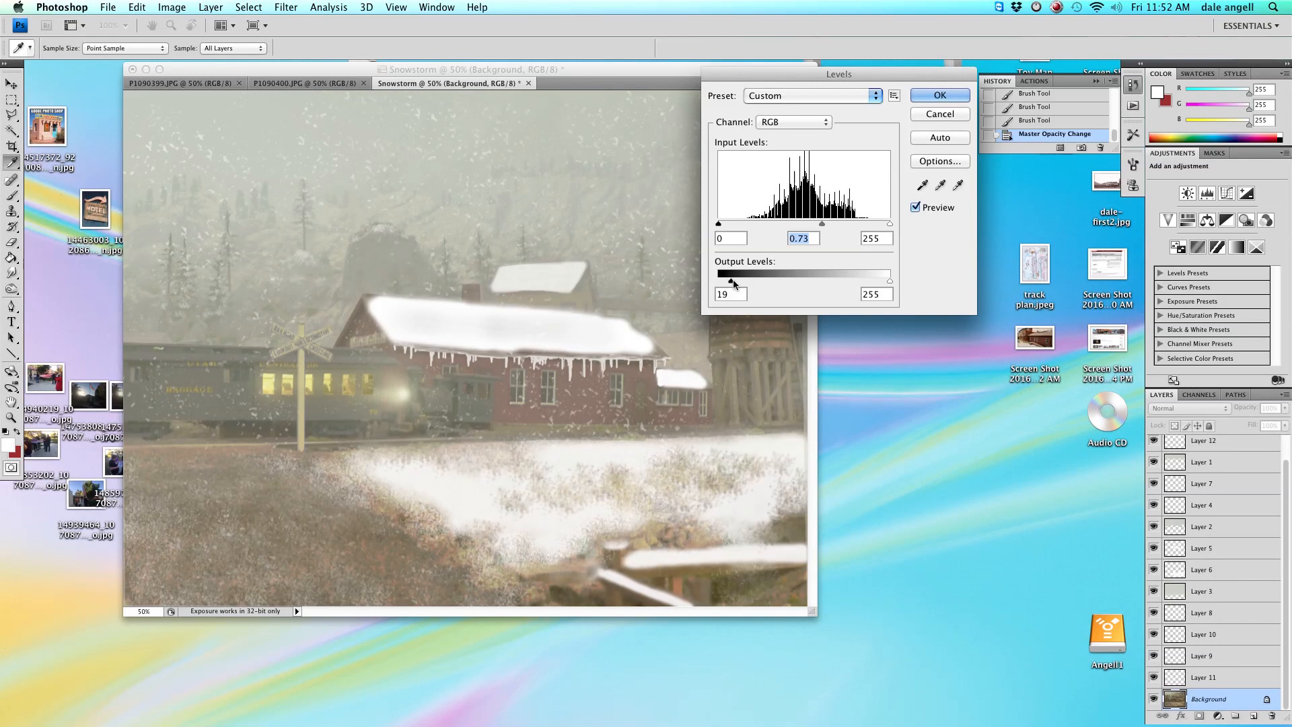
pyautogui.moveTo(822, 224); pyautogui.dragTo(842, 223)
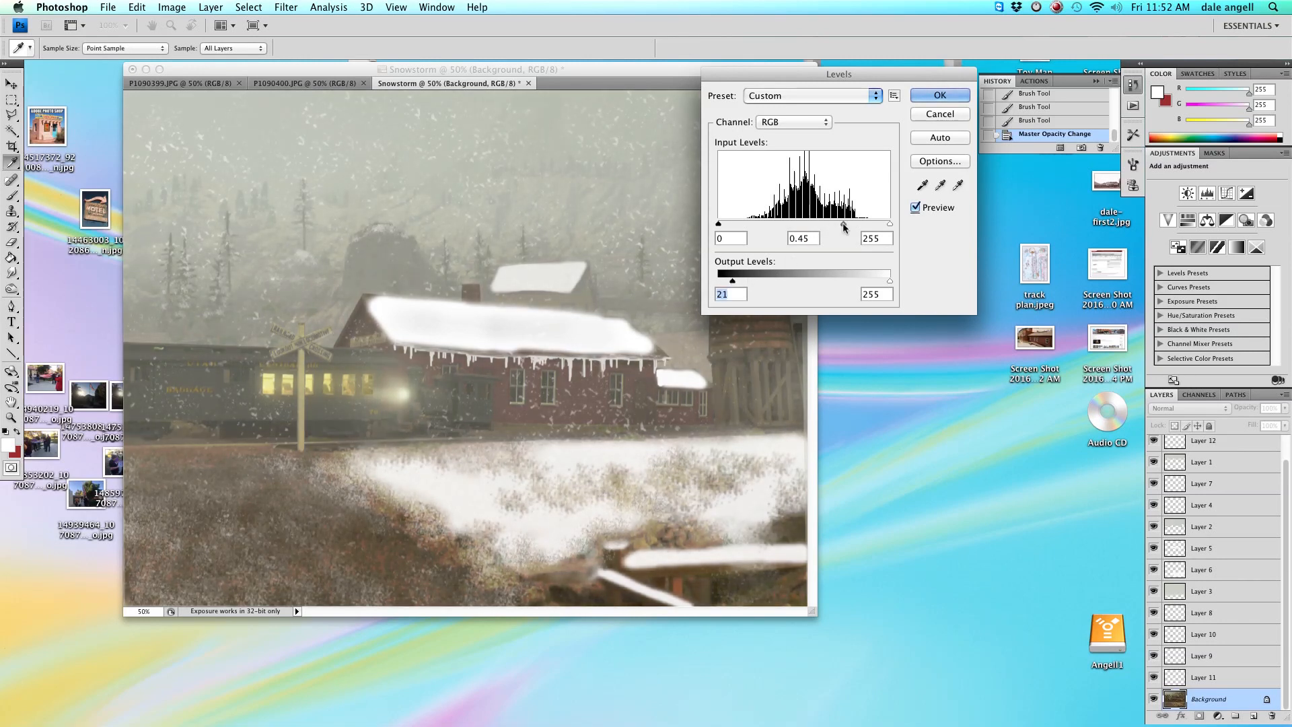
pyautogui.moveTo(732, 282); pyautogui.dragTo(743, 283)
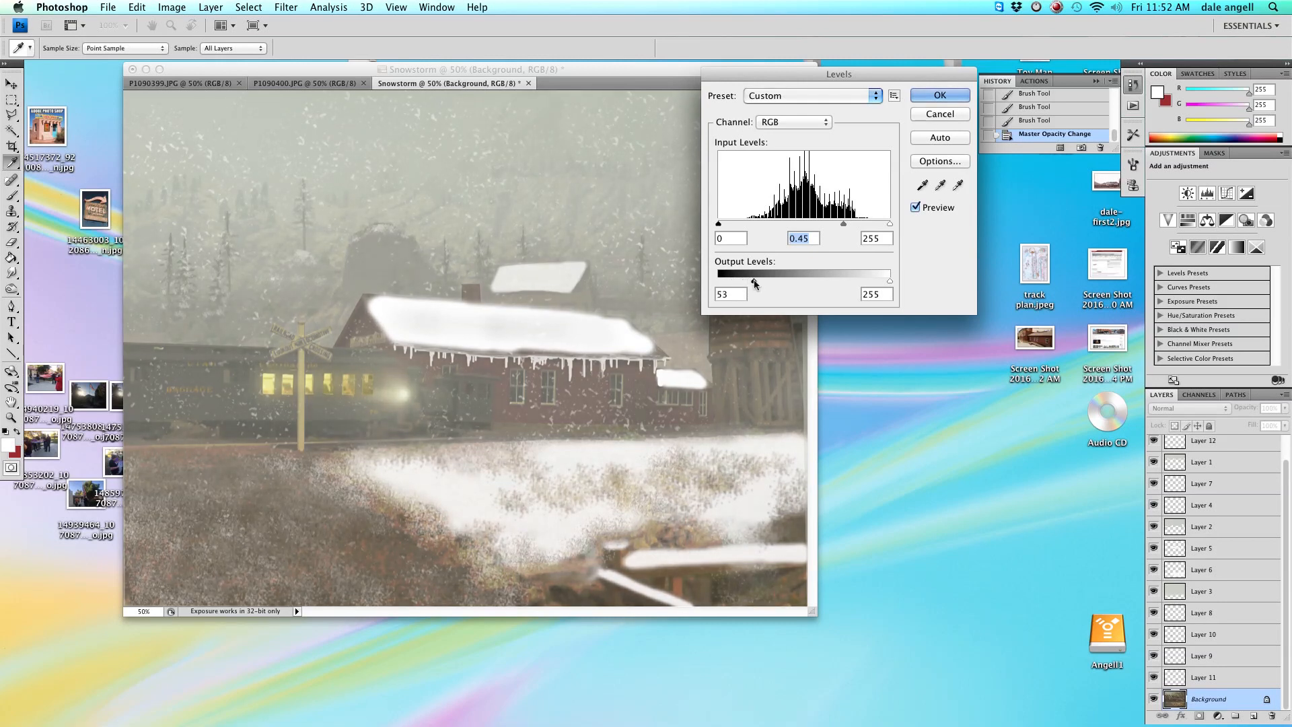
pyautogui.moveTo(753, 283); pyautogui.dragTo(719, 284)
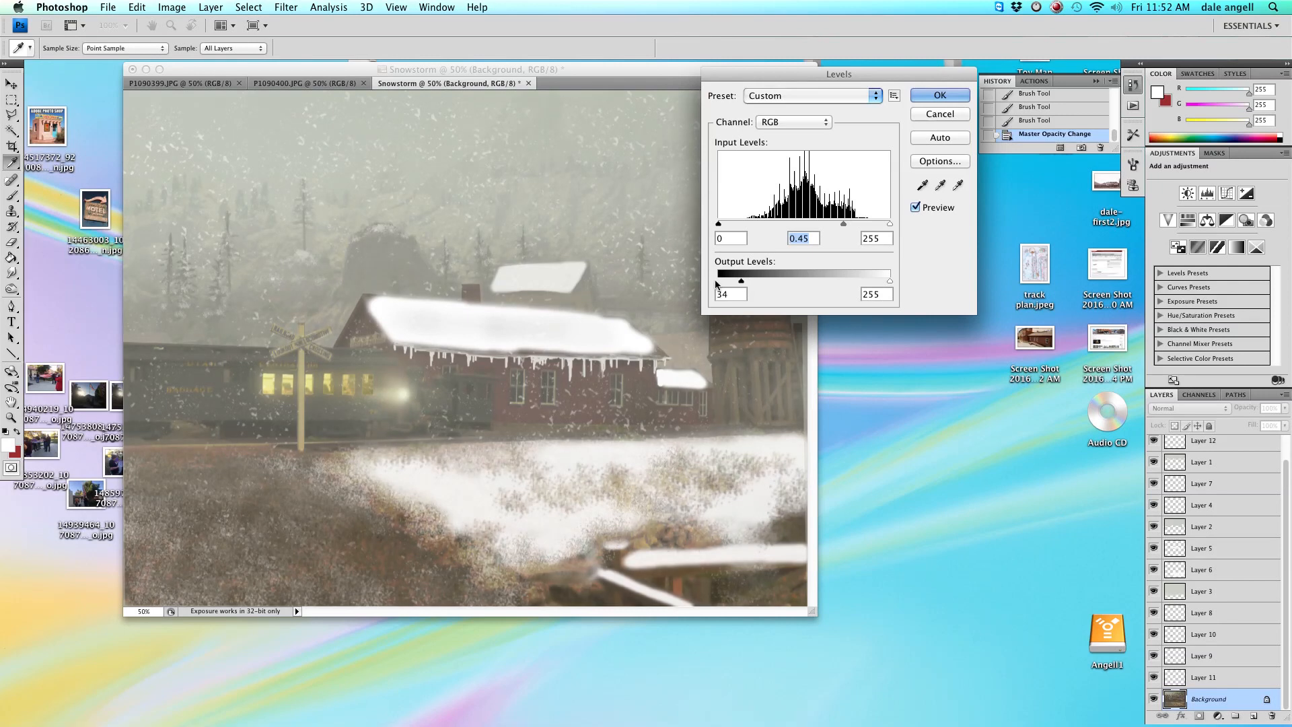
pyautogui.moveTo(843, 224); pyautogui.dragTo(788, 226)
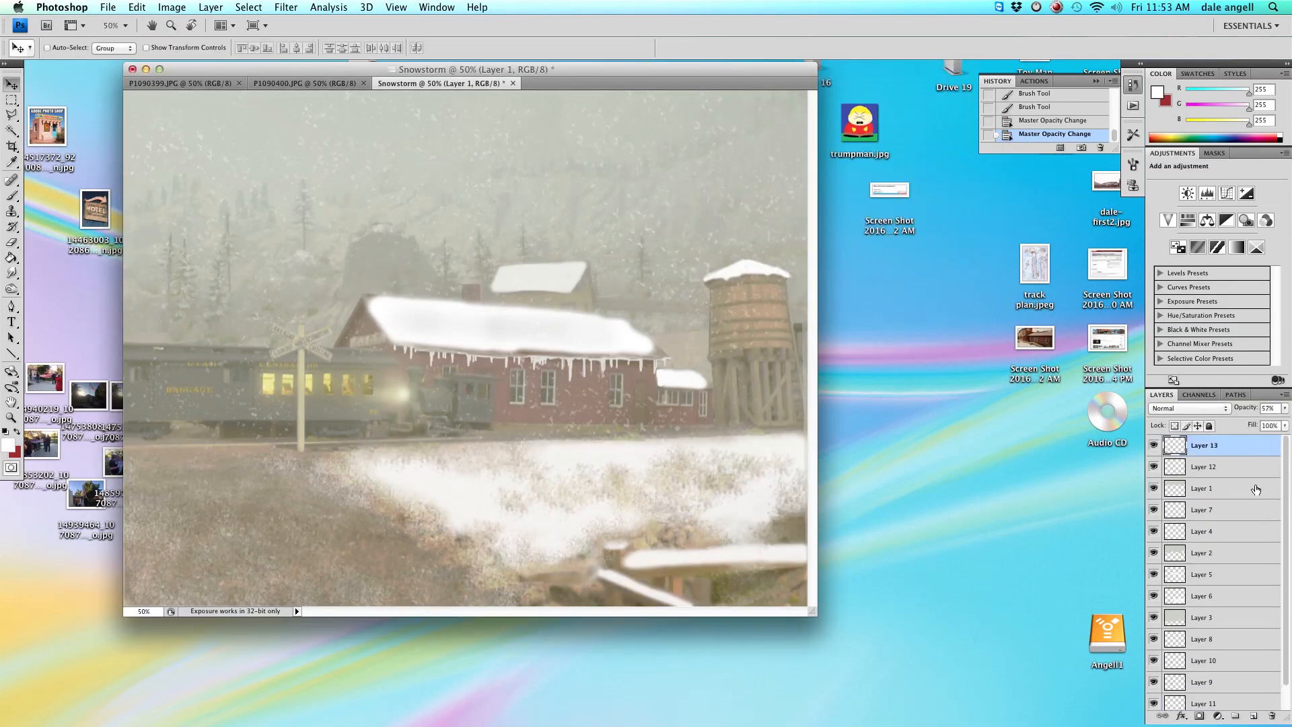
# Lower the opacity of the Lighten-mode Layer 1.
pyautogui.click(1284, 408)
pyautogui.moveTo(1274, 425)
pyautogui.mouseDown()
pyautogui.moveTo(1286, 427)
pyautogui.moveTo(1218, 429)
pyautogui.moveTo(1268, 428)
pyautogui.mouseUp()
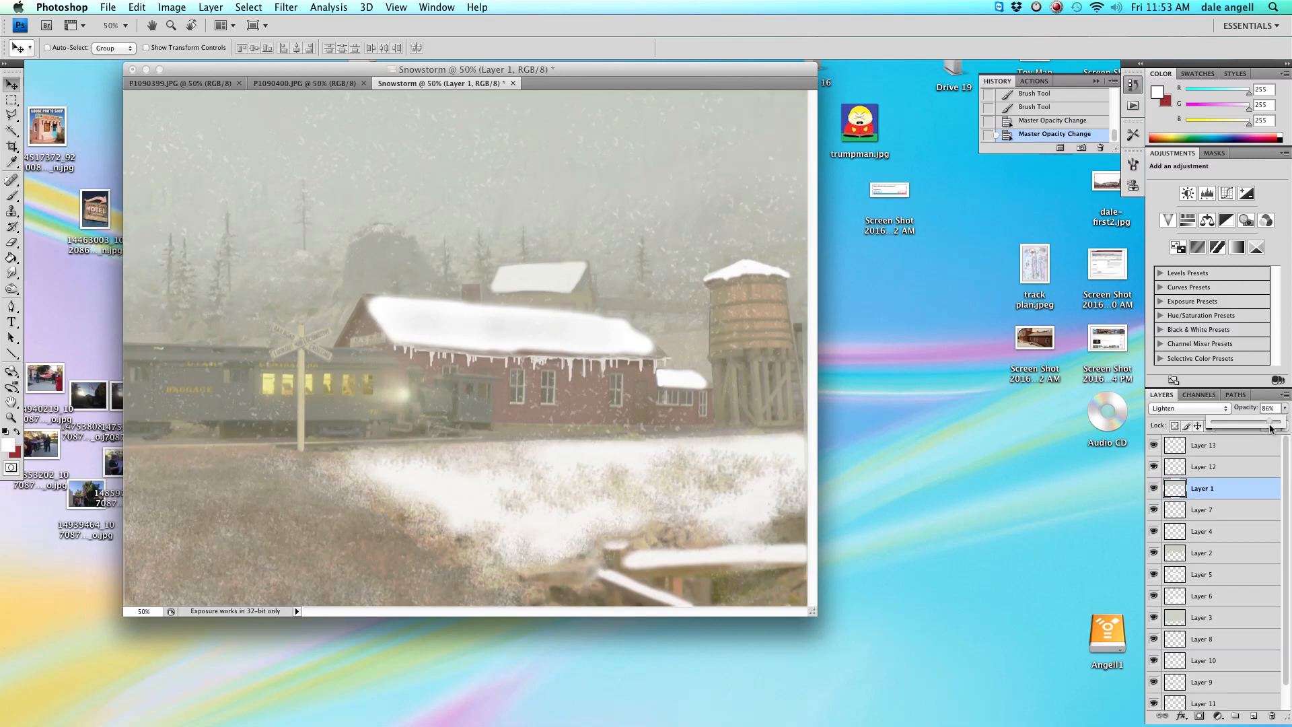
pyautogui.moveTo(1269, 428); pyautogui.dragTo(1225, 428)
# Select Layer 2 and reduce its opacity to 30%.
pyautogui.click(1224, 552)
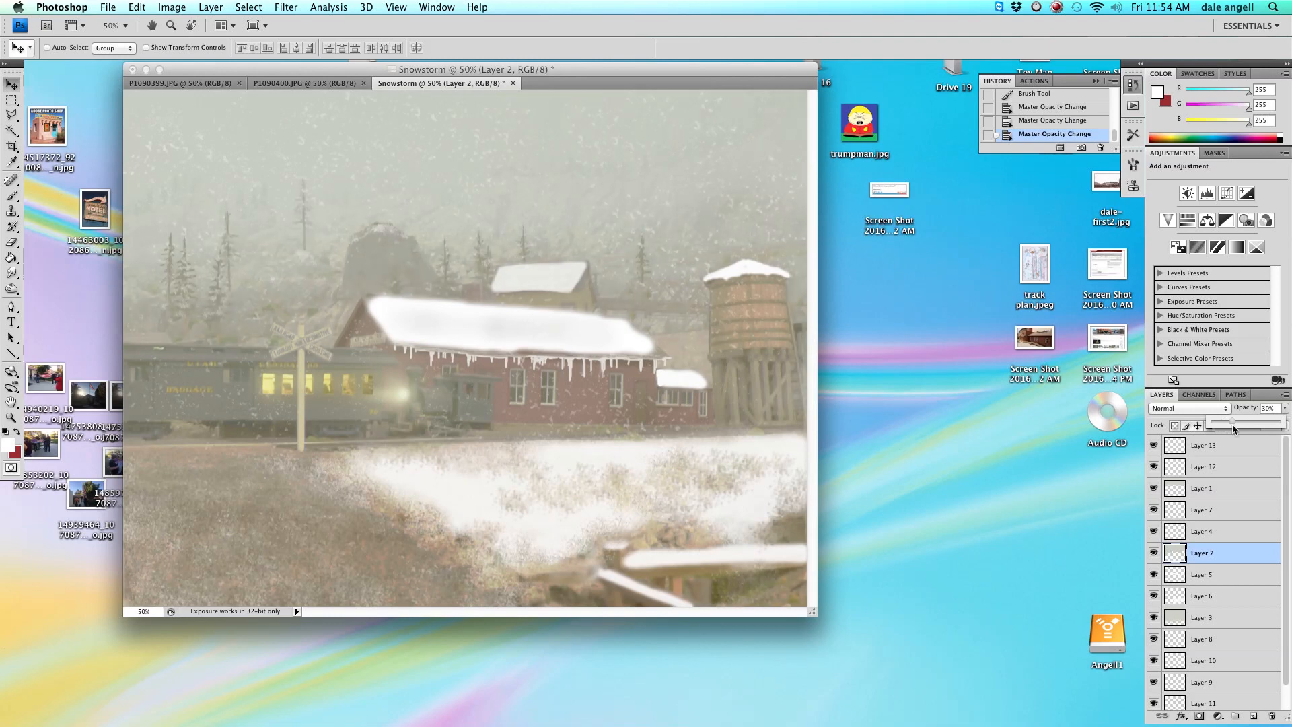
pyautogui.moveTo(1233, 425); pyautogui.dragTo(1233, 425)
# Toggle the visibility of Layer 11 and Layer 9 to compare their effect.
pyautogui.scroll(-2, 1265, 512)
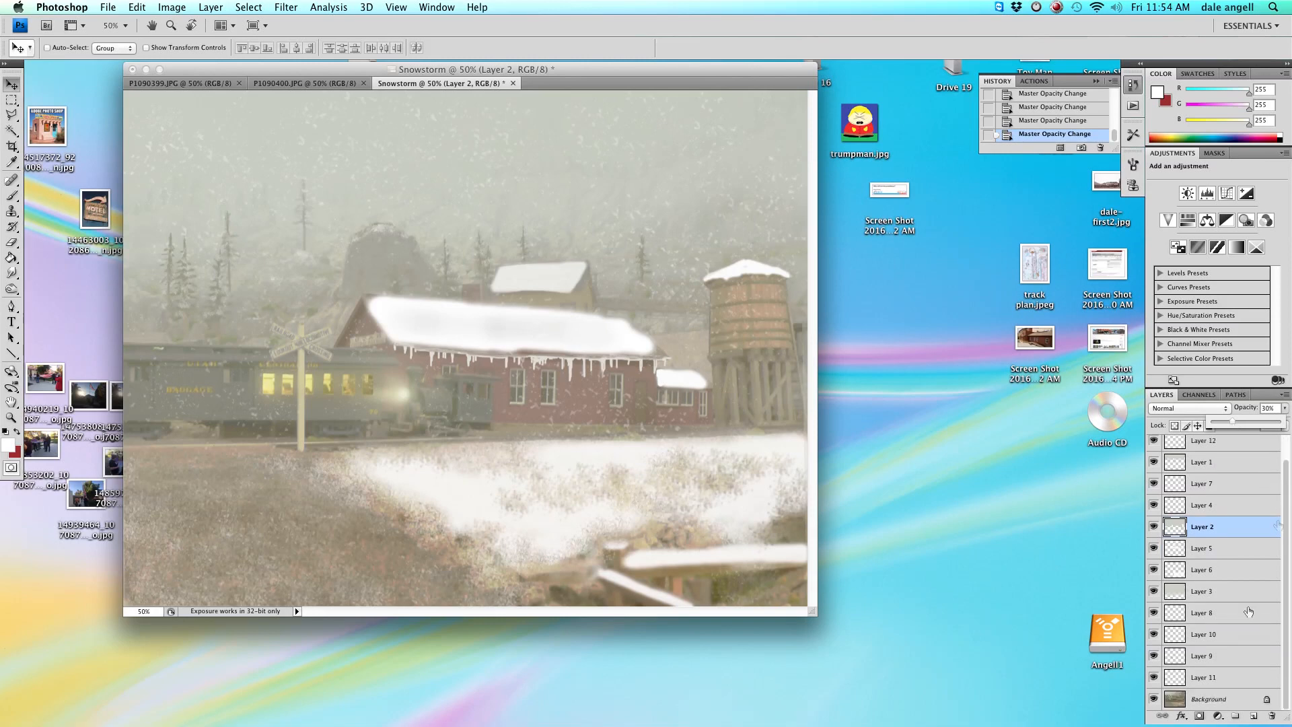
pyautogui.click(1153, 677)
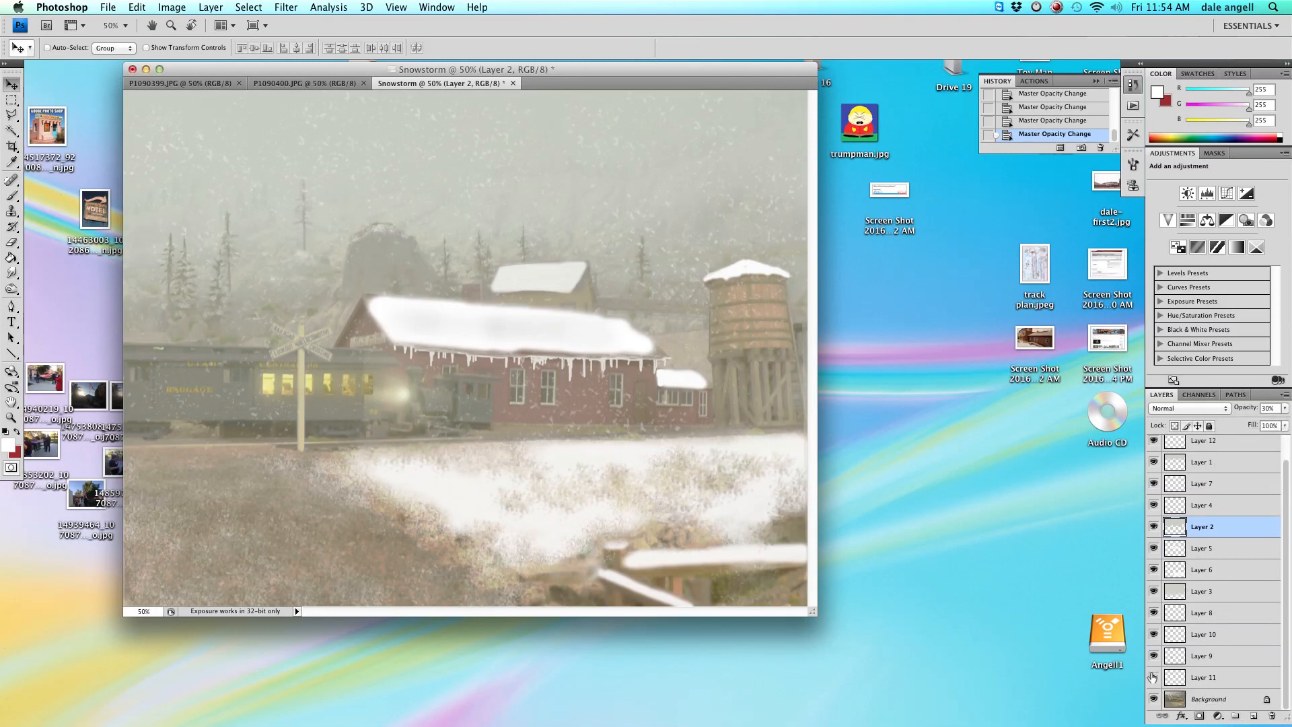
pyautogui.click(1153, 676)
pyautogui.click(1153, 676)
pyautogui.click(1155, 656)
pyautogui.click(1155, 656)
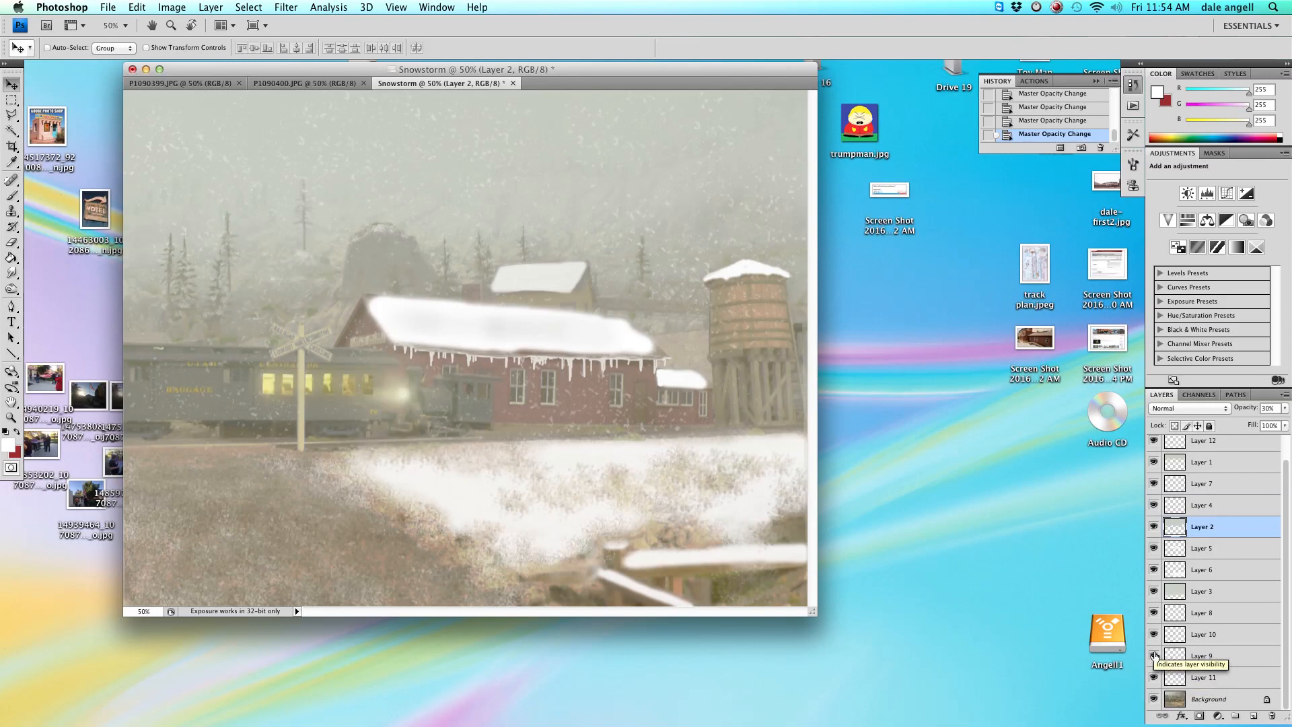
# Select Layer 9 and lower its opacity slightly.
pyautogui.click(1215, 657)
pyautogui.click(1285, 408)
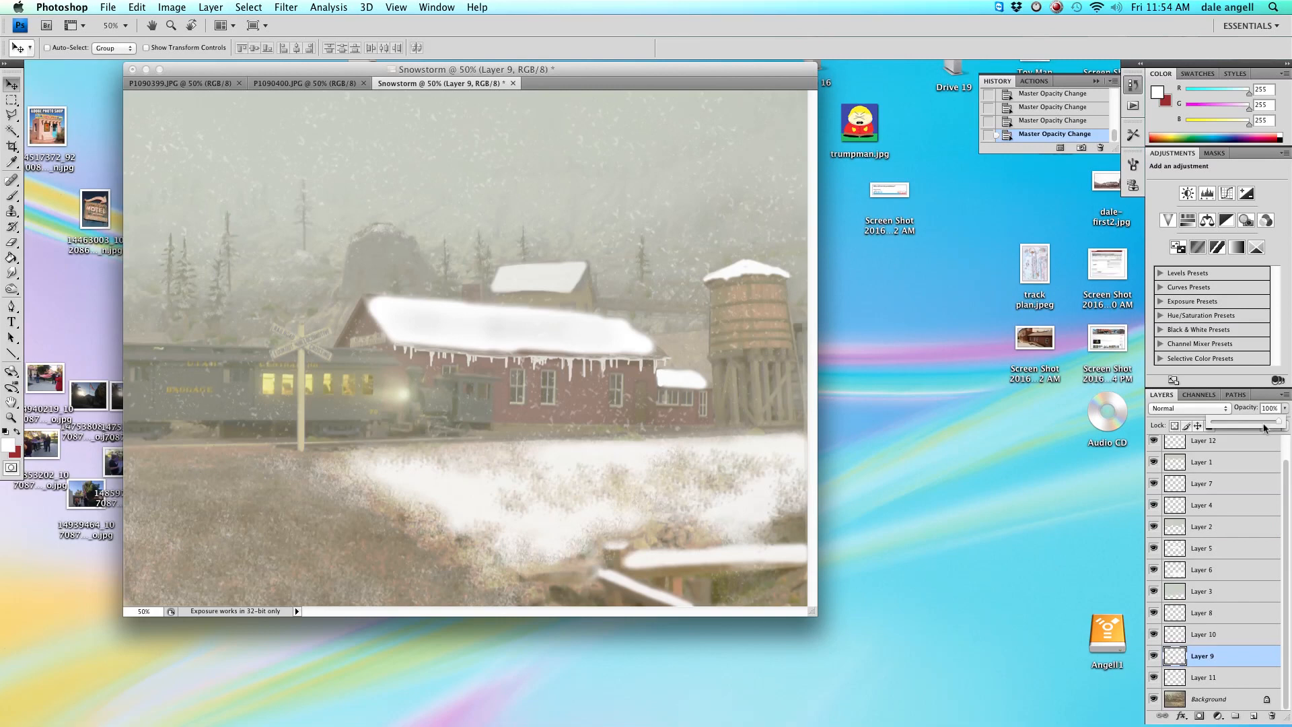
pyautogui.moveTo(1256, 424); pyautogui.dragTo(1246, 422)
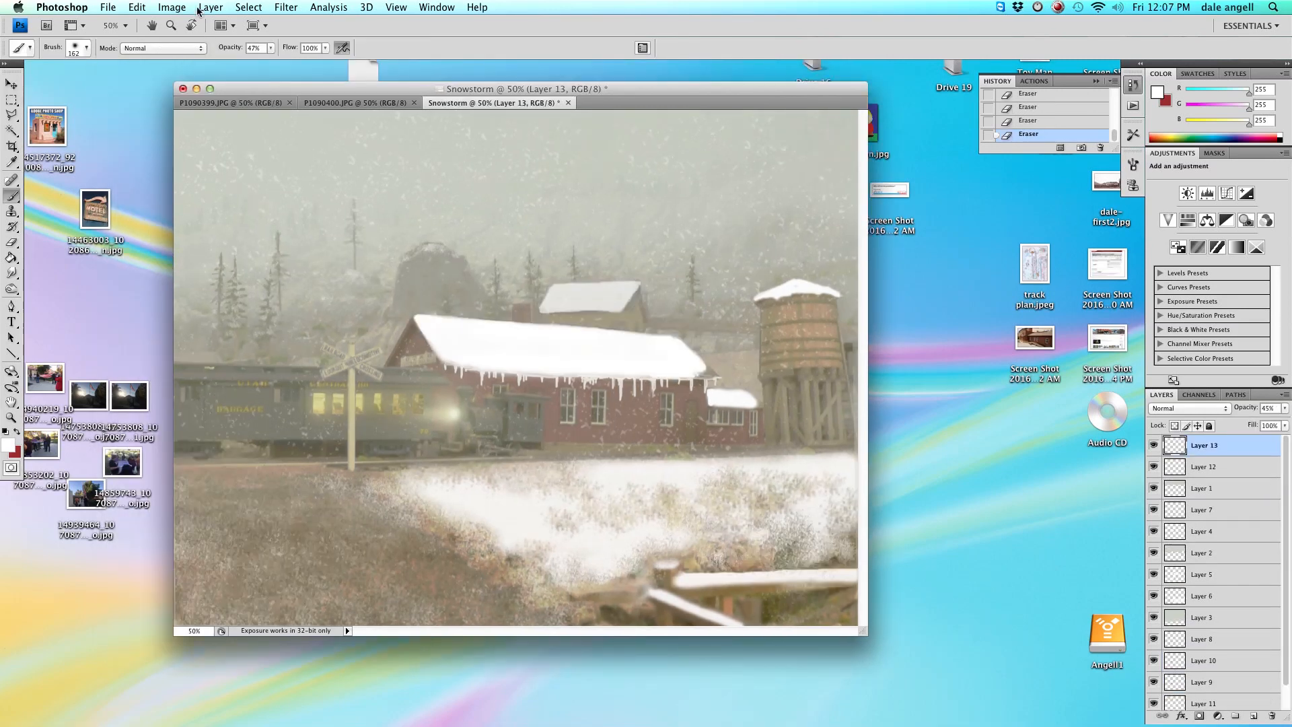
# Add a new layer, Layer 14, at the top of the stack.
pyautogui.click(162, 8)
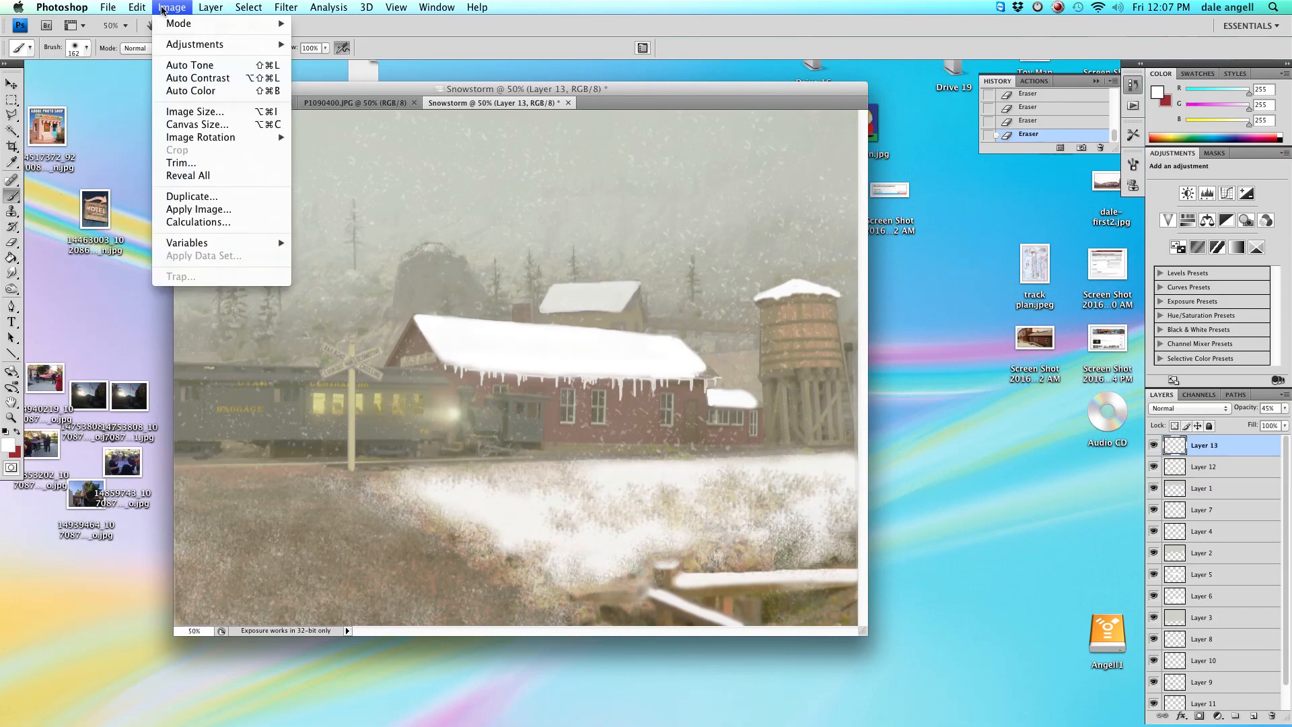
pyautogui.moveTo(211, 7)
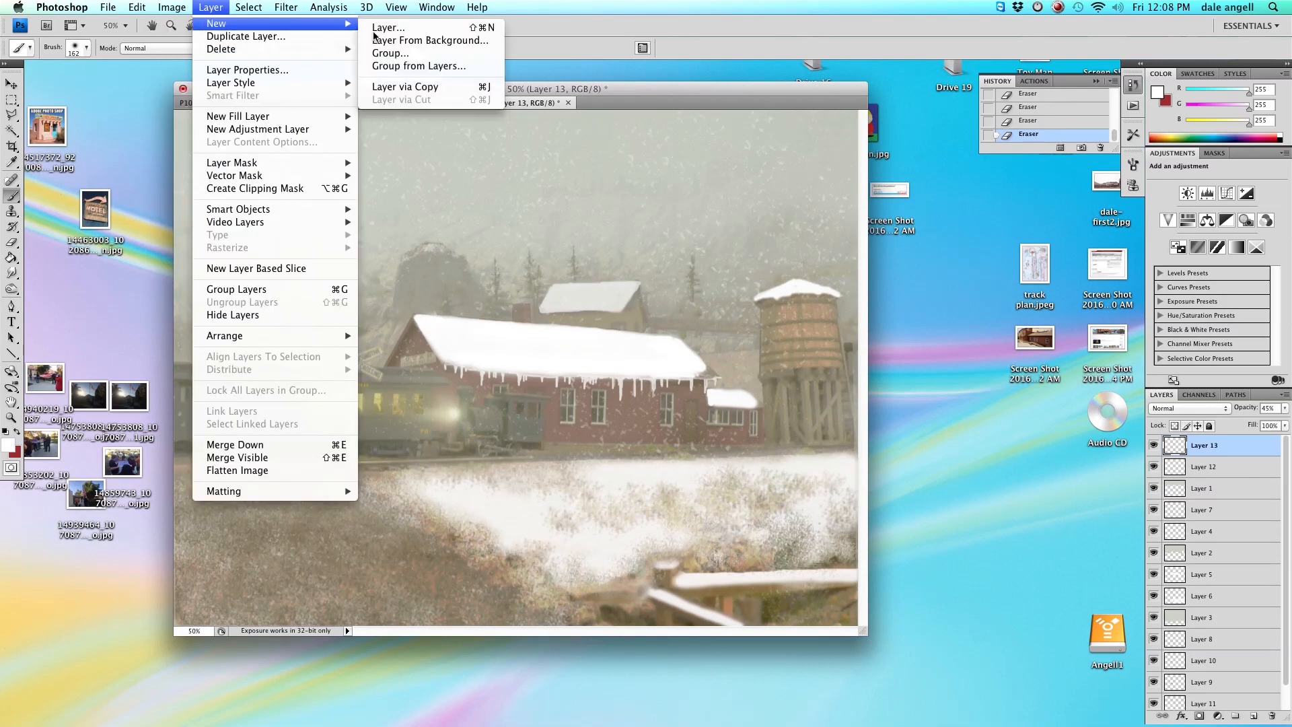
pyautogui.click(397, 26)
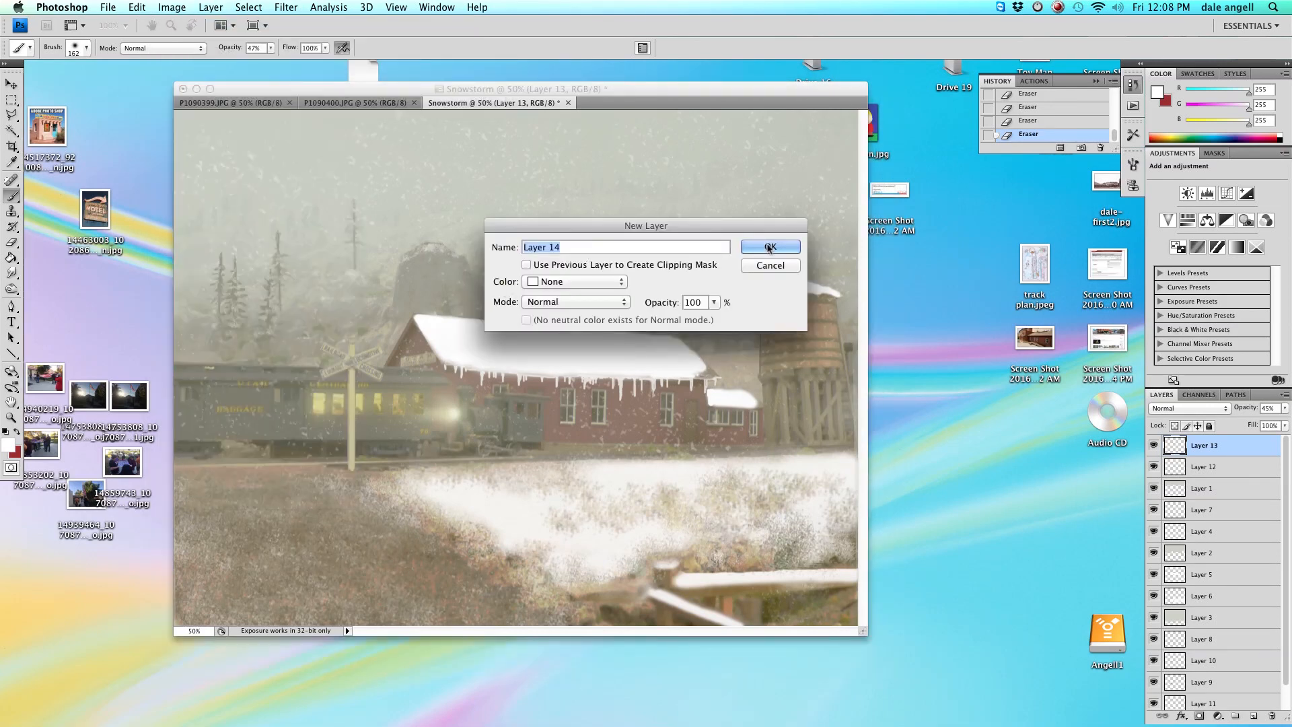
pyautogui.click(771, 247)
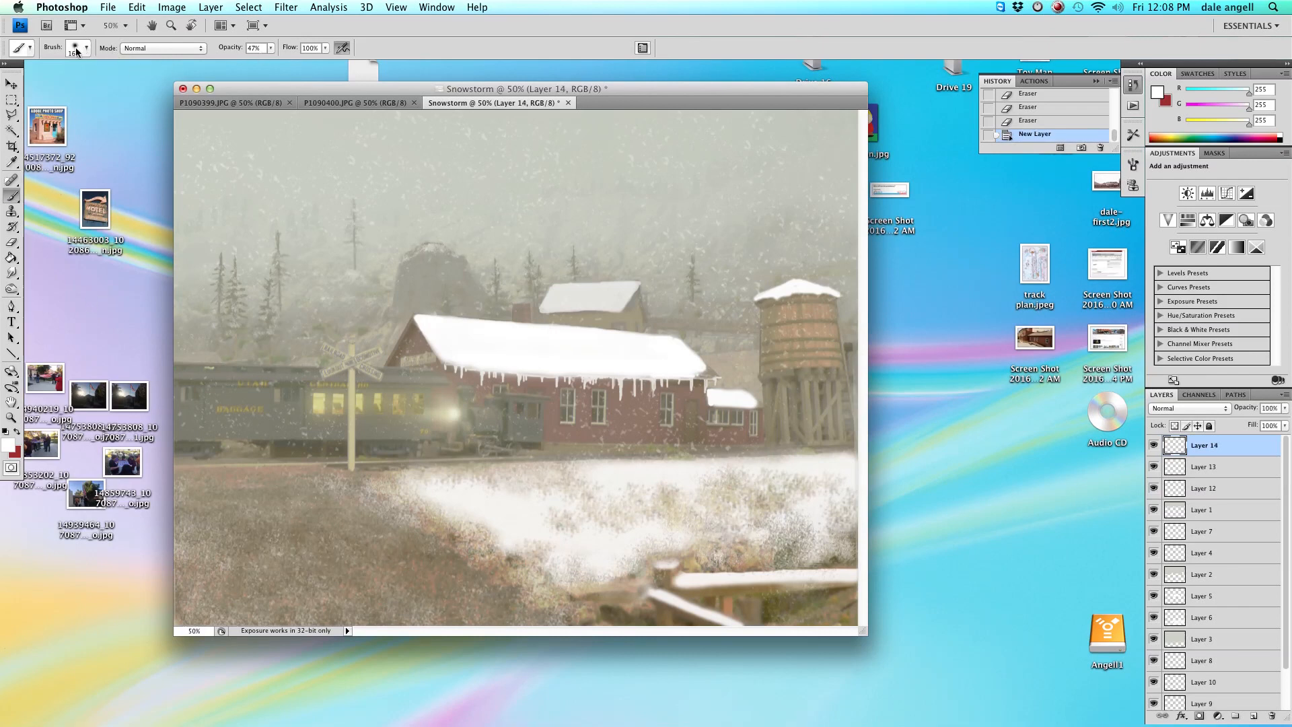
# Paint white smoke rising from the locomotive's stack with a 66 px soft brush at 68% opacity.
pyautogui.rightClick(259, 141)
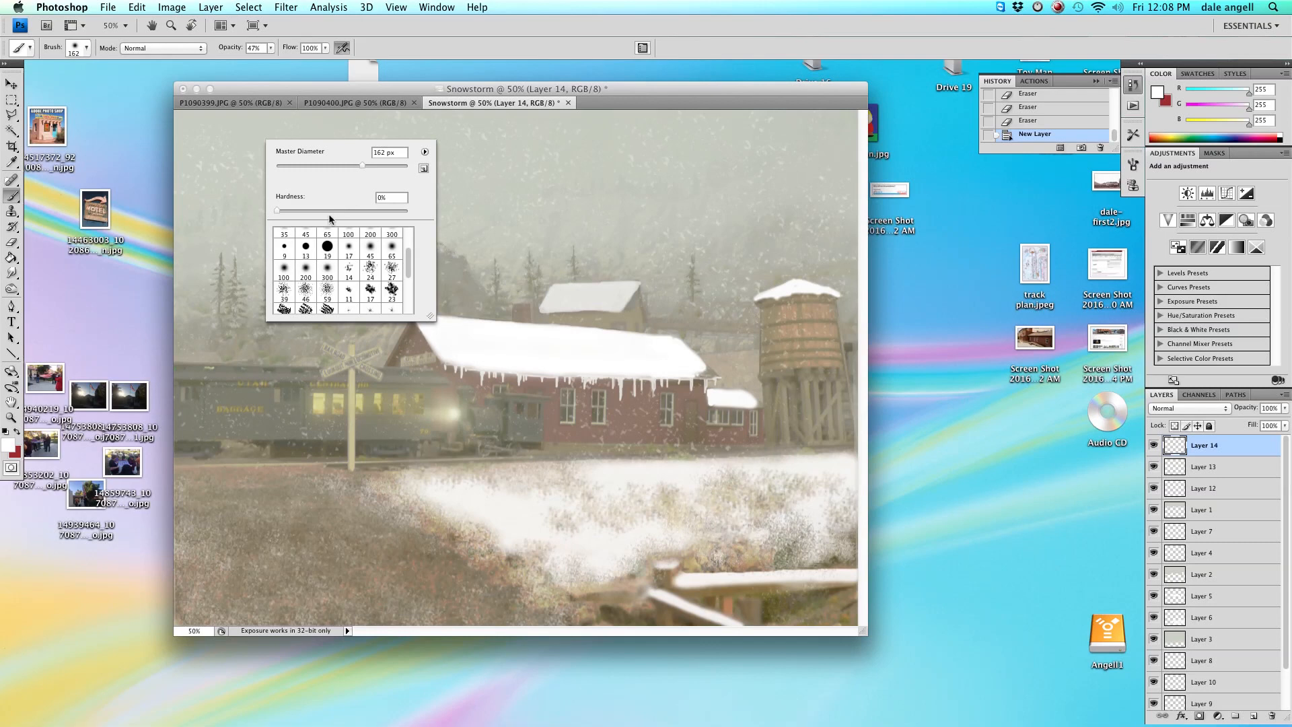
pyautogui.click(270, 49)
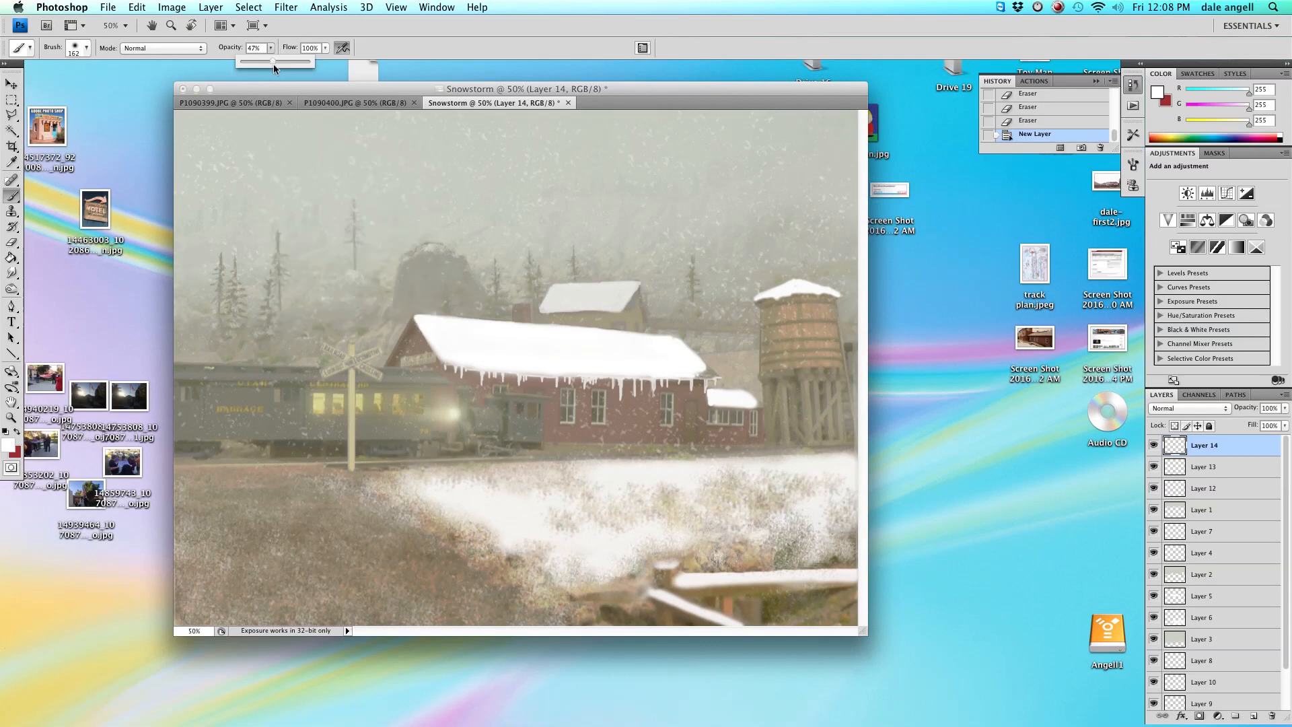
pyautogui.moveTo(281, 62); pyautogui.dragTo(290, 63)
pyautogui.moveTo(506, 381); pyautogui.dragTo(522, 382)
pyautogui.rightClick(463, 358)
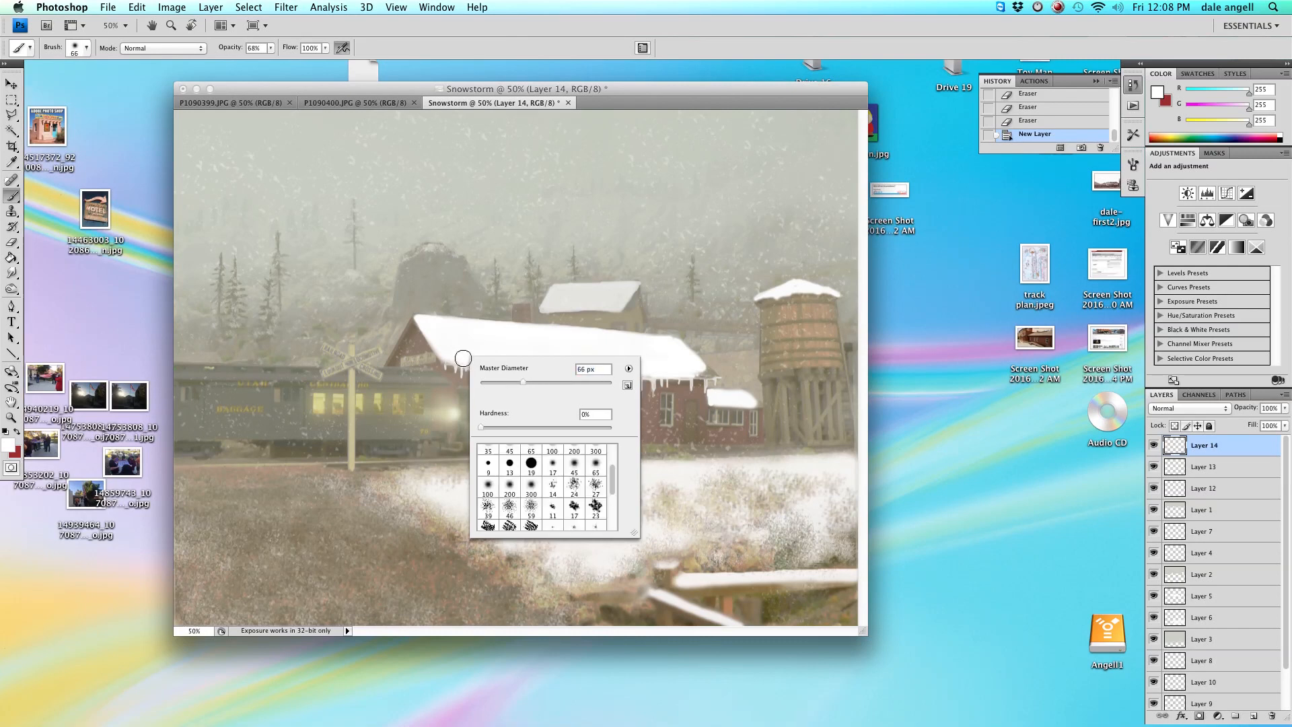
pyautogui.click(463, 355)
pyautogui.moveTo(463, 356); pyautogui.dragTo(471, 384)
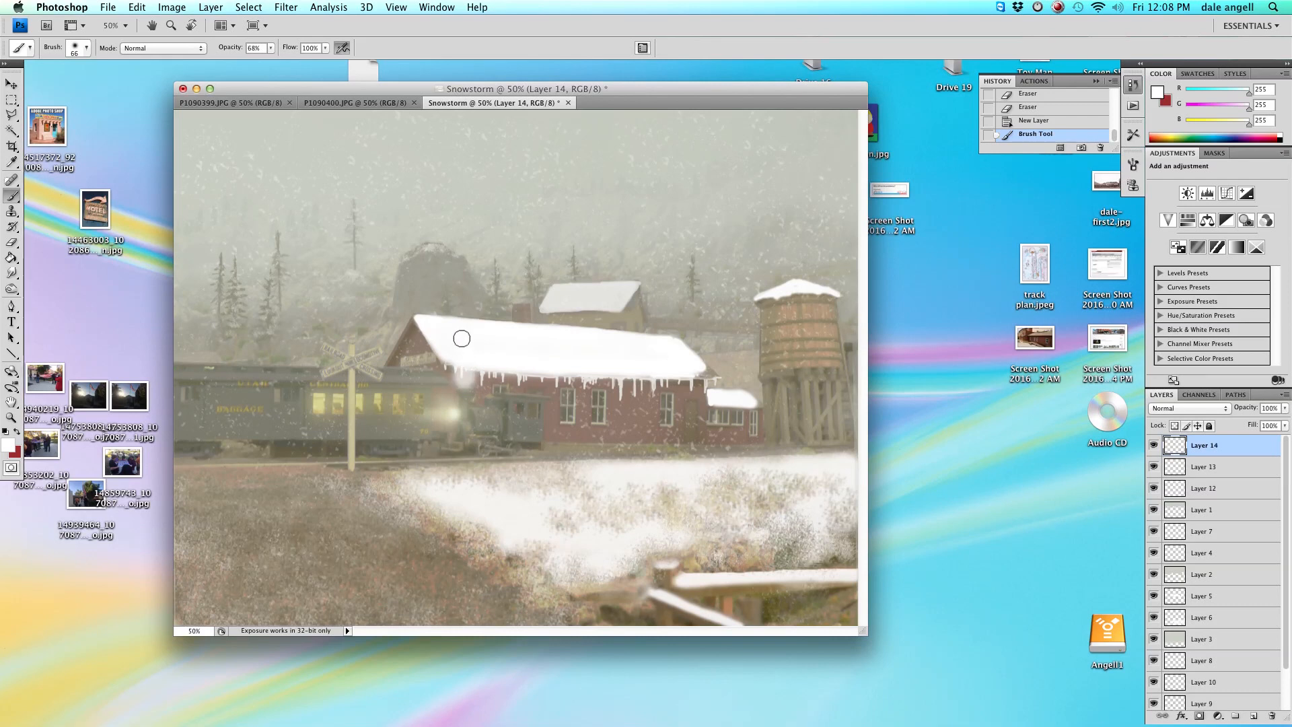
pyautogui.moveTo(469, 371); pyautogui.dragTo(468, 379)
pyautogui.moveTo(470, 376); pyautogui.dragTo(470, 380)
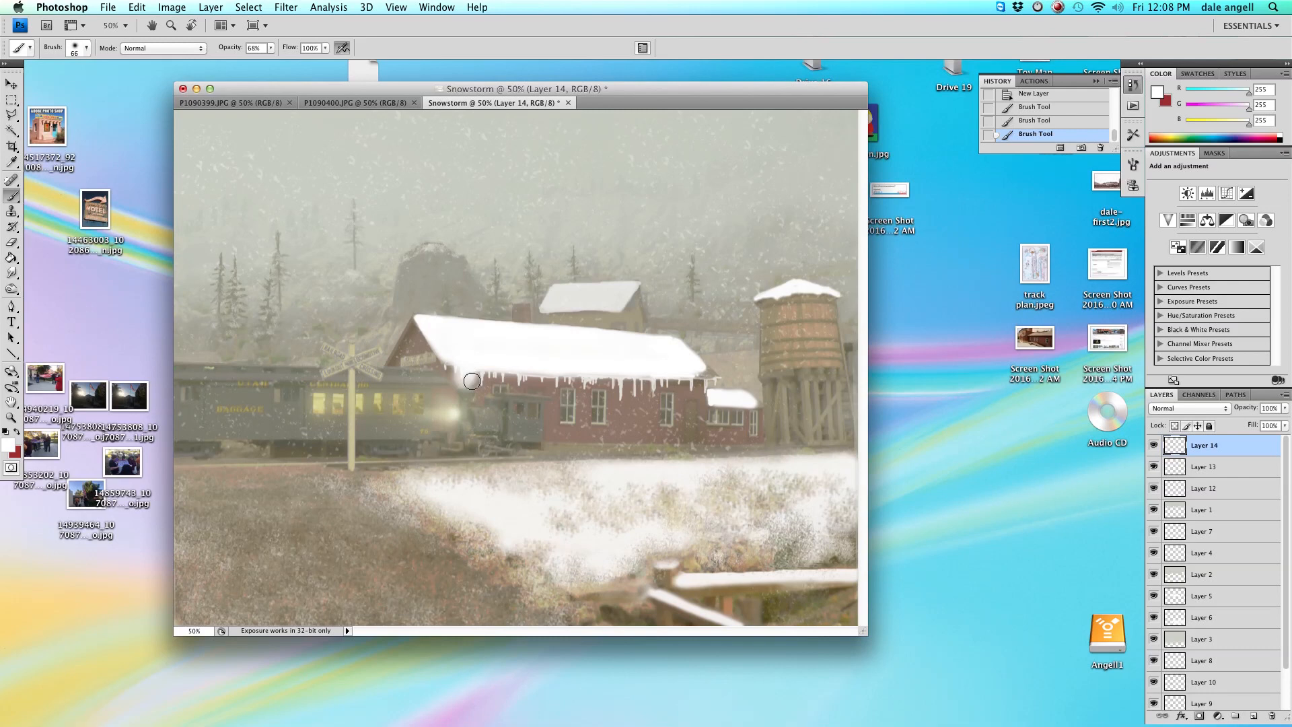
pyautogui.moveTo(461, 324); pyautogui.dragTo(462, 309)
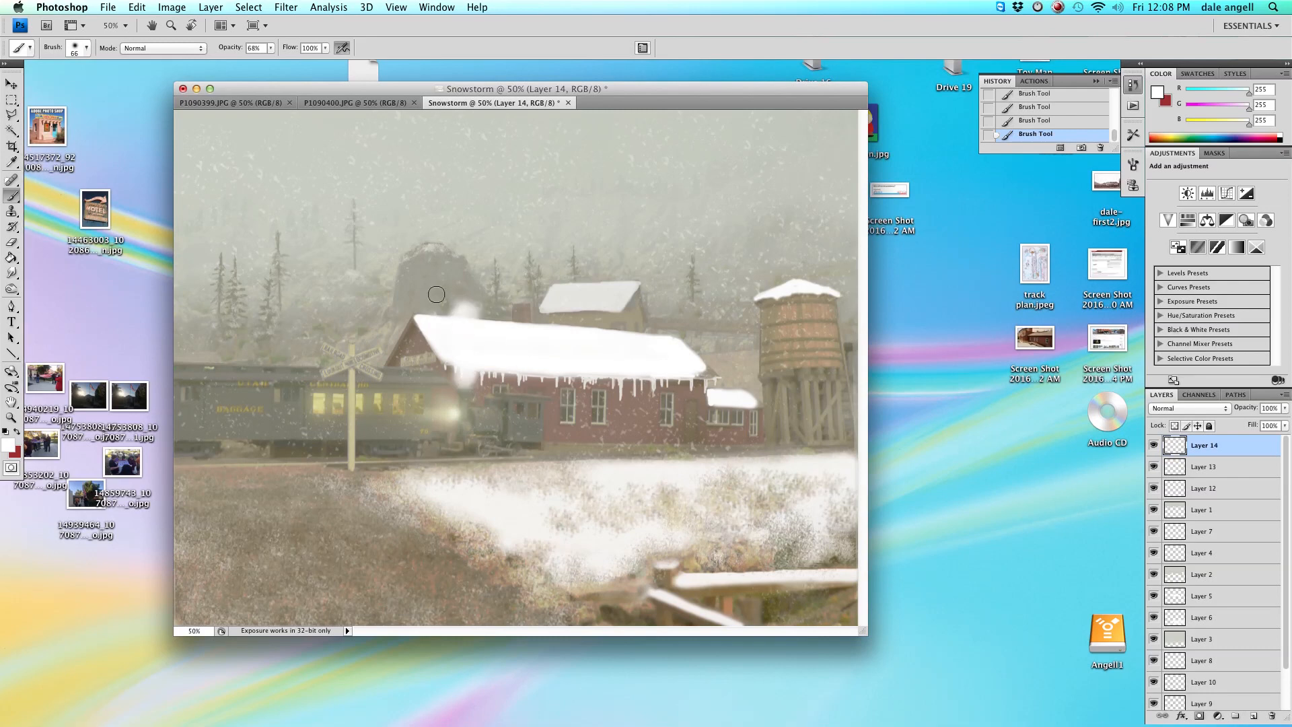
pyautogui.moveTo(451, 296); pyautogui.dragTo(460, 310)
# Enlarge the brush to 116 px and extend the smoke plume upward into the sky.
pyautogui.rightClick(463, 273)
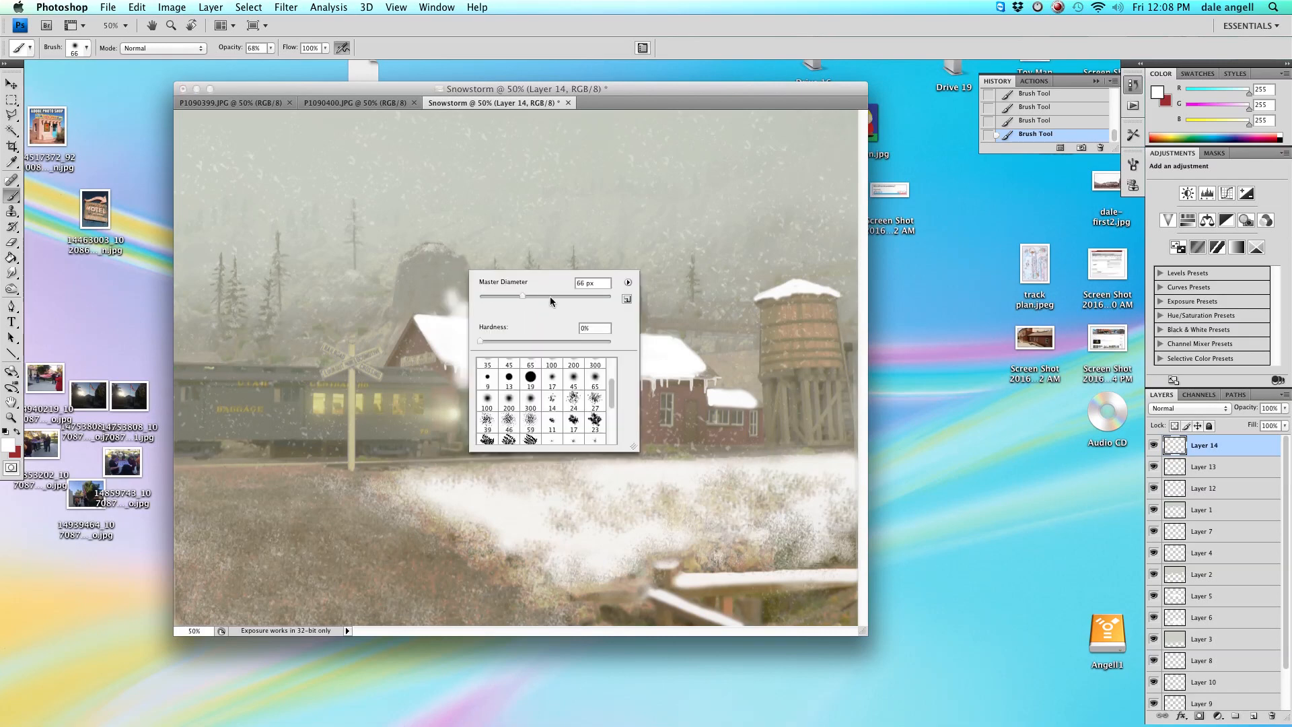
pyautogui.click(551, 296)
pyautogui.moveTo(461, 292)
pyautogui.mouseDown()
pyautogui.moveTo(572, 388)
pyautogui.moveTo(504, 341)
pyautogui.moveTo(491, 266)
pyautogui.moveTo(471, 261)
pyautogui.moveTo(495, 314)
pyautogui.moveTo(458, 233)
pyautogui.moveTo(478, 321)
pyautogui.moveTo(481, 214)
pyautogui.moveTo(501, 257)
pyautogui.moveTo(500, 205)
pyautogui.moveTo(469, 194)
pyautogui.moveTo(482, 280)
pyautogui.mouseUp()
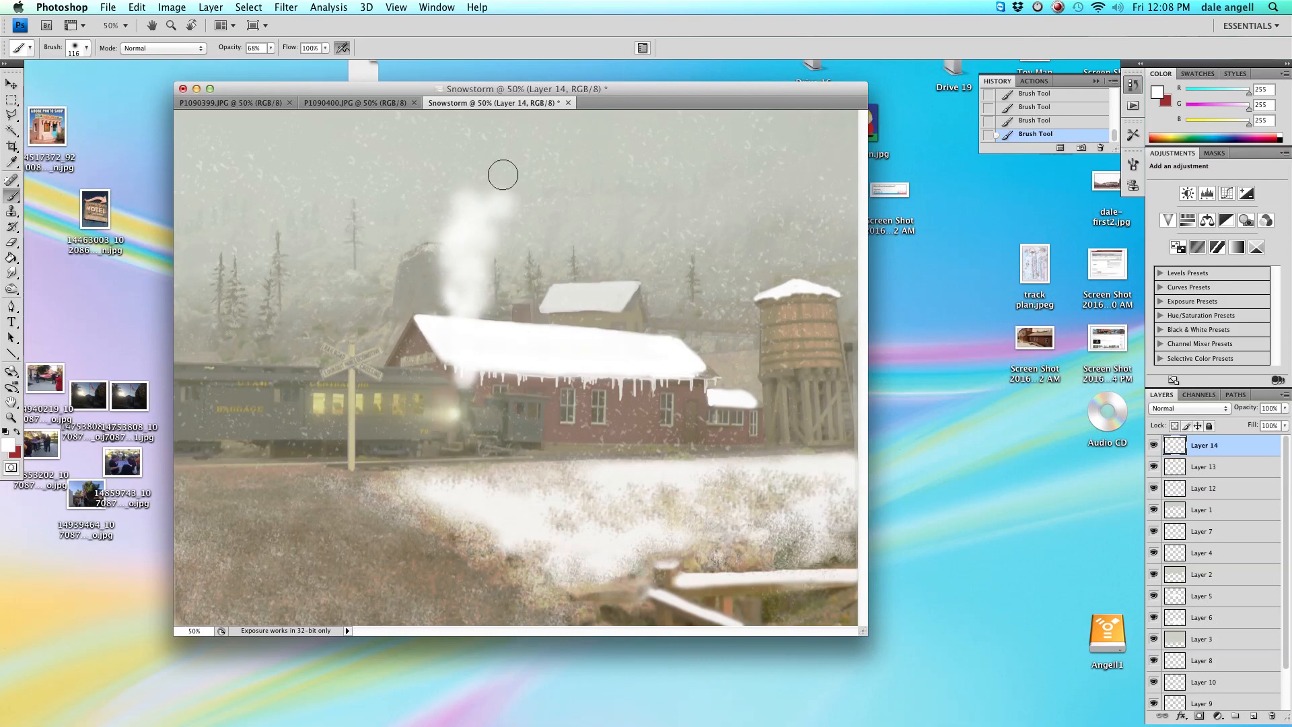
# Enlarge the brush to 288 px and dab a broad puff of smoke at the top of the plume.
pyautogui.rightClick(531, 191)
pyautogui.click(653, 217)
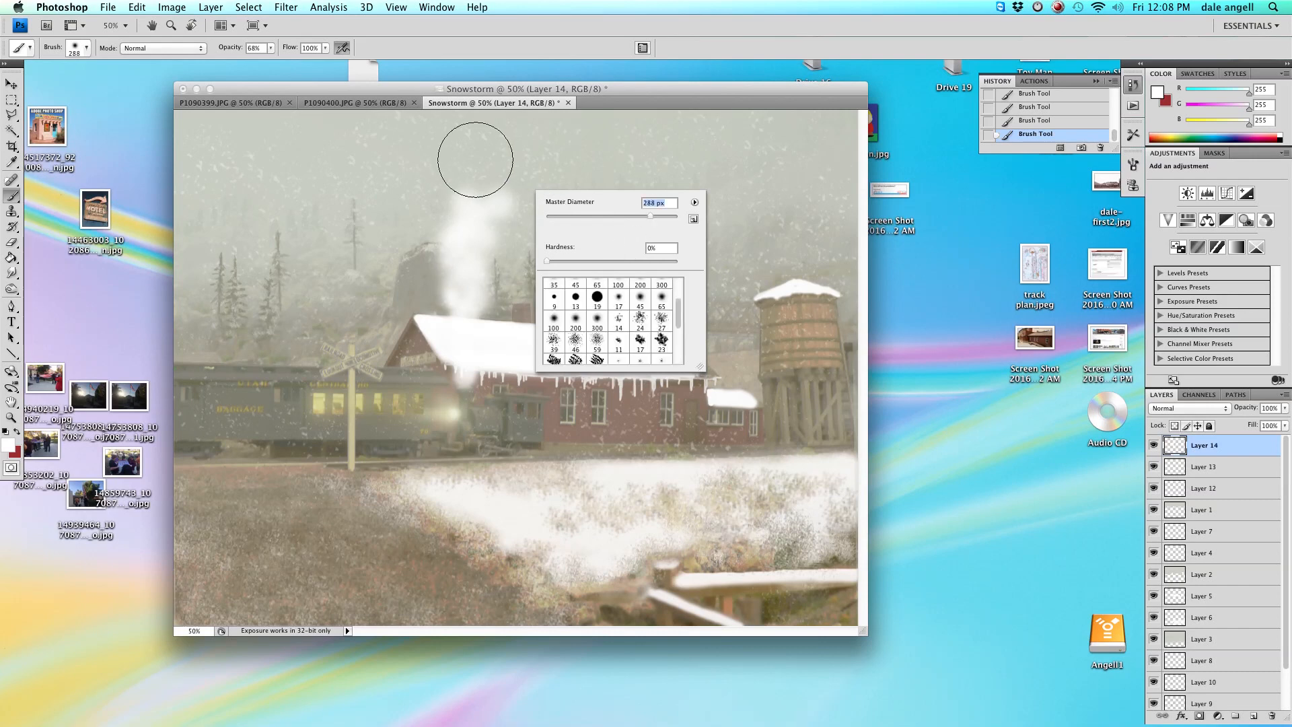
pyautogui.moveTo(483, 179)
pyautogui.mouseDown()
pyautogui.moveTo(507, 280)
pyautogui.moveTo(489, 212)
pyautogui.mouseUp()
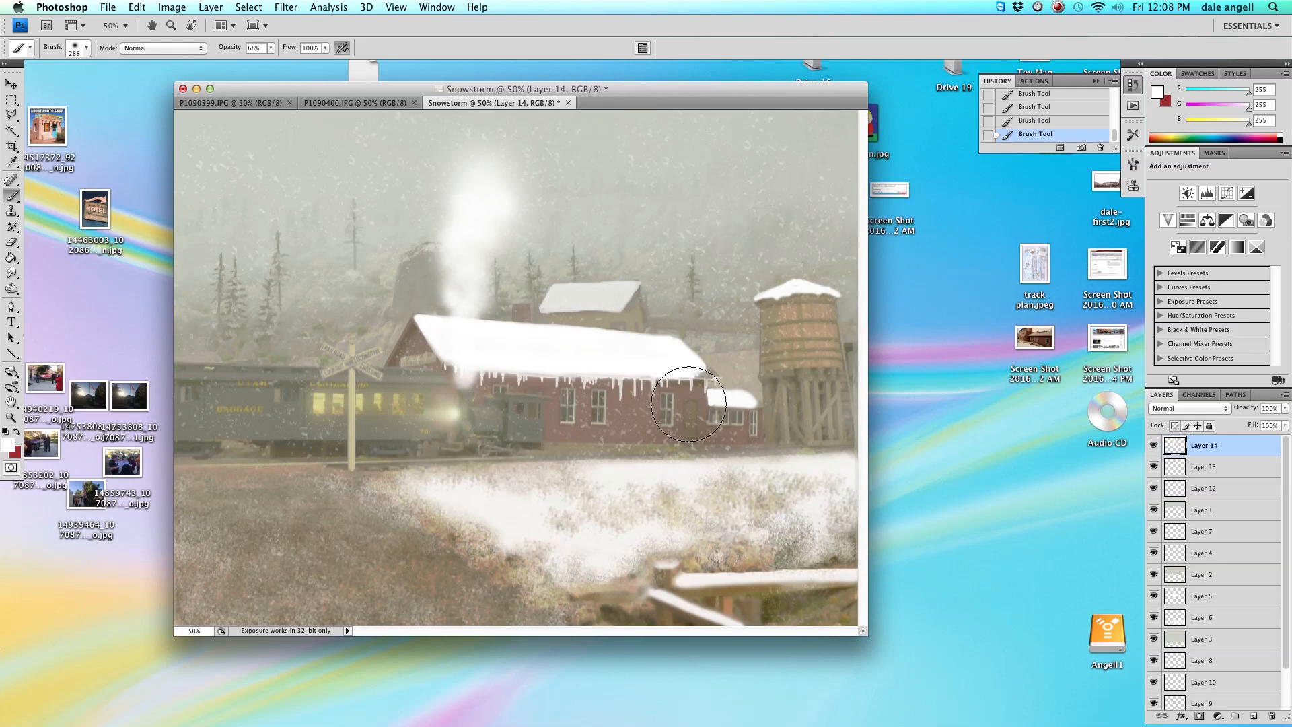
# Resize the brush to 110 px and paint more smoke spreading outward at the top of the plume.
pyautogui.rightClick(717, 419)
pyautogui.click(734, 425)
pyautogui.click(491, 196)
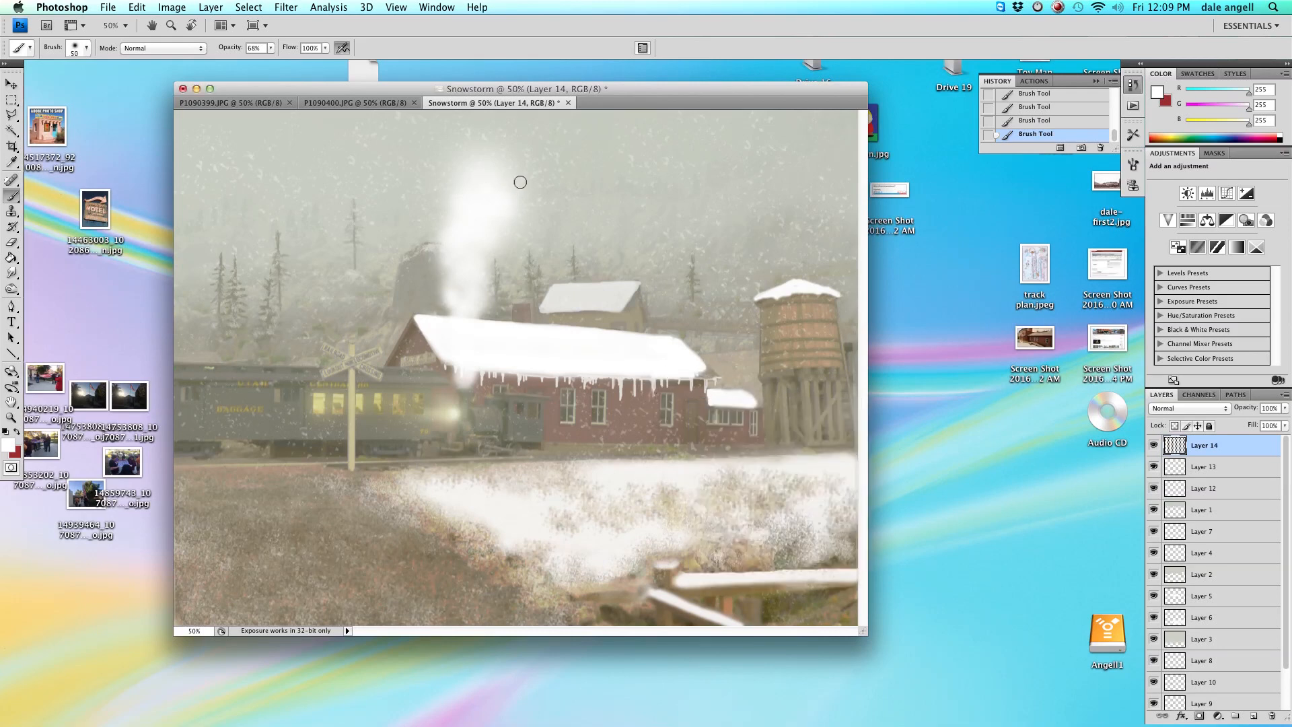
pyautogui.moveTo(496, 183)
pyautogui.mouseDown()
pyautogui.moveTo(544, 208)
pyautogui.moveTo(491, 136)
pyautogui.moveTo(527, 197)
pyautogui.mouseUp()
pyautogui.rightClick(522, 202)
pyautogui.click(503, 188)
pyautogui.rightClick(501, 176)
pyautogui.moveTo(494, 121)
pyautogui.mouseDown()
pyautogui.moveTo(553, 137)
pyautogui.moveTo(540, 123)
pyautogui.moveTo(515, 154)
pyautogui.moveTo(468, 155)
pyautogui.moveTo(465, 123)
pyautogui.mouseUp()
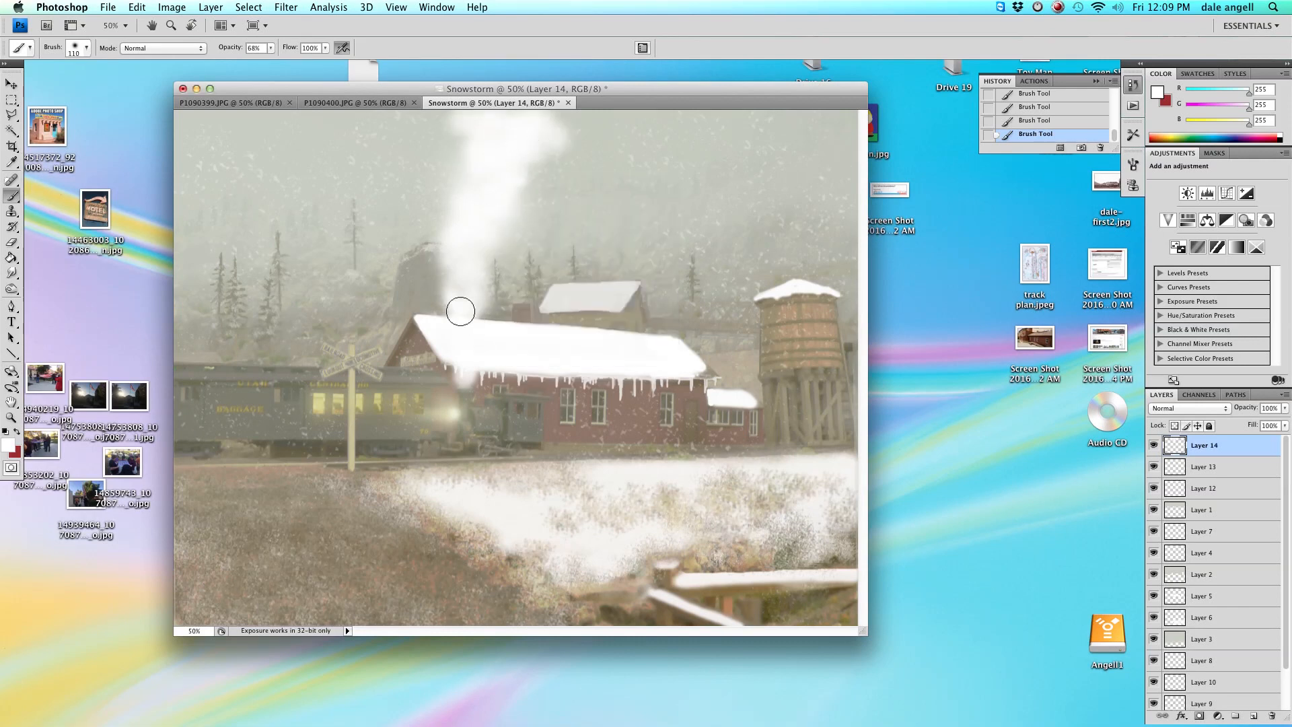
# Switch to the Eraser with a soft 102 px brush at 19% opacity and thin out the upper smoke.
pyautogui.click(11, 243)
pyautogui.rightClick(333, 149)
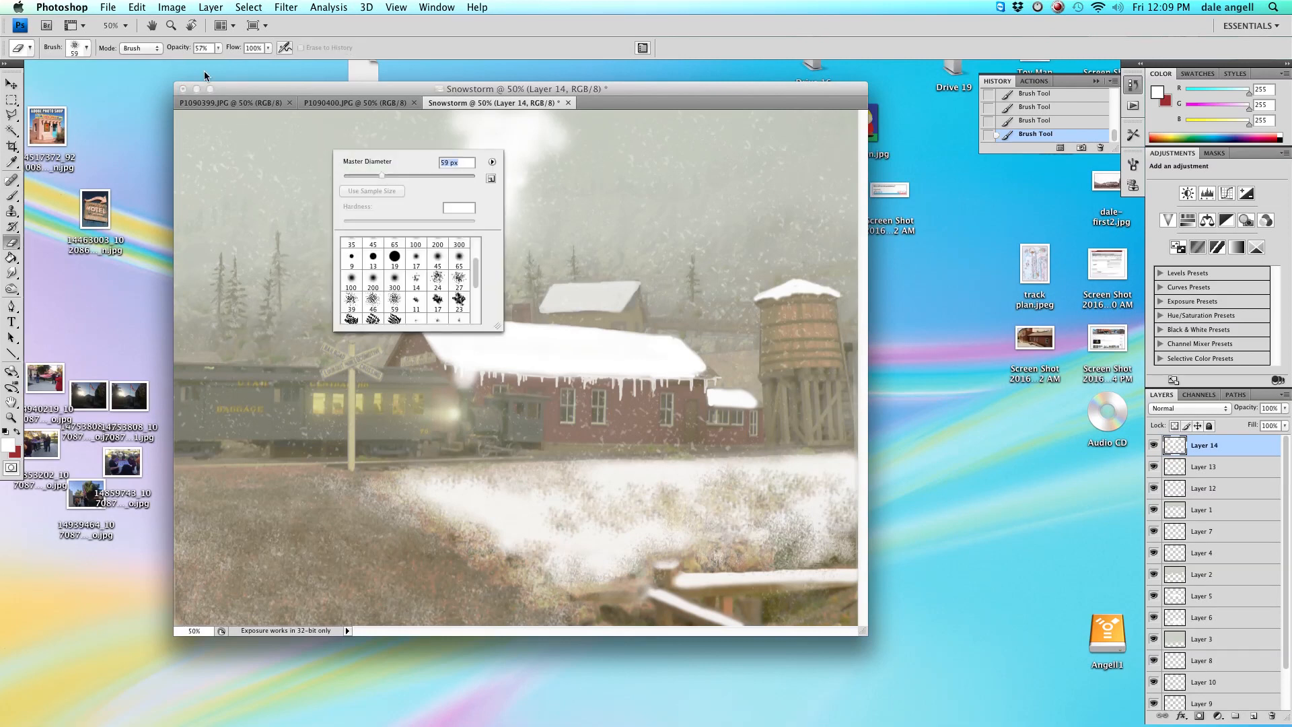
pyautogui.click(86, 48)
pyautogui.click(67, 165)
pyautogui.rightClick(381, 235)
pyautogui.moveTo(403, 262); pyautogui.dragTo(448, 262)
pyautogui.moveTo(522, 308); pyautogui.dragTo(402, 310)
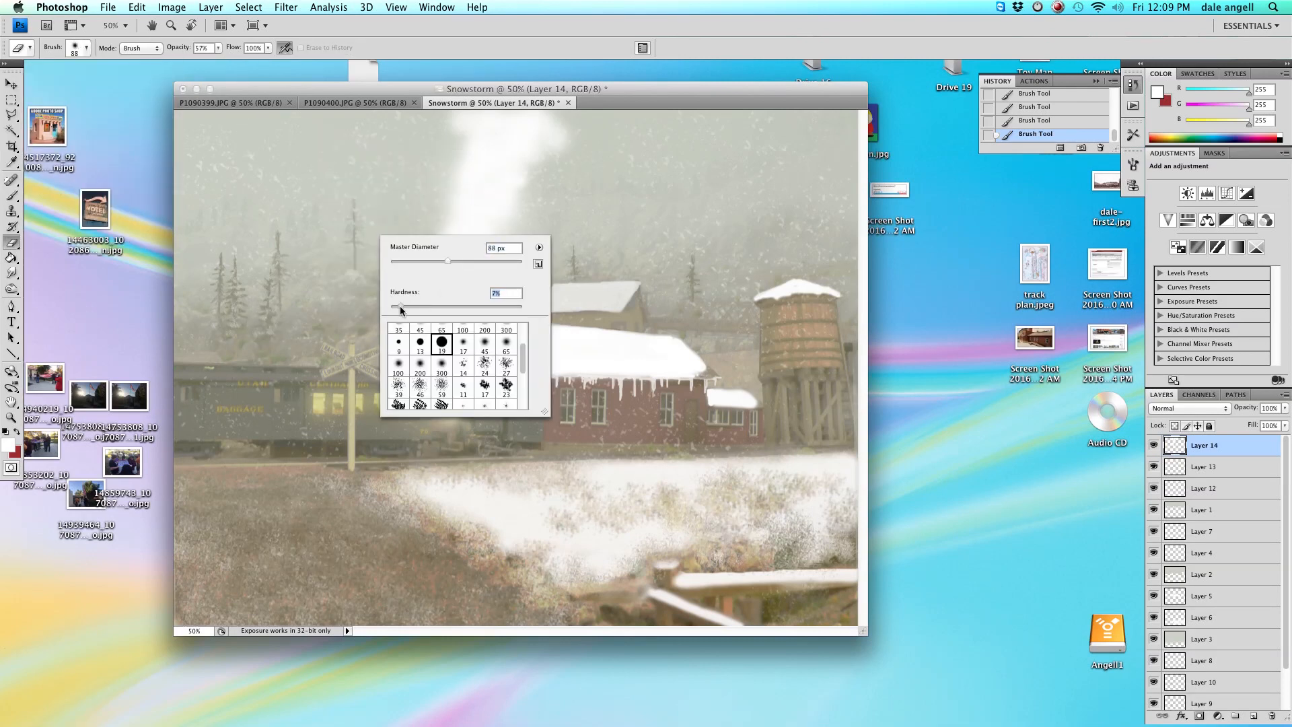
pyautogui.click(458, 261)
pyautogui.click(217, 49)
pyautogui.moveTo(217, 64); pyautogui.dragTo(191, 64)
pyautogui.moveTo(419, 194)
pyautogui.mouseDown()
pyautogui.moveTo(486, 190)
pyautogui.moveTo(468, 300)
pyautogui.moveTo(509, 135)
pyautogui.moveTo(464, 225)
pyautogui.moveTo(406, 165)
pyautogui.moveTo(493, 260)
pyautogui.moveTo(461, 241)
pyautogui.moveTo(523, 182)
pyautogui.mouseUp()
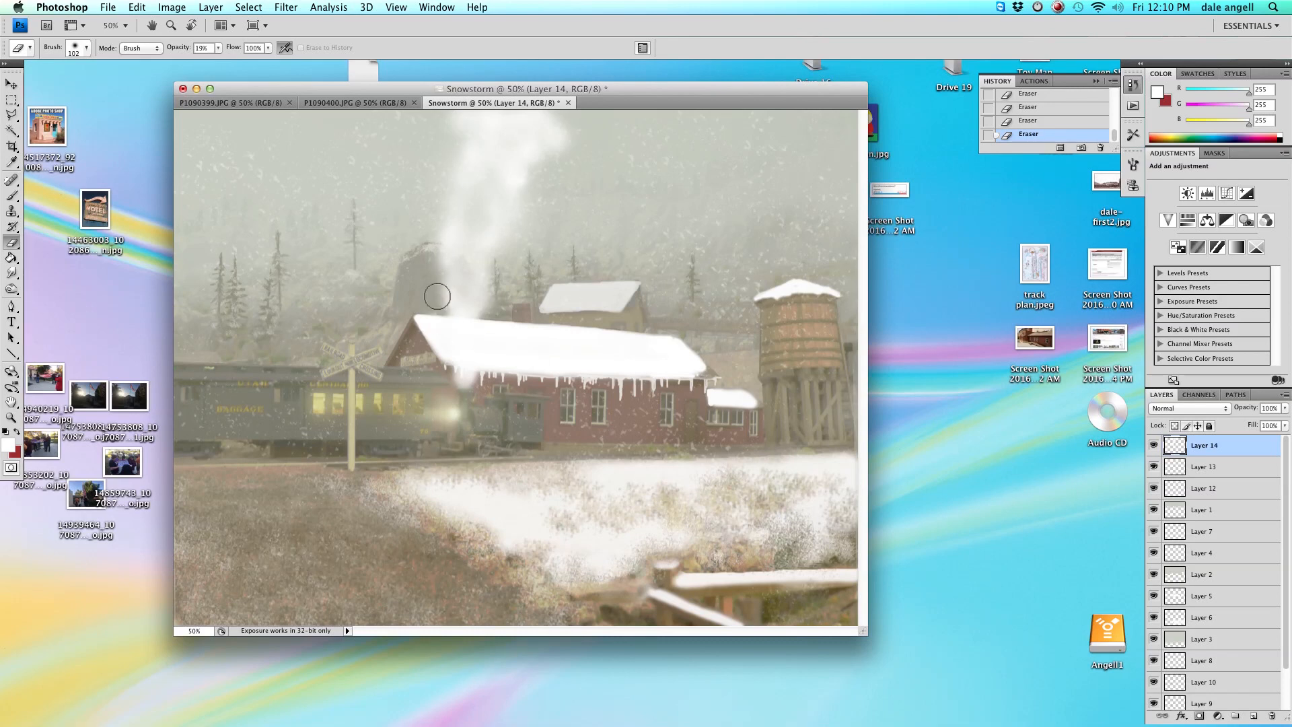
# Set the eraser to 68% opacity and 0% hardness and erase a spot of smoke.
pyautogui.rightClick(503, 359)
pyautogui.moveTo(594, 432); pyautogui.dragTo(633, 432)
pyautogui.click(218, 48)
pyautogui.moveTo(219, 61); pyautogui.dragTo(251, 61)
pyautogui.click(498, 386)
pyautogui.rightClick(444, 243)
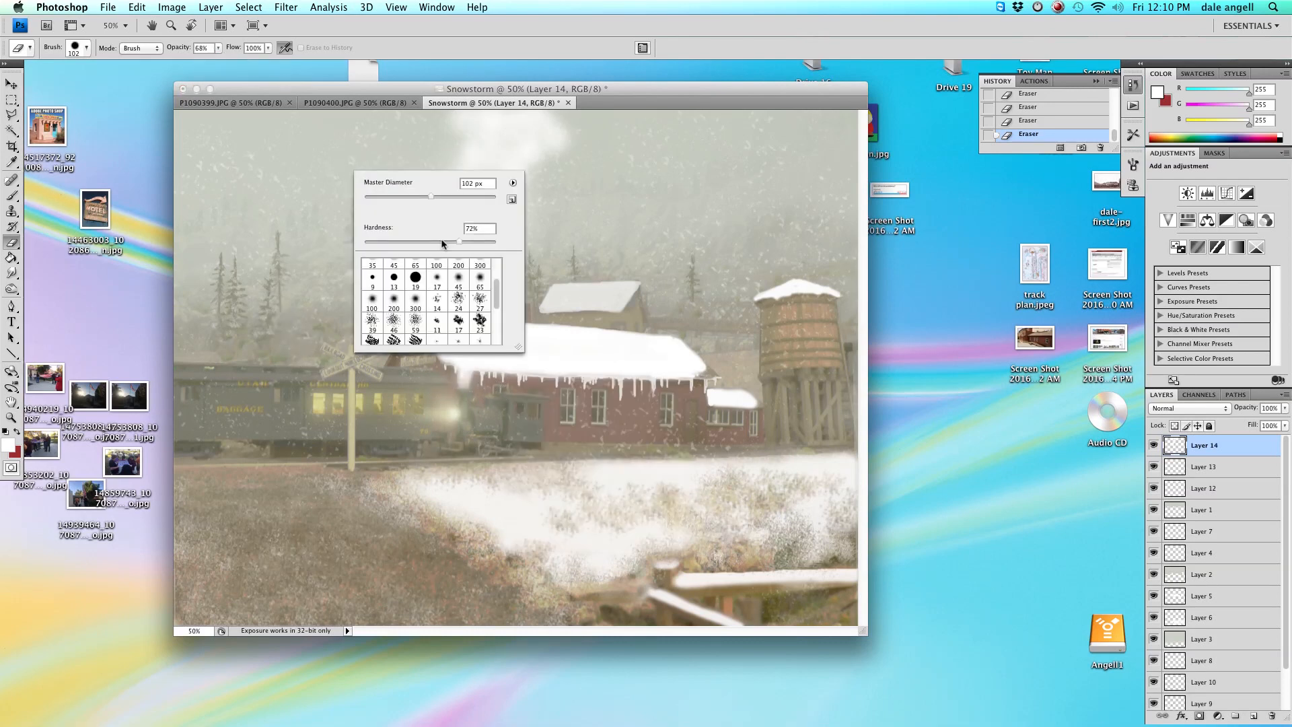
pyautogui.moveTo(460, 242); pyautogui.dragTo(377, 242)
# Lower the eraser opacity to 28%, erase near the plume top, and step back two states in History.
pyautogui.rightClick(496, 142)
pyautogui.click(220, 48)
pyautogui.click(218, 48)
pyautogui.moveTo(218, 61); pyautogui.dragTo(192, 61)
pyautogui.click(509, 161)
pyautogui.click(1067, 107)
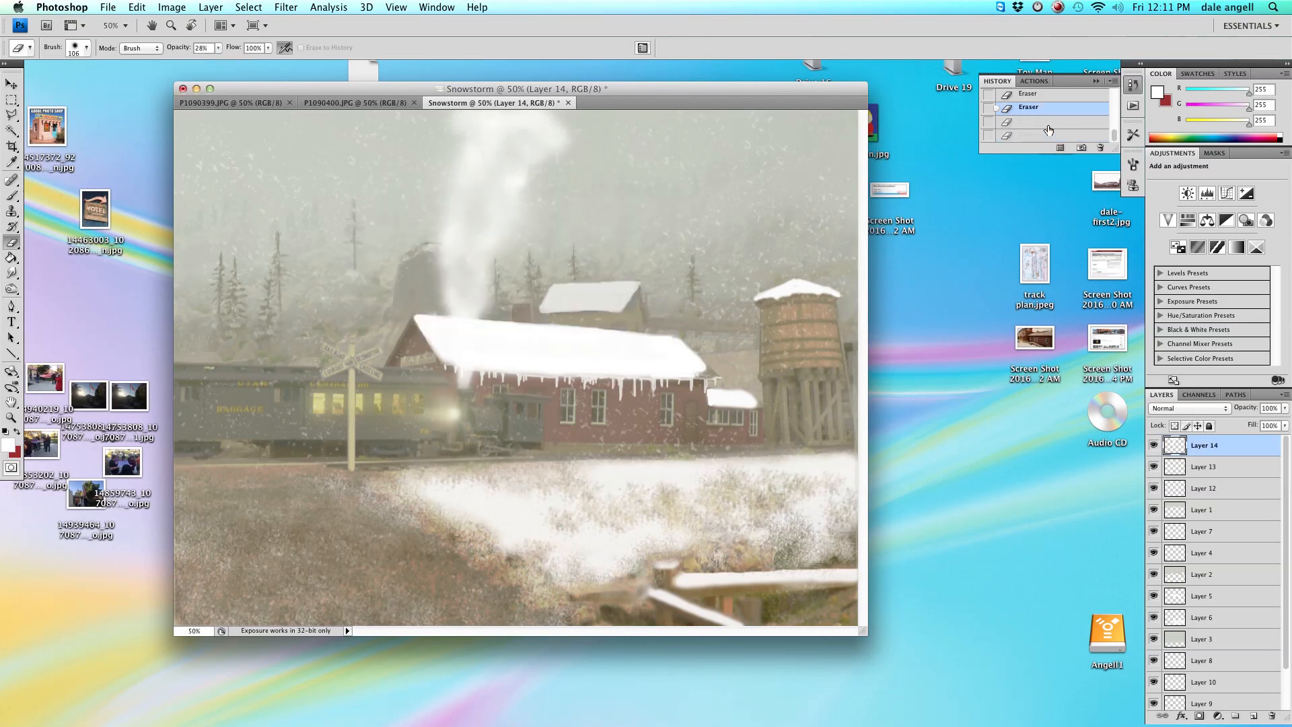
# Switch to the Brush and paint more white smoke drifting from the plume's top and base.
pyautogui.click(12, 195)
pyautogui.moveTo(511, 150); pyautogui.dragTo(567, 122)
pyautogui.click(488, 195)
pyautogui.moveTo(450, 251); pyautogui.dragTo(440, 229)
pyautogui.click(453, 213)
# Erase soft patches from the lower smoke with the Eraser.
pyautogui.click(11, 243)
pyautogui.click(428, 251)
pyautogui.click(453, 194)
pyautogui.click(449, 206)
pyautogui.click(447, 205)
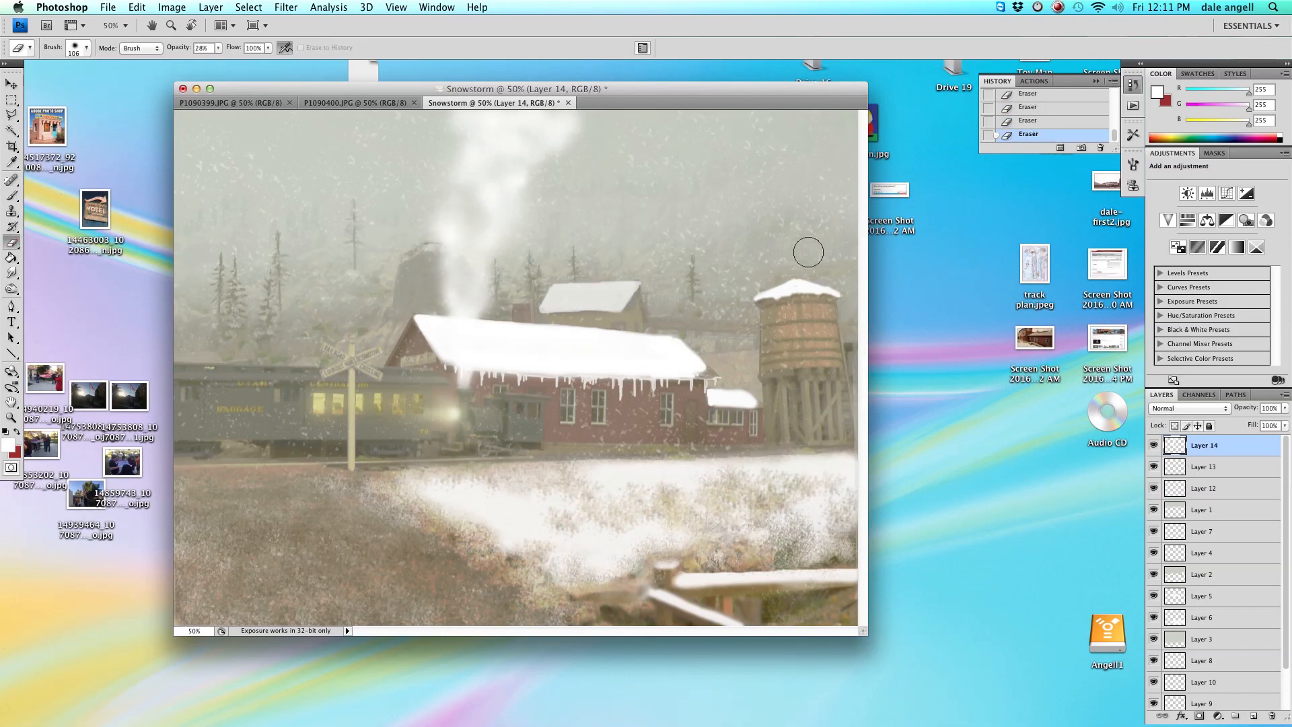
# Set the foreground colour to a grey sampled from the image.
pyautogui.click(8, 446)
pyautogui.click(177, 231)
pyautogui.click(485, 120)
# Switch to the Brush at 25% opacity and dab grey shading into the smoke.
pyautogui.click(11, 195)
pyautogui.rightClick(475, 260)
pyautogui.click(270, 49)
pyautogui.moveTo(270, 62); pyautogui.dragTo(244, 62)
pyautogui.click(456, 251)
pyautogui.click(477, 182)
# Resize the brush to about 123 px and add more grey shading through the smoke plume.
pyautogui.rightClick(495, 209)
pyautogui.moveTo(571, 238); pyautogui.dragTo(568, 238)
pyautogui.click(479, 203)
pyautogui.click(485, 206)
pyautogui.click(466, 311)
pyautogui.rightClick(500, 124)
pyautogui.moveTo(586, 151); pyautogui.dragTo(591, 152)
pyautogui.click(491, 171)
pyautogui.click(493, 173)
pyautogui.click(466, 287)
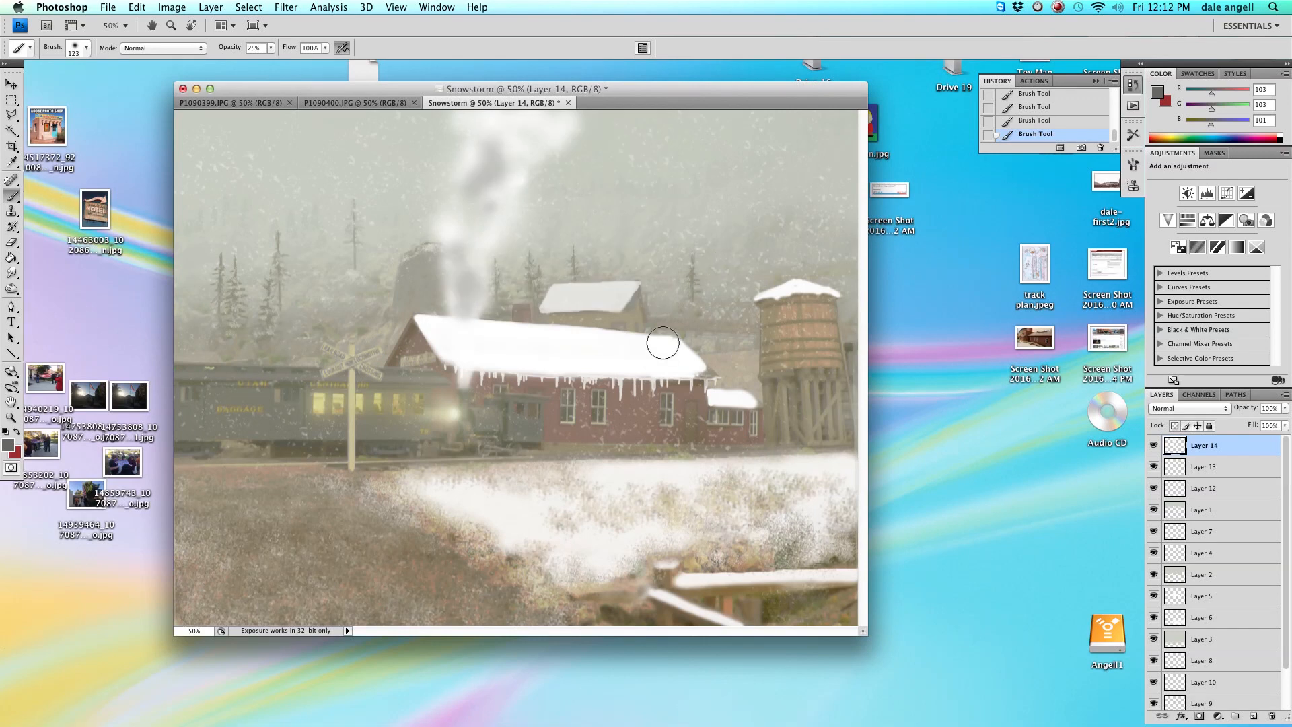
# Erase some of the grey shading from the lower smoke with the Eraser.
pyautogui.click(12, 243)
pyautogui.click(475, 285)
pyautogui.click(468, 276)
pyautogui.click(478, 307)
pyautogui.click(453, 289)
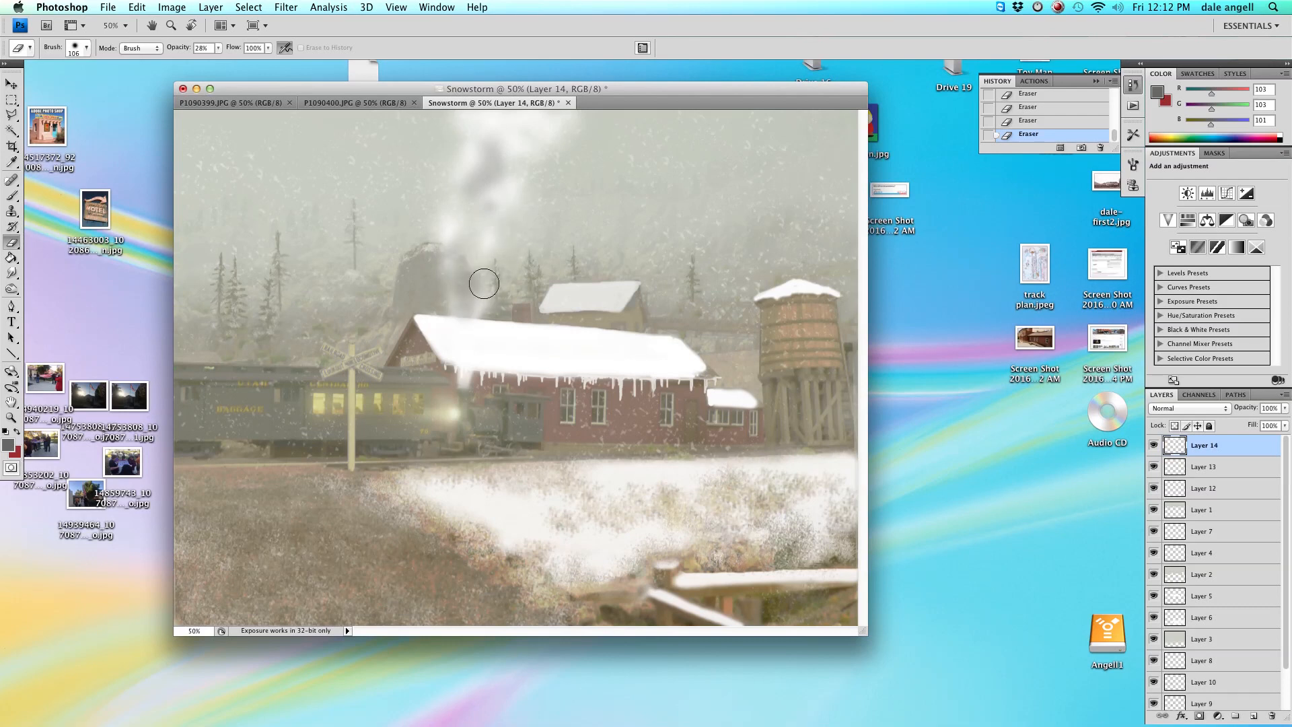
# Set the foreground colour to a near-white sampled from the image.
pyautogui.click(8, 444)
pyautogui.click(175, 128)
pyautogui.click(492, 119)
# Paint white highlights into the smoke plume with the Brush and slightly lower the layer's opacity.
pyautogui.click(12, 196)
pyautogui.moveTo(459, 253); pyautogui.dragTo(463, 168)
pyautogui.rightClick(454, 135)
pyautogui.moveTo(549, 161); pyautogui.dragTo(557, 162)
pyautogui.click(443, 131)
pyautogui.moveTo(443, 128); pyautogui.dragTo(458, 152)
pyautogui.click(554, 168)
pyautogui.click(429, 126)
pyautogui.click(505, 231)
pyautogui.click(491, 276)
pyautogui.click(475, 292)
pyautogui.moveTo(1285, 408)
pyautogui.mouseDown()
pyautogui.moveTo(1258, 424)
pyautogui.moveTo(1286, 424)
pyautogui.mouseUp()
# Shrink the brush to 5 px, paint a small stroke at the locomotive's front, and adjust the brush opacity.
pyautogui.click(12, 197)
pyautogui.rightClick(287, 259)
pyautogui.moveTo(335, 285); pyautogui.dragTo(301, 286)
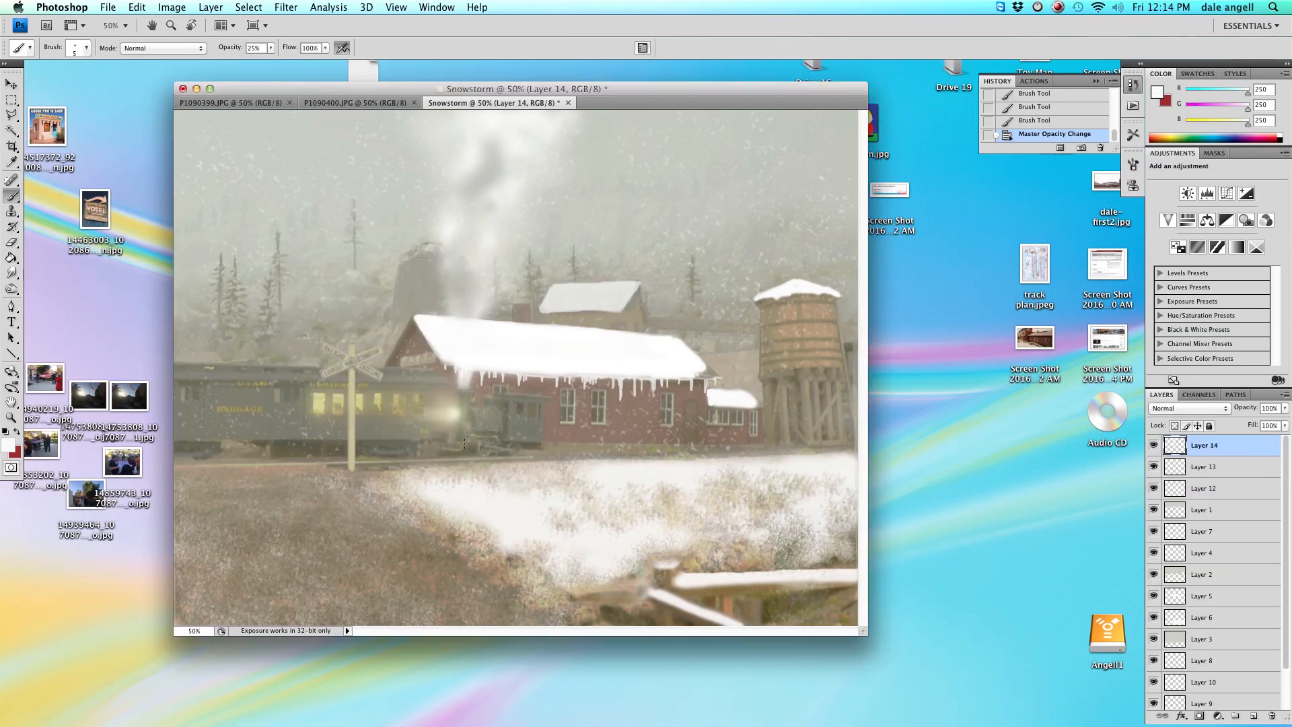
pyautogui.moveTo(463, 444); pyautogui.dragTo(476, 456)
pyautogui.moveTo(167, 65); pyautogui.dragTo(169, 49)
pyautogui.click(272, 49)
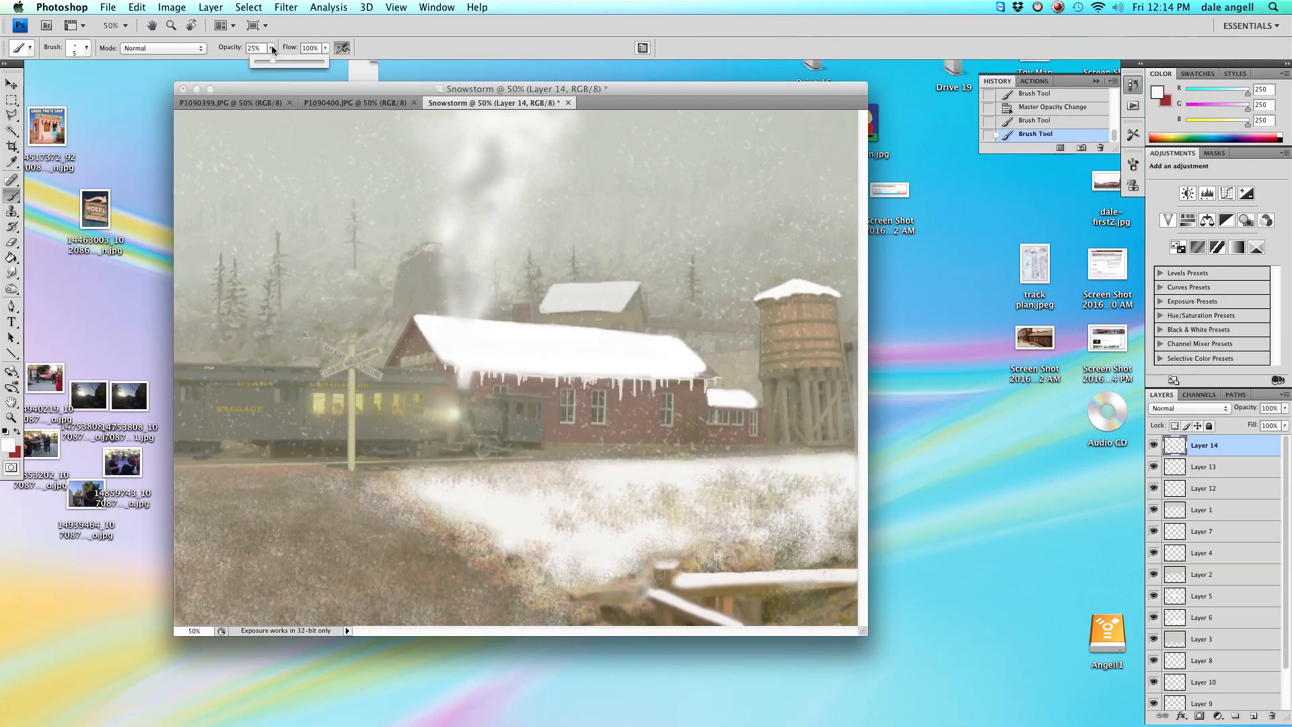